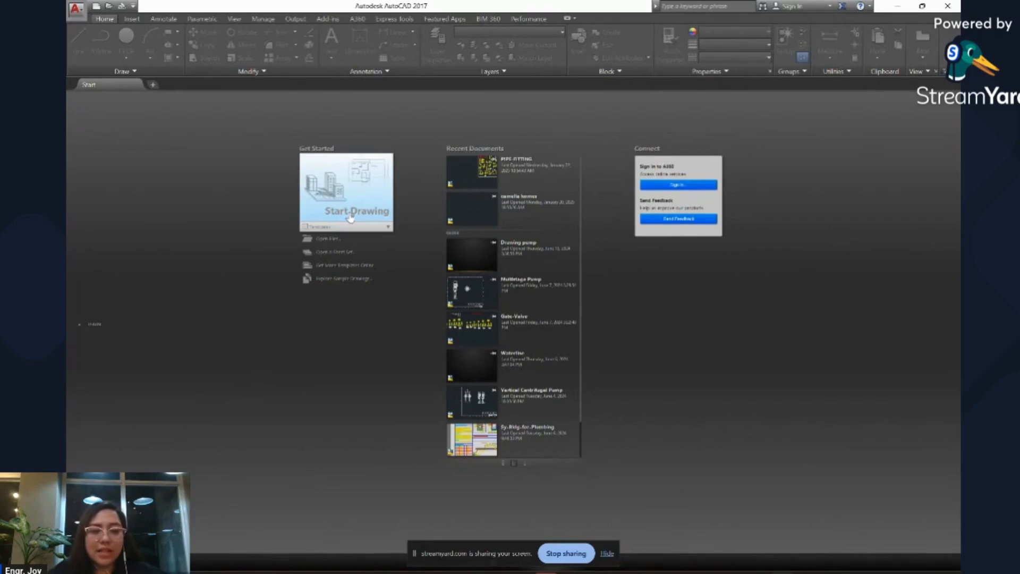
Start a new blank drawing.
click(350, 217)
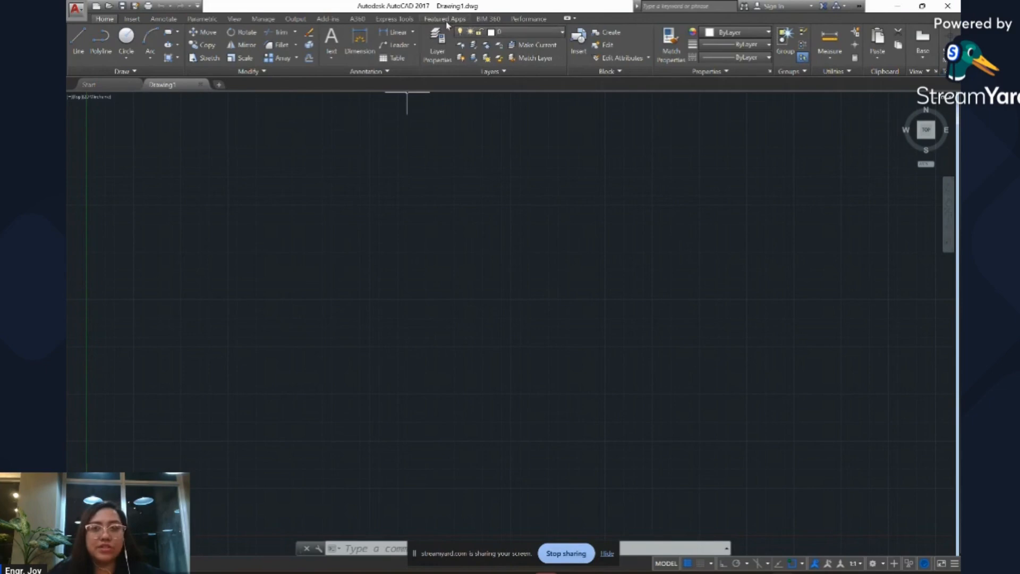
click(529, 33)
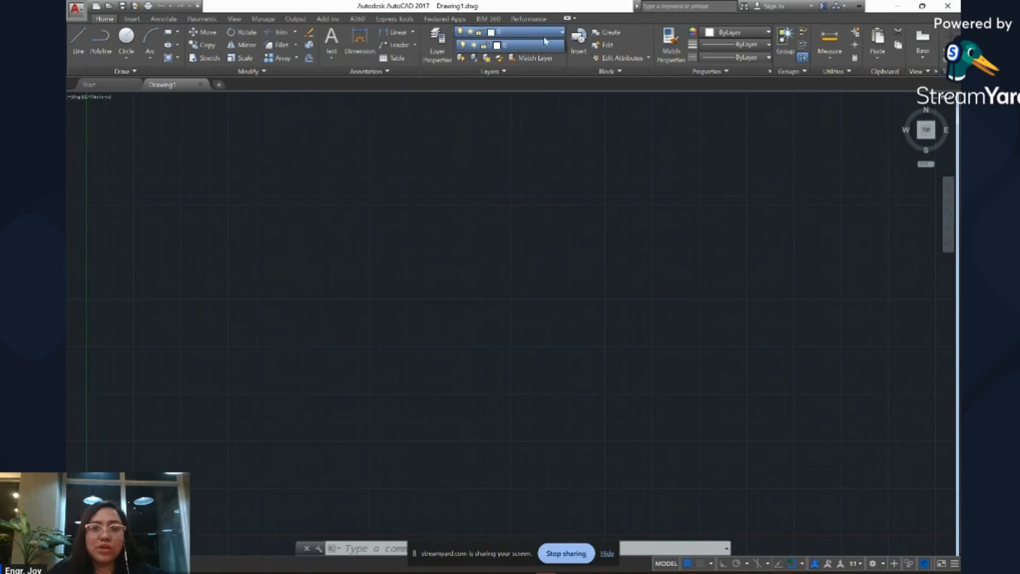
click(560, 35)
click(560, 35)
click(532, 37)
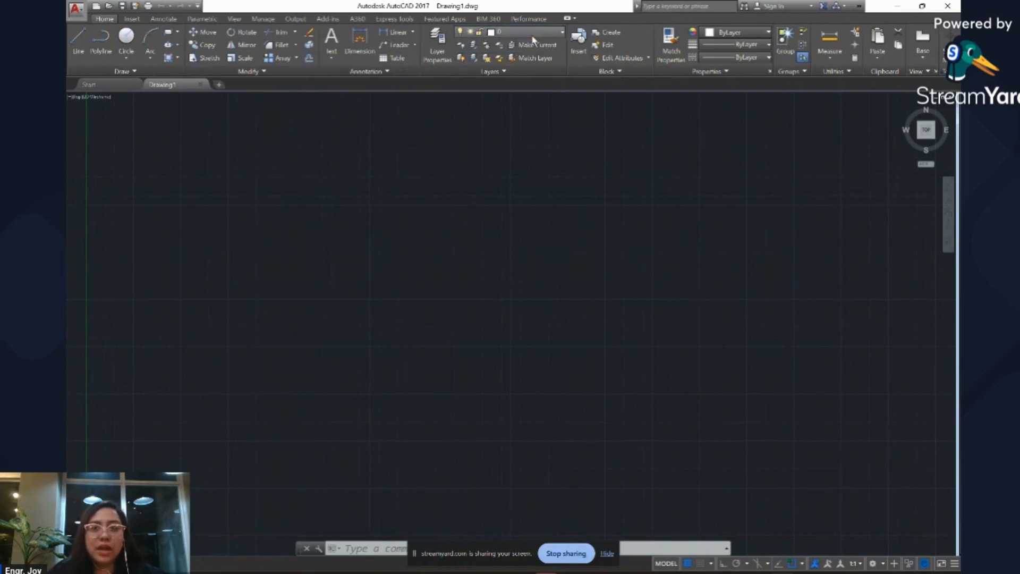
click(502, 32)
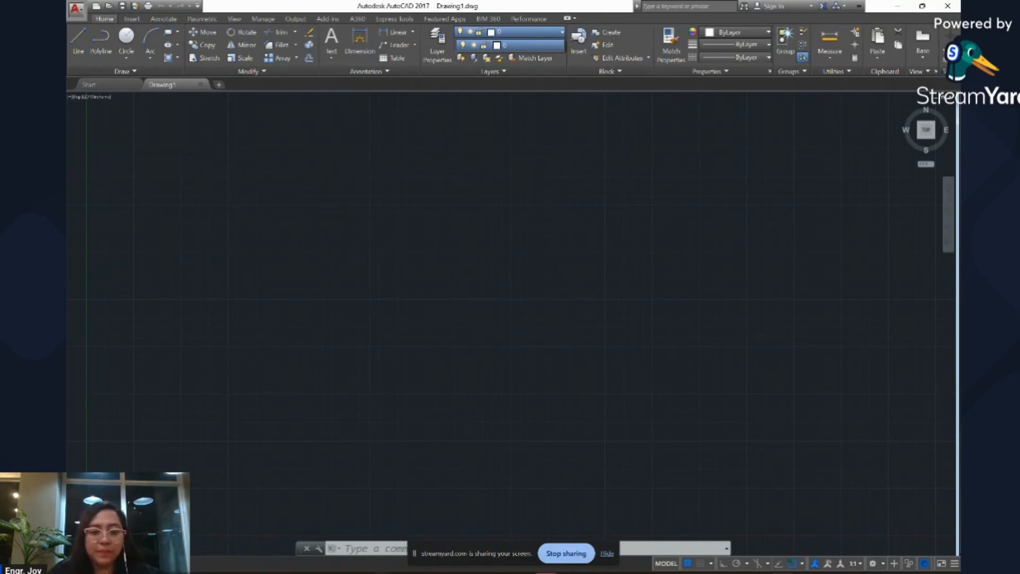
Switch to the browser's PDF exercise with the four-lobed flange and arrange its window side by side with the AutoCAD drawing.
click(380, 572)
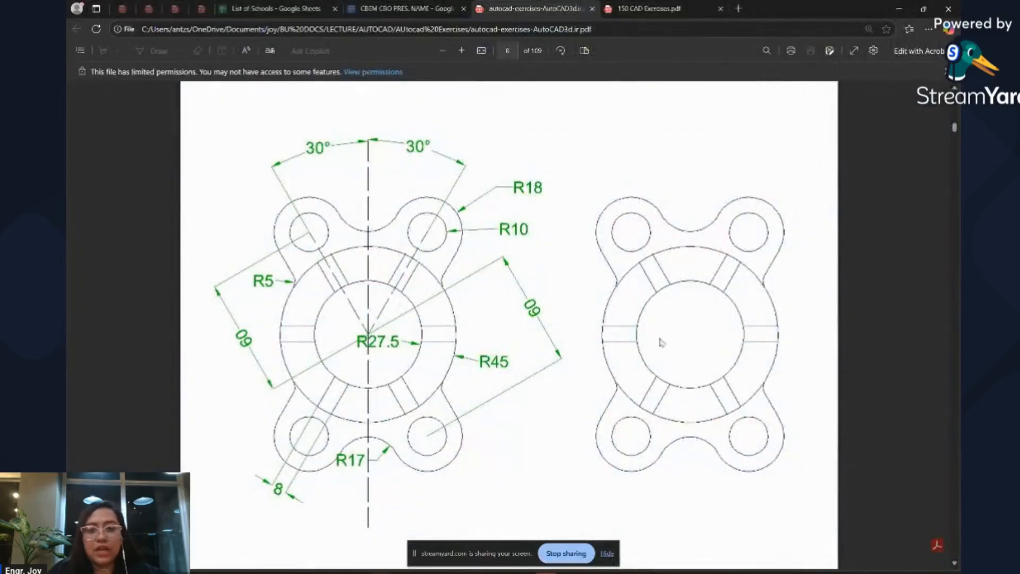
scroll(955, 128, down, 3)
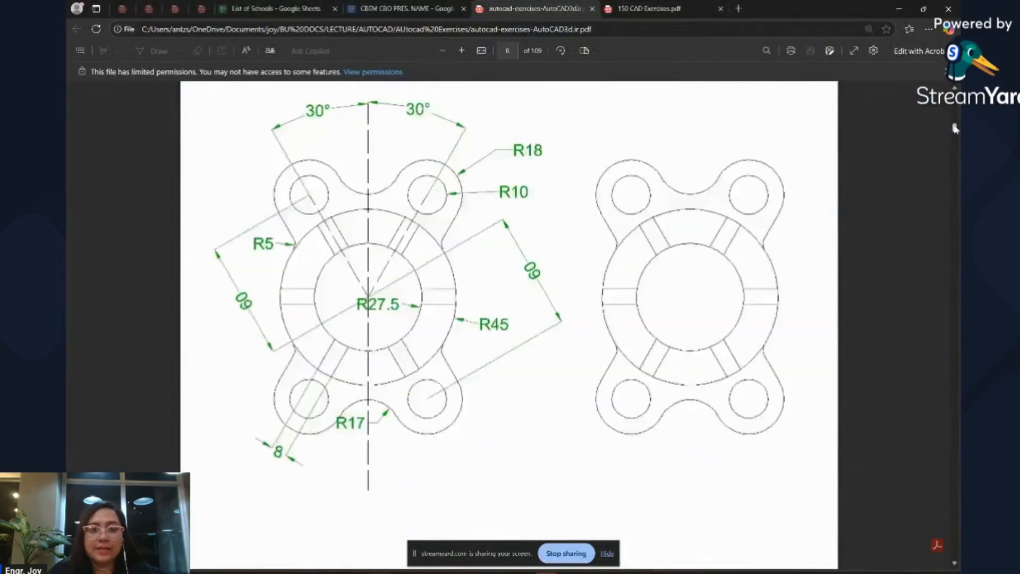
scroll(954, 128, up, 2)
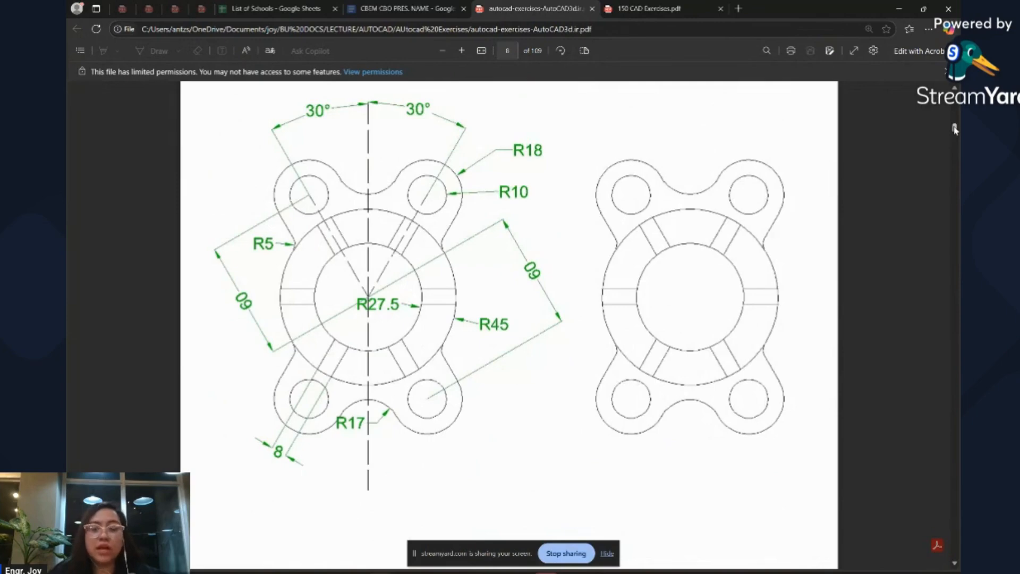
click(924, 9)
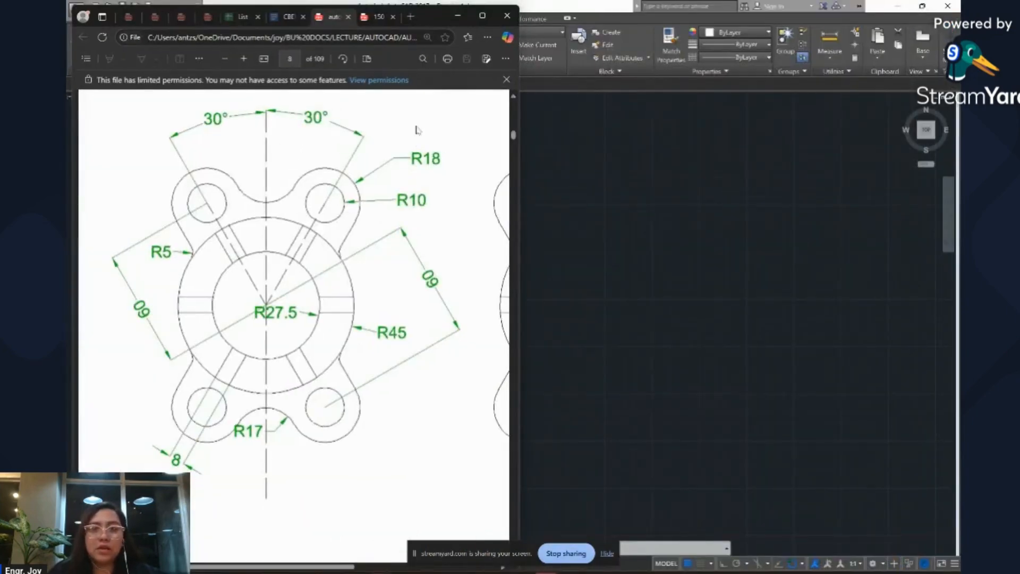
click(922, 6)
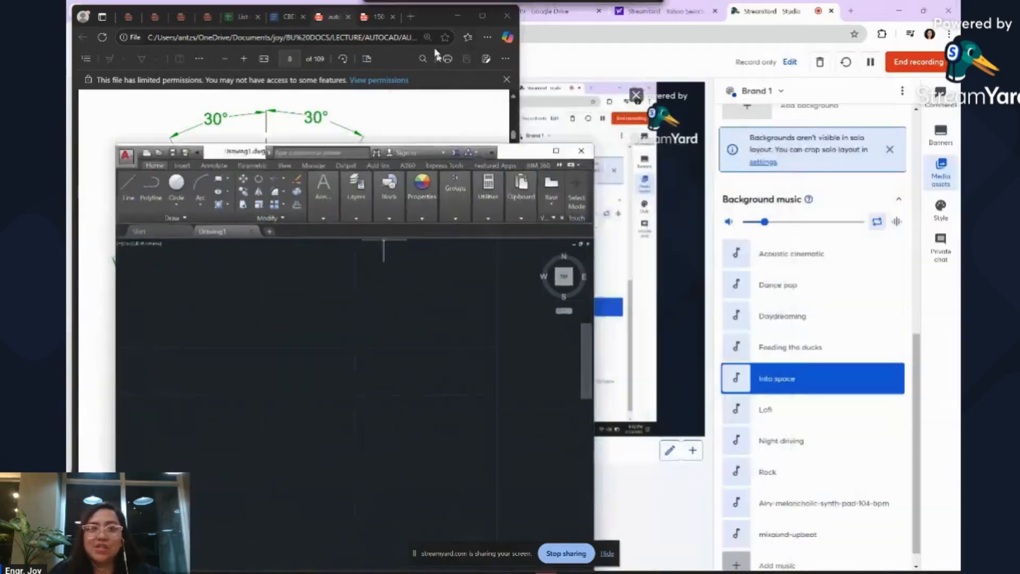
mouse_move(436, 52)
mouse_down()
mouse_move(444, 13)
mouse_move(468, 31)
mouse_move(460, 35)
mouse_up()
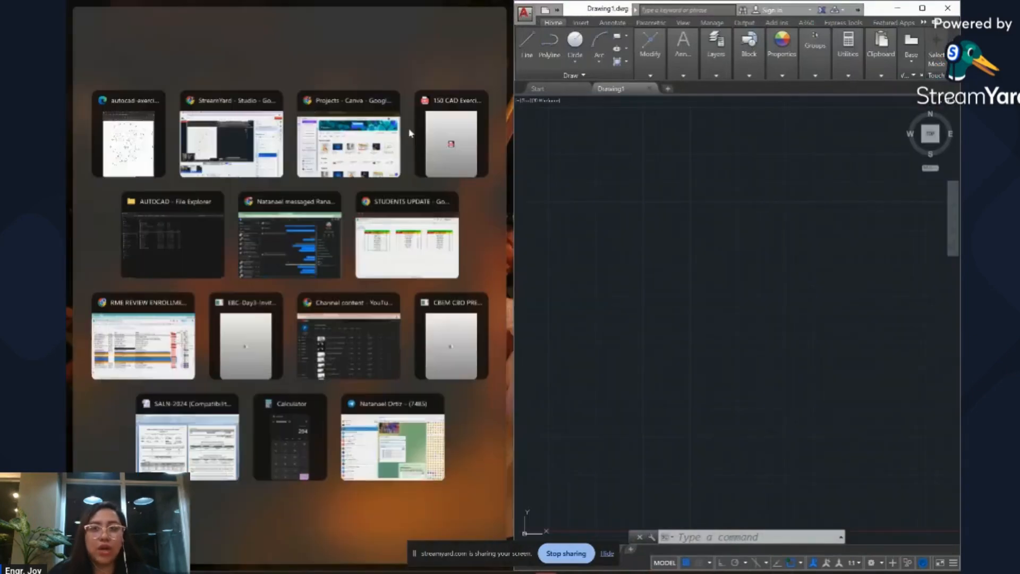
click(151, 148)
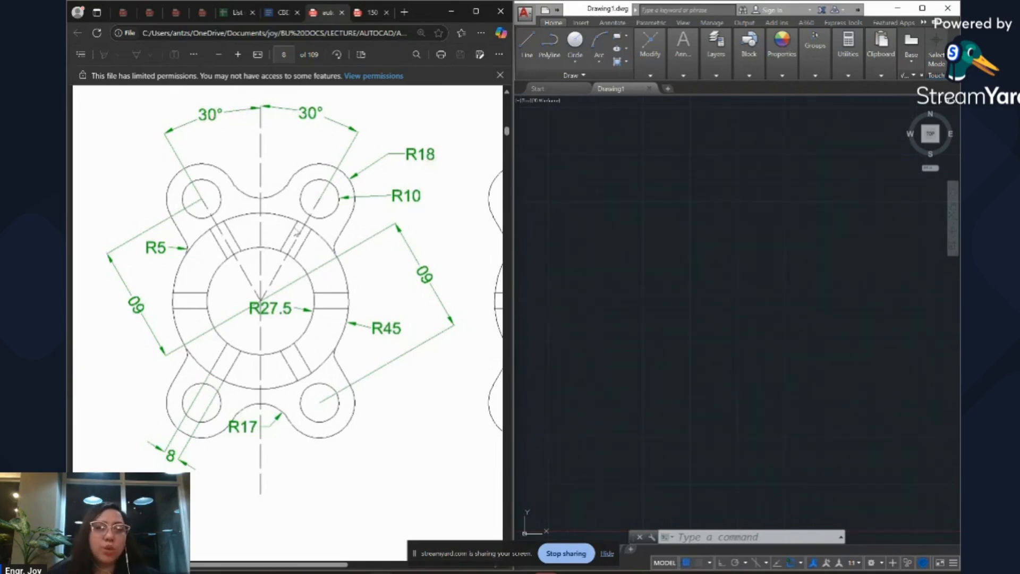
Set the drawing units' length precision to one decimal place (0.0) in AutoCAD.
click(691, 229)
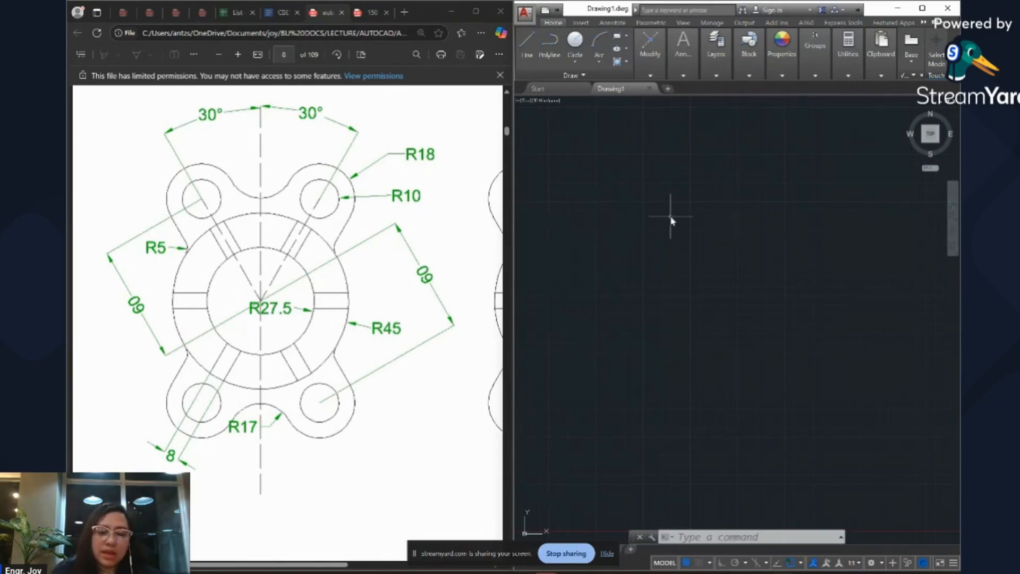
text(l)
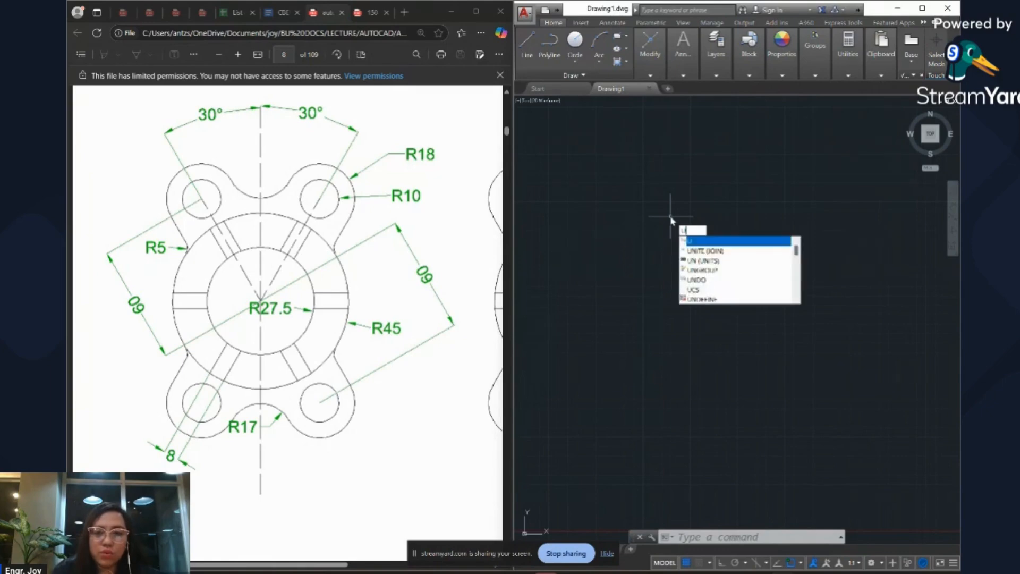
text(n)
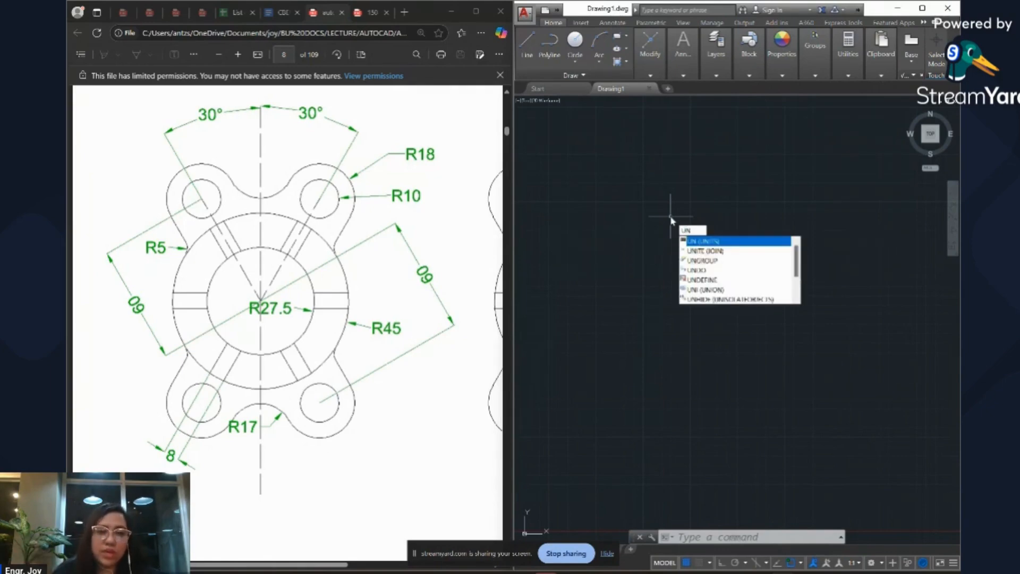
key(Return)
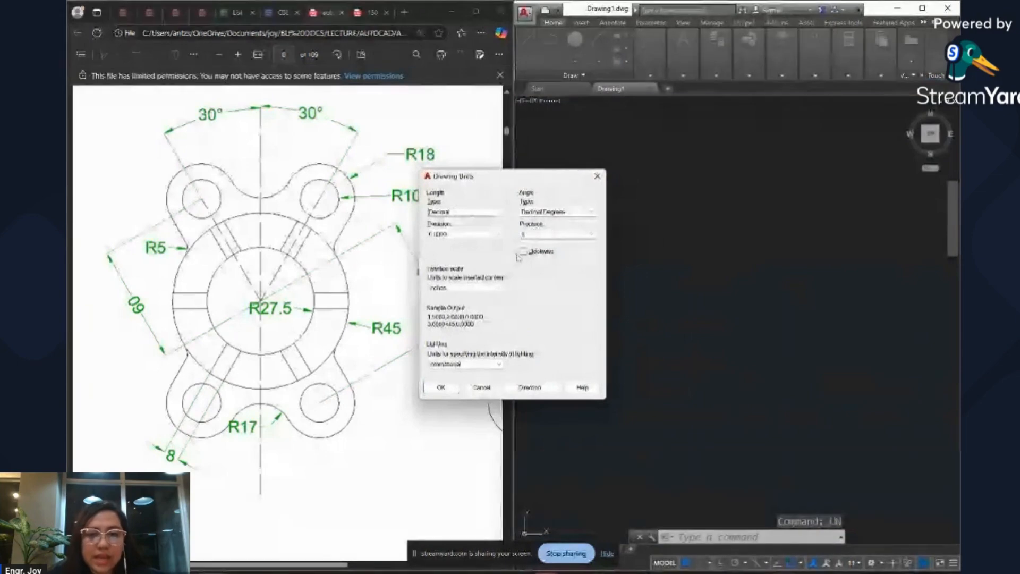
click(501, 290)
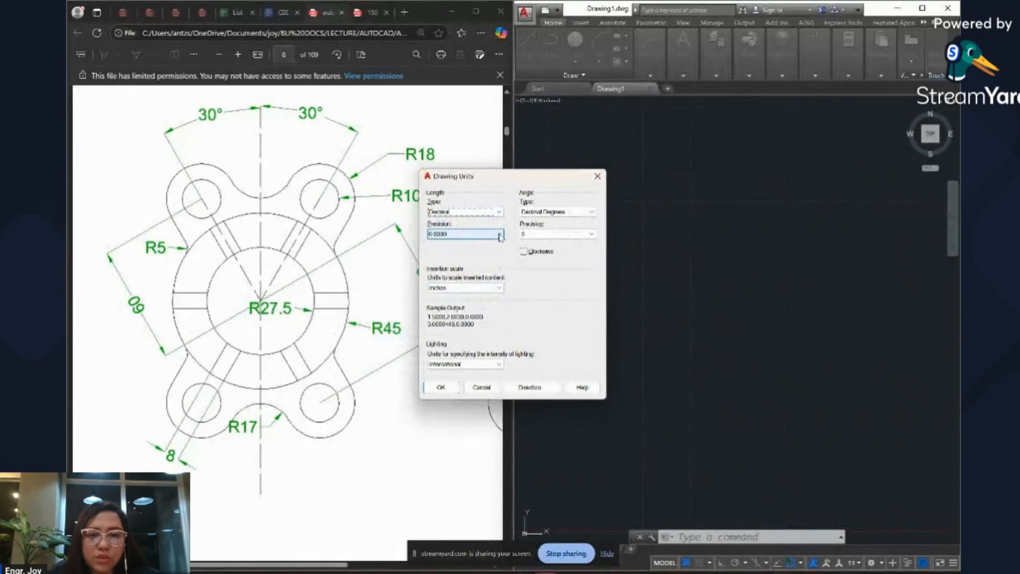
click(474, 235)
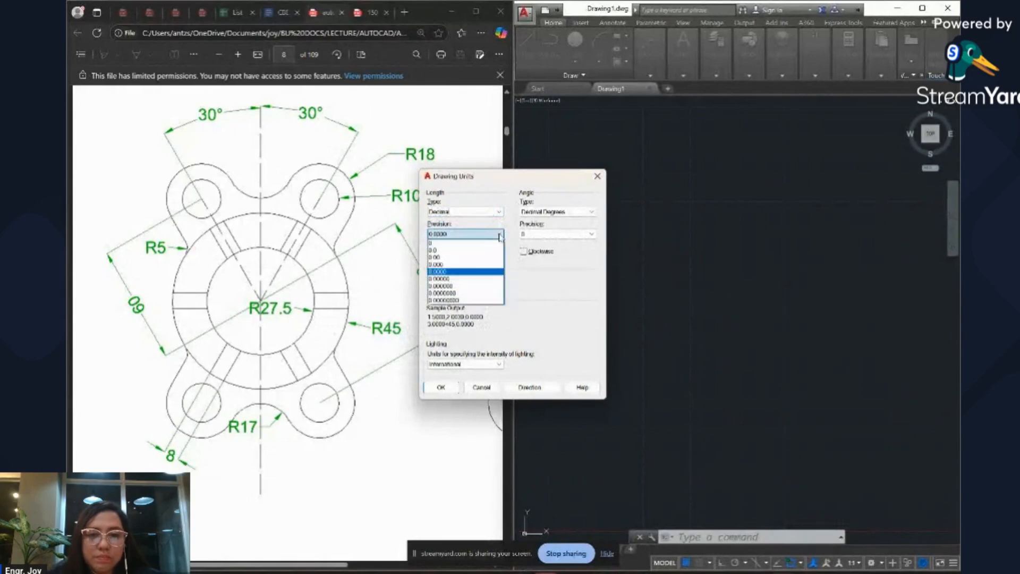
click(476, 250)
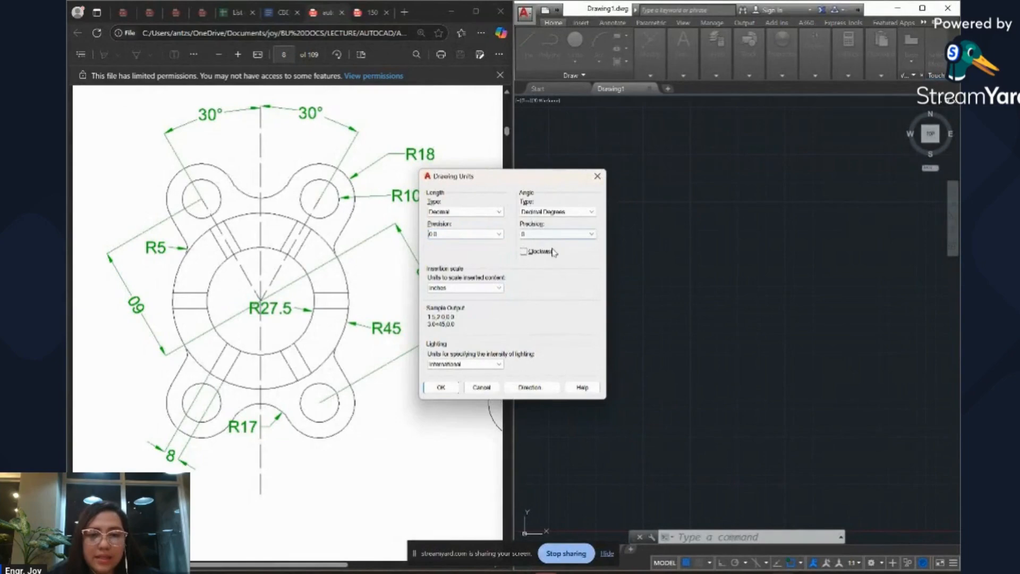
click(442, 387)
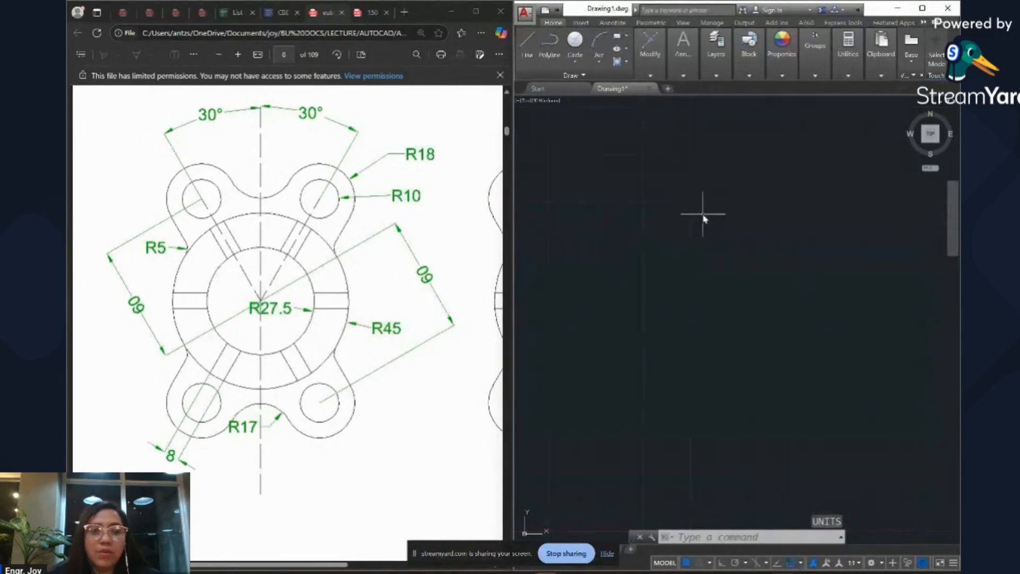
Draw the flange's inner circle with a radius of 27.5 at a free point in the drawing area.
click(576, 42)
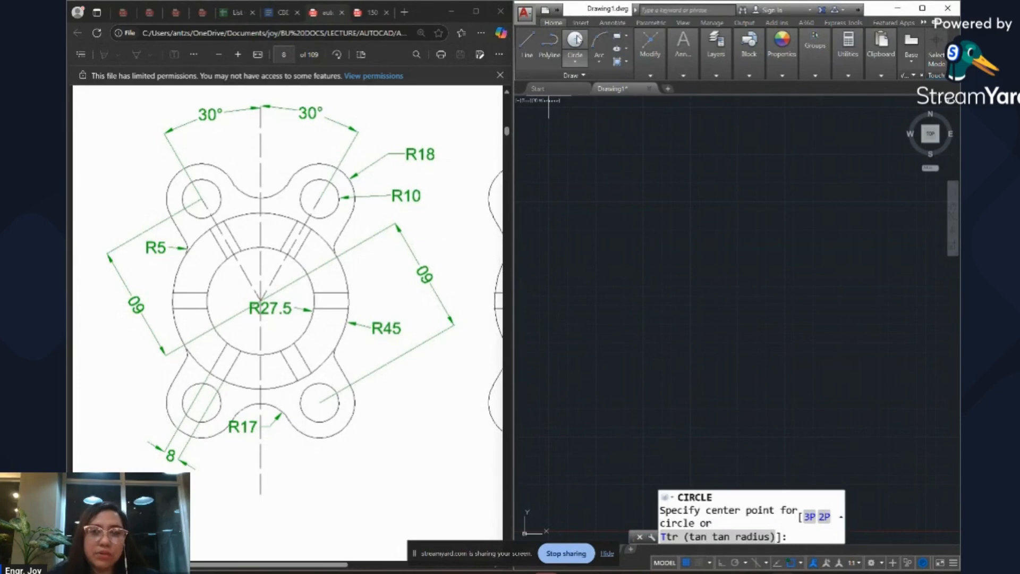
click(576, 40)
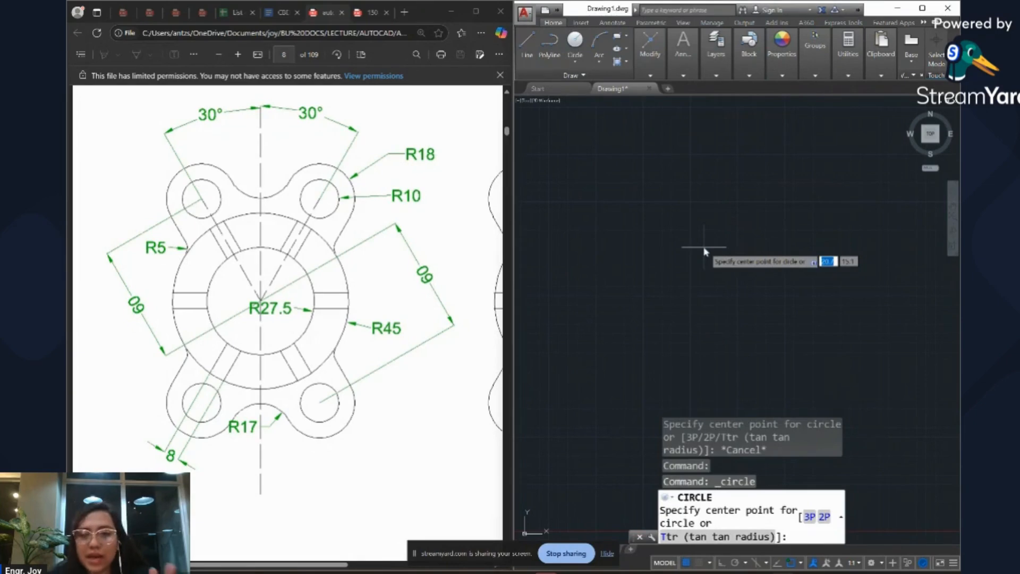
click(705, 251)
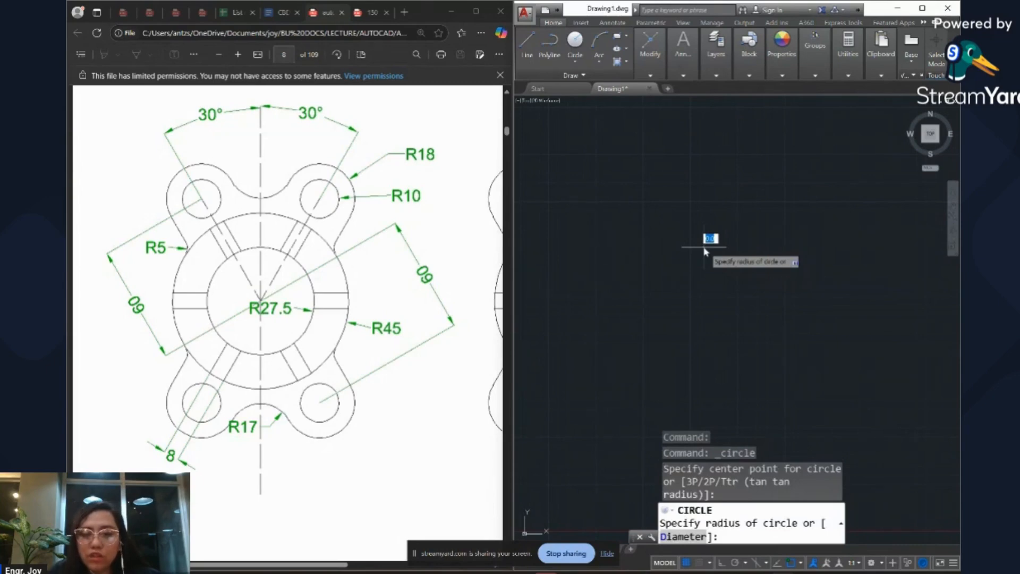
key(Down)
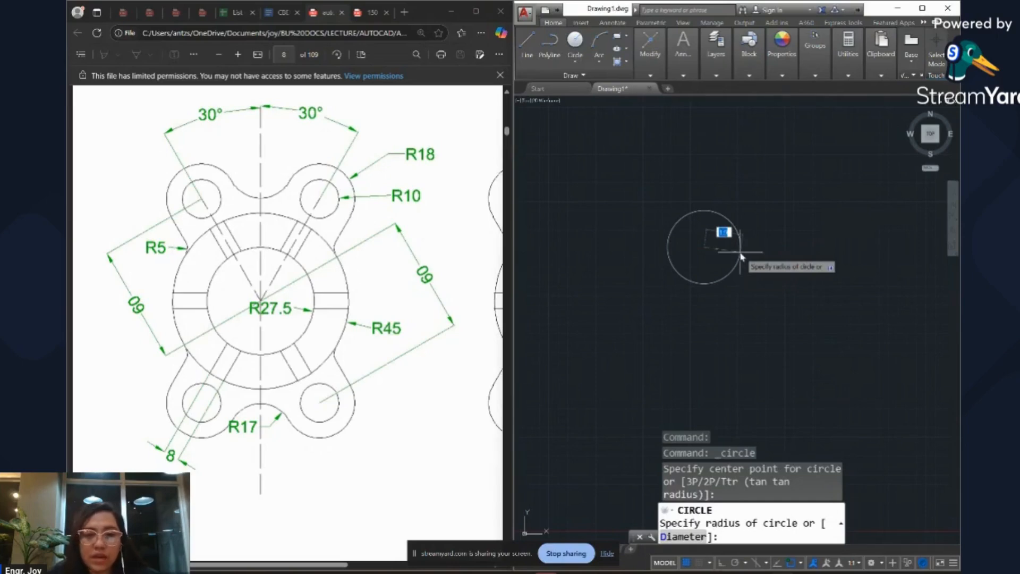
text(27.5)
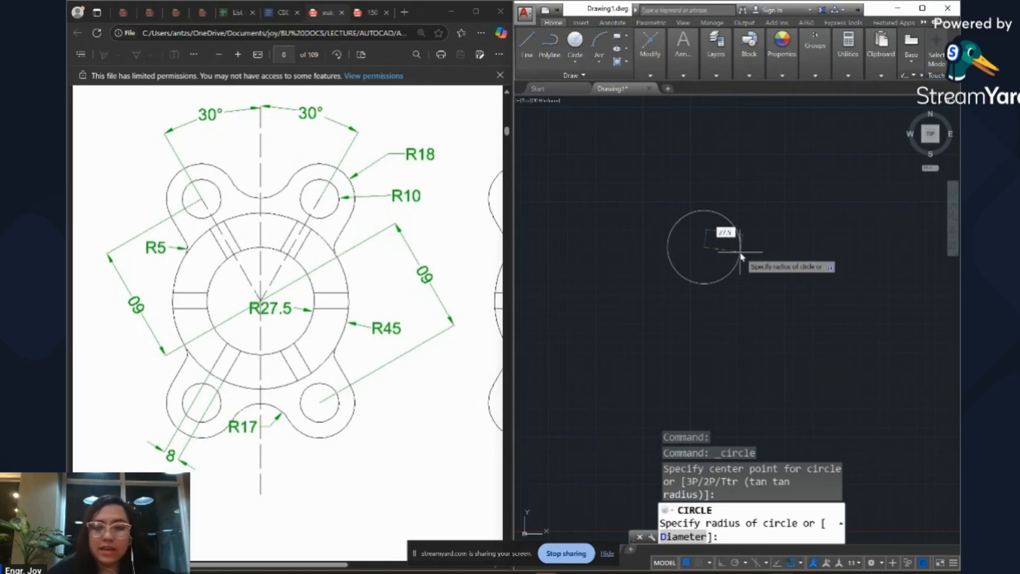
key(Return)
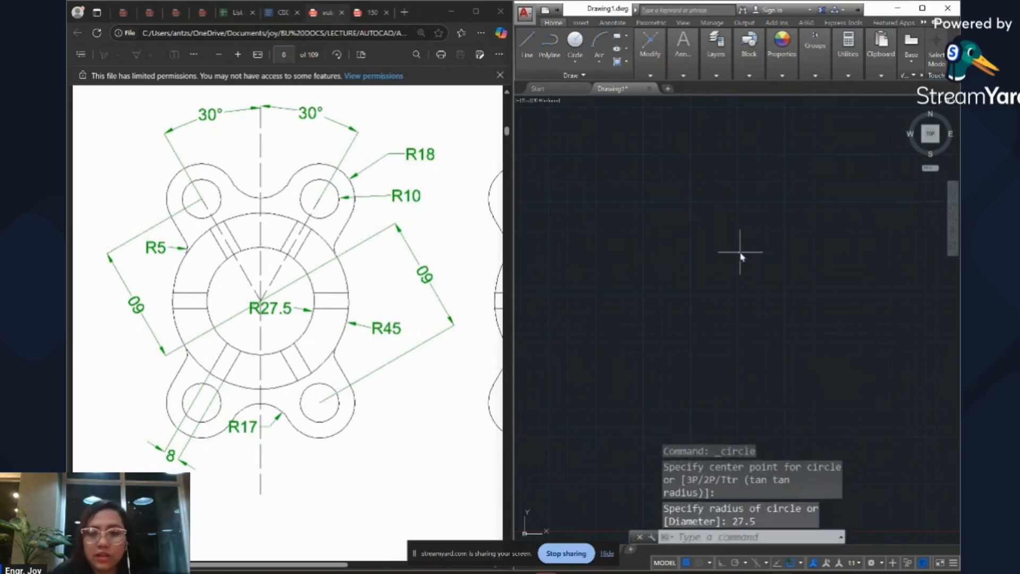
scroll(731, 297, down, 3)
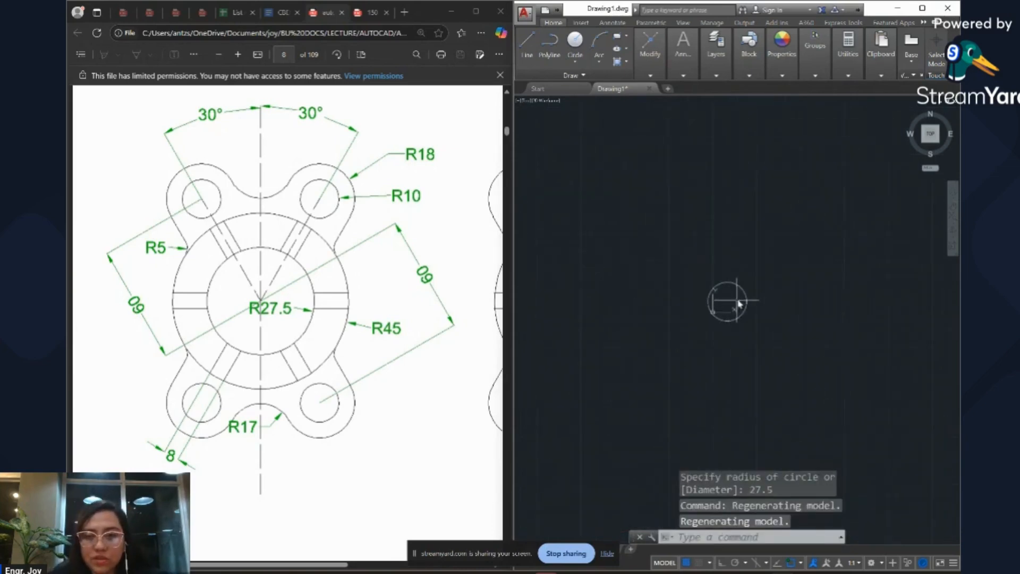
scroll(745, 303, up, 5)
scroll(744, 298, down, 2)
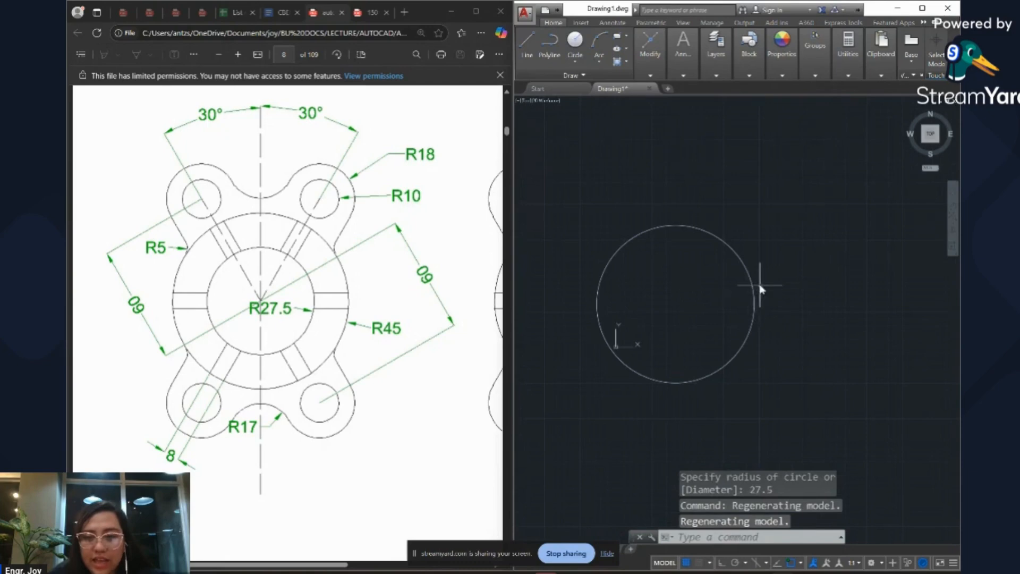
Move the 27.5 radius circle by its centre to an open area up and to the right, clear of the origin.
click(755, 289)
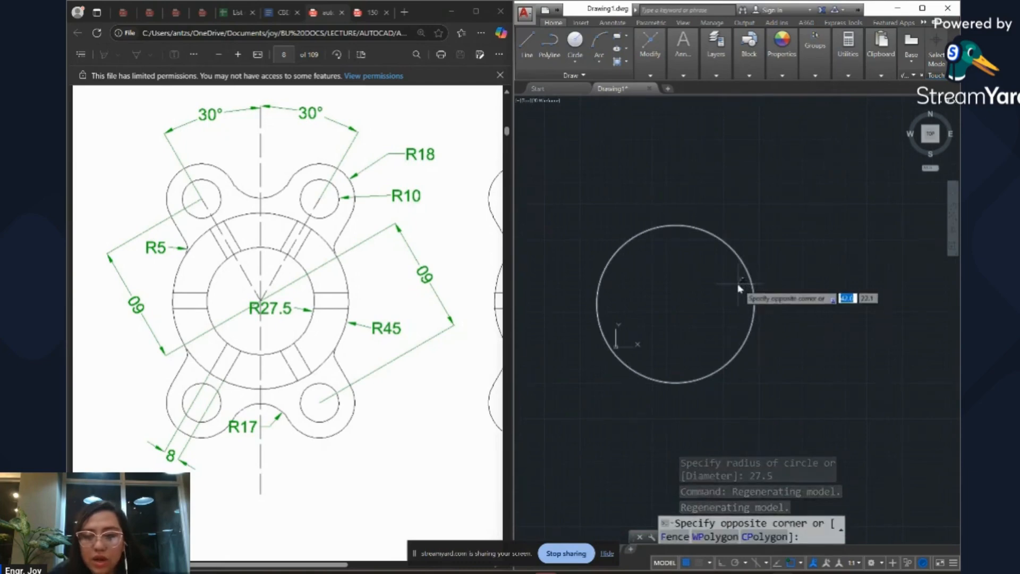
click(739, 286)
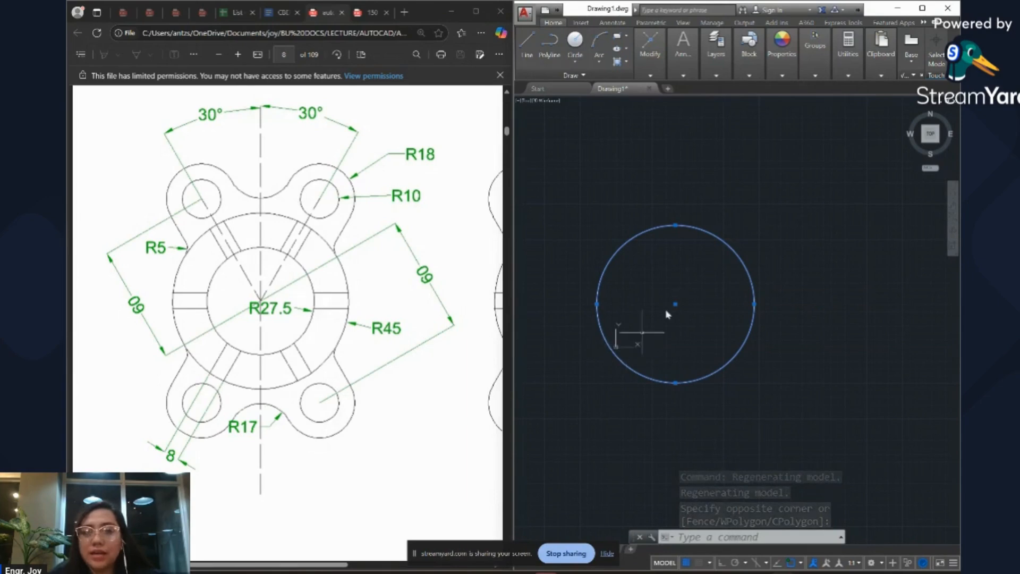
scroll(734, 212, down, 2)
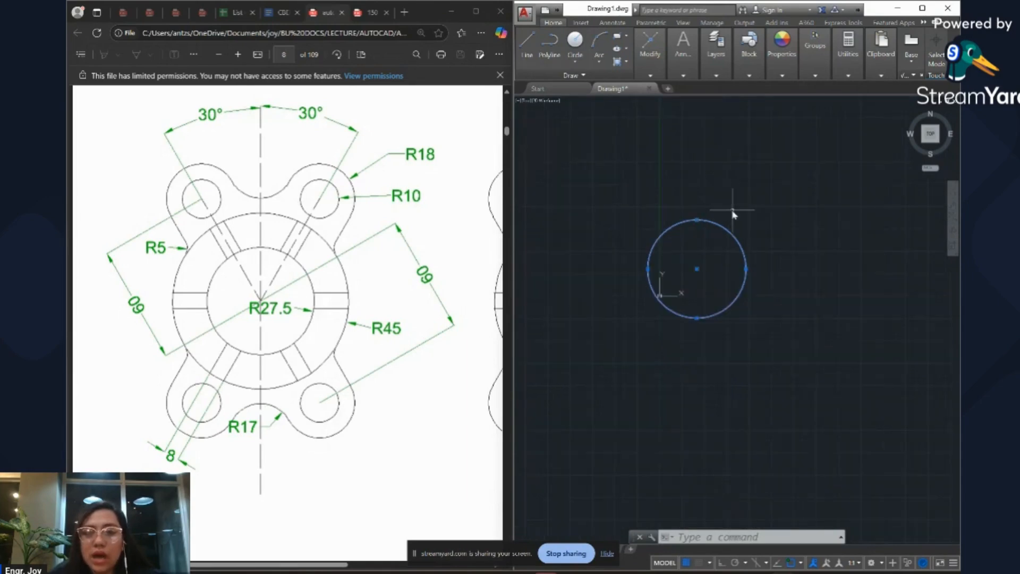
scroll(723, 271, up, 4)
scroll(722, 271, down, 2)
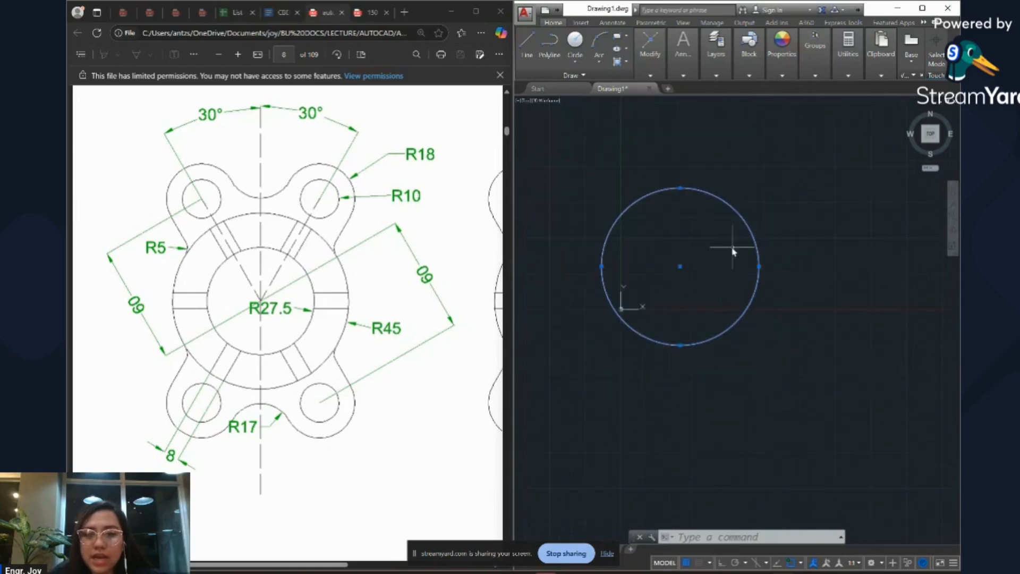
text(M)
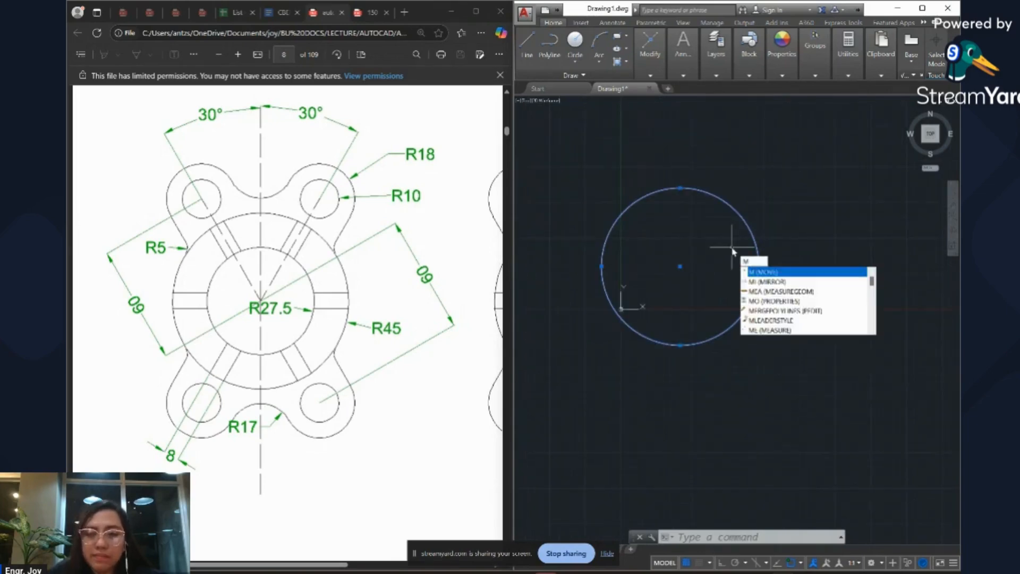
key(Return)
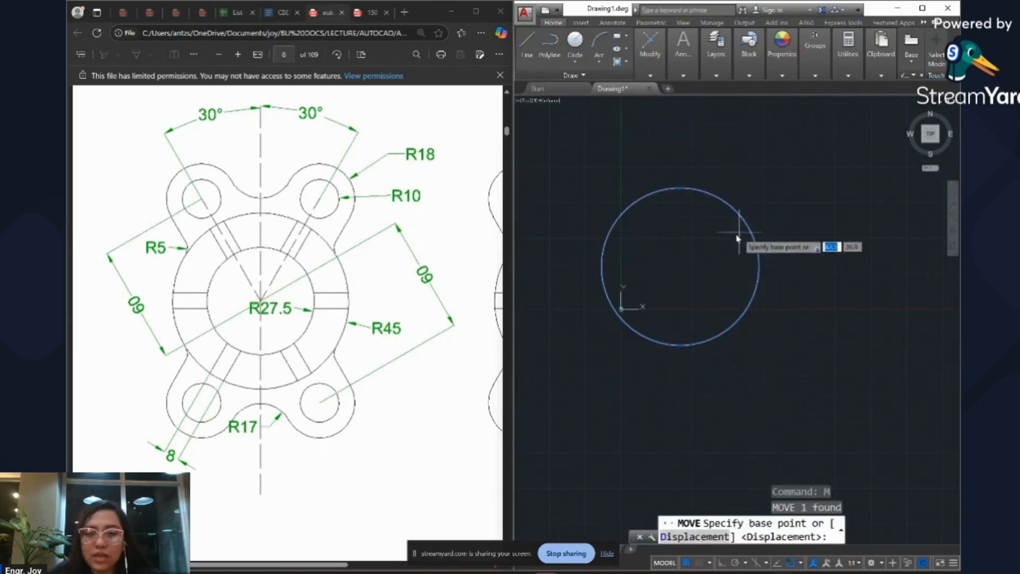
click(683, 270)
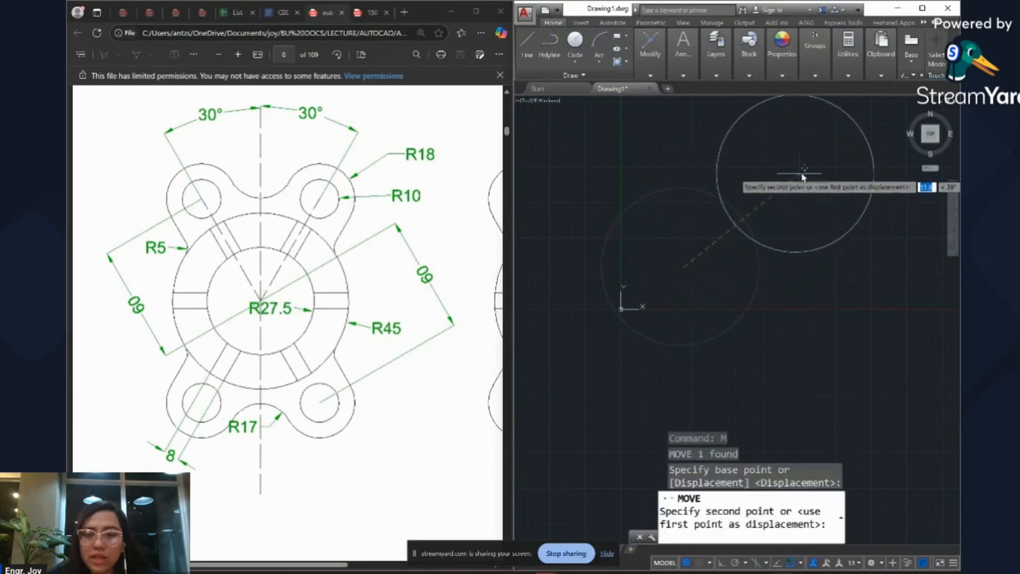
click(780, 198)
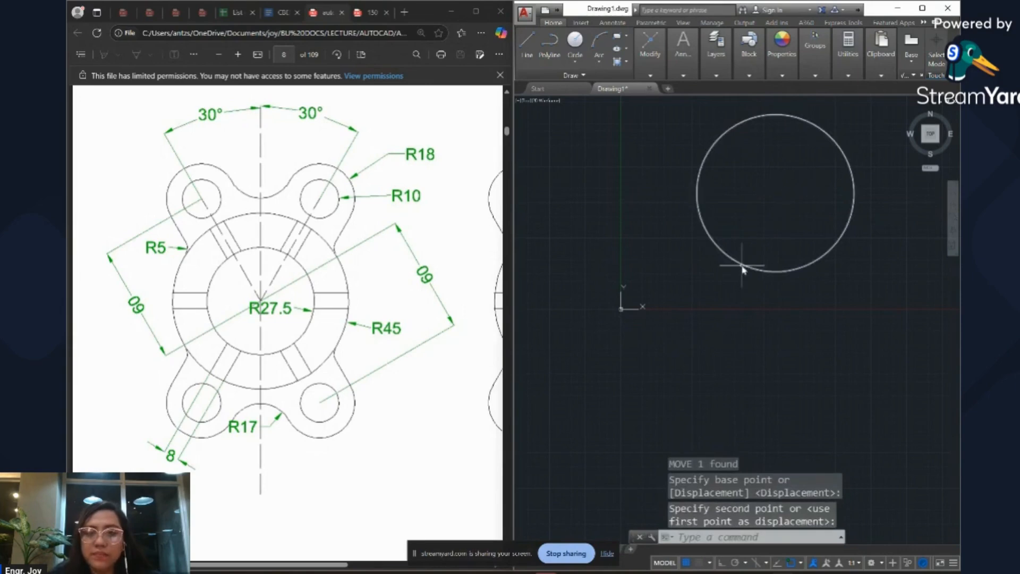
scroll(743, 270, down, 4)
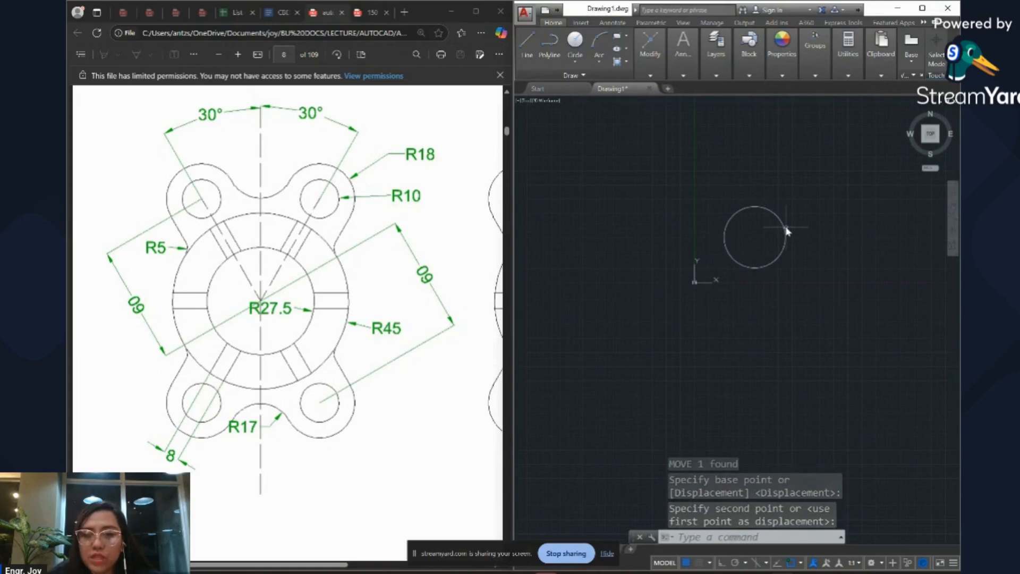
scroll(764, 259, up, 2)
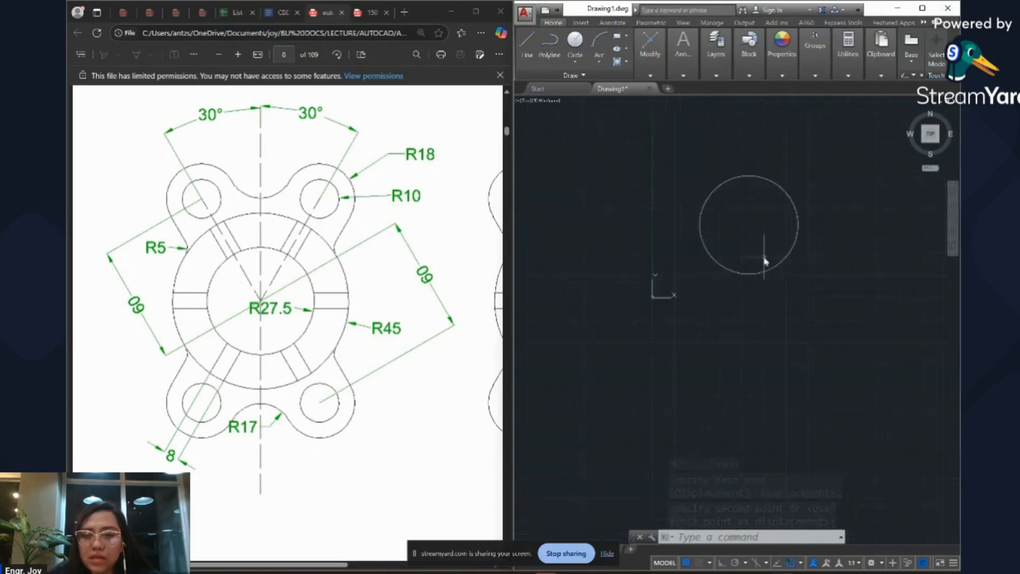
scroll(765, 259, down, 5)
scroll(764, 260, up, 8)
scroll(764, 260, down, 4)
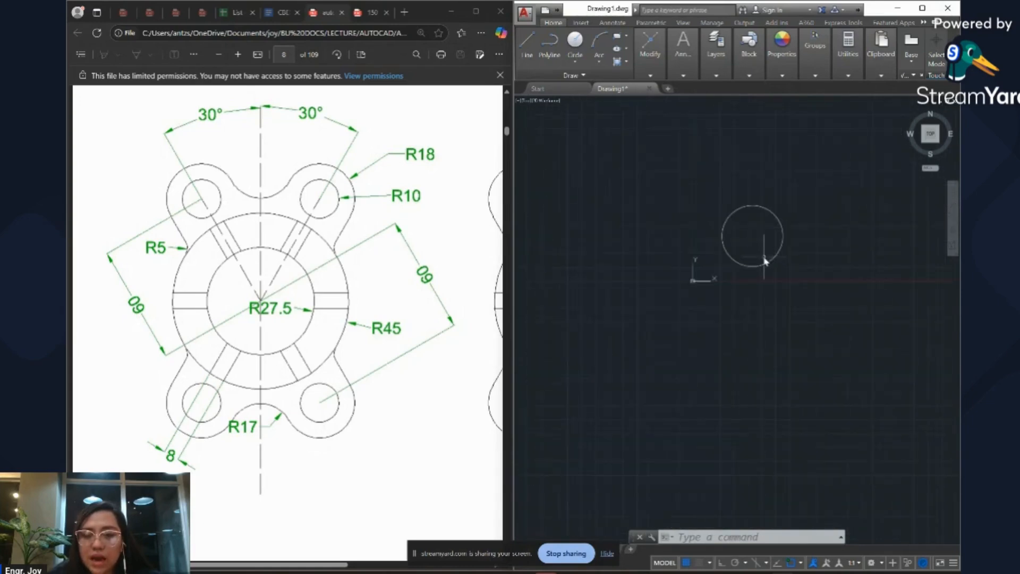
scroll(764, 260, up, 4)
scroll(764, 259, down, 2)
scroll(765, 259, up, 2)
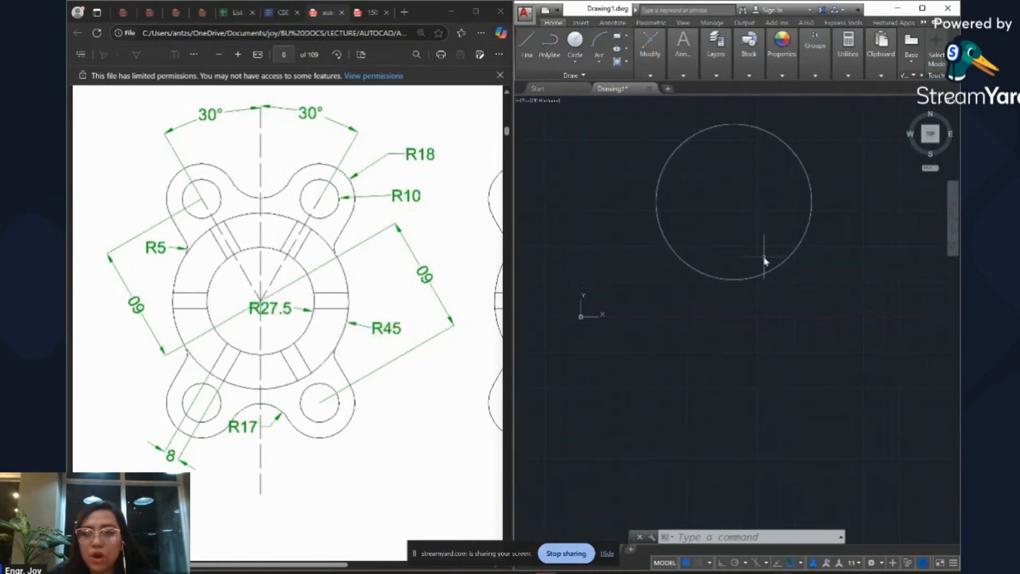
scroll(764, 259, down, 4)
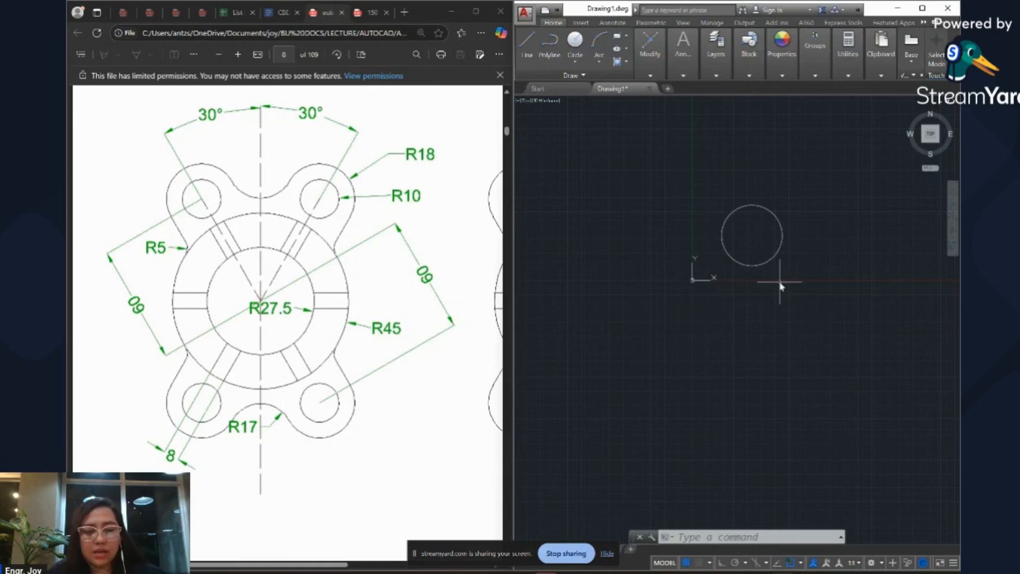
Zoom to the drawing's extents, leaving some empty space around the 27.5 radius circle.
text(z)
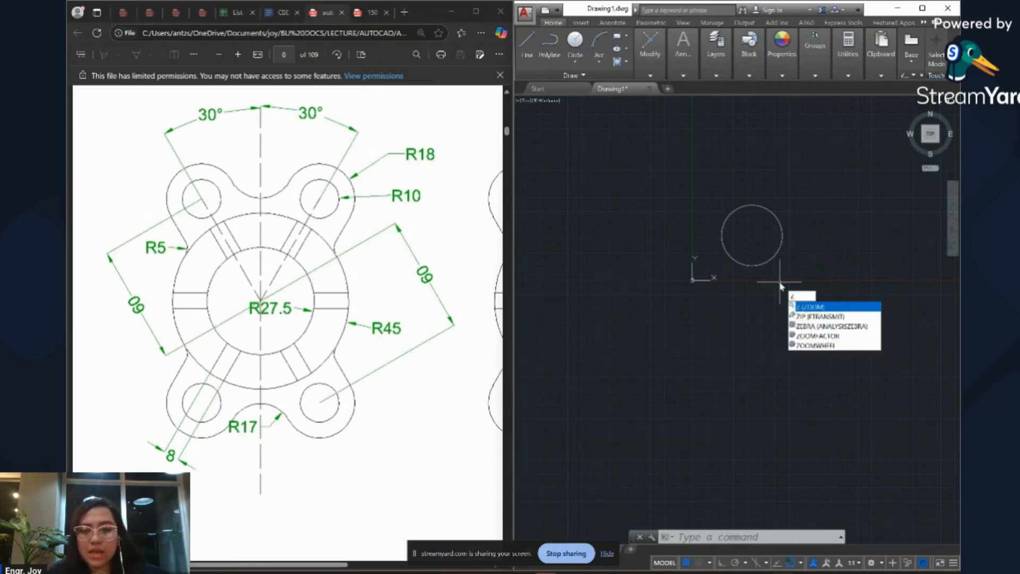
key(Return)
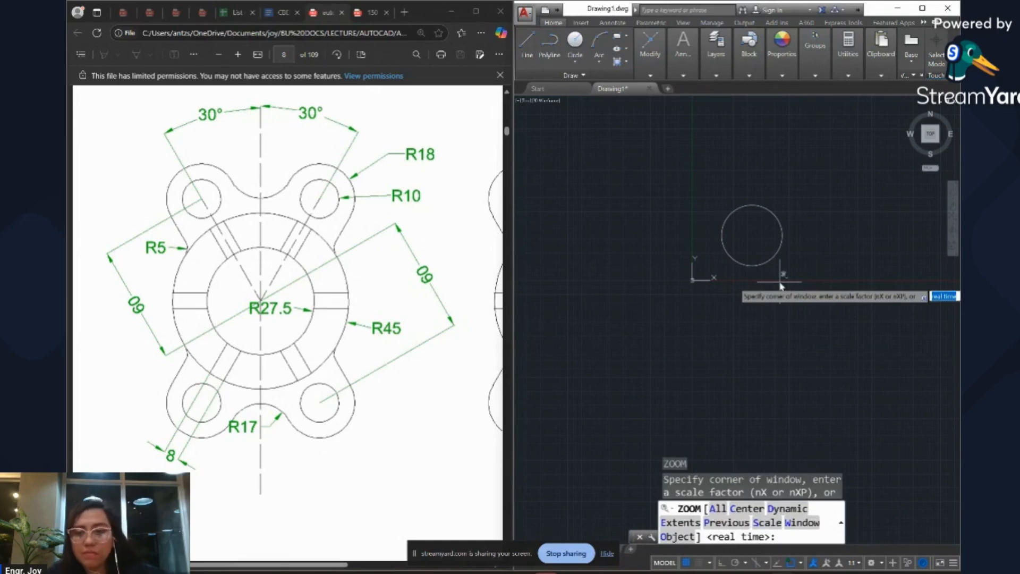
text(e)
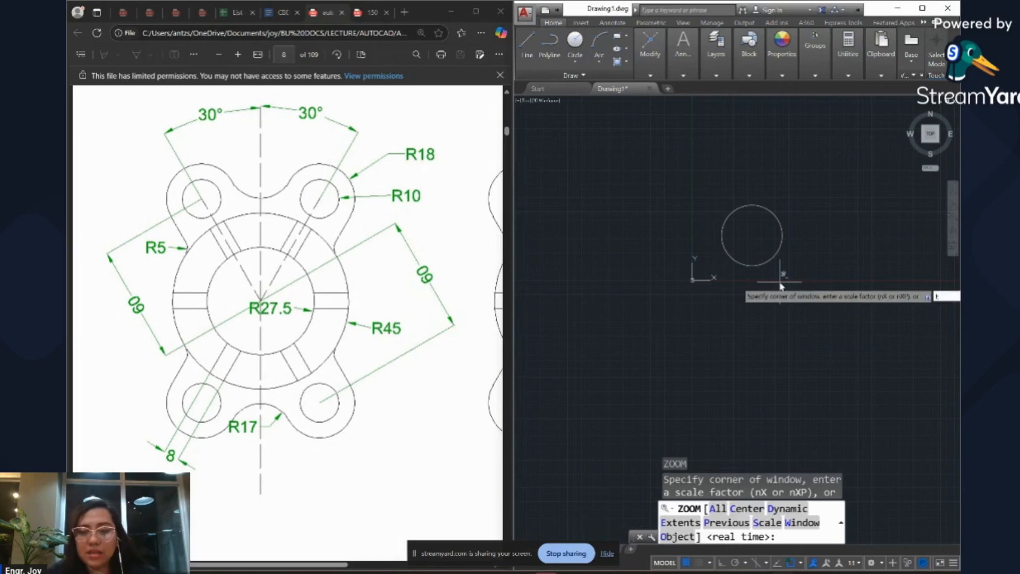
key(Return)
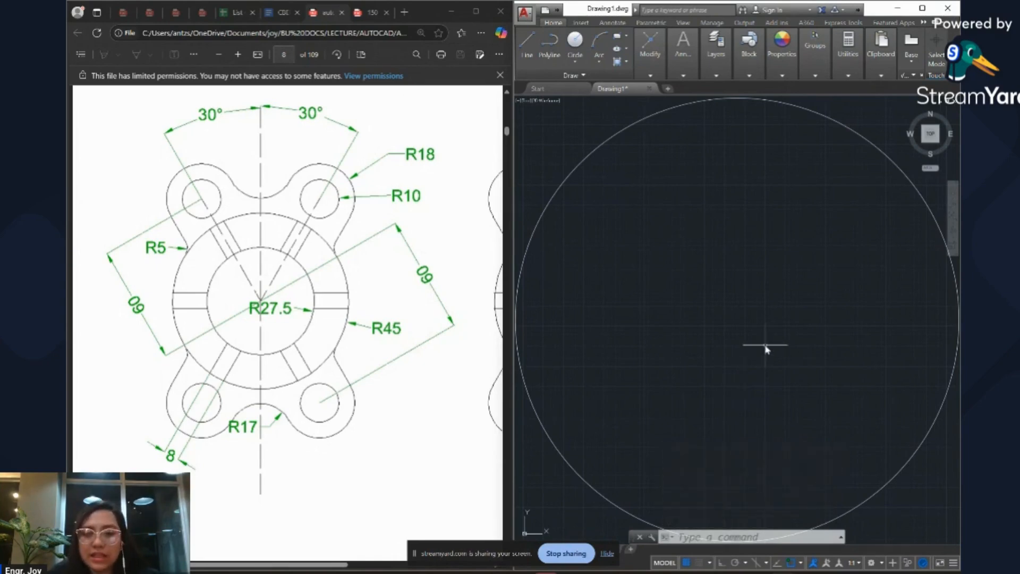
scroll(766, 348, down, 2)
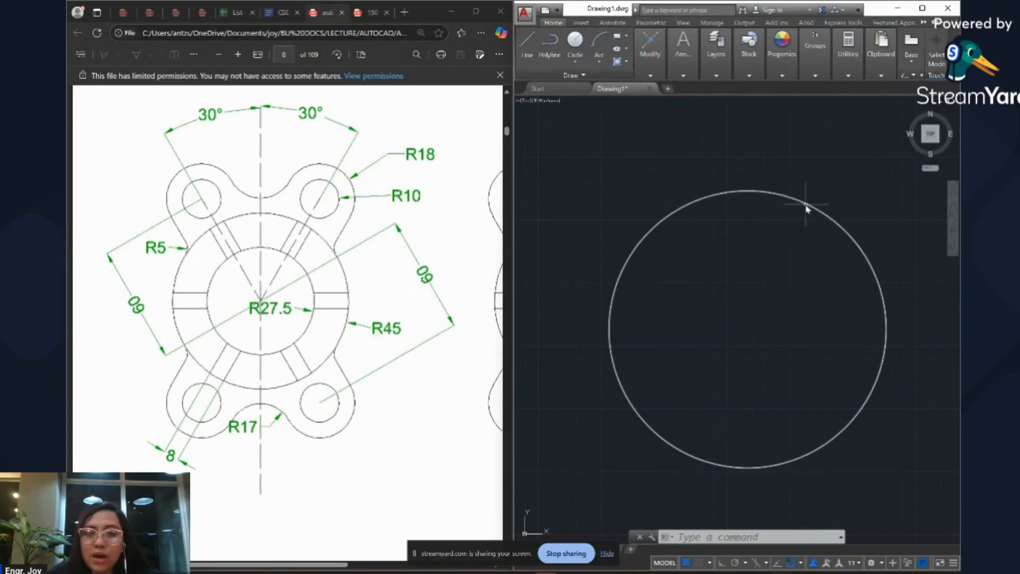
Draw a circle with a radius of 45 concentric with the 27.5 radius circle.
text(c)
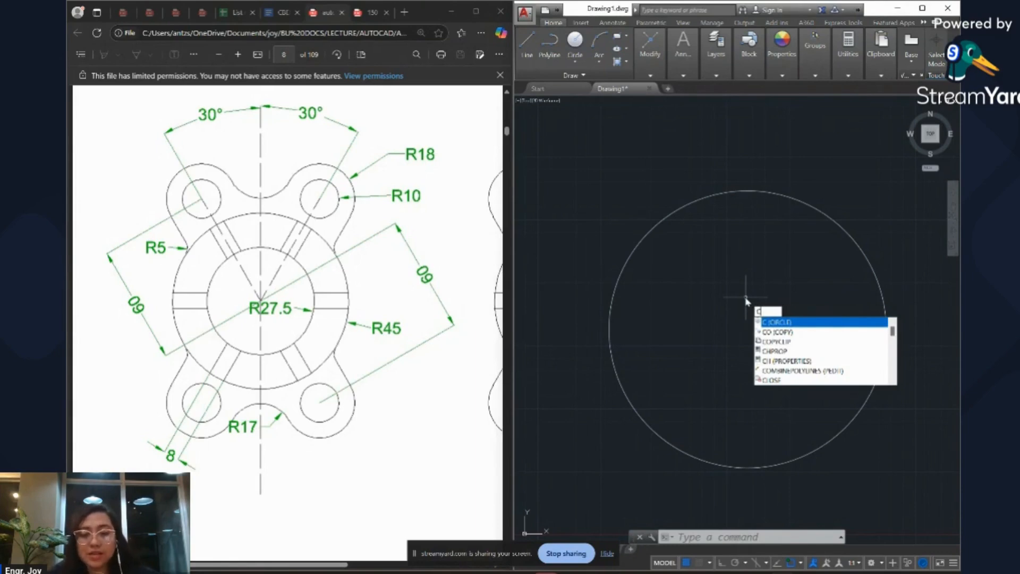
key(Return)
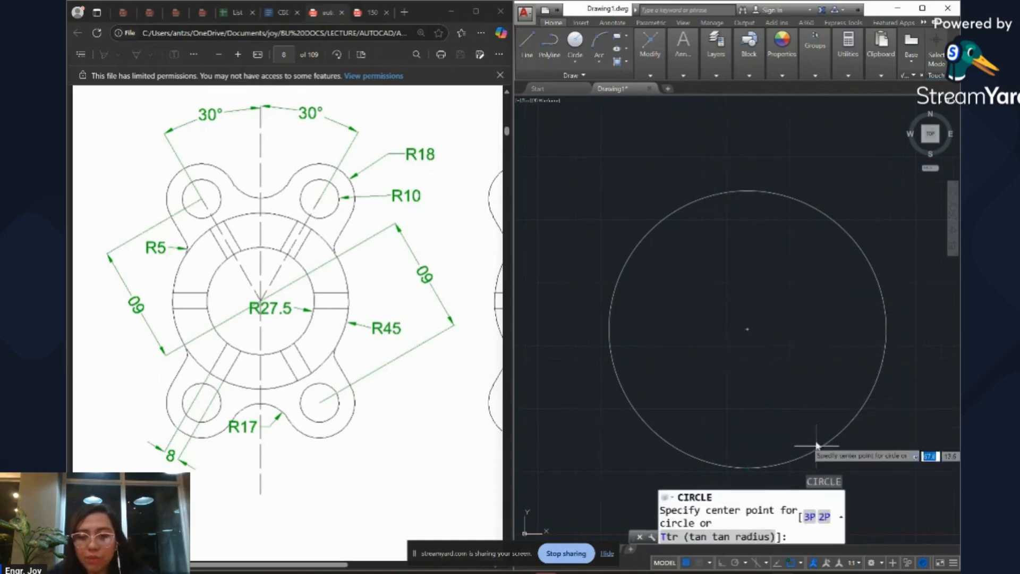
click(748, 330)
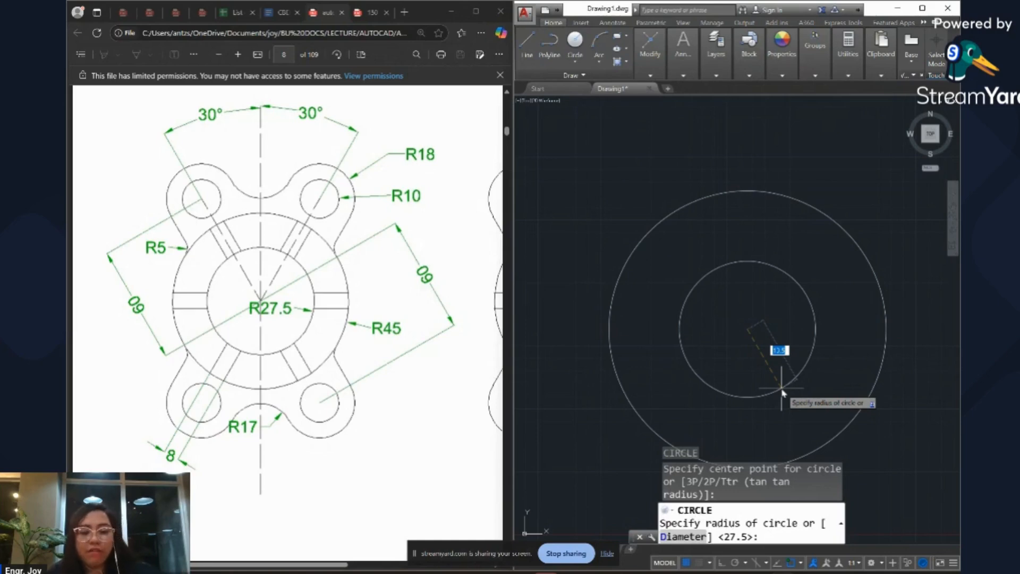
text(45)
key(Return)
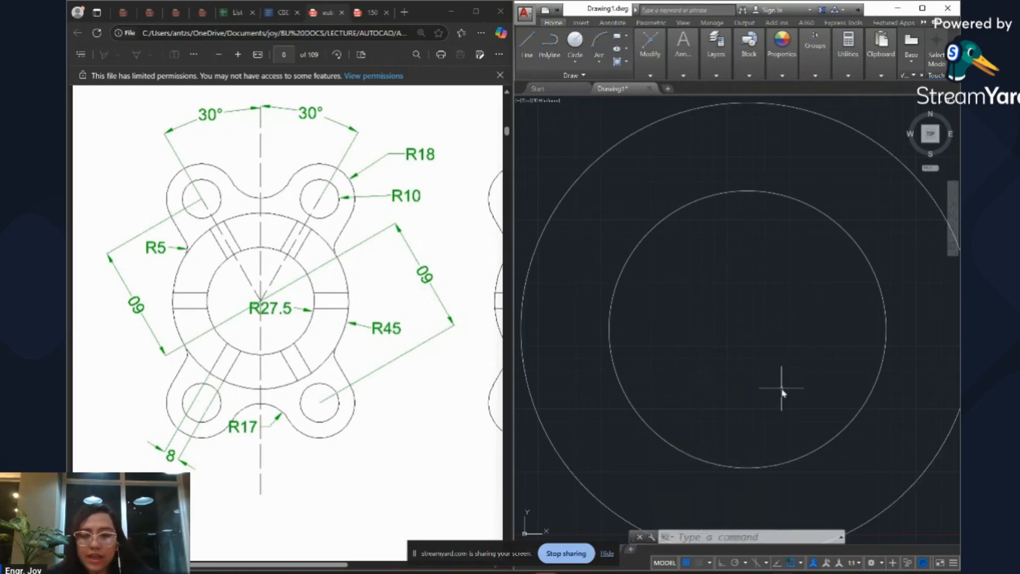
Draw a vertical centre line with Ortho on, from the circles' common centre upward to a point beyond the outer circle.
scroll(794, 392, down, 4)
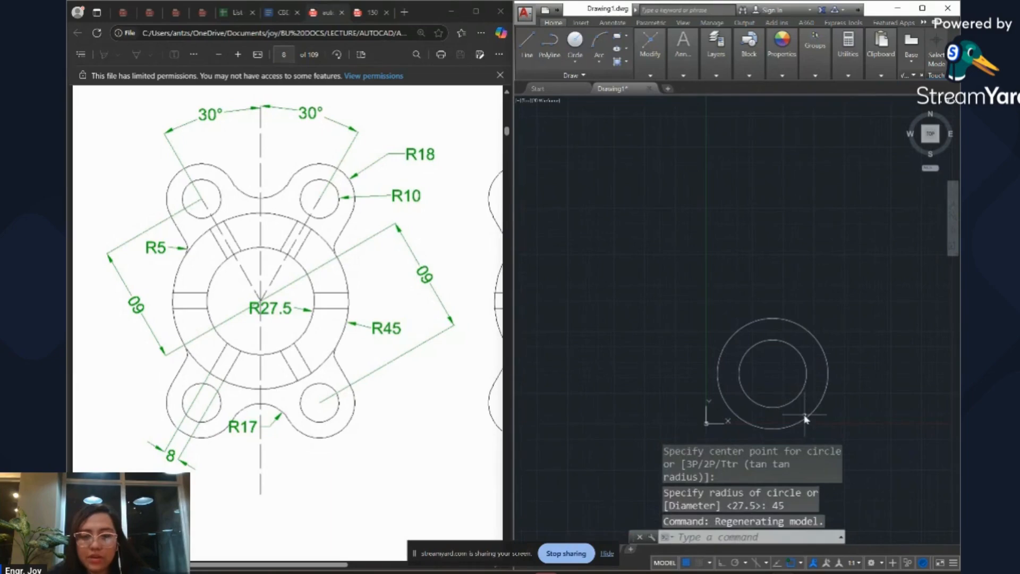
scroll(805, 415, up, 2)
scroll(804, 418, up, 4)
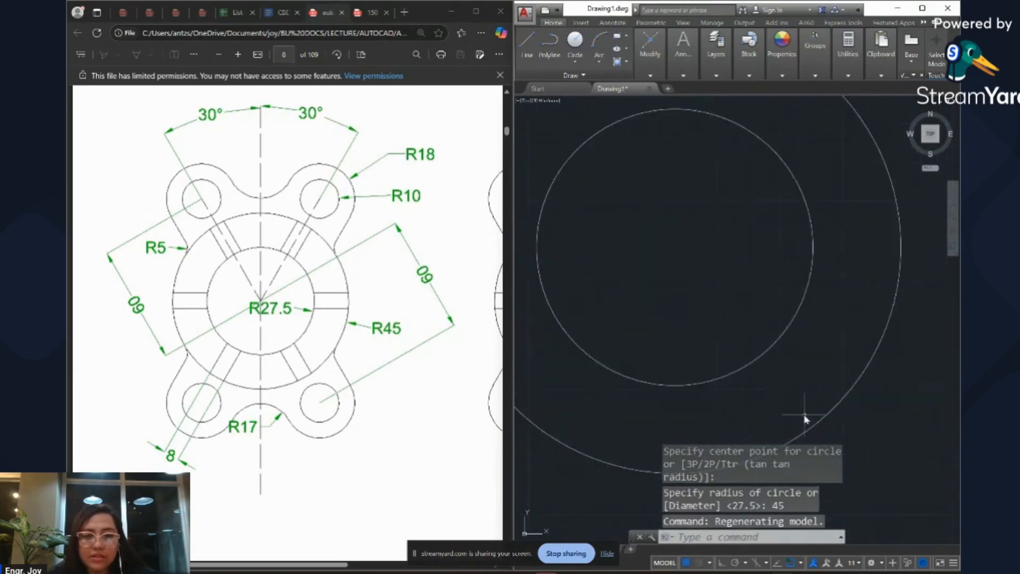
scroll(805, 417, down, 2)
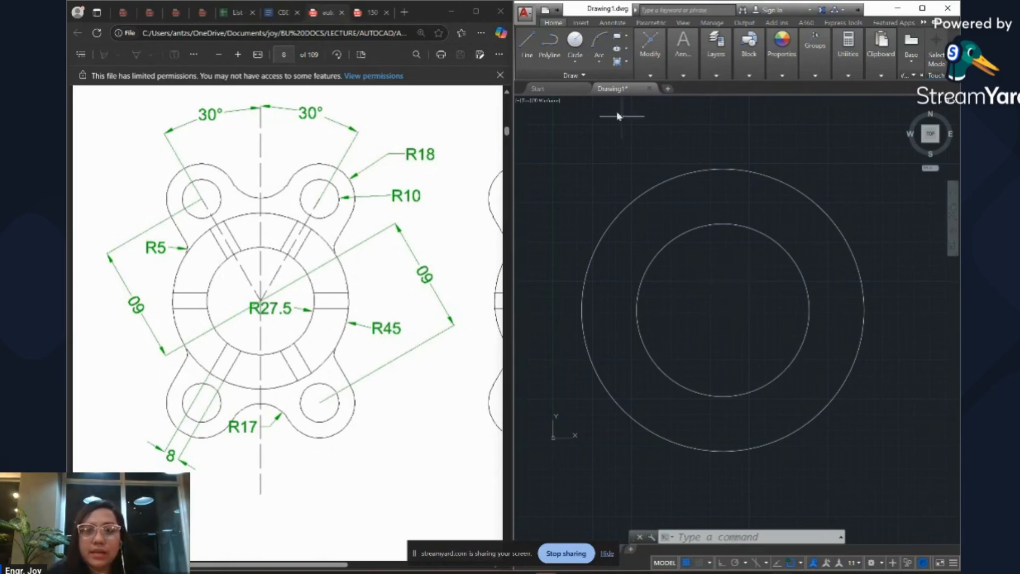
click(534, 40)
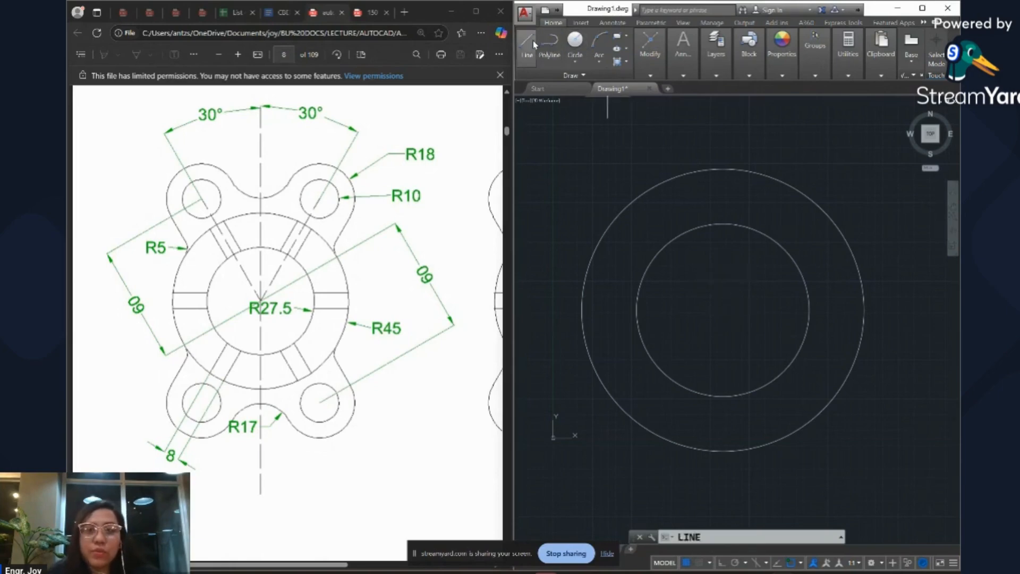
click(726, 313)
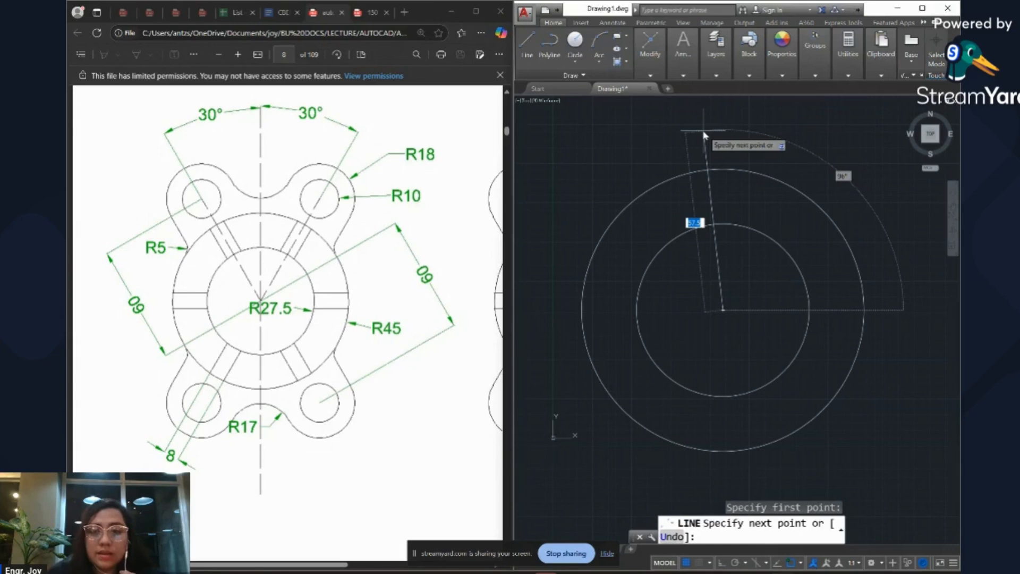
key(super+shift+s)
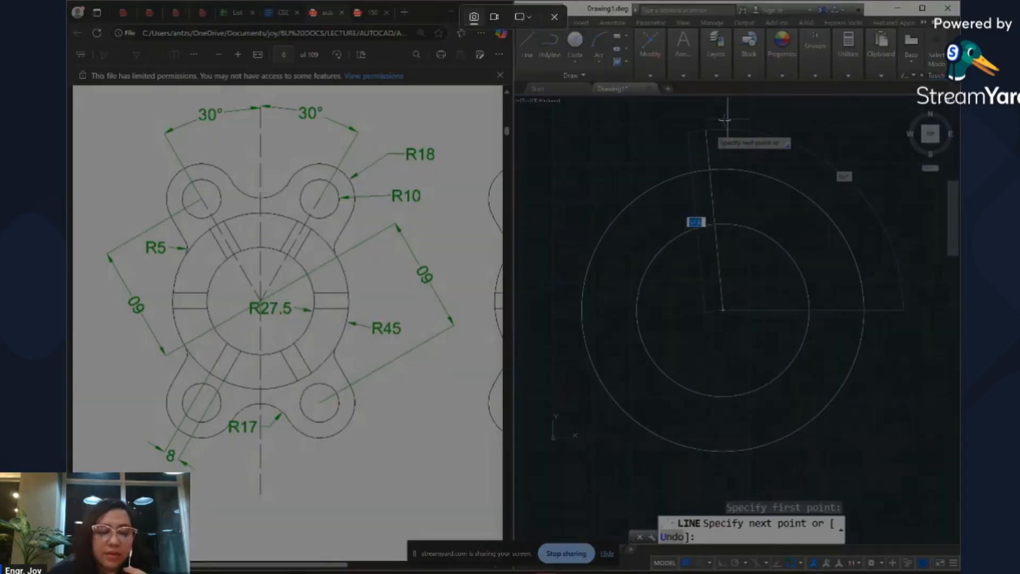
click(554, 17)
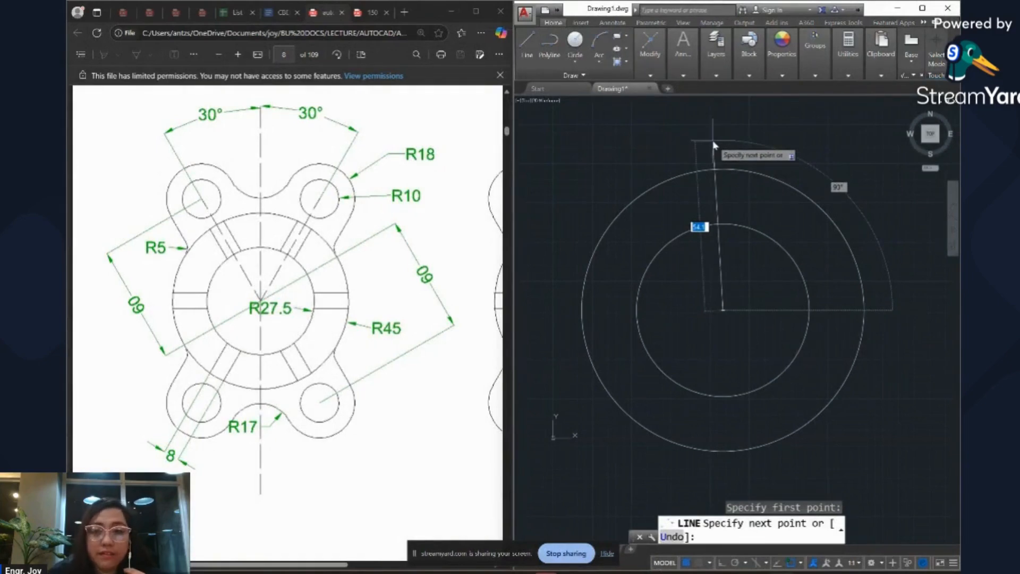
key(F8)
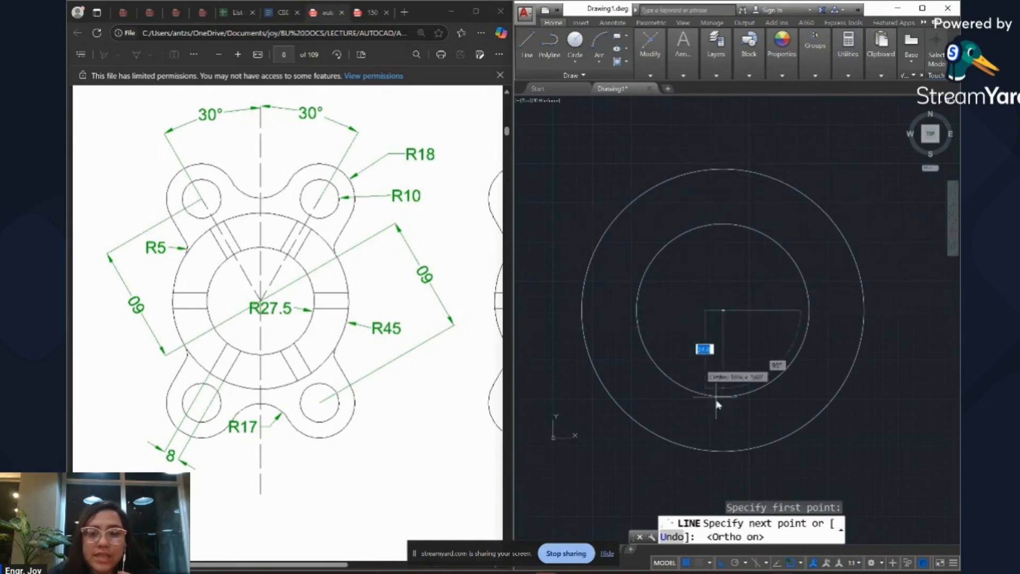
click(712, 125)
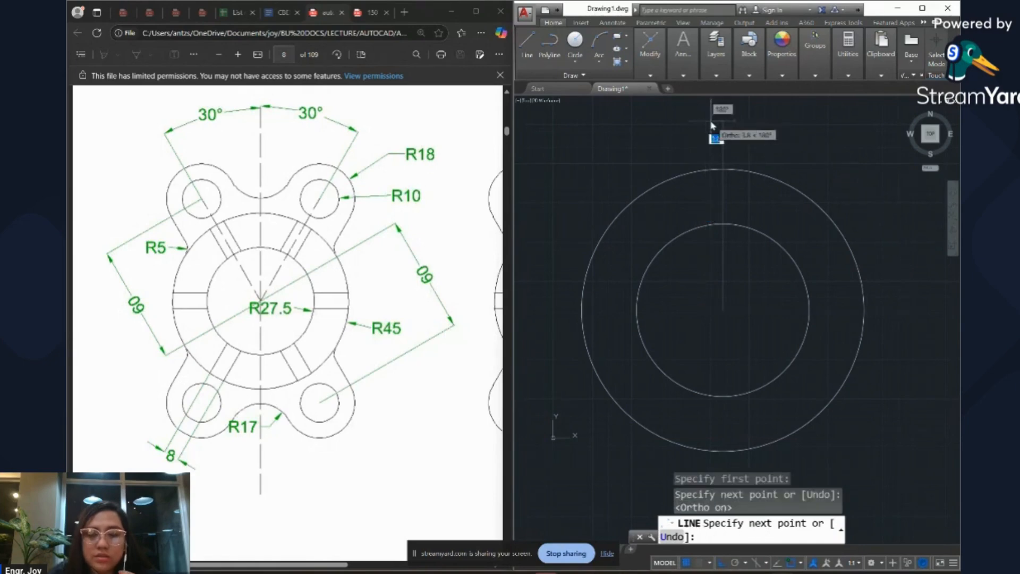
key(Return)
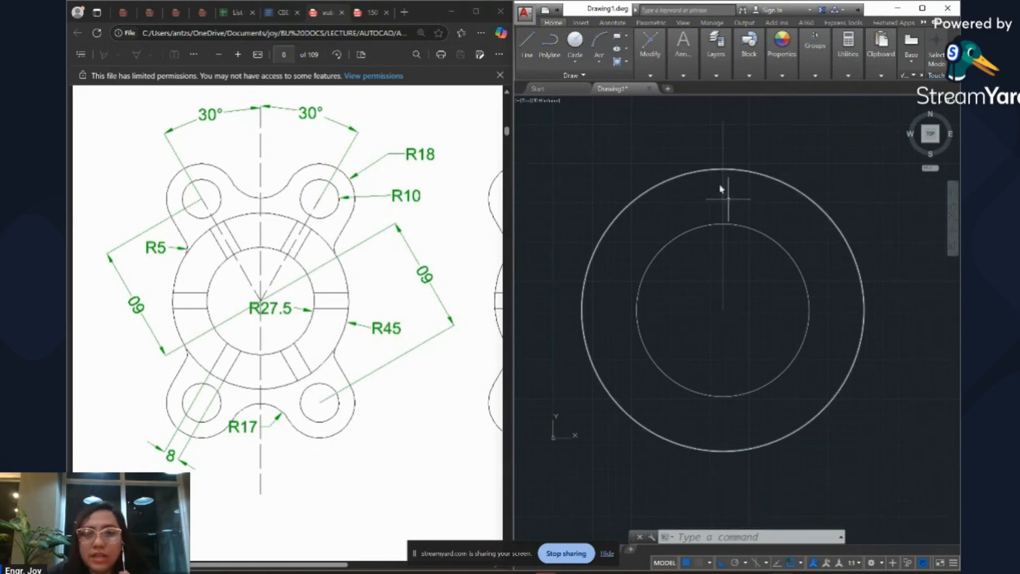
Draw a line with Ortho off from the circles' centre to beyond the outer circle, angled about 30° clockwise from the vertical line.
click(531, 38)
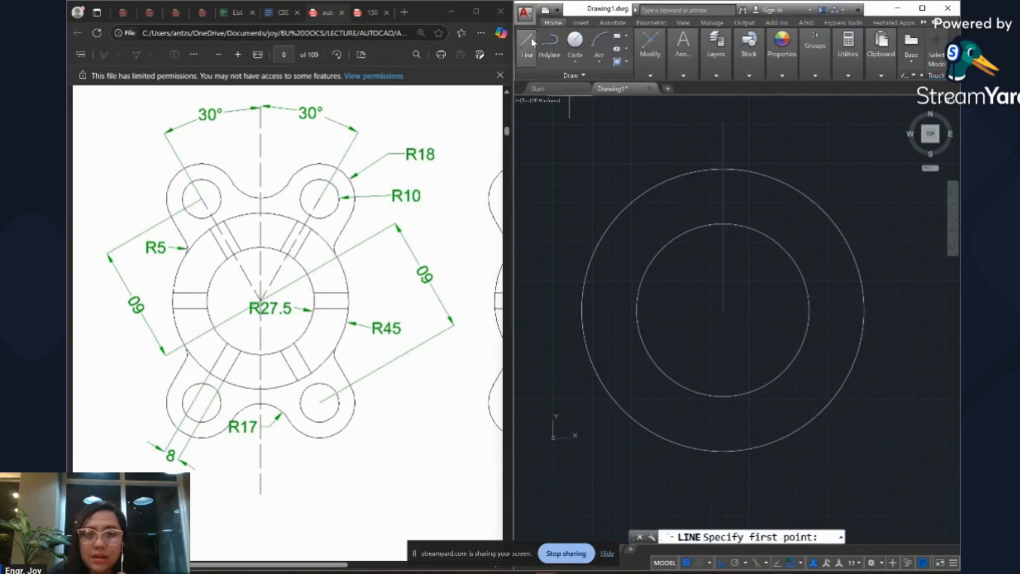
click(724, 313)
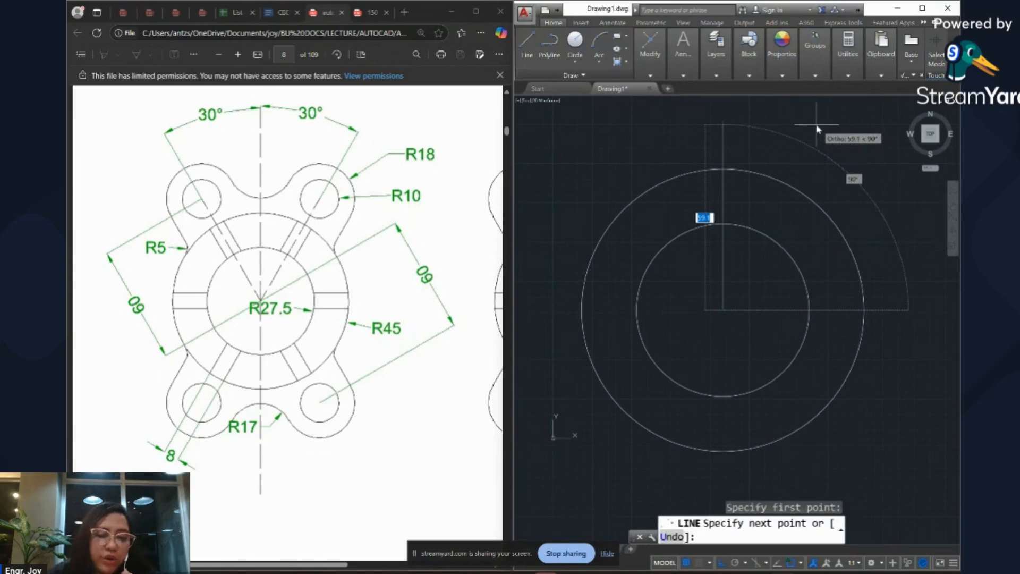
key(F8)
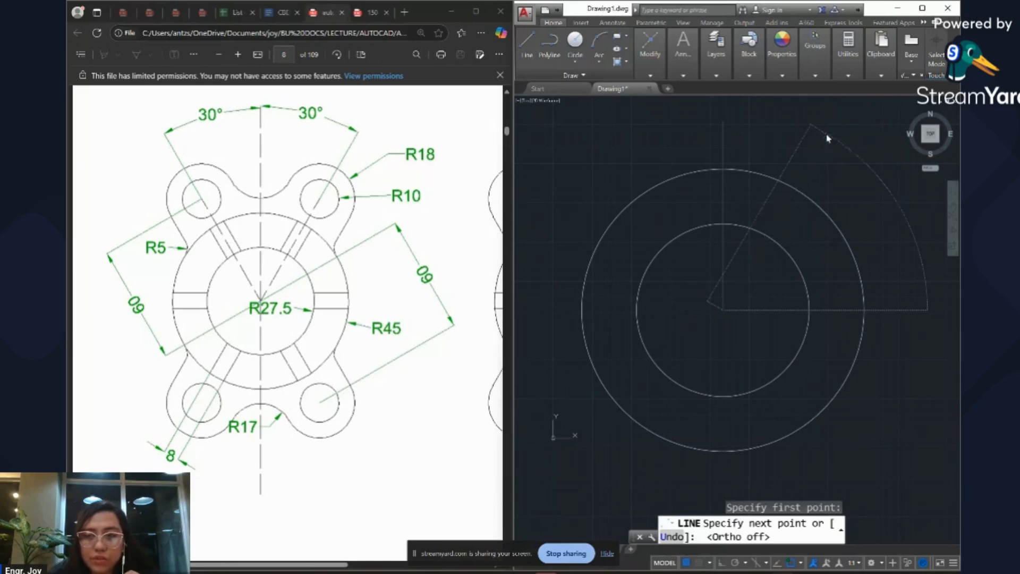
click(826, 137)
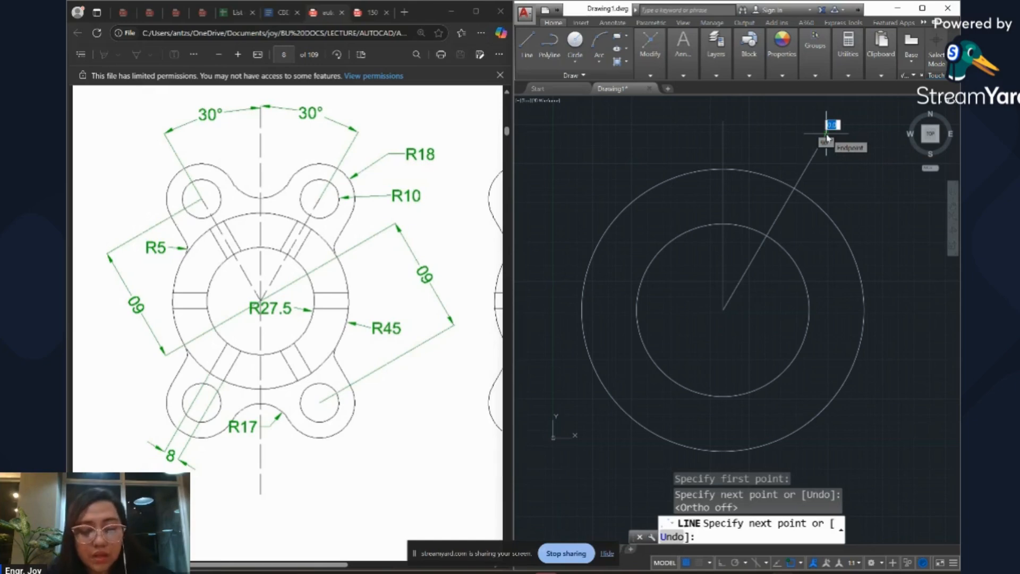
key(Return)
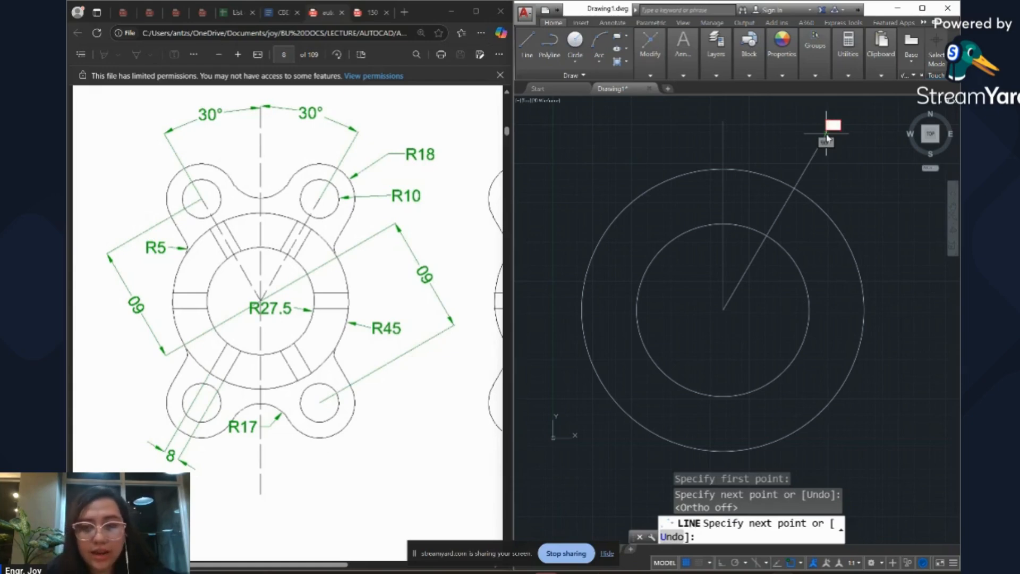
click(827, 136)
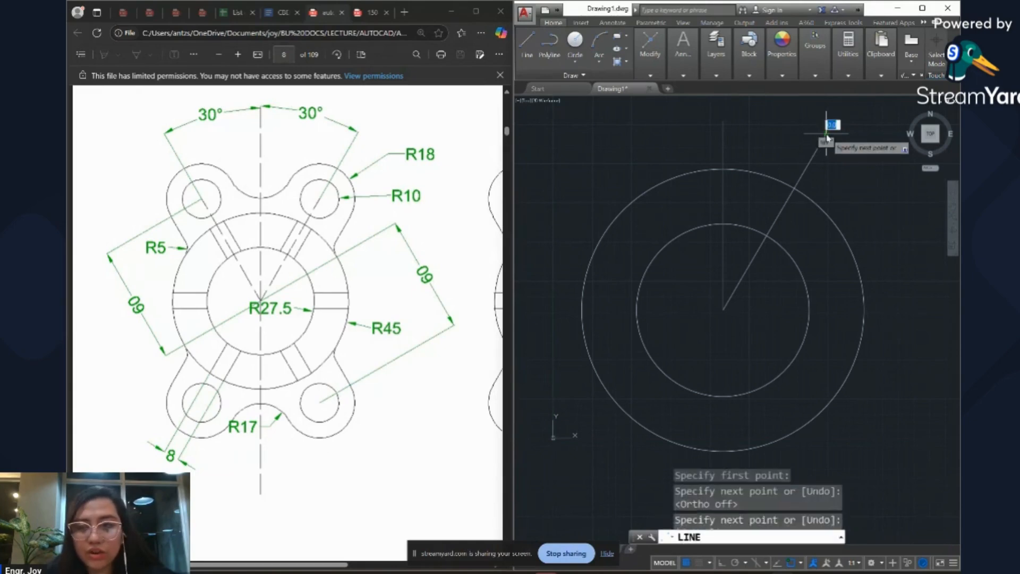
key(Escape)
key(Escape)
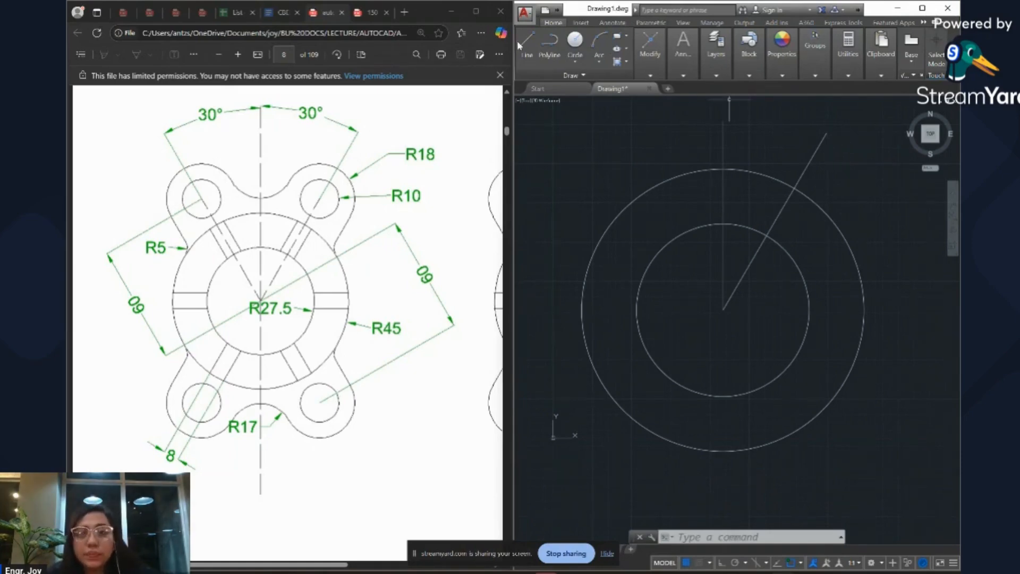
click(619, 24)
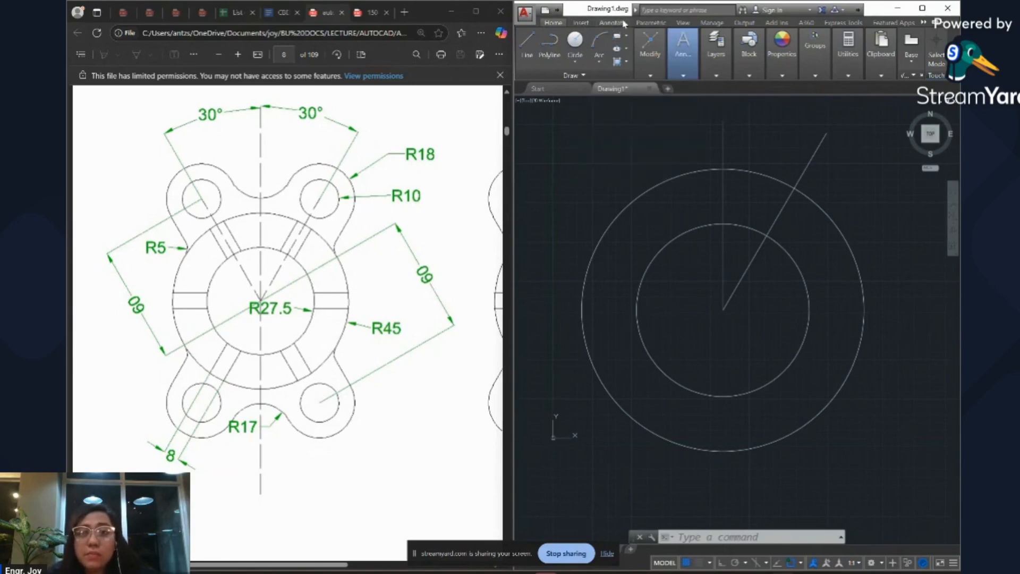
click(650, 24)
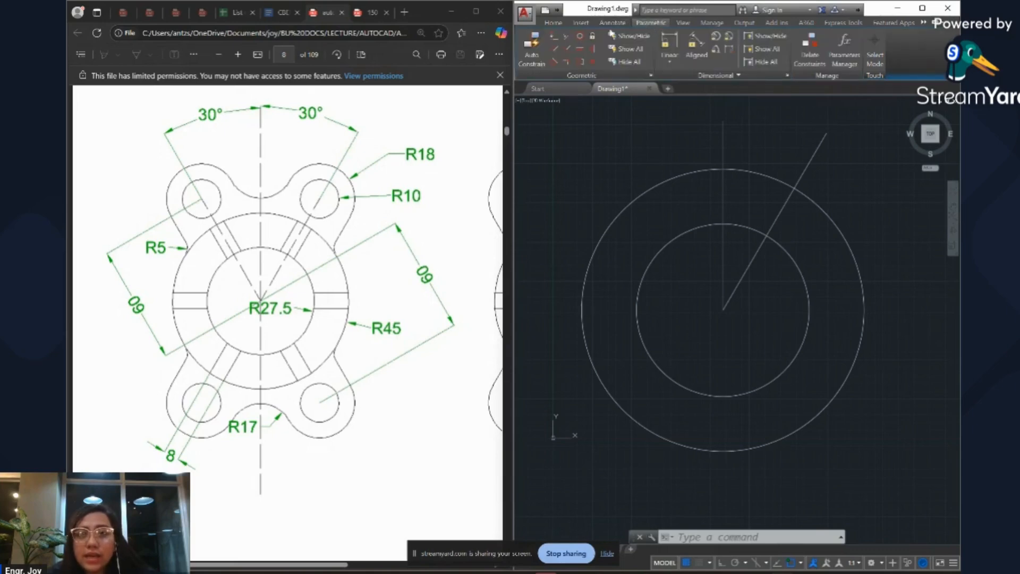
click(611, 24)
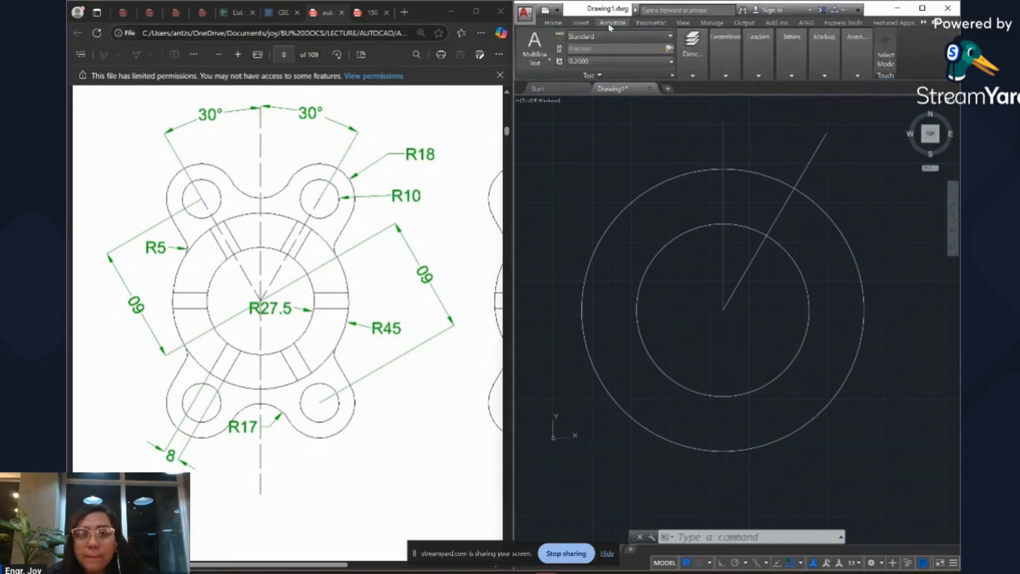
click(578, 24)
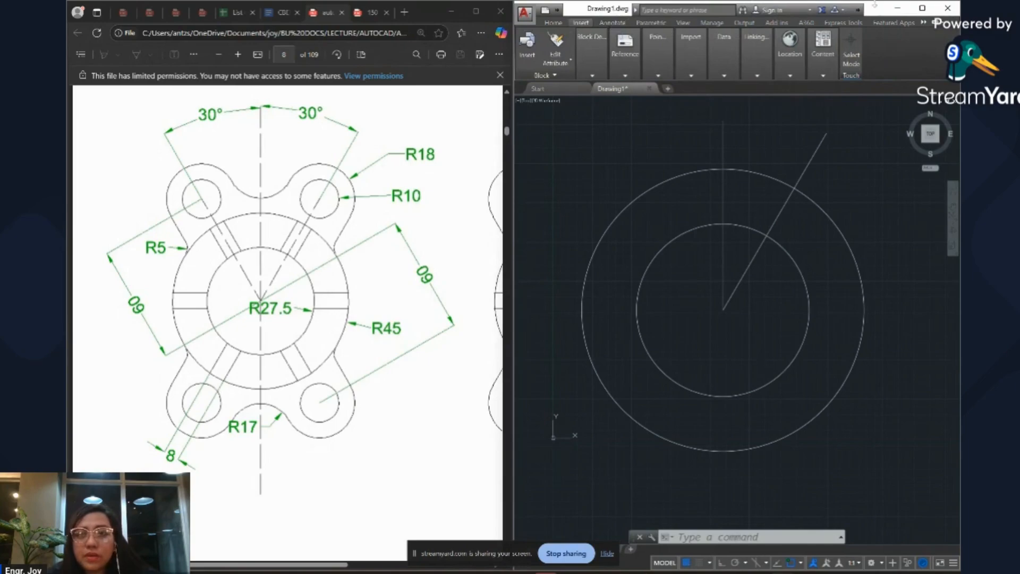
Maximize the drawing window and add an angular dimension between the inclined line and the vertical centre line, just outside the outer circle.
click(923, 8)
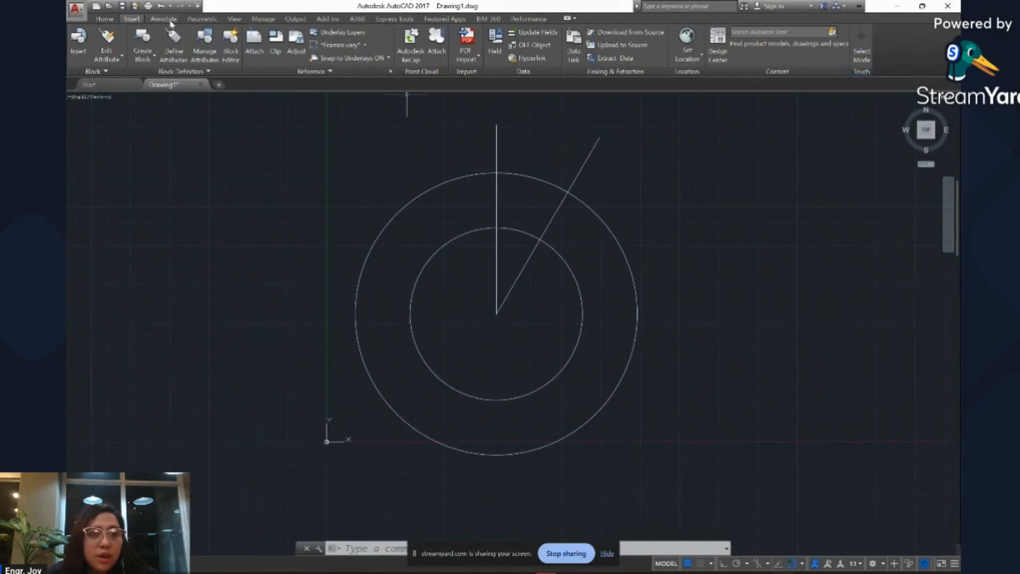
click(164, 19)
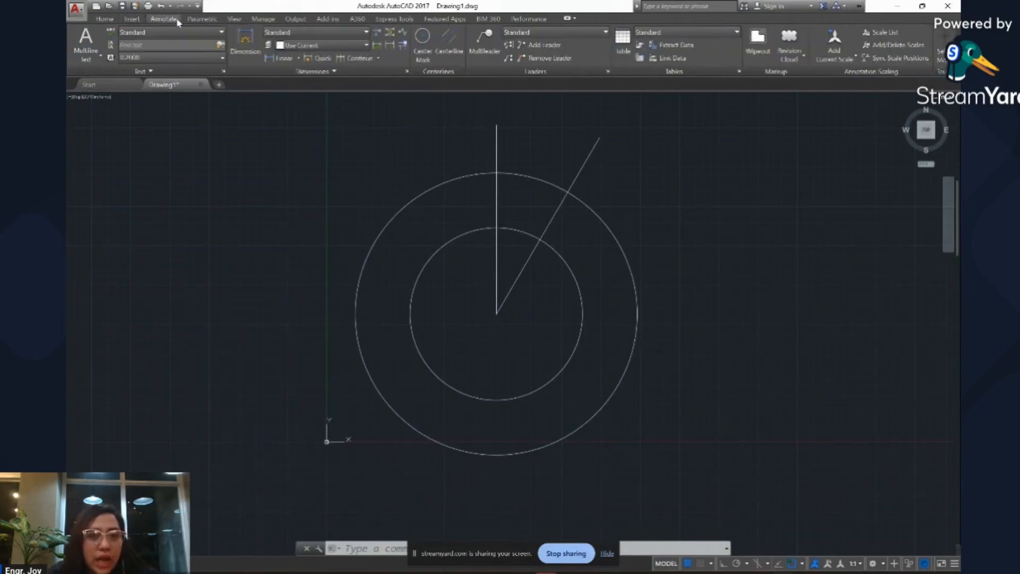
click(105, 19)
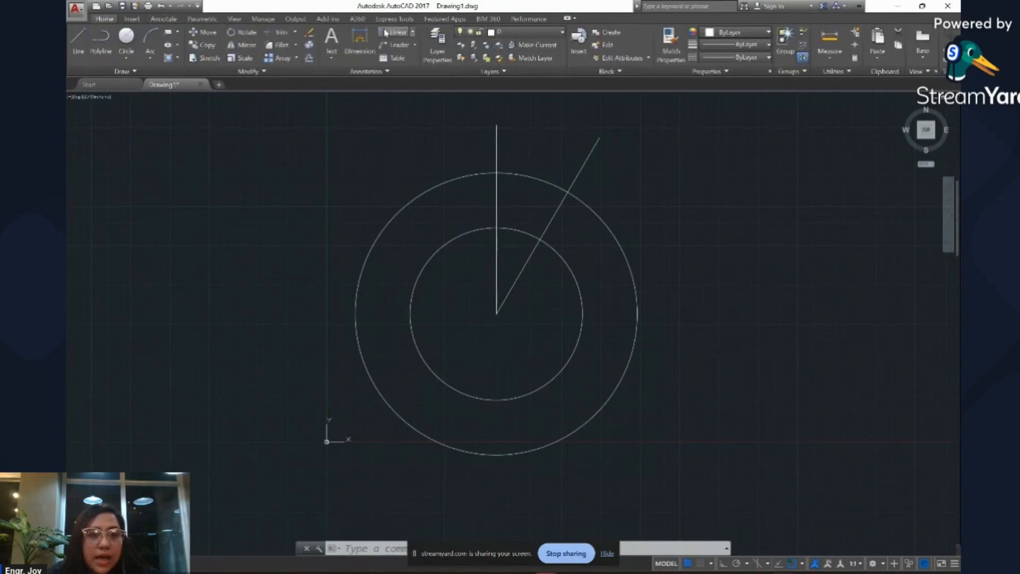
click(366, 53)
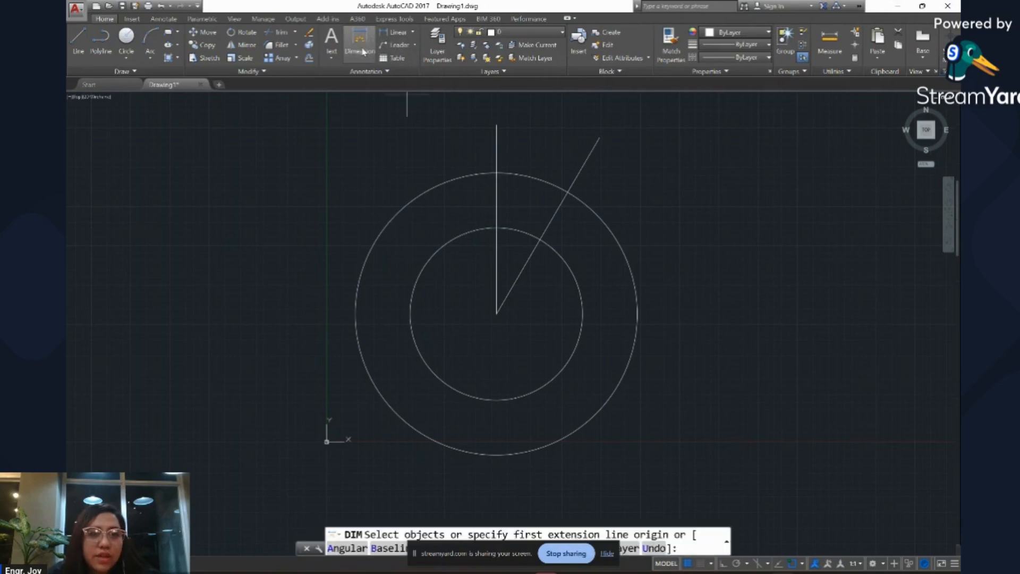
click(369, 58)
click(414, 33)
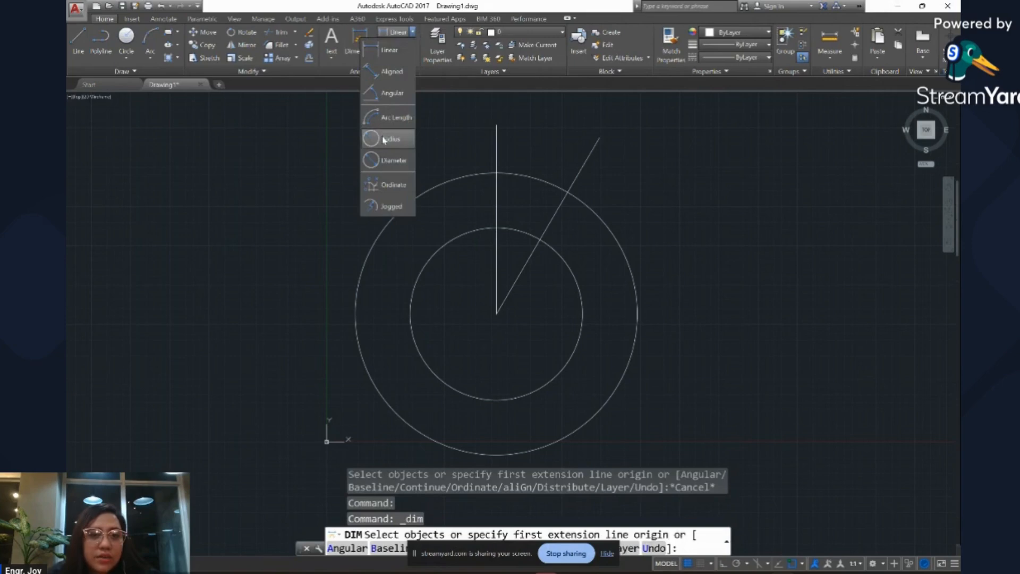
click(392, 93)
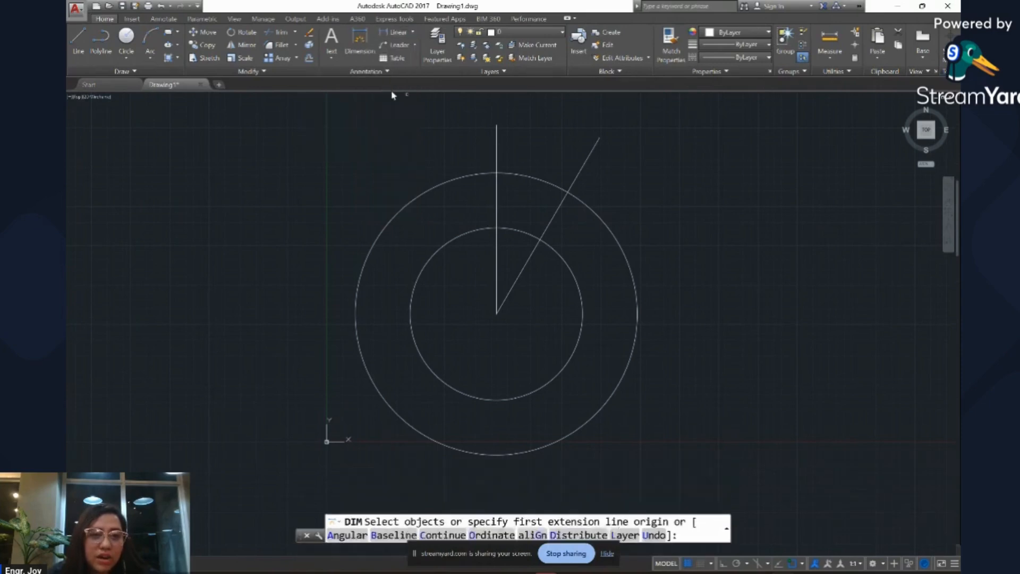
click(587, 160)
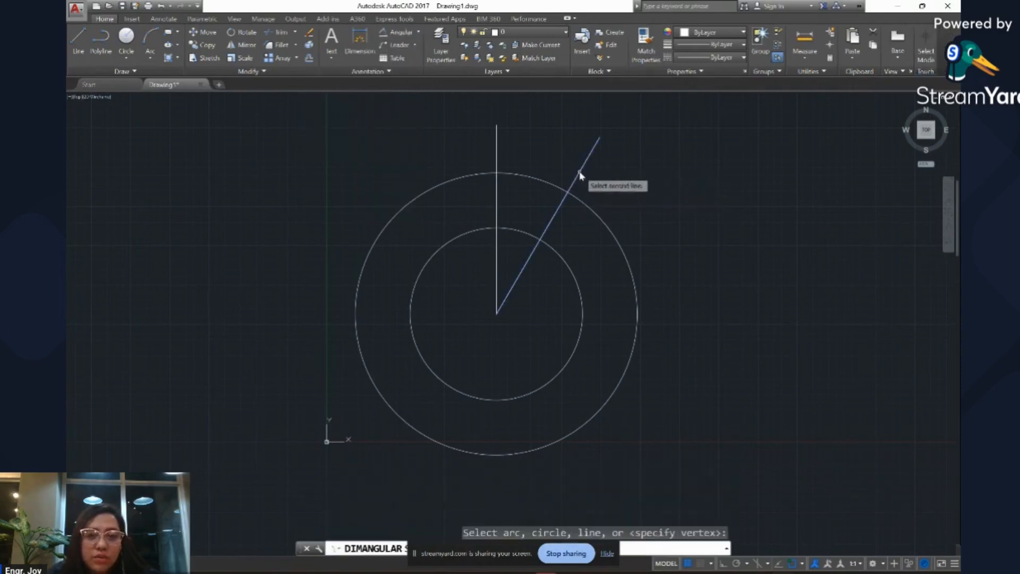
click(497, 143)
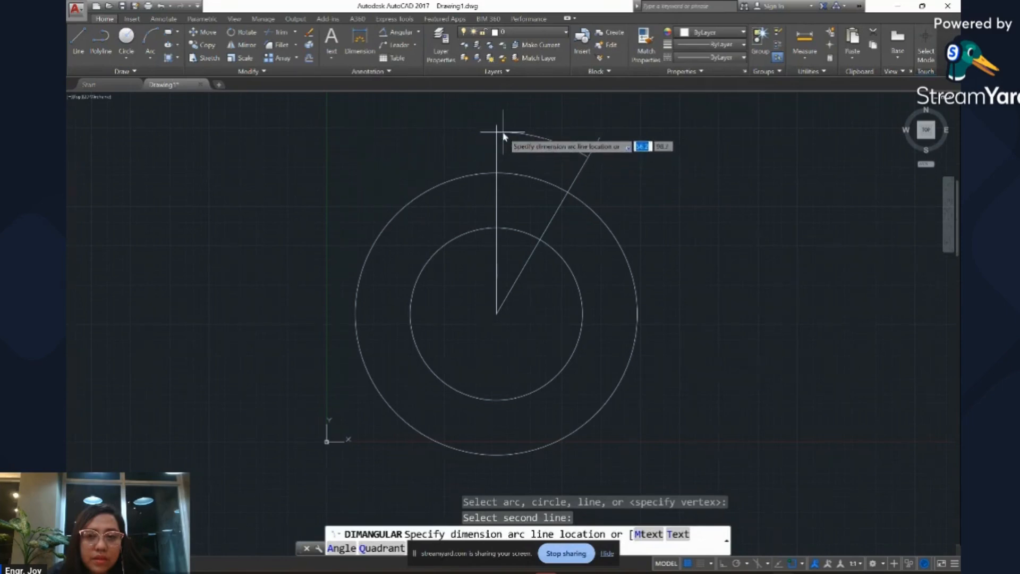
click(501, 143)
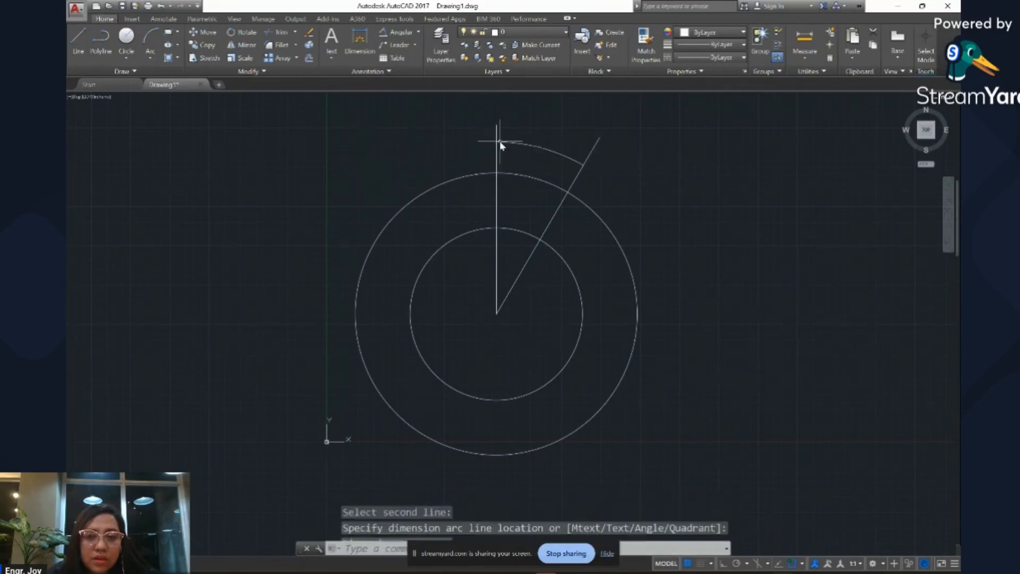
key(Return)
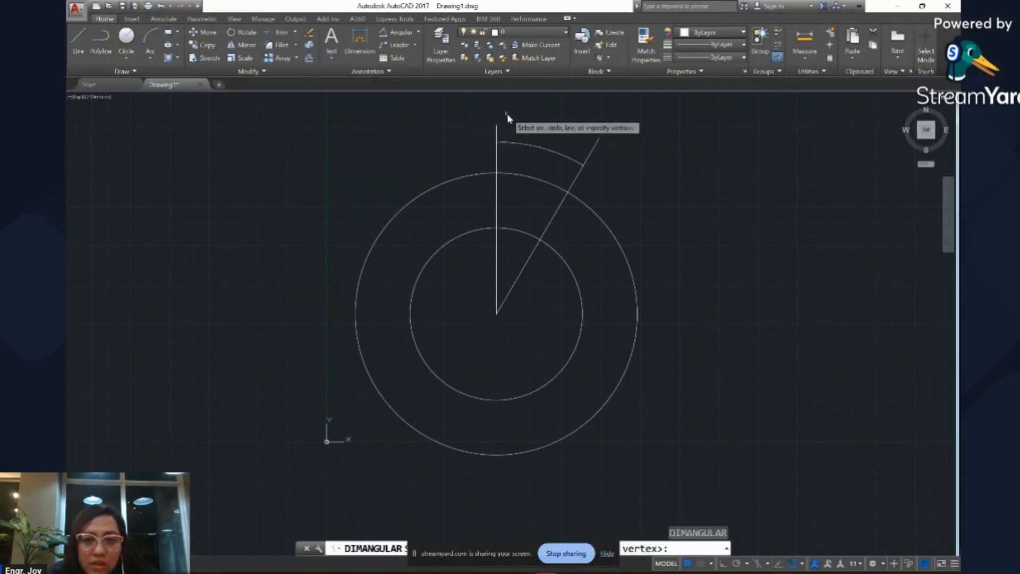
key(Escape)
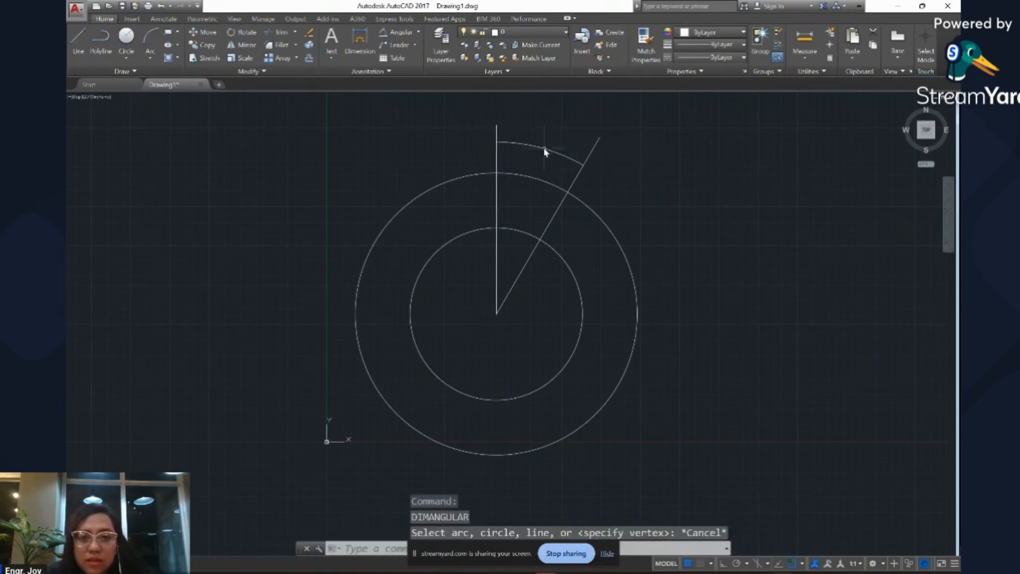
Open the angular dimension's text for editing and try to give it a larger text height.
click(542, 152)
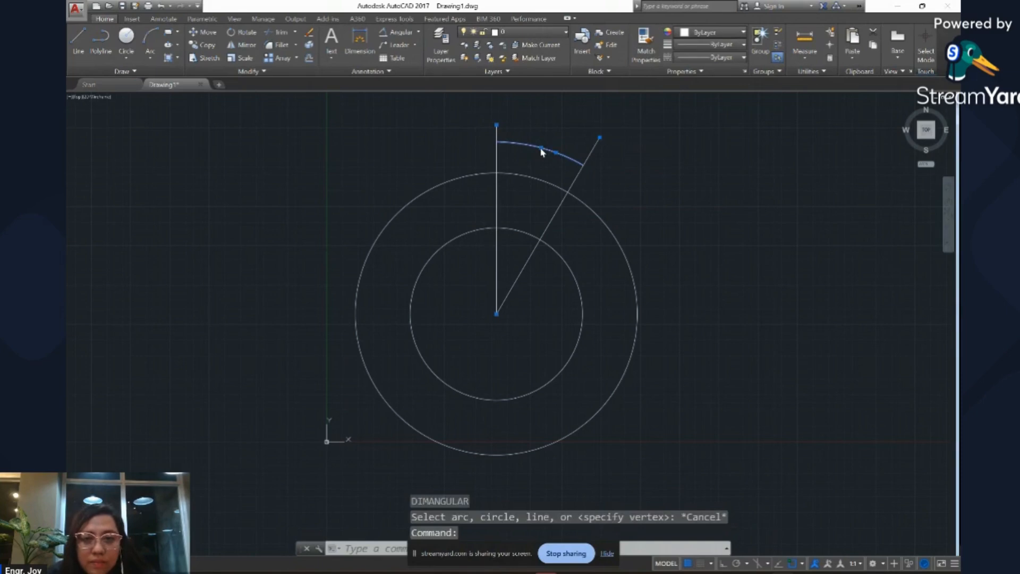
double_click(541, 150)
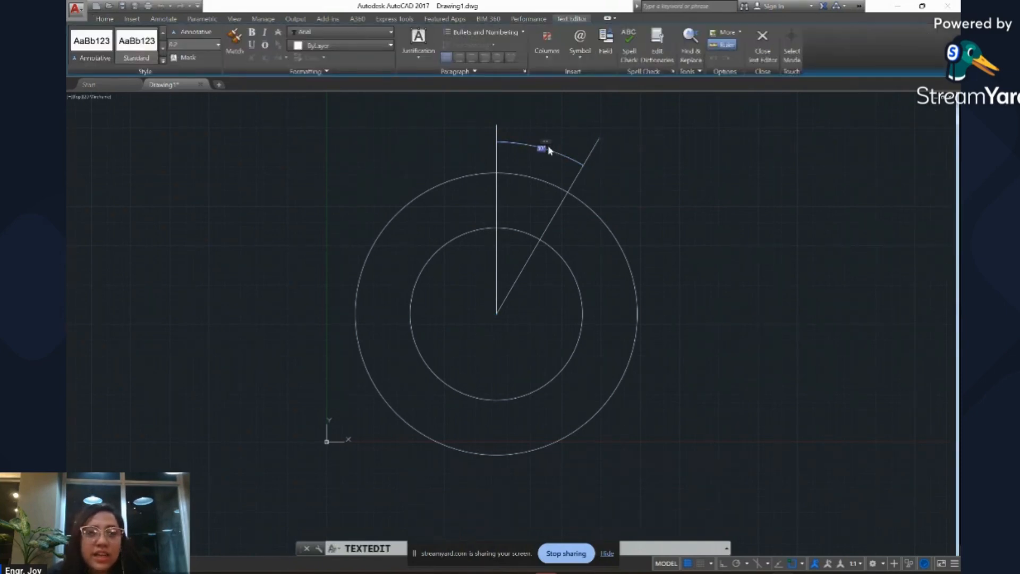
scroll(549, 151, up, 12)
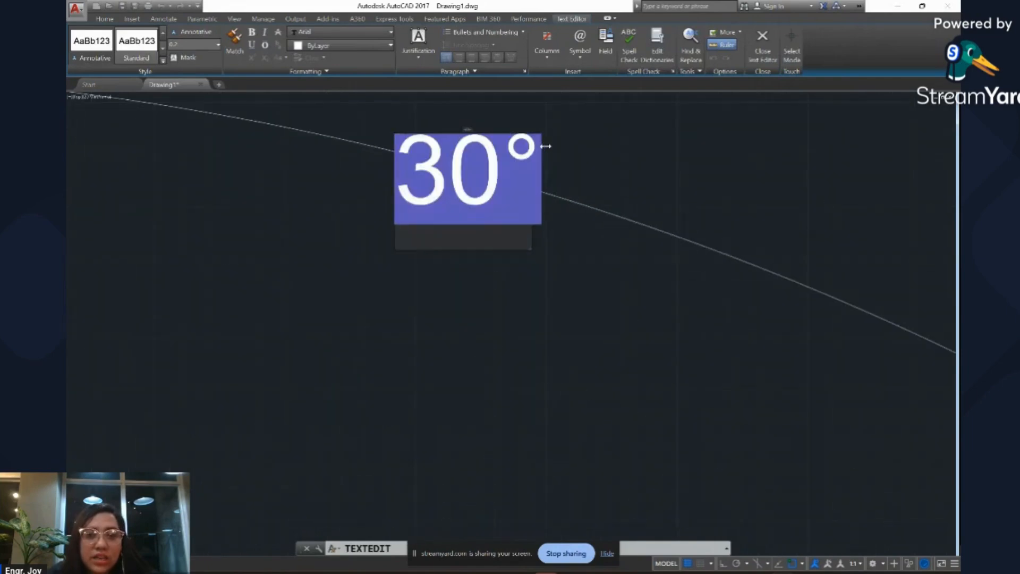
scroll(547, 148, down, 10)
scroll(545, 147, up, 8)
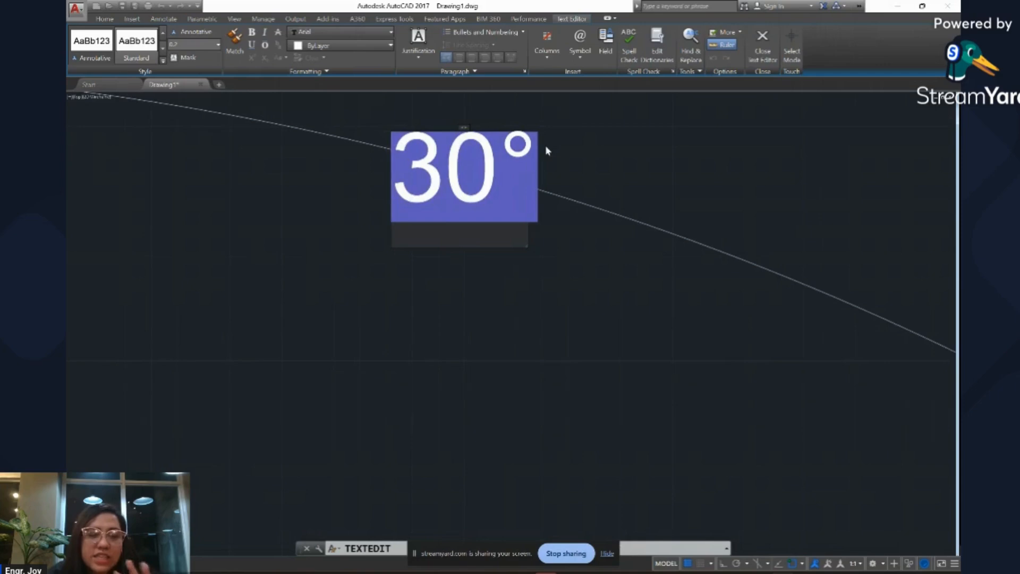
scroll(546, 148, down, 5)
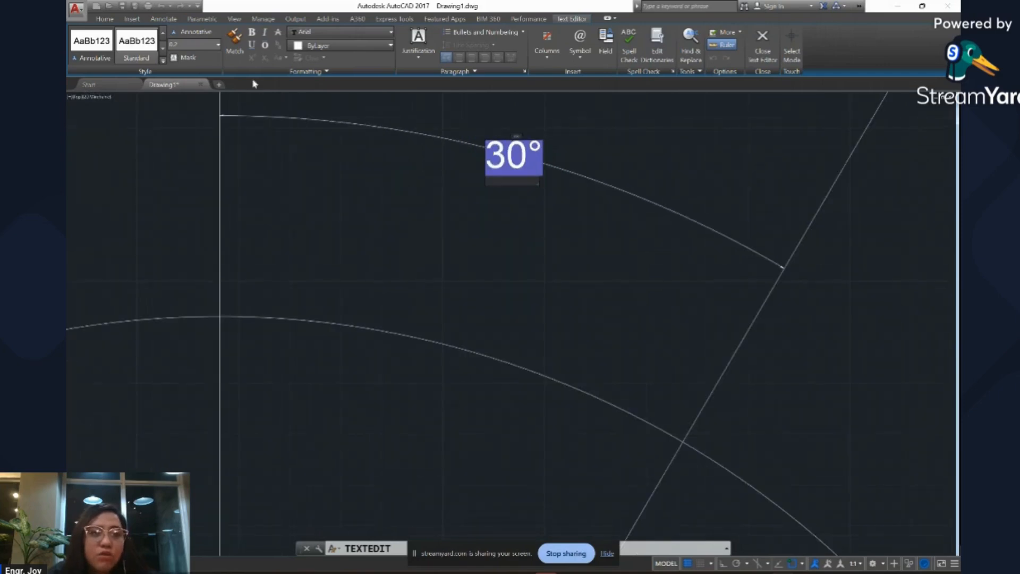
click(218, 45)
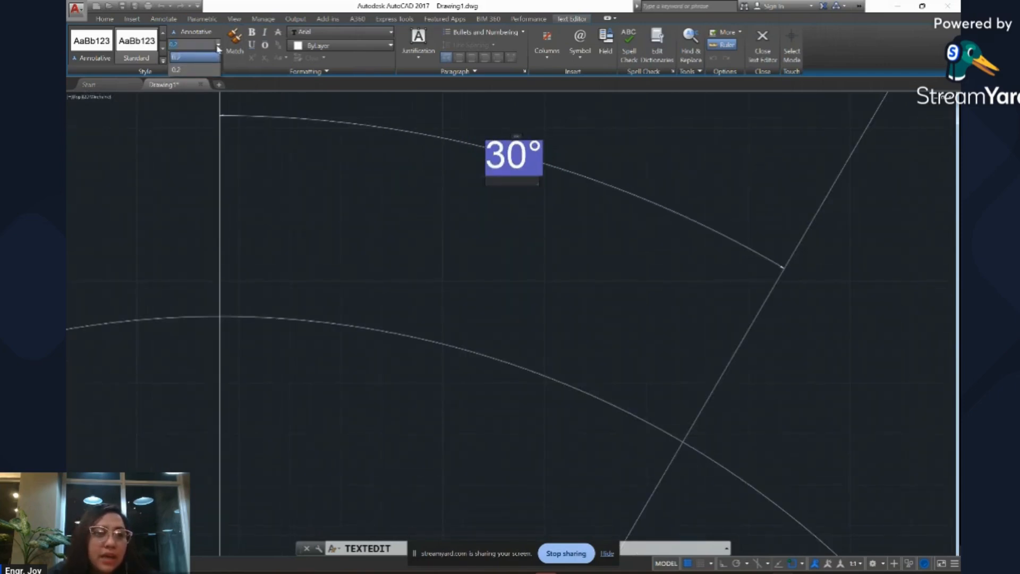
text(10)
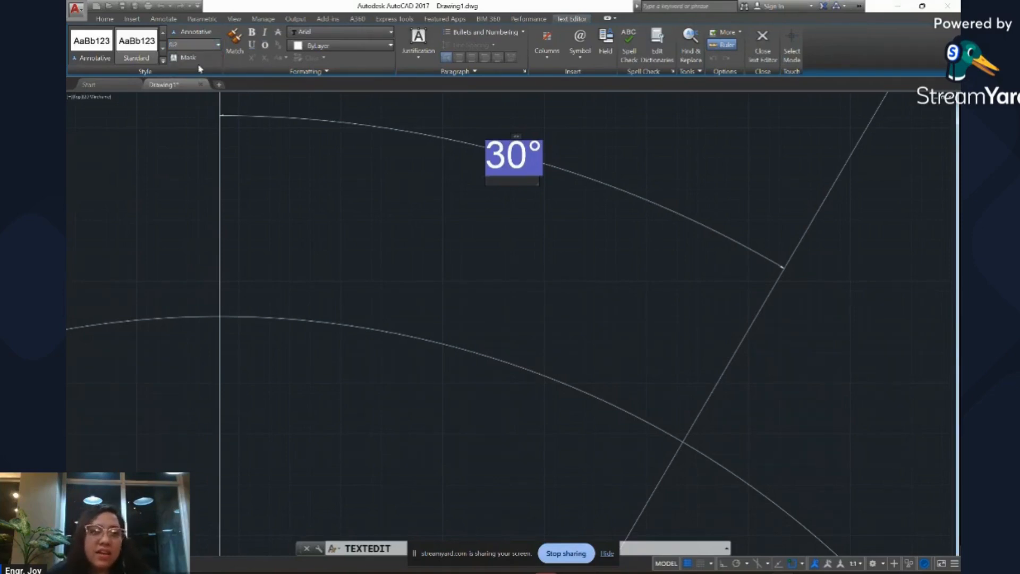
click(218, 46)
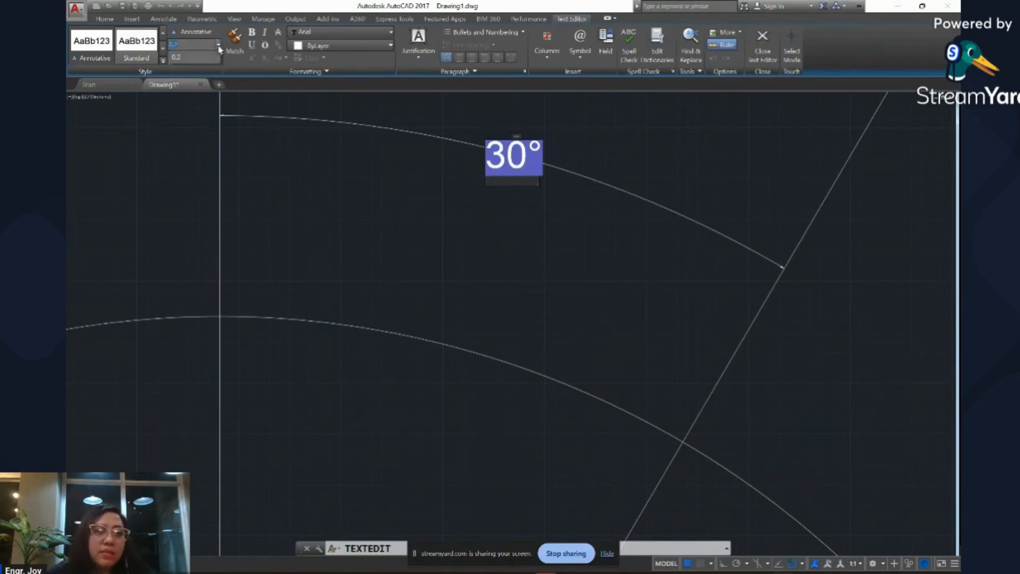
click(185, 44)
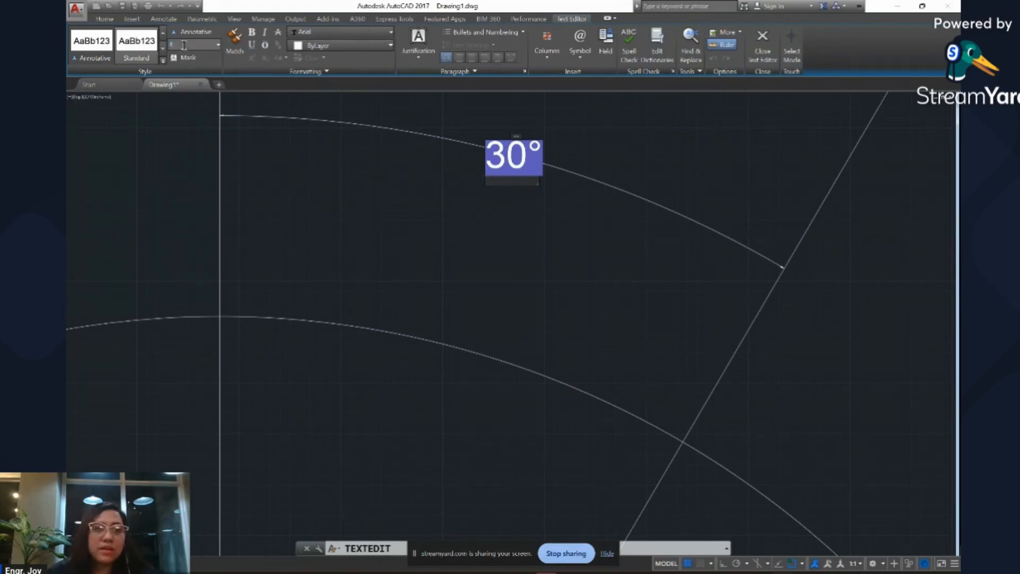
key(Return)
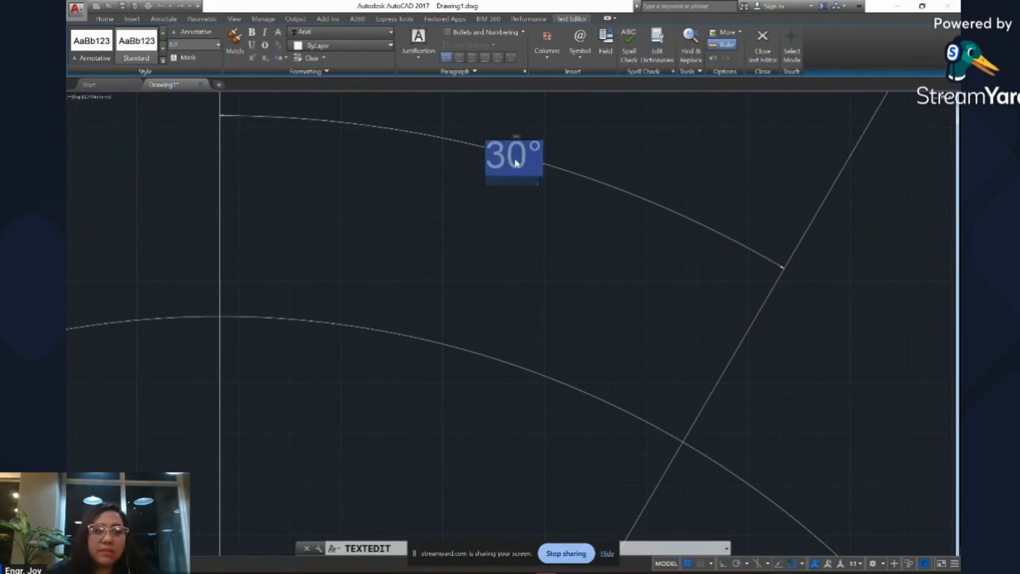
Increase the text height of the angular dimension so it is readable at full drawing view, and finish the text editing.
click(181, 45)
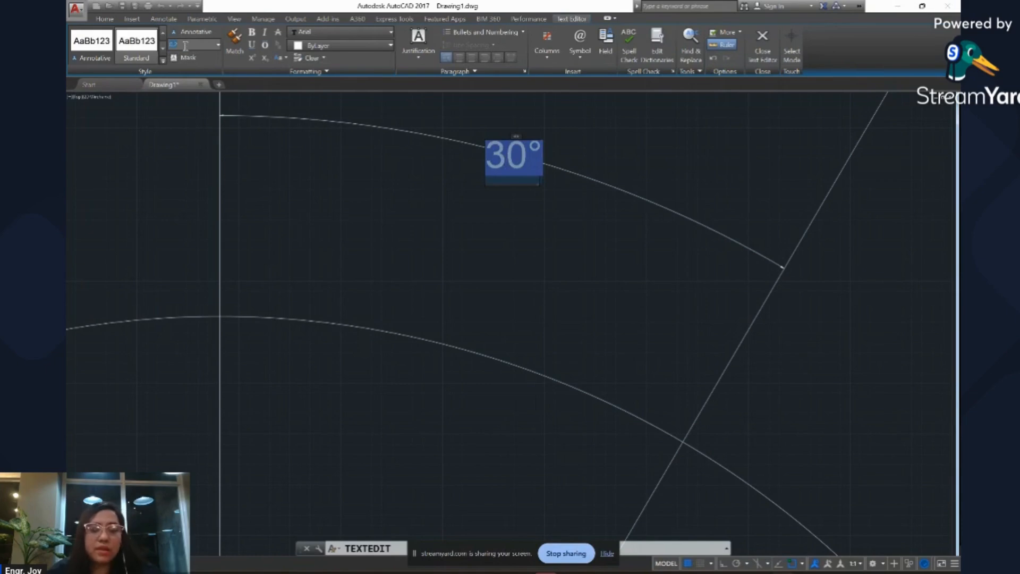
key(Return)
scroll(274, 290, down, 5)
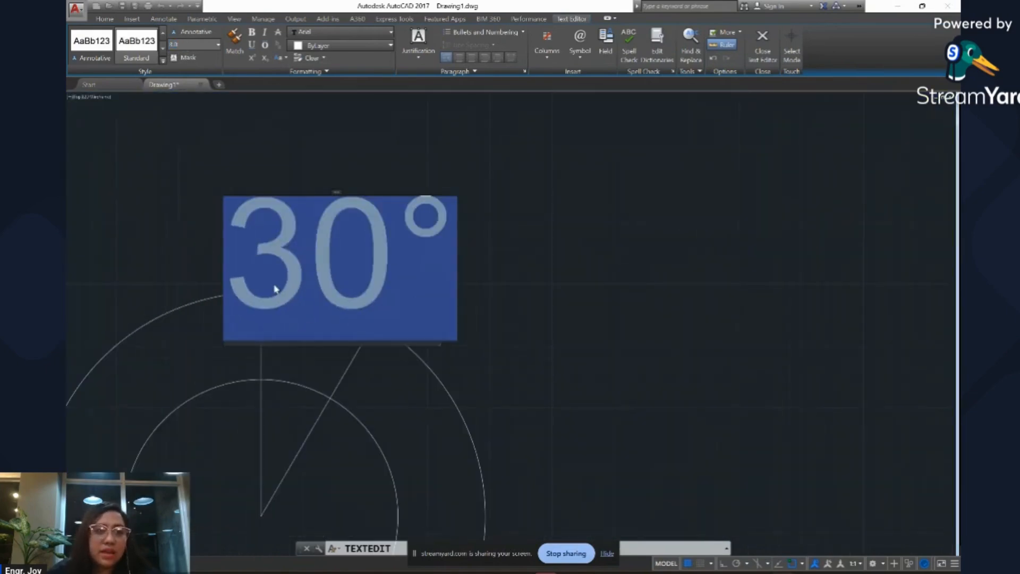
click(498, 211)
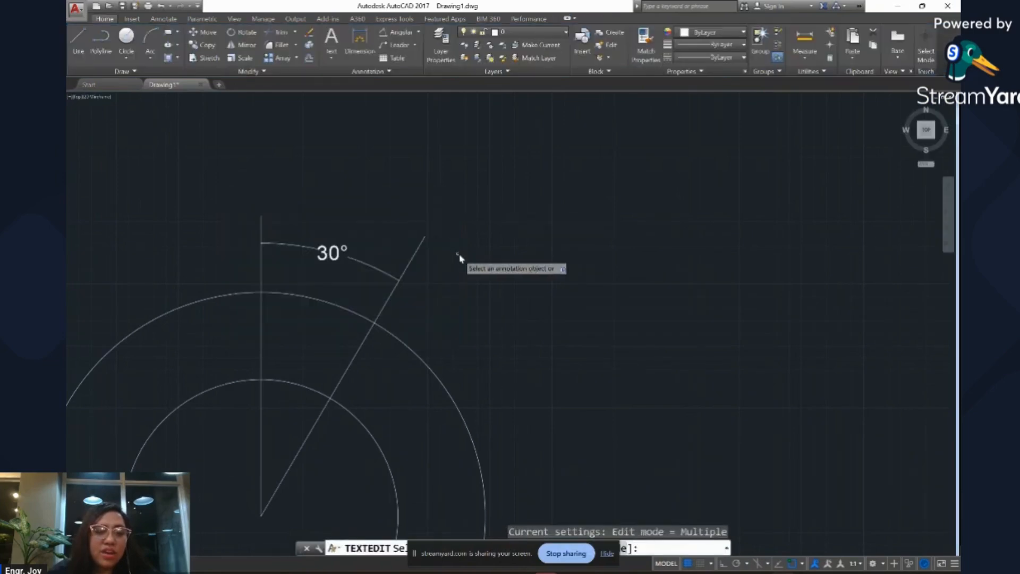
scroll(461, 261, down, 4)
scroll(321, 394, up, 4)
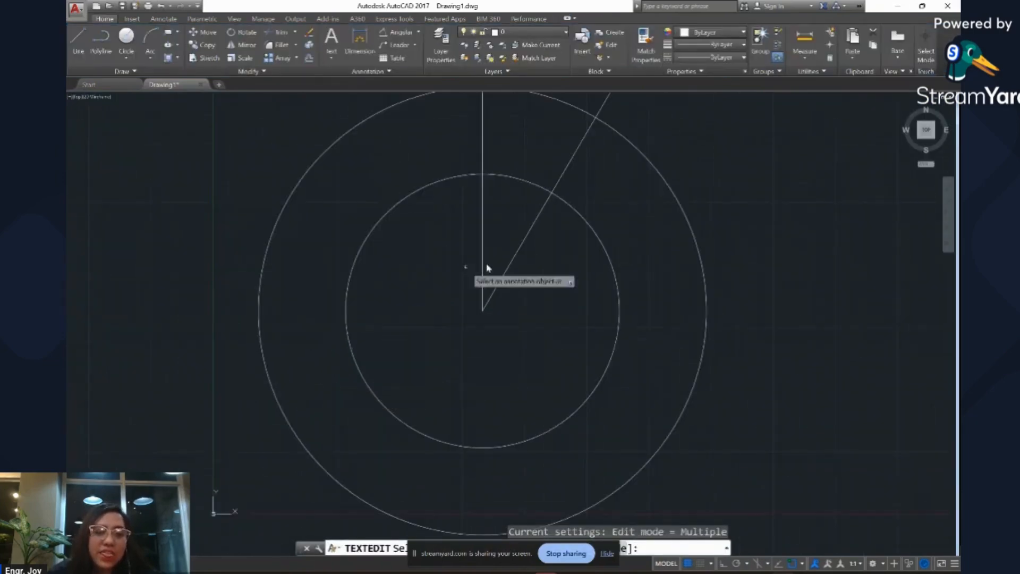
scroll(486, 291, down, 6)
scroll(481, 253, up, 4)
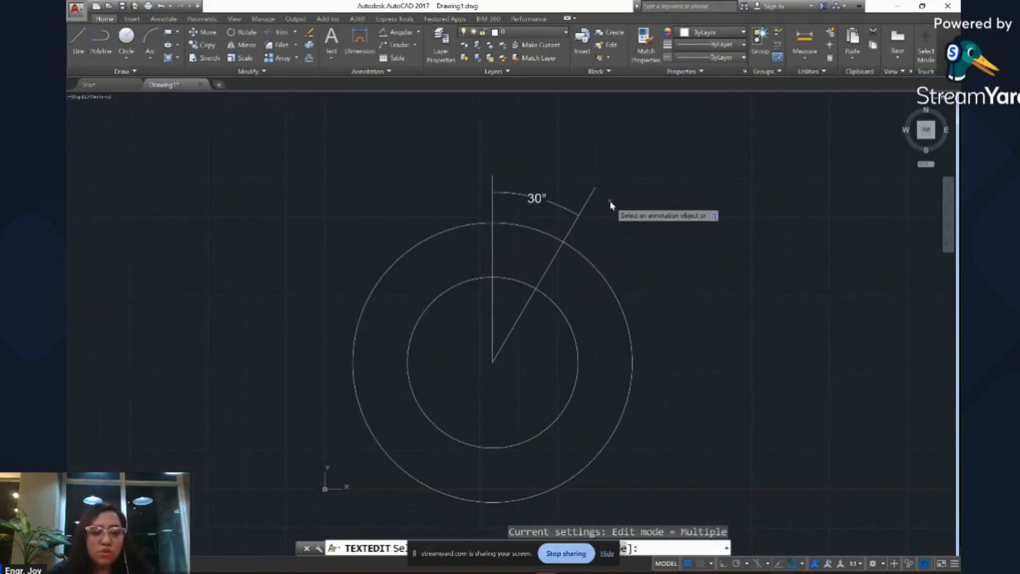
key(Escape)
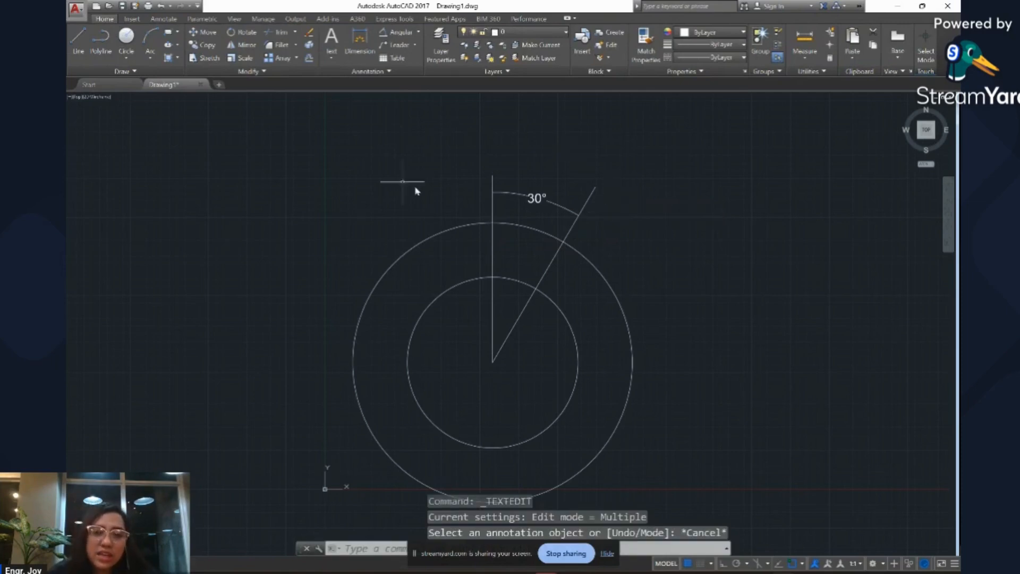
Mirror the inclined line and its angular dimension about the vertical centre line, keeping the source objects.
click(610, 207)
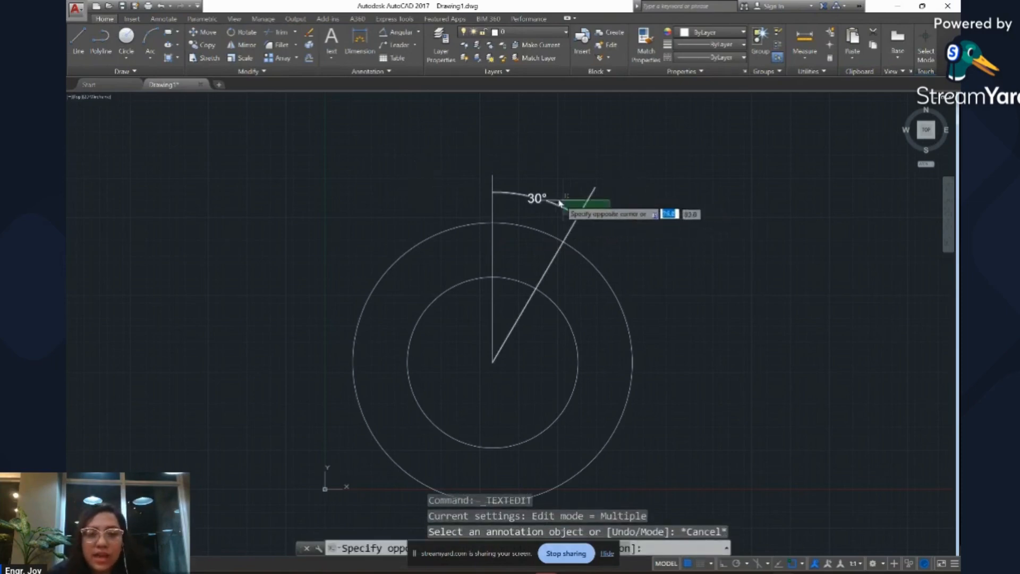
click(553, 201)
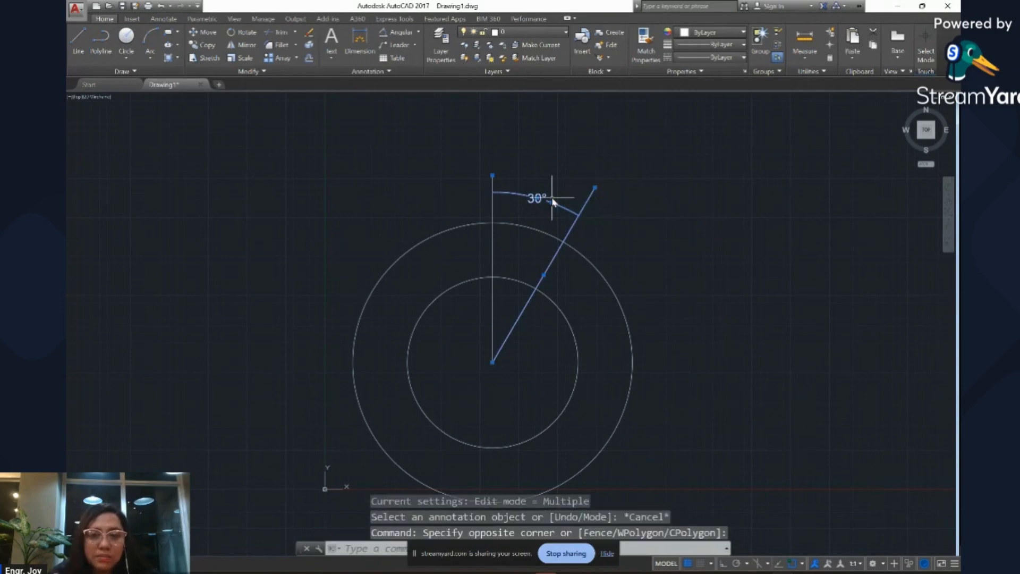
text(mi)
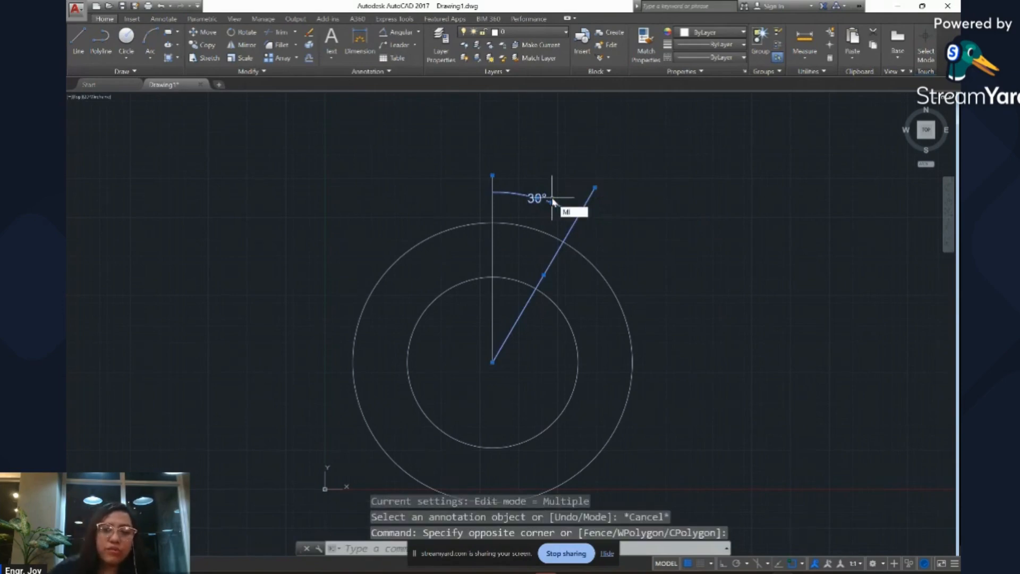
key(Return)
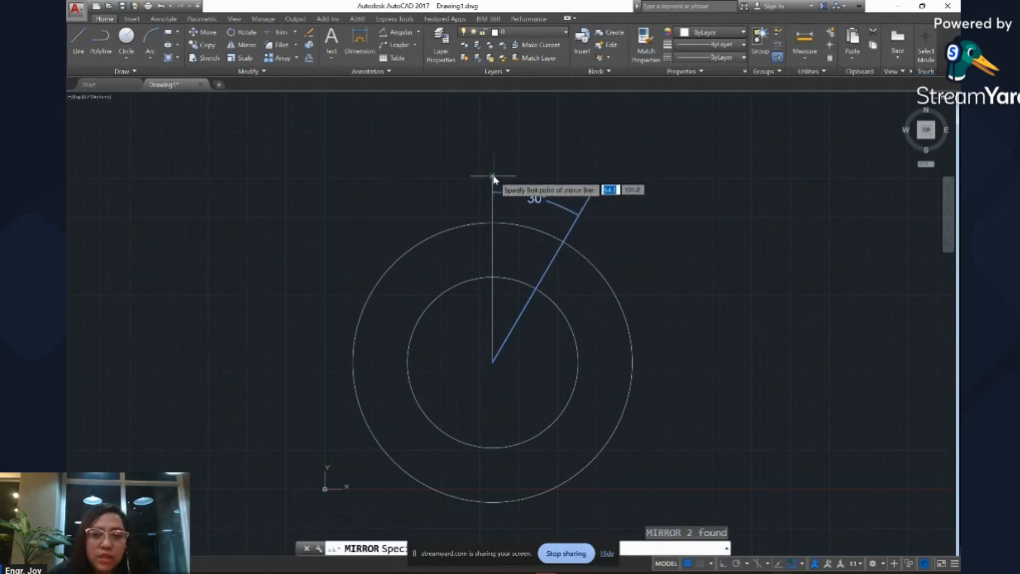
click(492, 175)
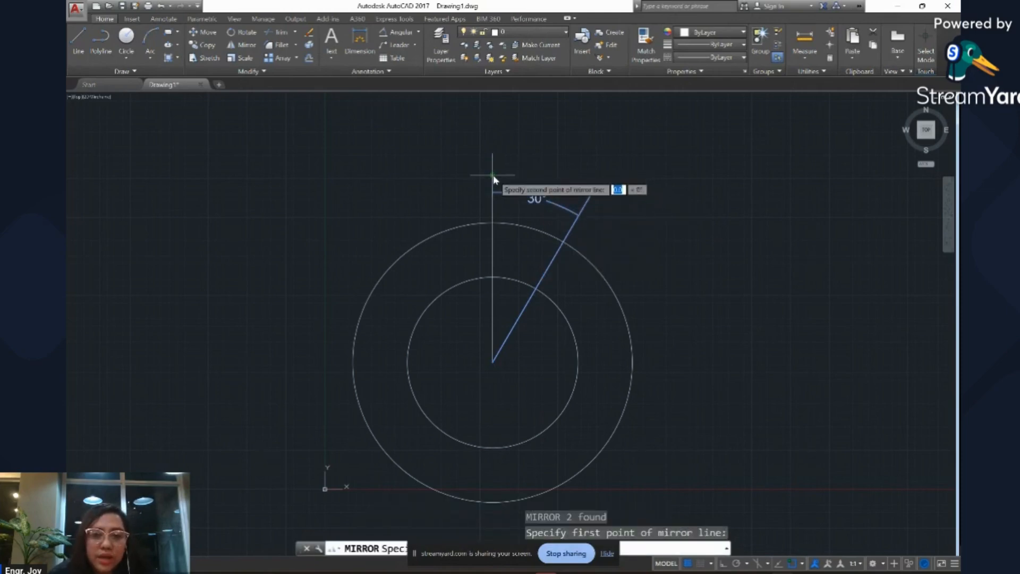
click(493, 363)
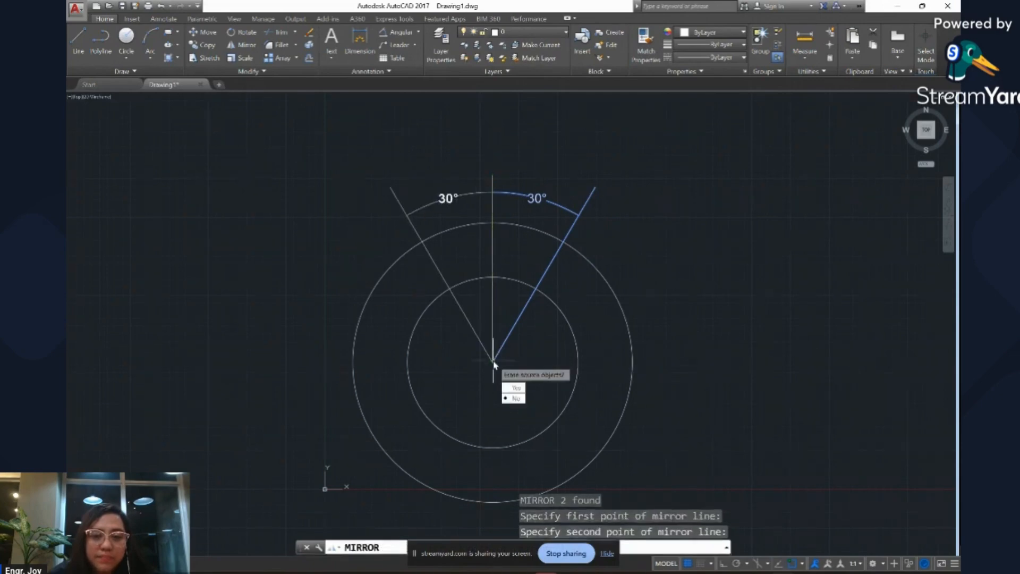
key(Return)
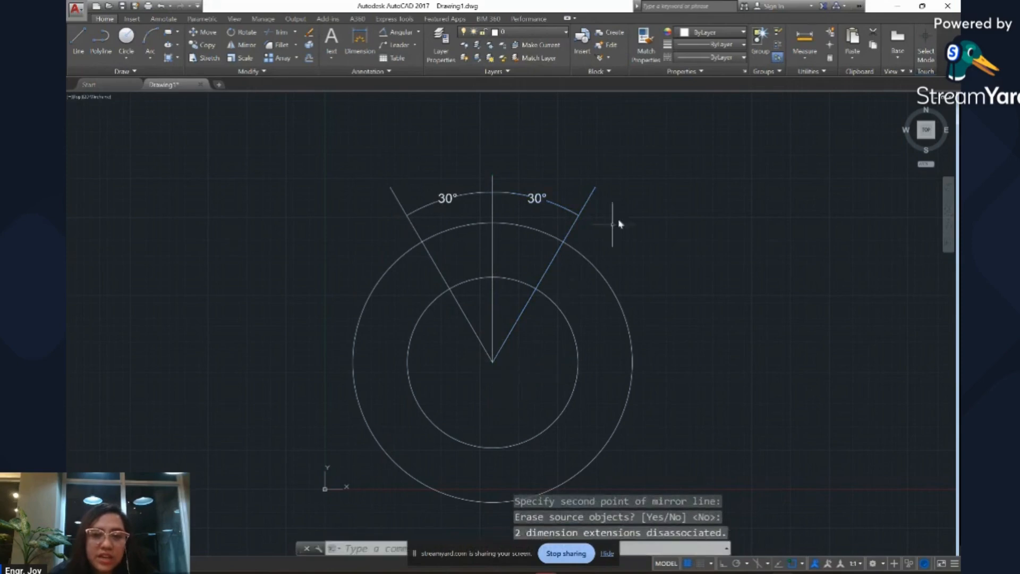
scroll(698, 162, down, 3)
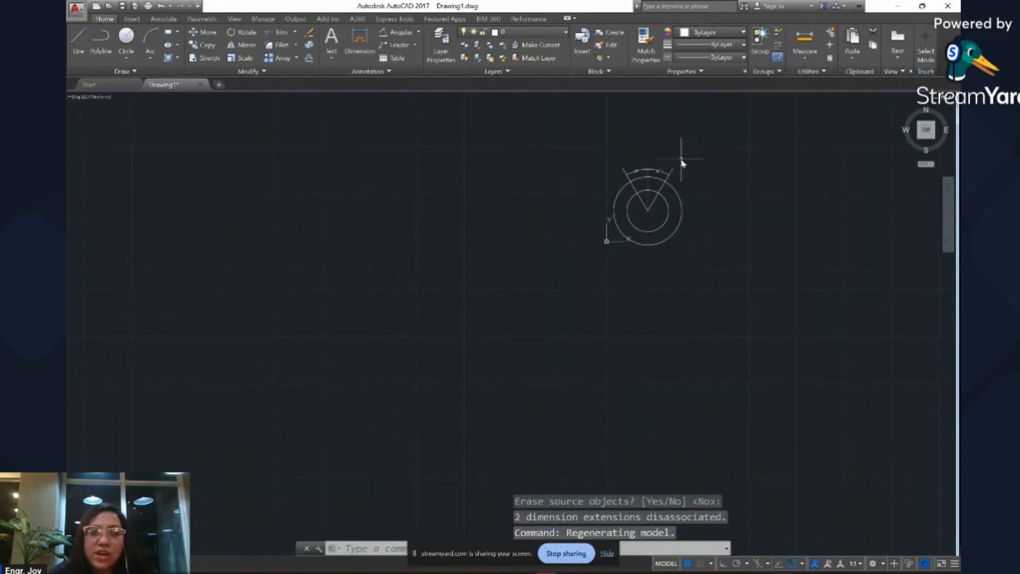
Restore the drawing window to its smaller size so the PDF exercise is visible beside it.
scroll(679, 161, up, 2)
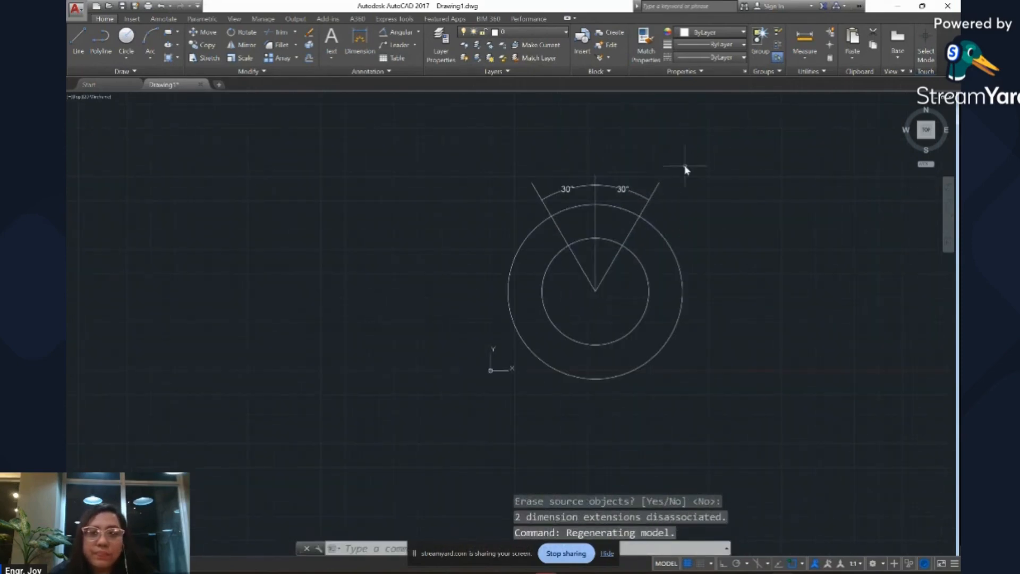
scroll(685, 165, up, 2)
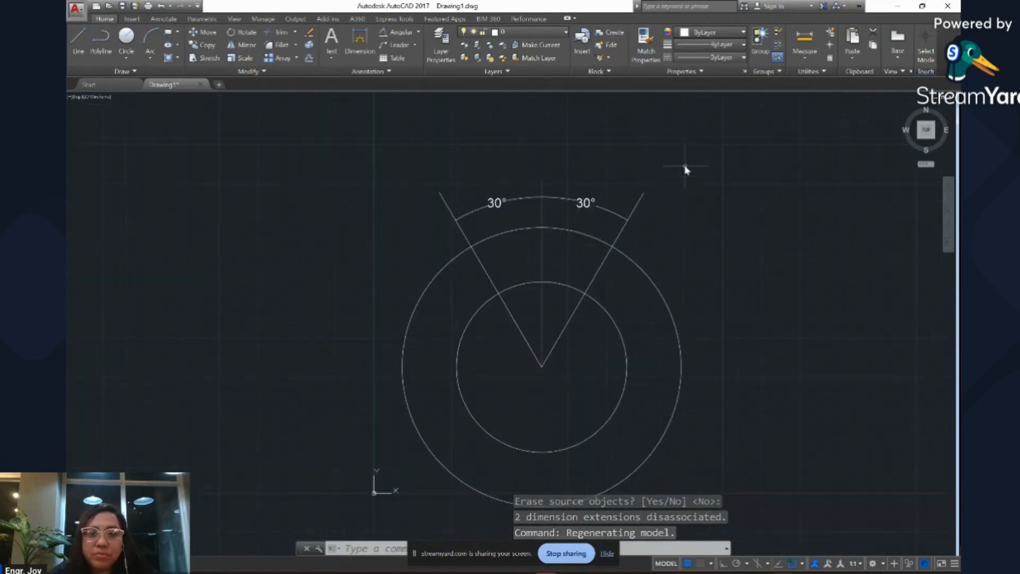
click(922, 6)
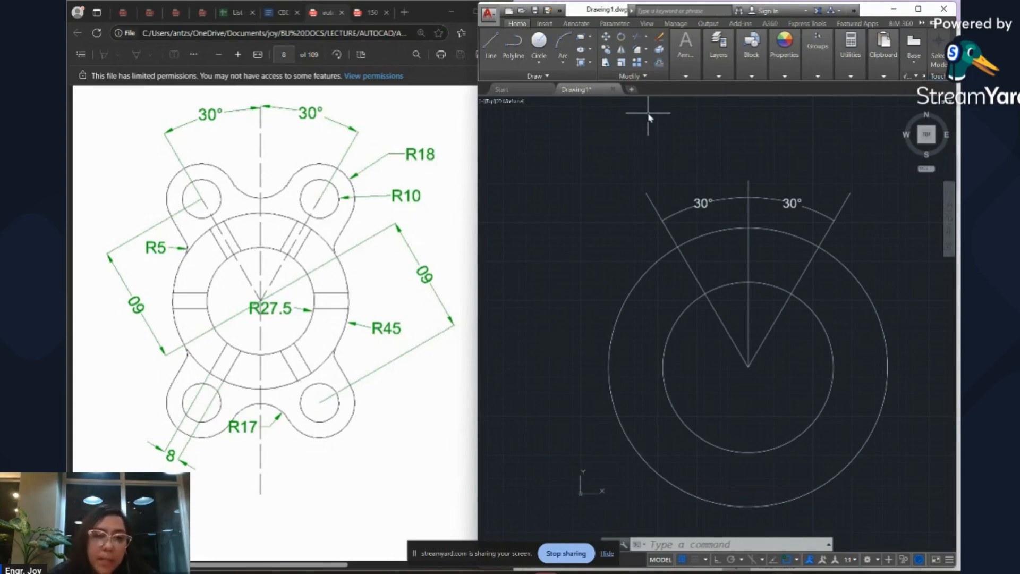
click(540, 45)
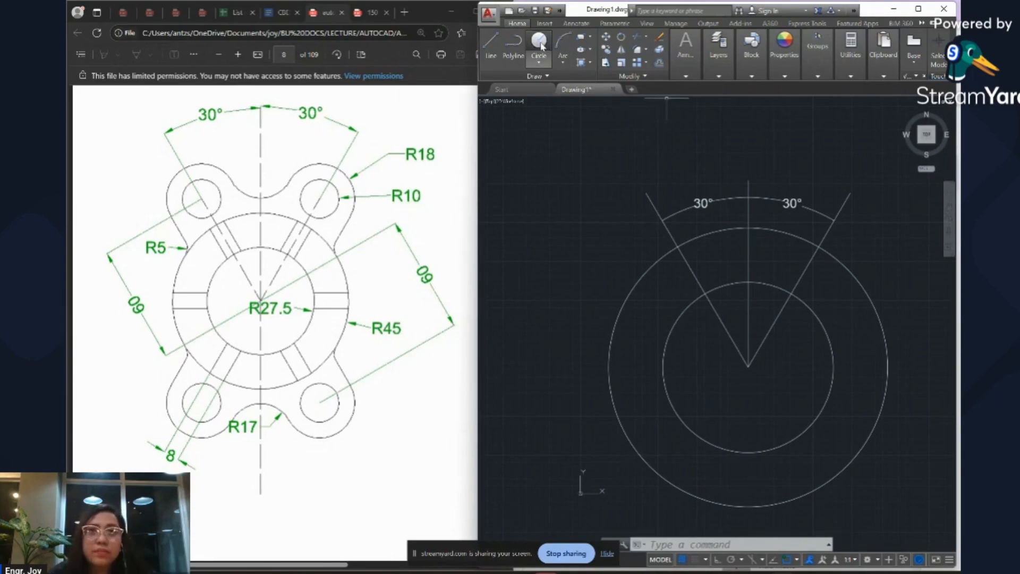
click(678, 247)
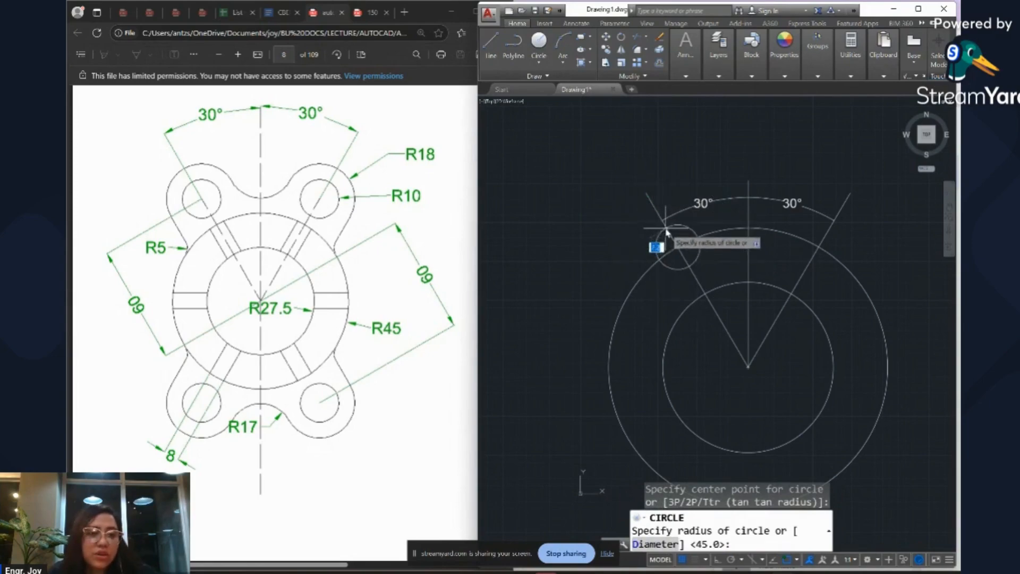
key(Escape)
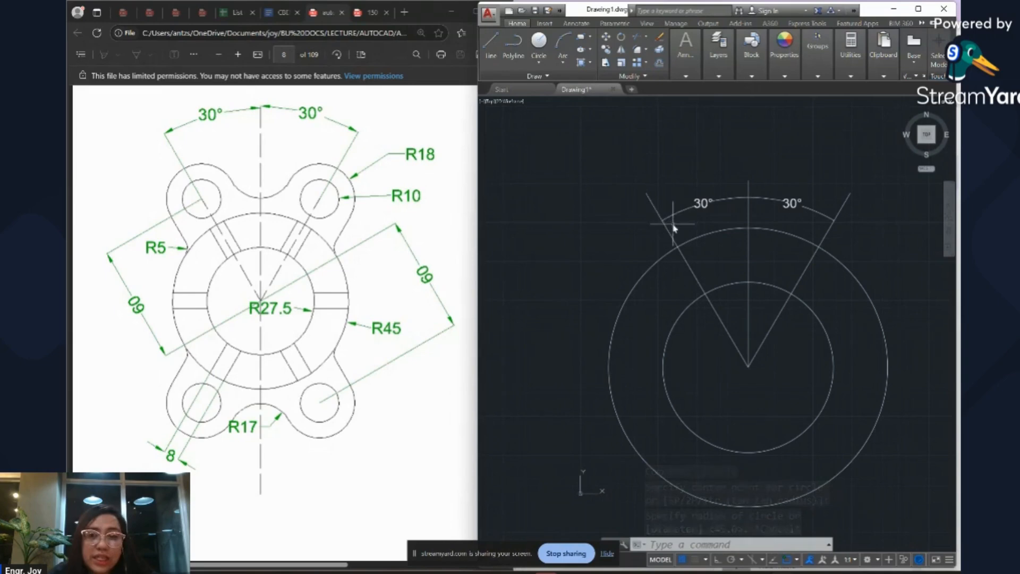
click(539, 43)
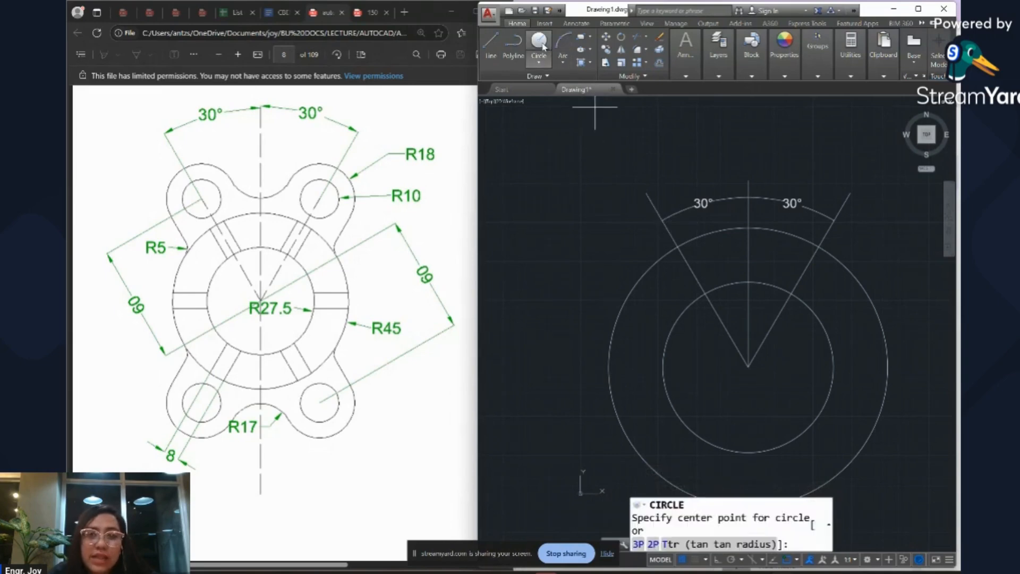
click(677, 248)
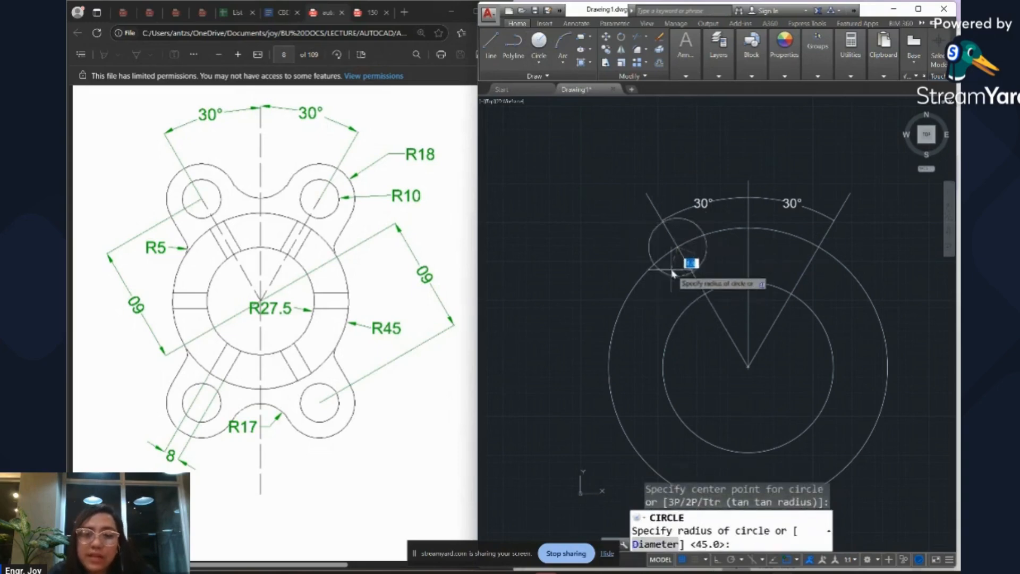
key(Escape)
Draw a circle of radius 18 centred where the left inclined line crosses the outer circle.
click(540, 44)
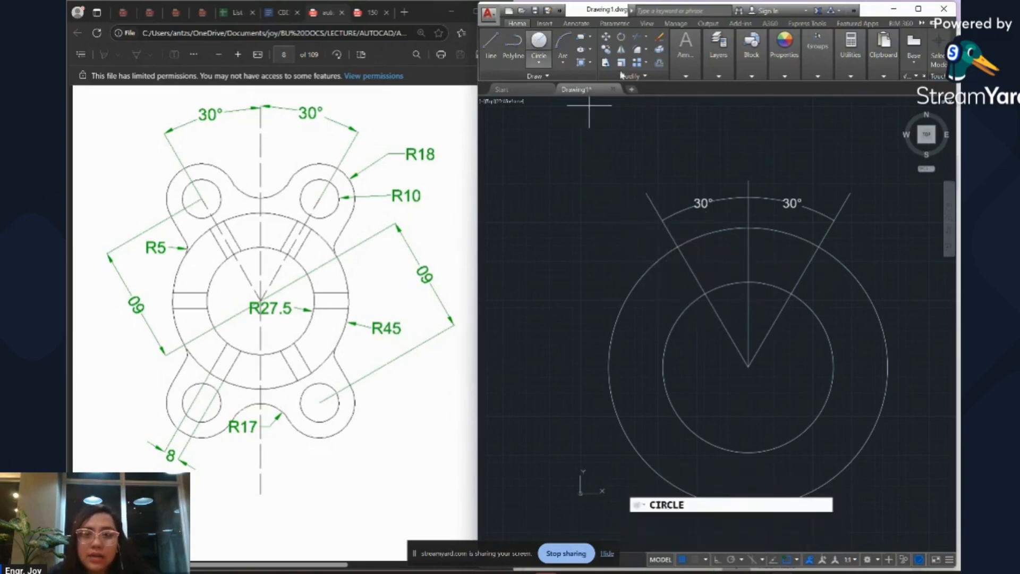
click(677, 248)
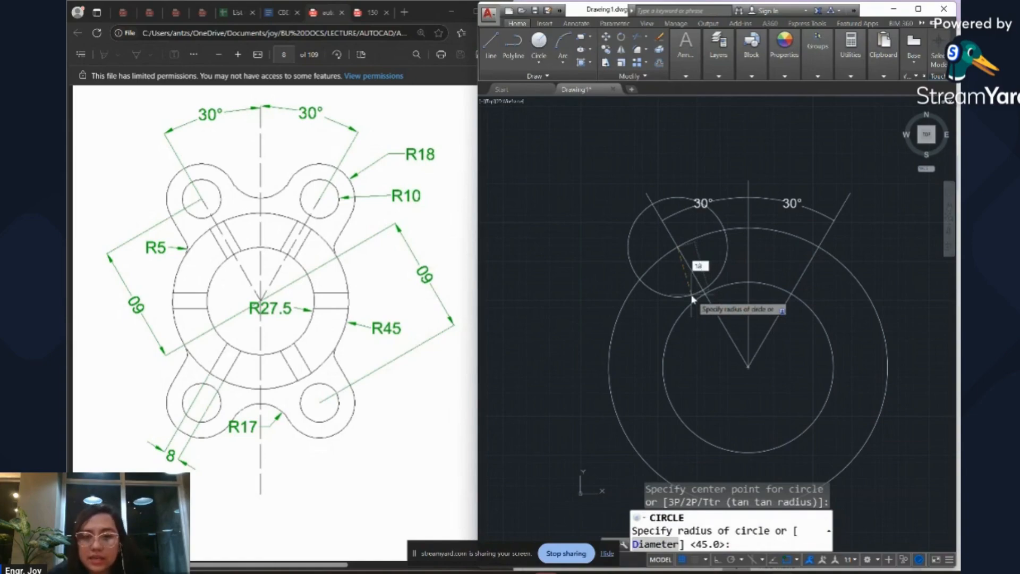
key(Return)
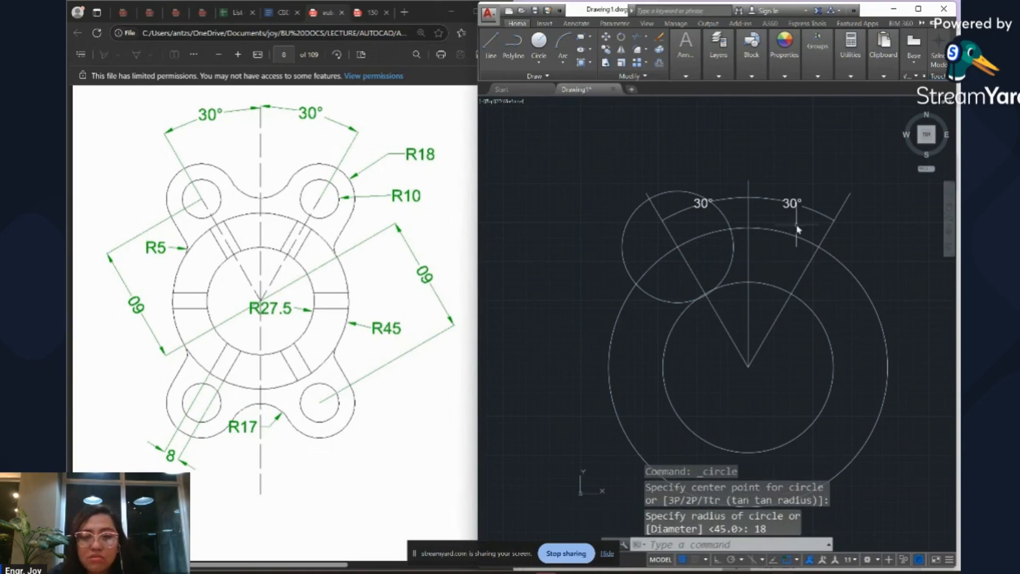
Move the R18 circle outward from its lower crossing with the left inclined line to that line's intersection with the outer circle.
click(728, 222)
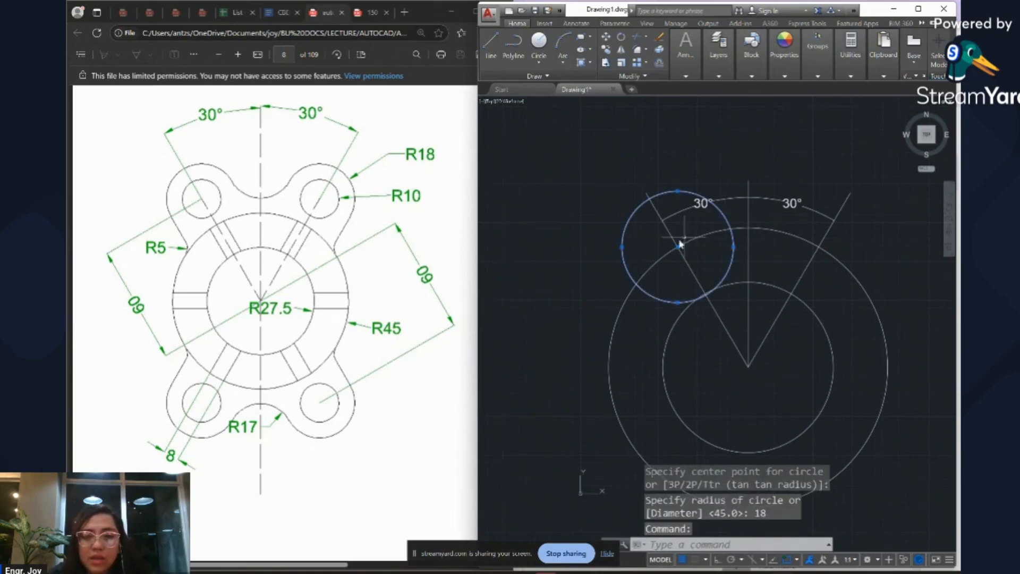
right_click(747, 304)
key(m)
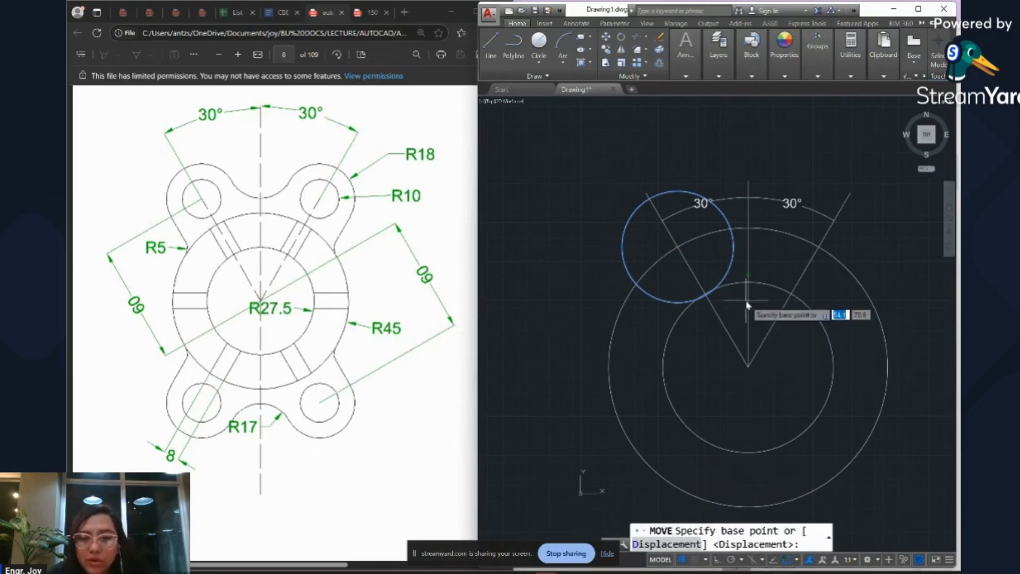
click(704, 295)
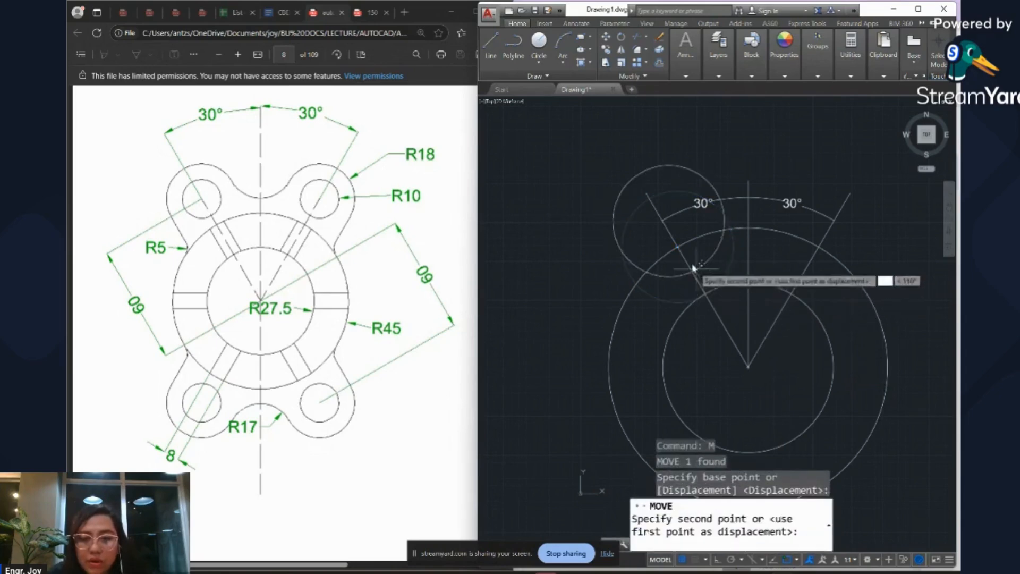
click(678, 248)
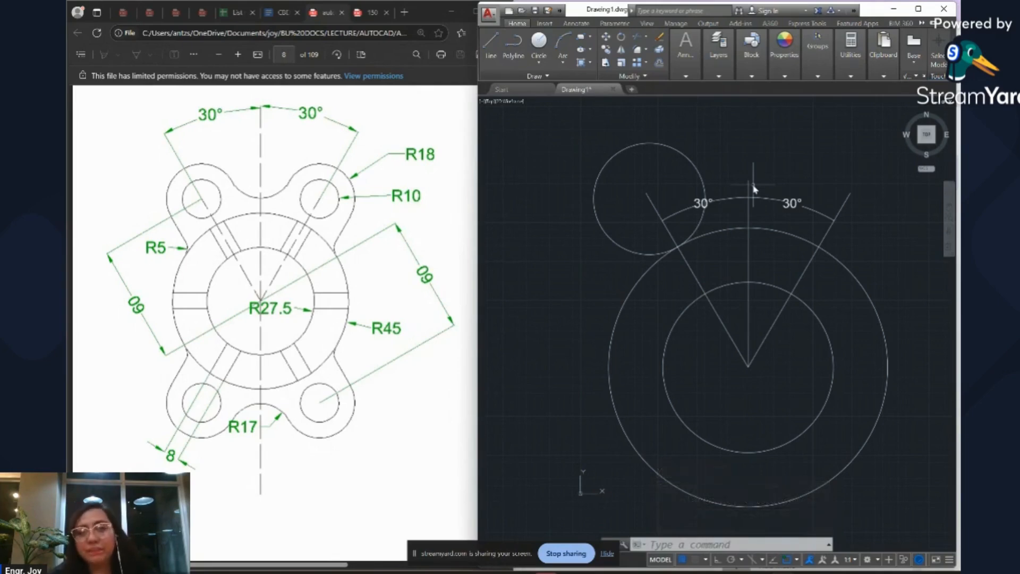
Try to copy the R18 circle from its bottom point to the outer circle near the right inclined line.
click(693, 169)
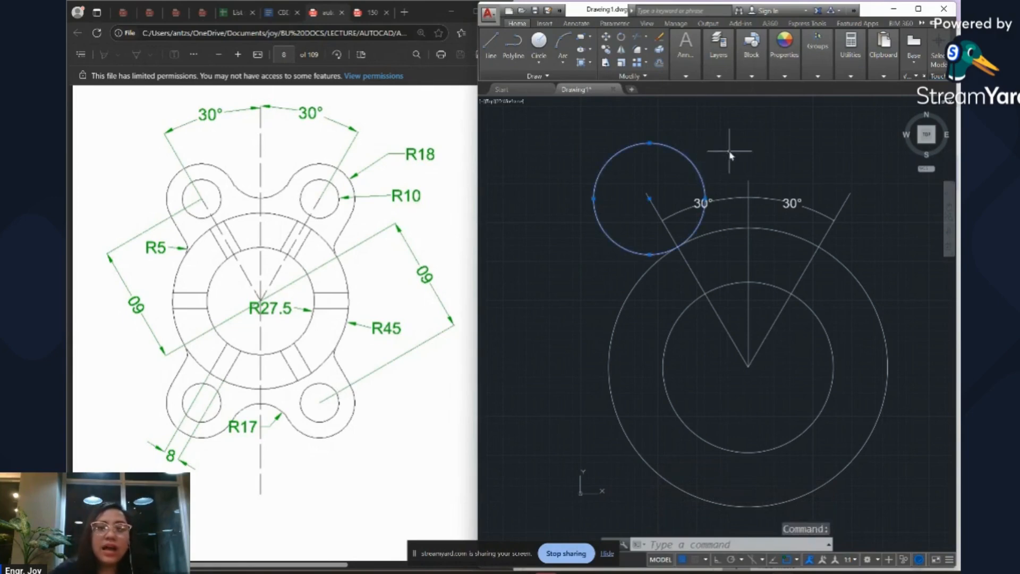
text(co)
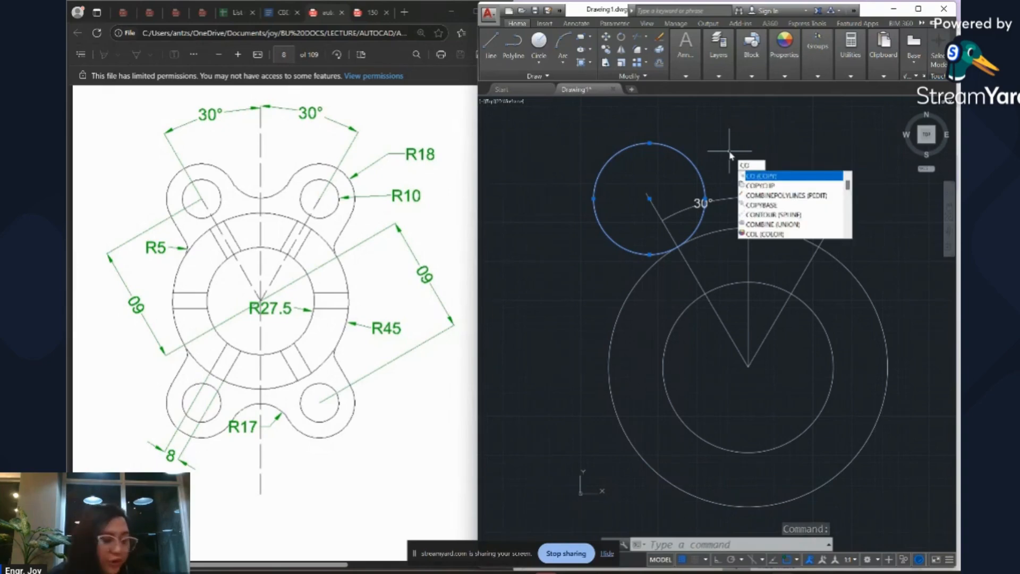
key(Return)
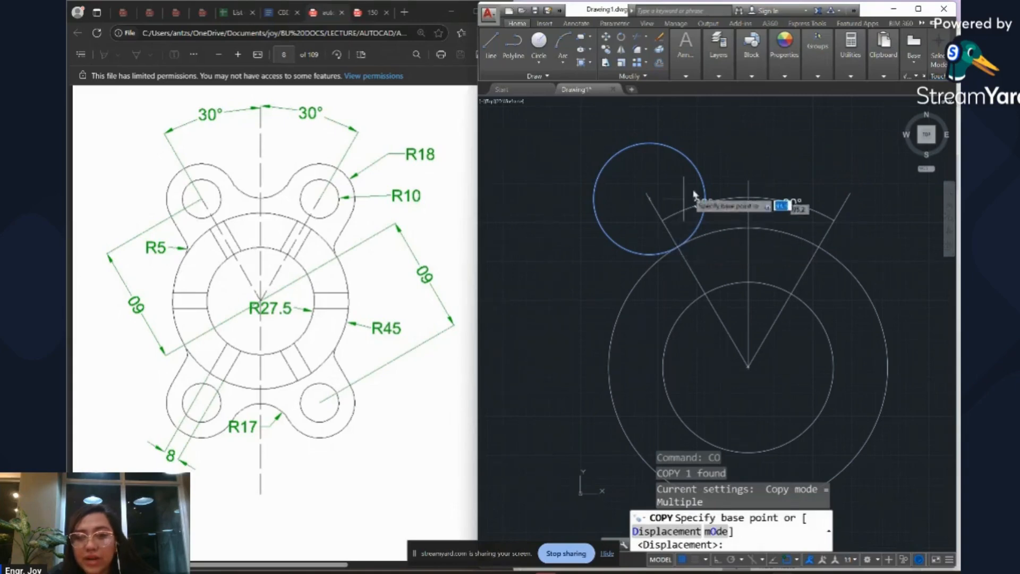
click(651, 256)
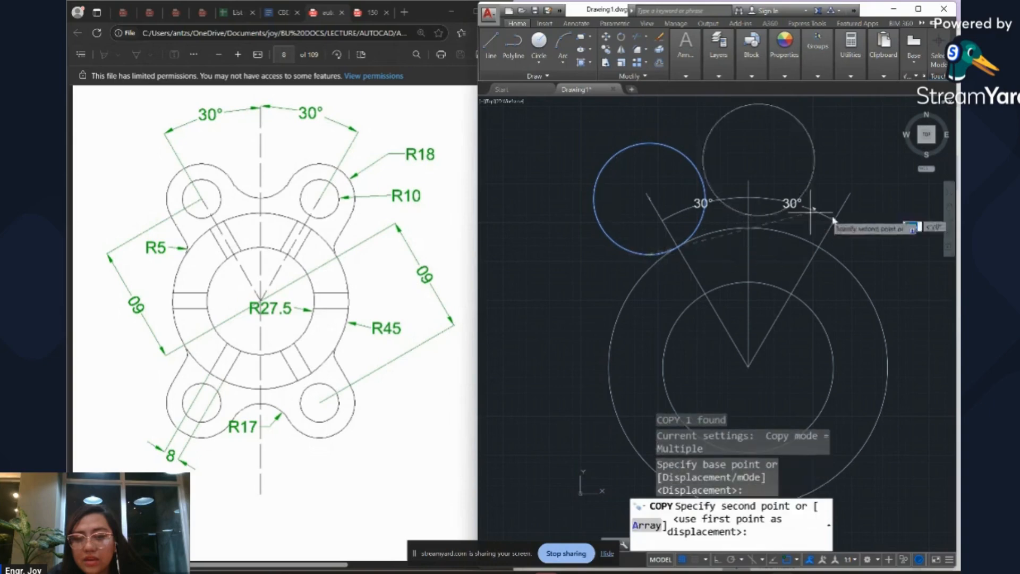
click(837, 245)
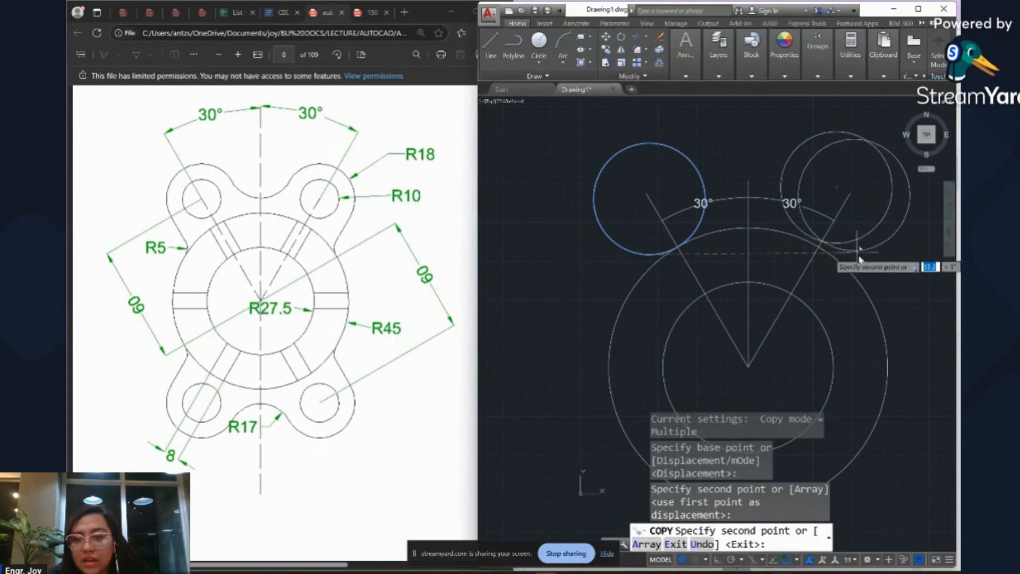
key(Escape)
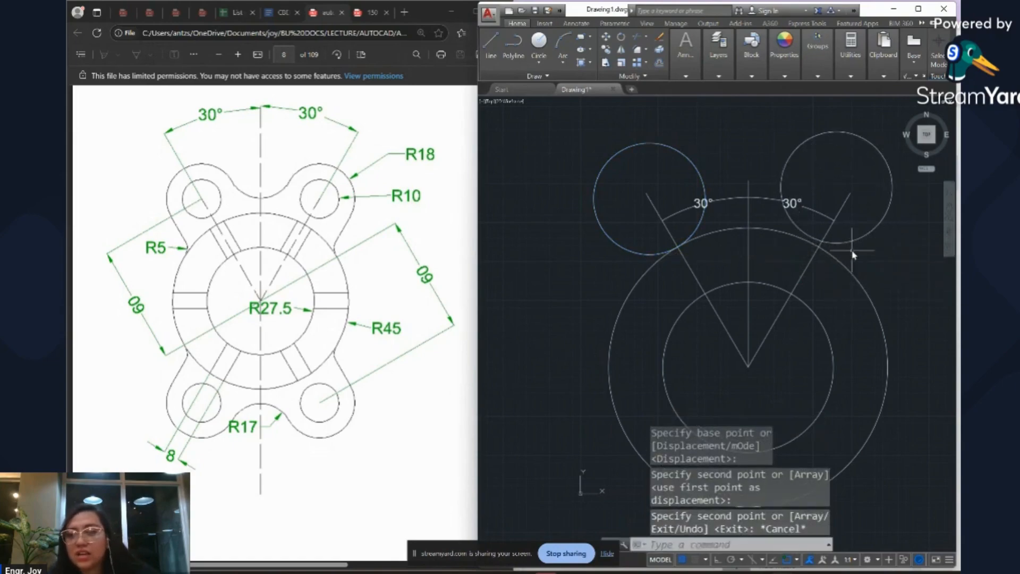
Delete the copied circle near the right inclined line.
click(853, 255)
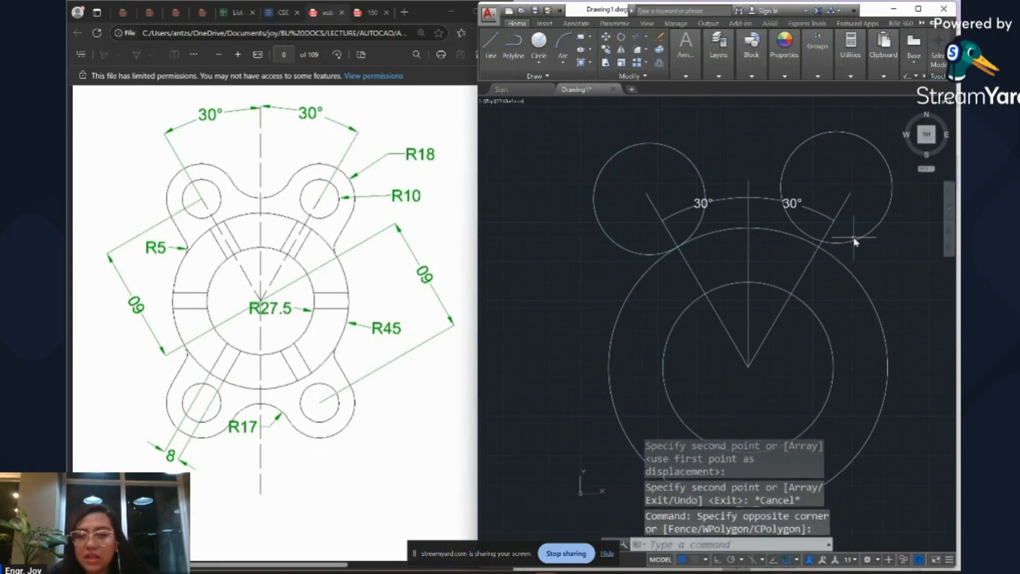
click(848, 256)
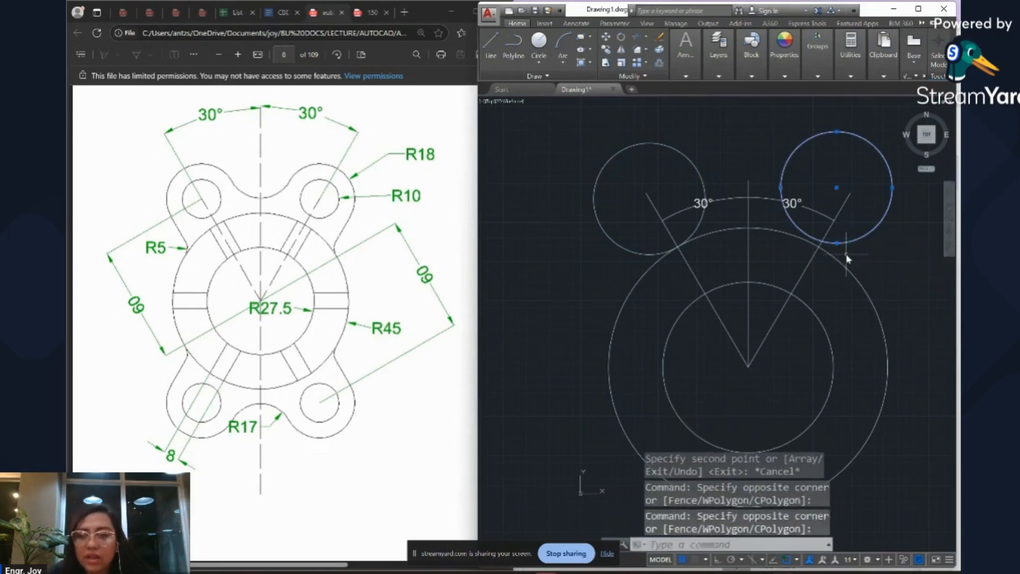
key(Delete)
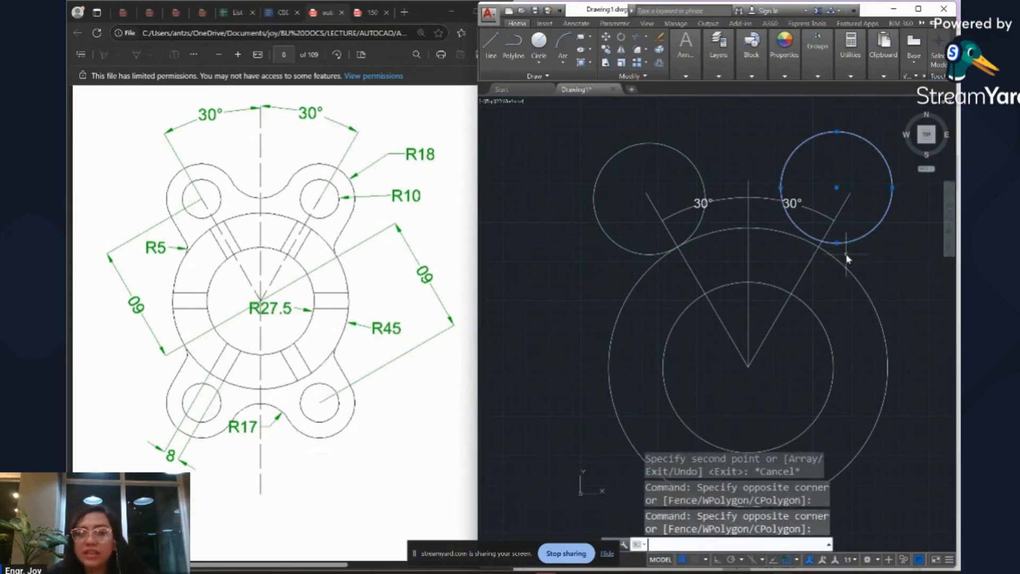
key(Delete)
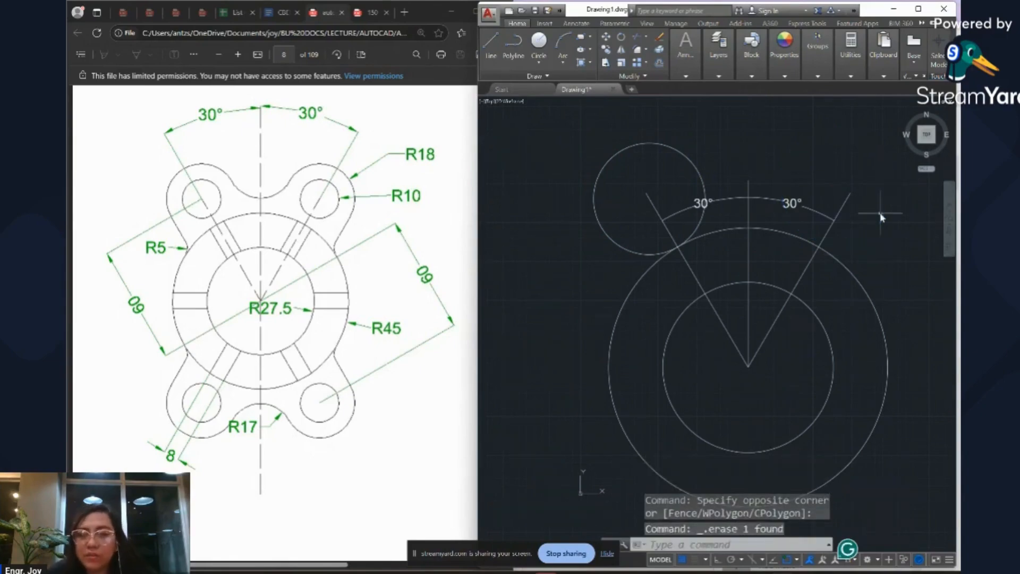
Mirror the left R18 circle about the vertical centre line, keeping the source circle.
click(686, 154)
click(663, 173)
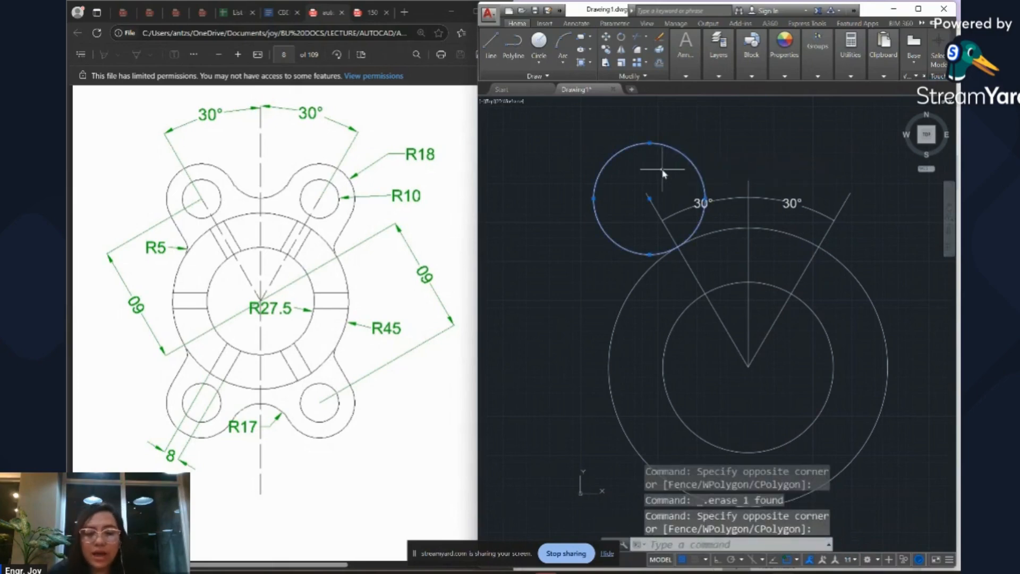
text(MI)
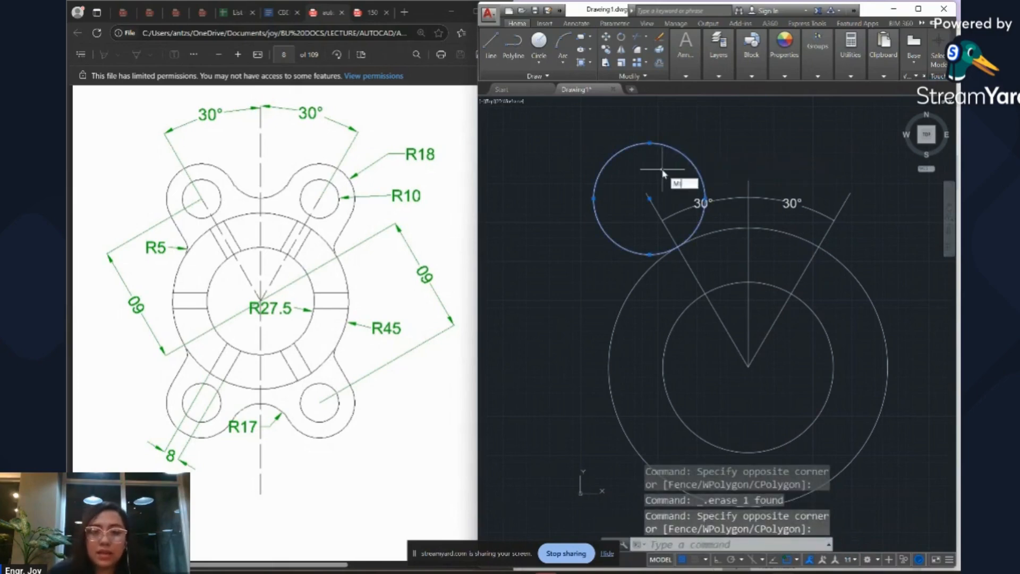
key(Return)
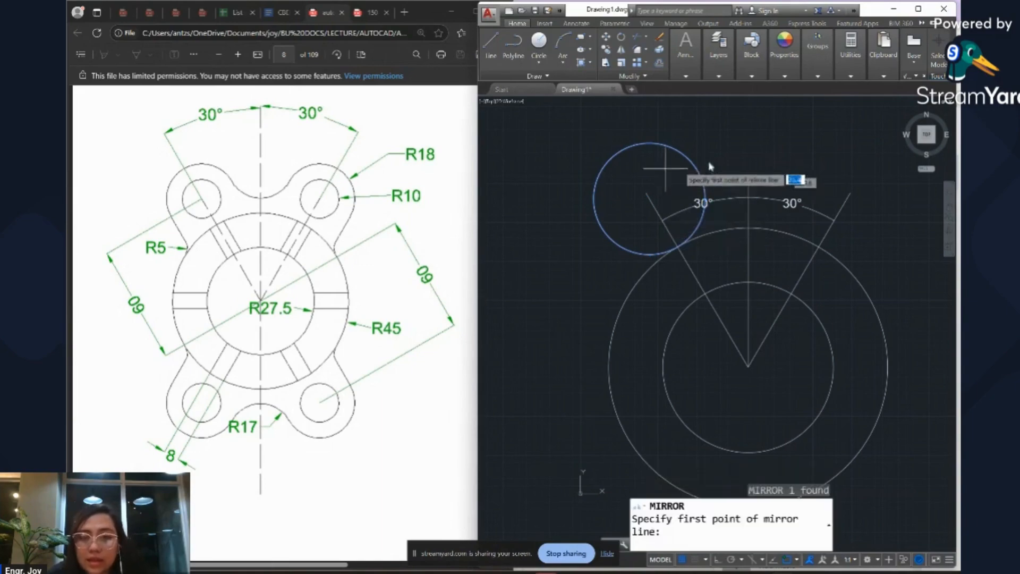
click(749, 183)
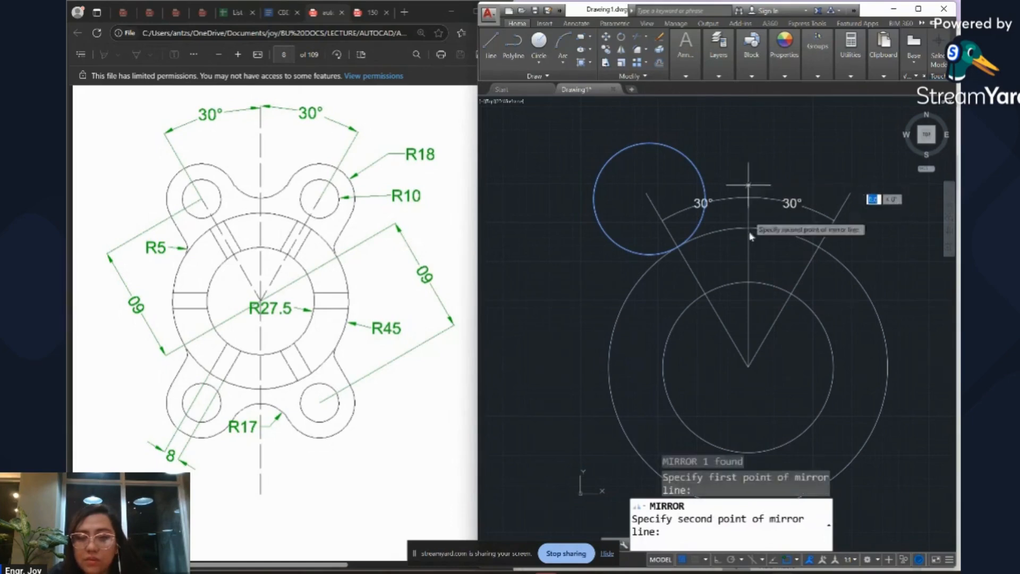
click(748, 365)
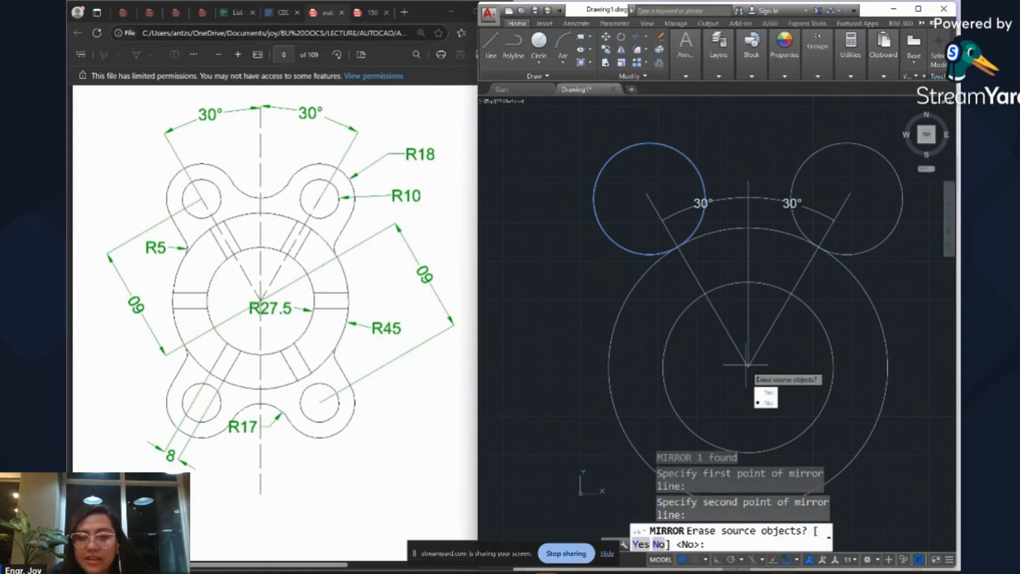
key(Return)
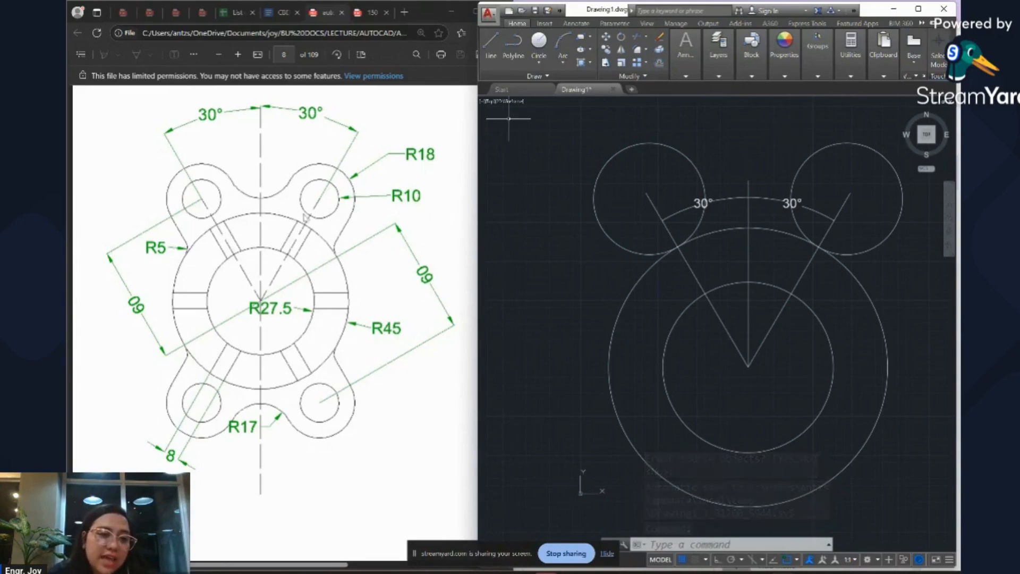
ctrl+scroll(312, 221, up, 3)
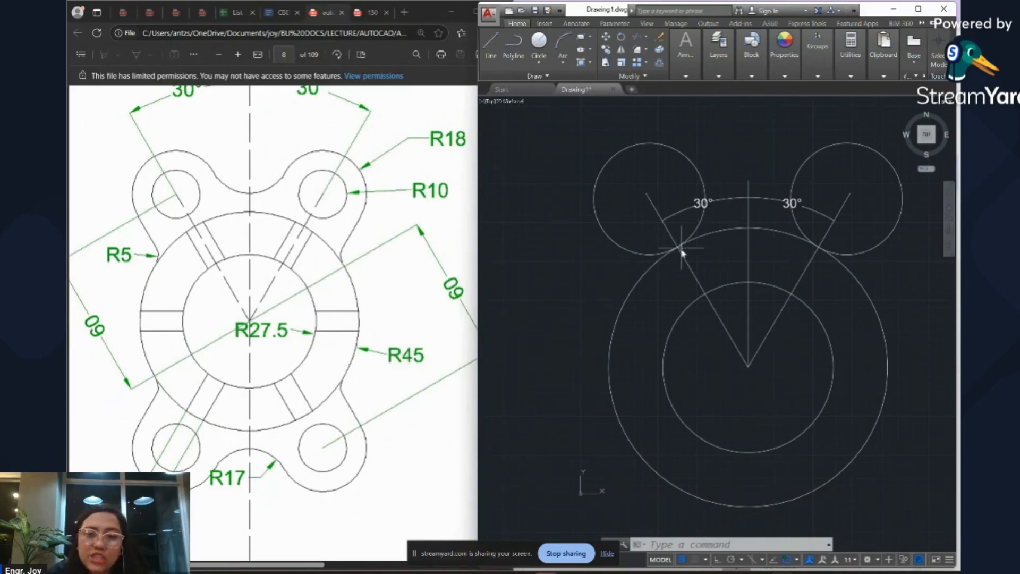
scroll(529, 257, down, 2)
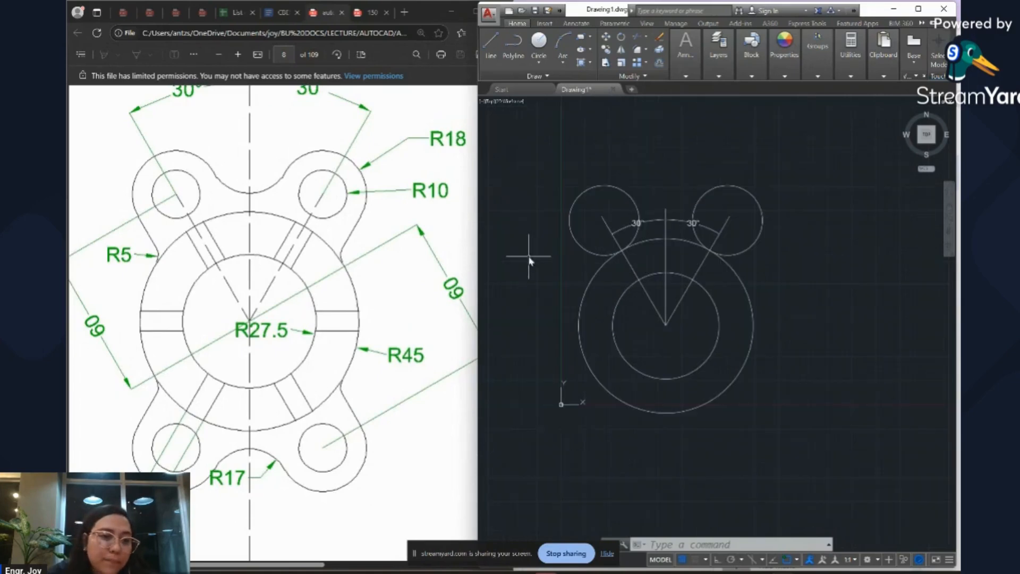
ctrl+scroll(351, 358, down, 1)
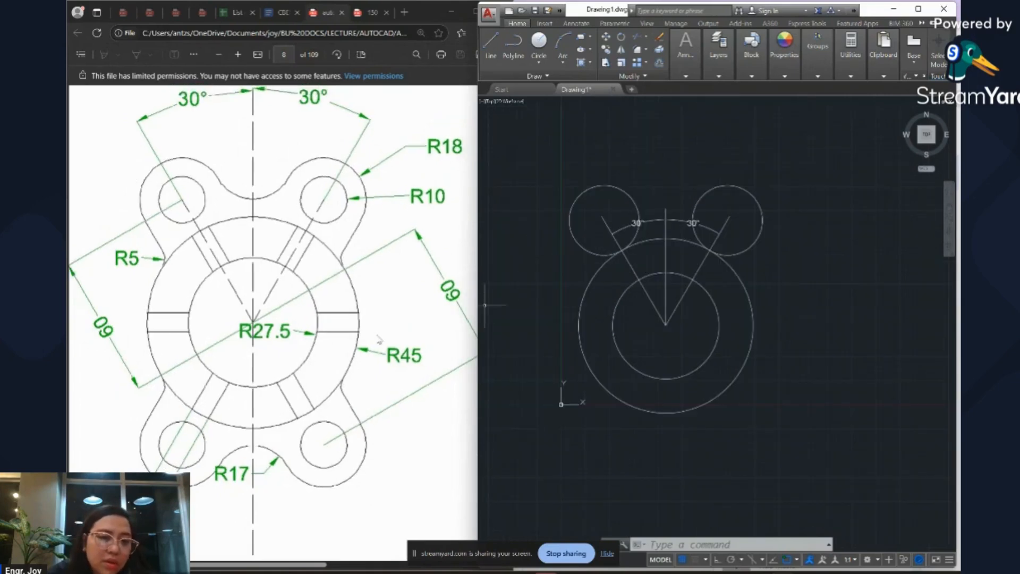
ctrl+scroll(379, 340, down, 1)
scroll(646, 218, up, 4)
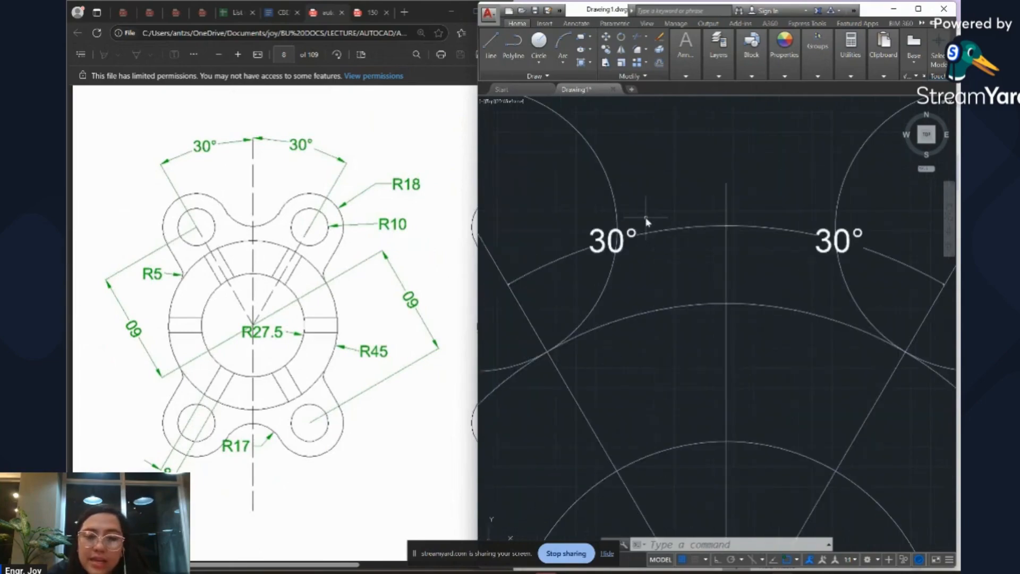
Set the offset distance to 8 and try to offset the left R18 circle inward.
scroll(647, 217, down, 4)
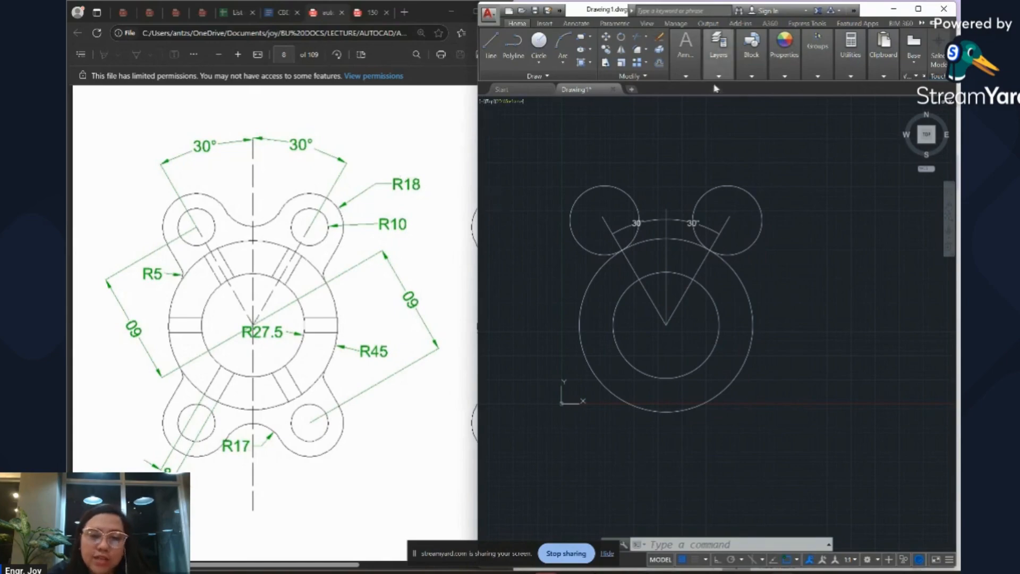
scroll(614, 156, up, 4)
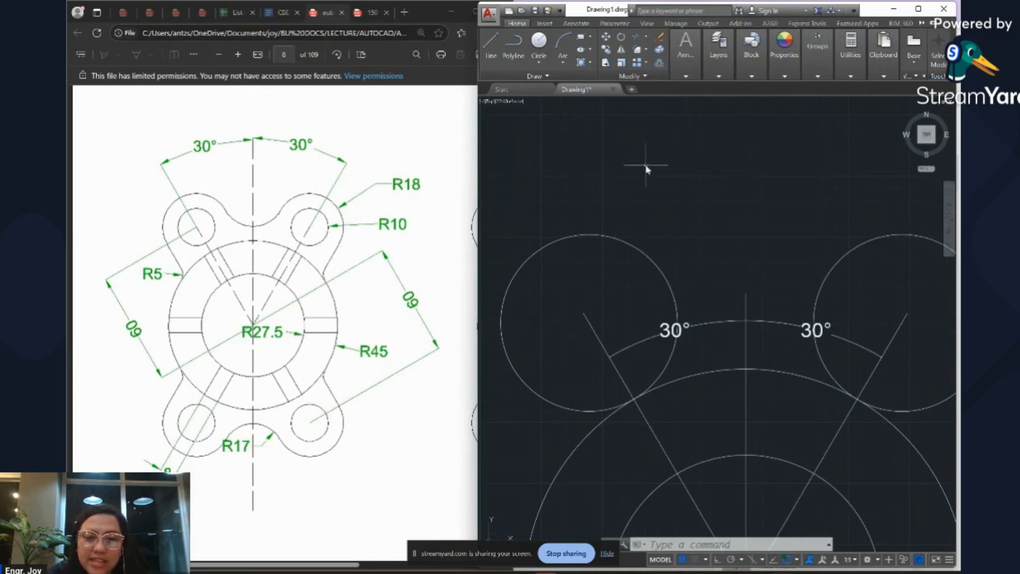
click(627, 237)
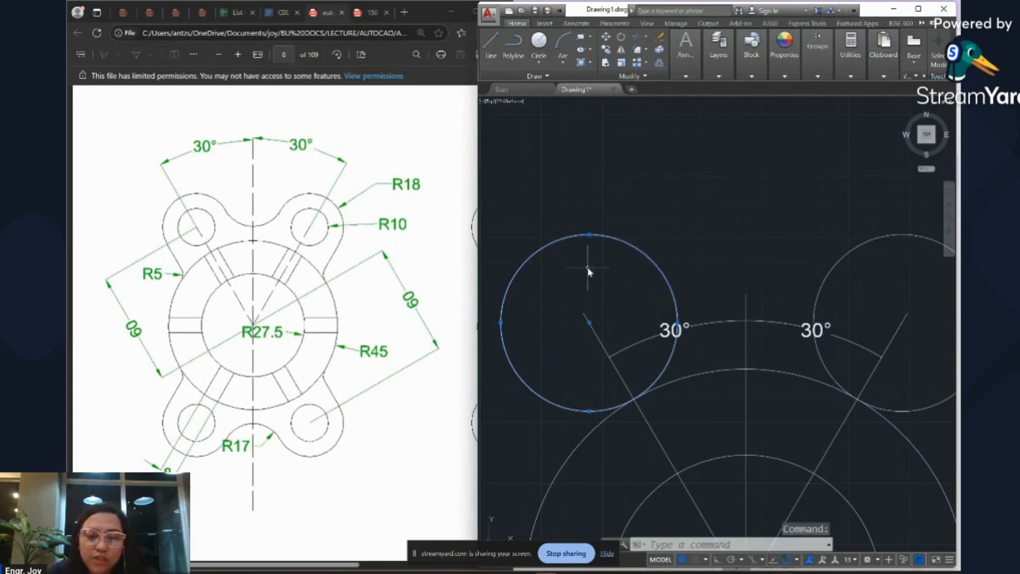
text(o)
key(Return)
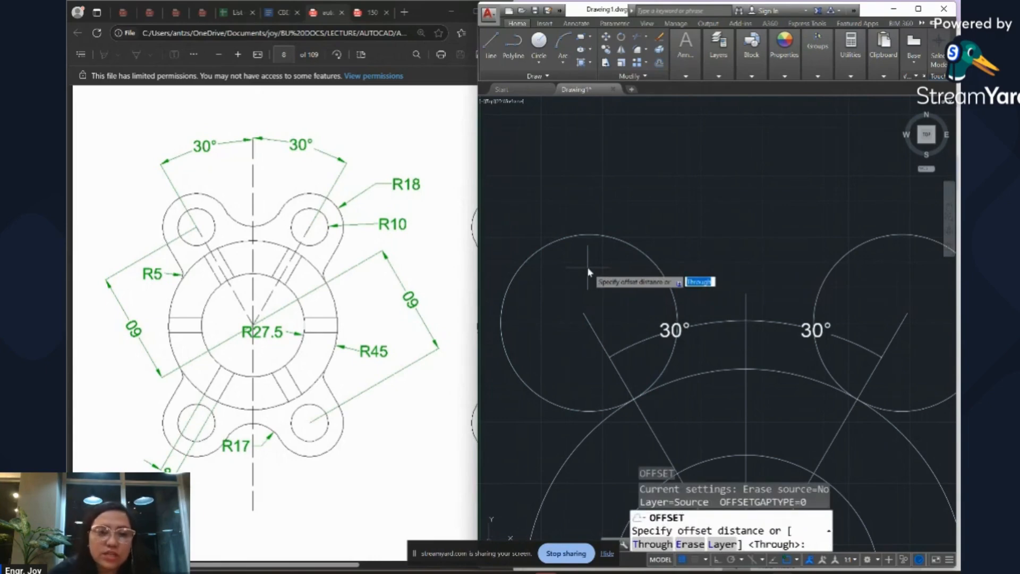
text(8)
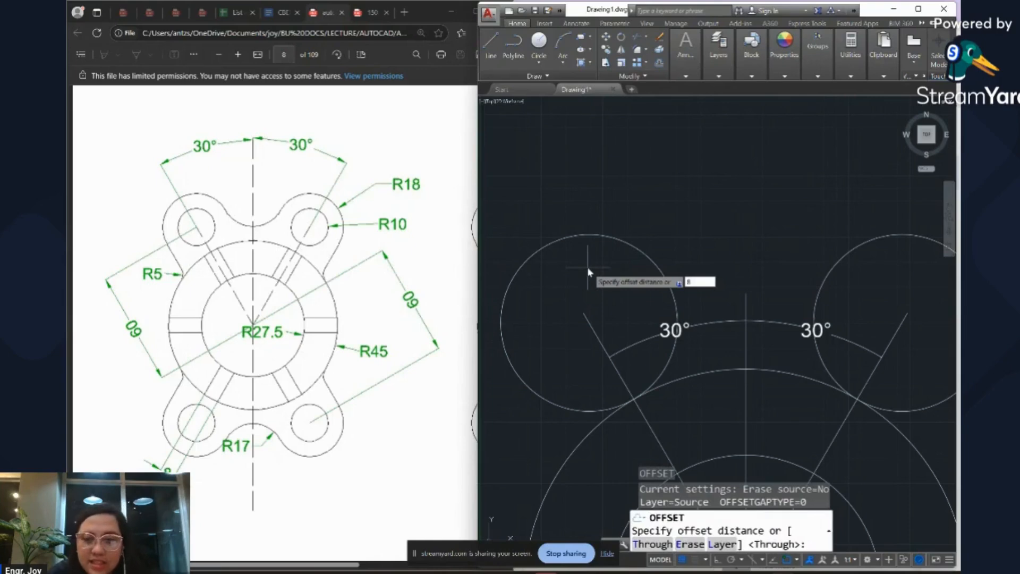
key(Return)
click(590, 235)
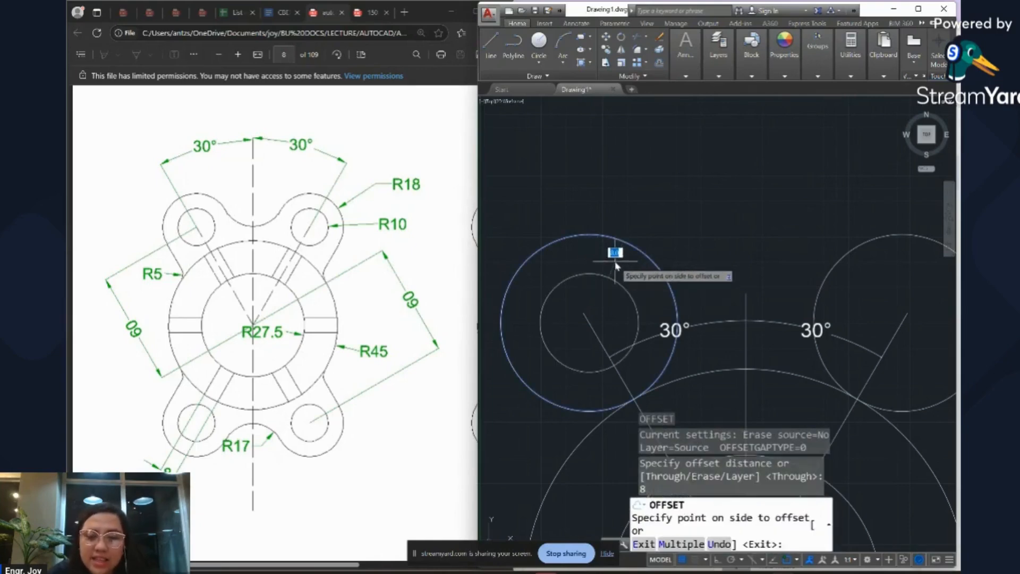
key(Return)
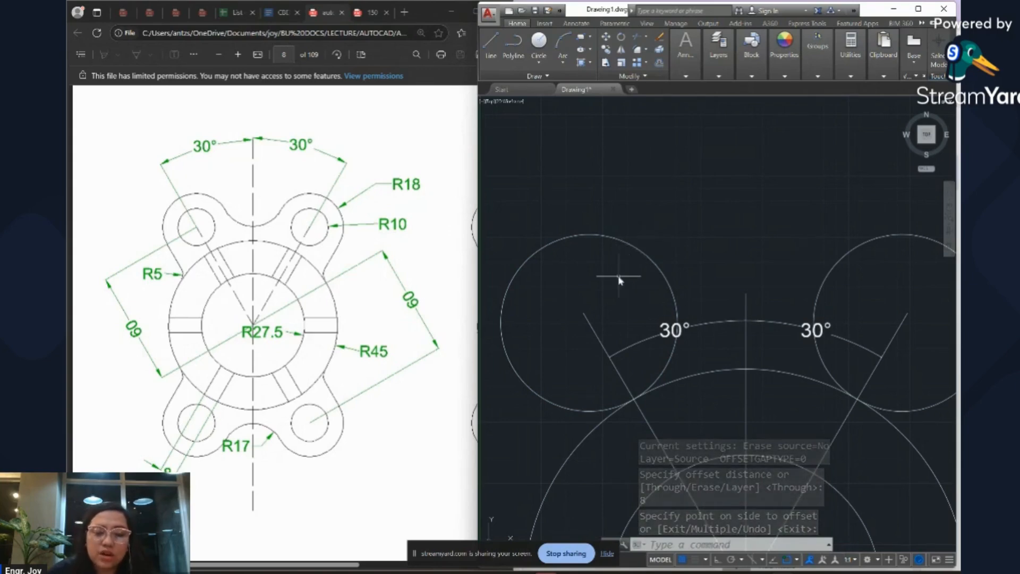
Offset the left and right R18 circles inward by 8 to create a concentric hole circle in each lobe.
text(o)
key(Return)
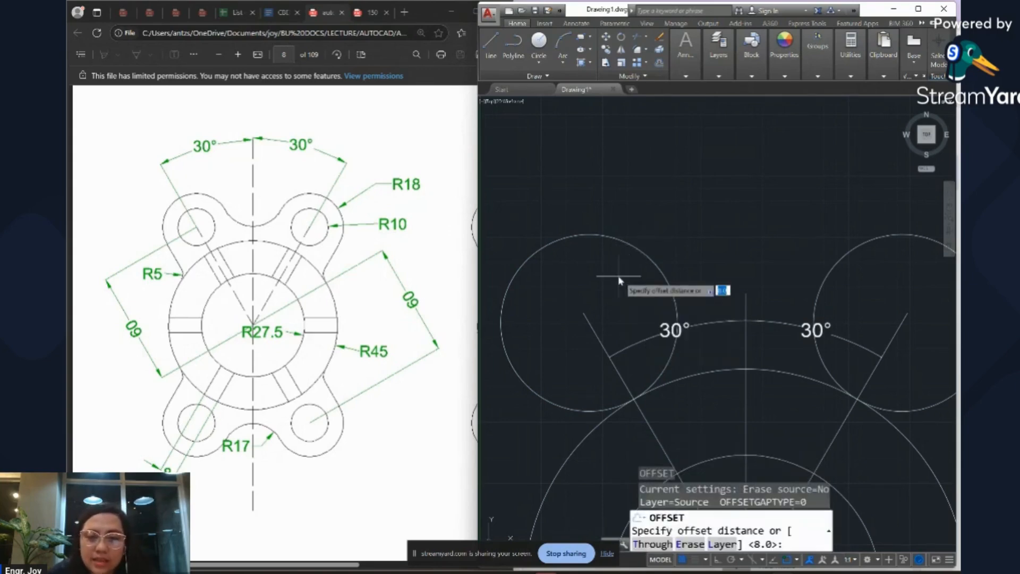
key(Return)
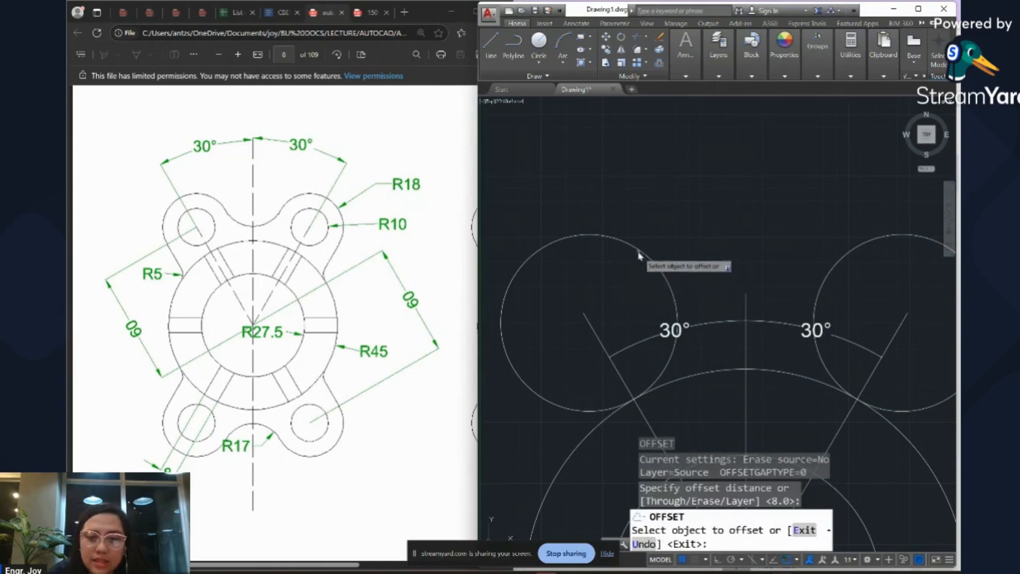
click(641, 250)
click(597, 268)
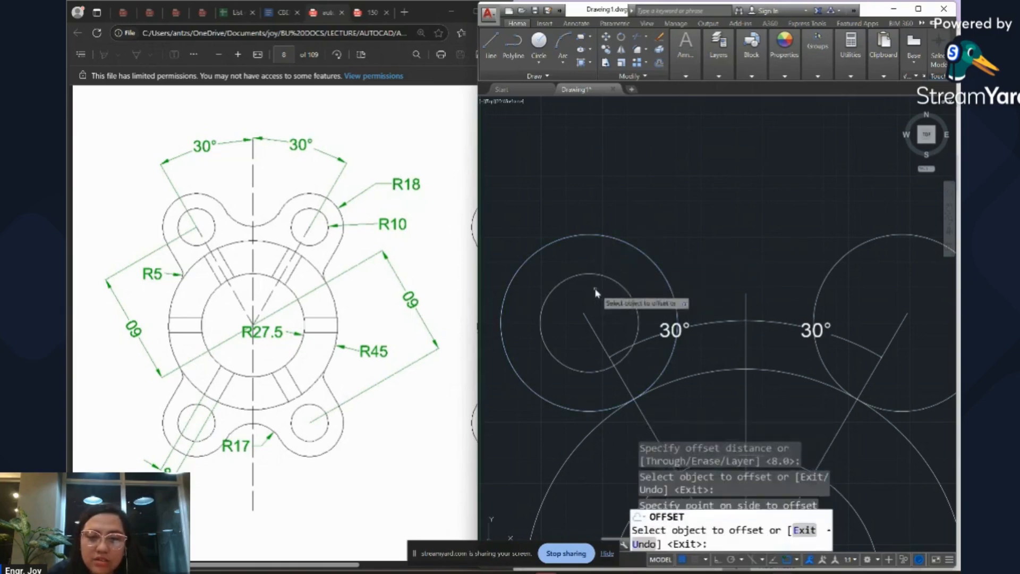
click(888, 240)
click(909, 249)
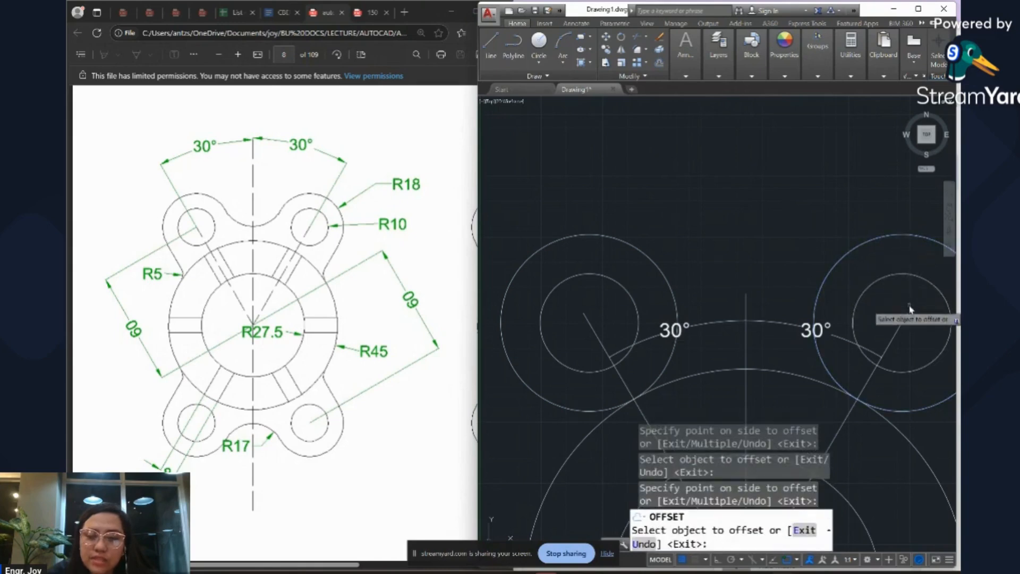
scroll(794, 196, down, 6)
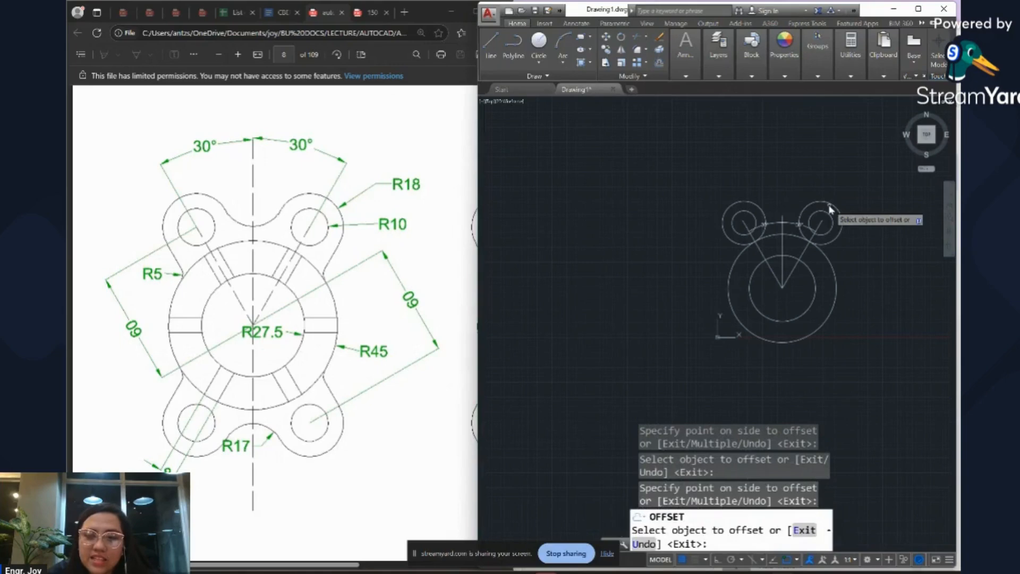
scroll(830, 209, up, 5)
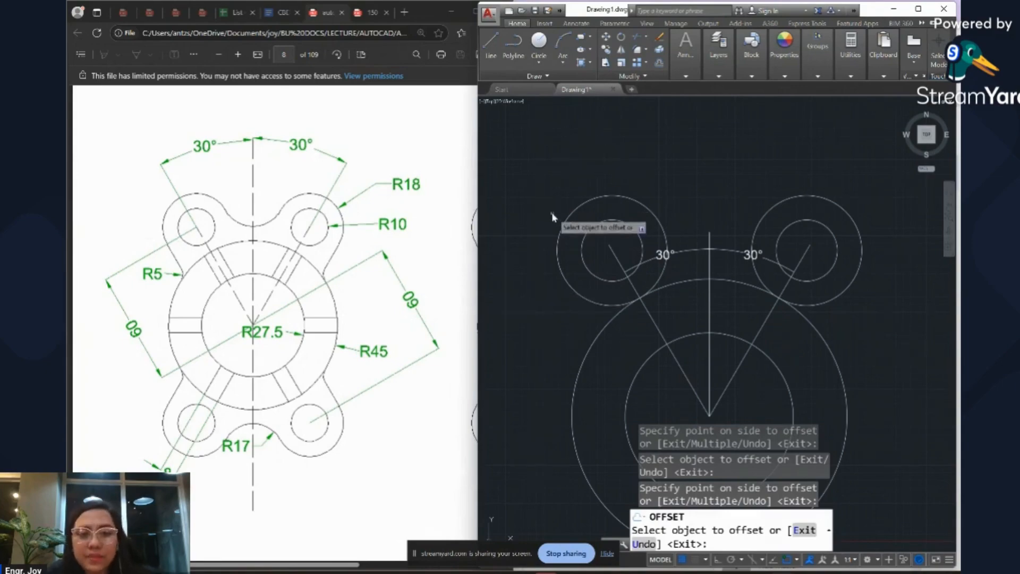
key(Escape)
Draw a circle of radius 5 just below the left R18 circle, outside the R45 circle.
click(539, 43)
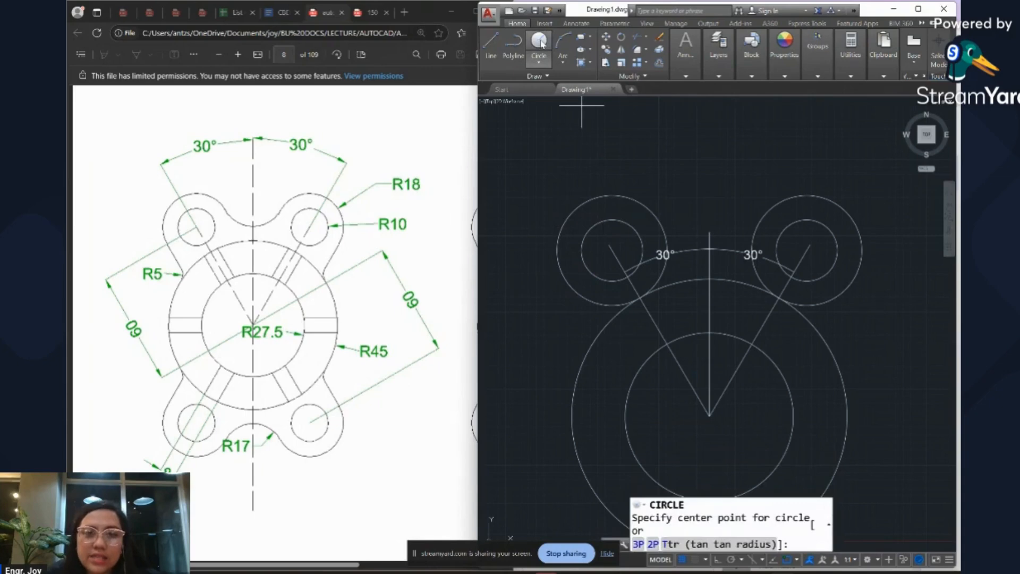
click(582, 314)
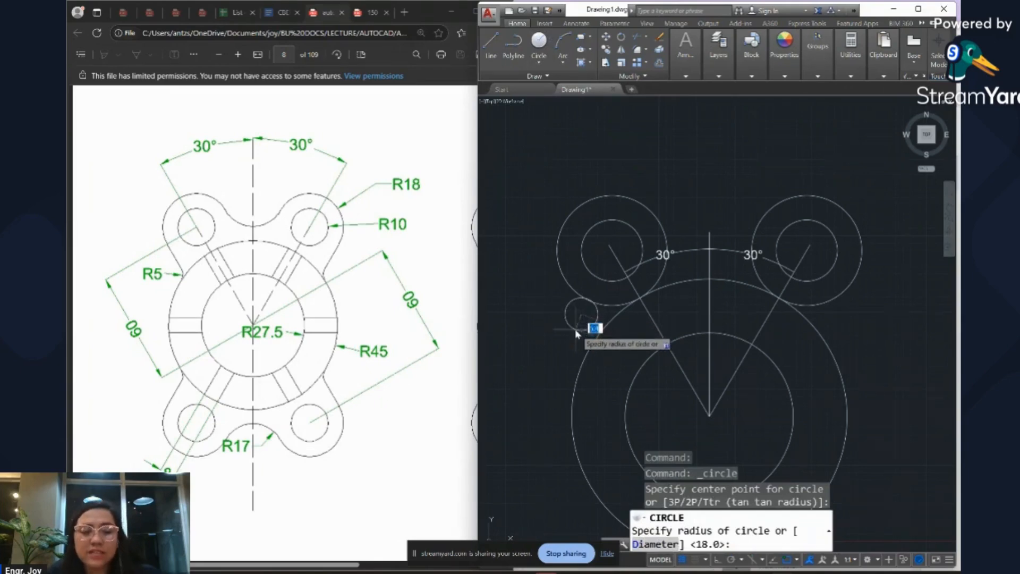
text(5)
key(Return)
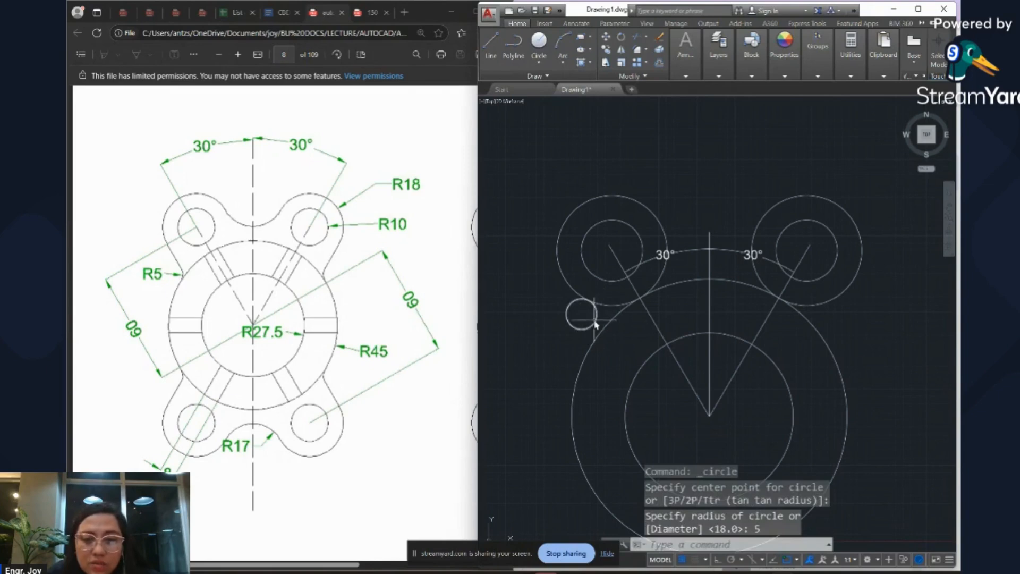
click(595, 324)
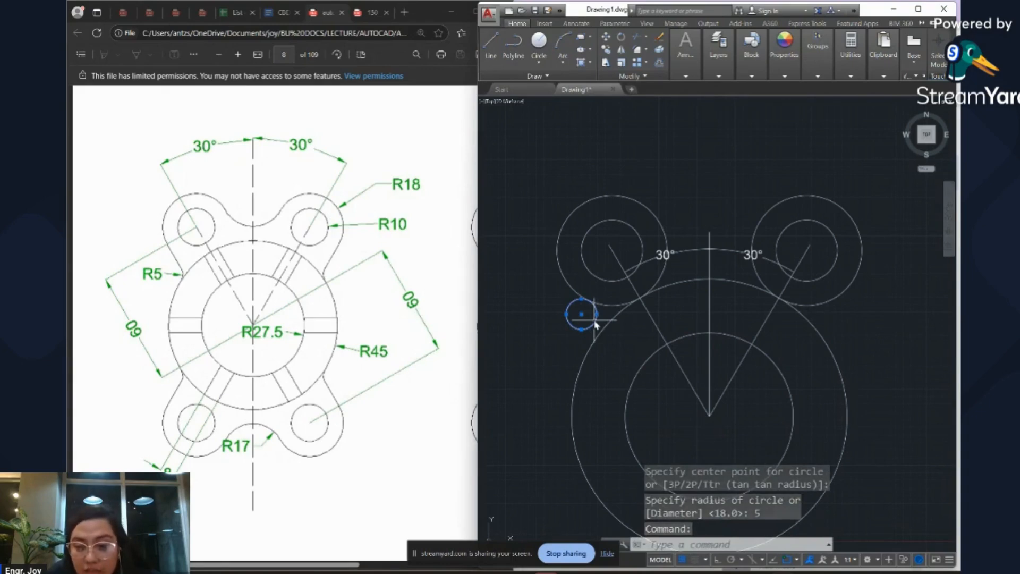
click(569, 346)
click(570, 343)
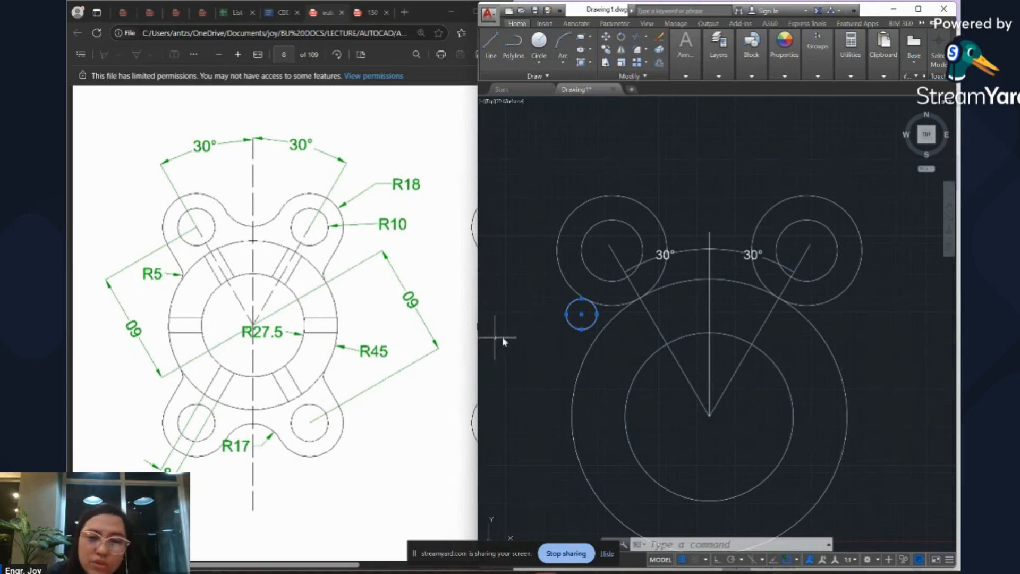
Draw a line from the centre of the left lobe circles to the centre of the flange.
click(490, 45)
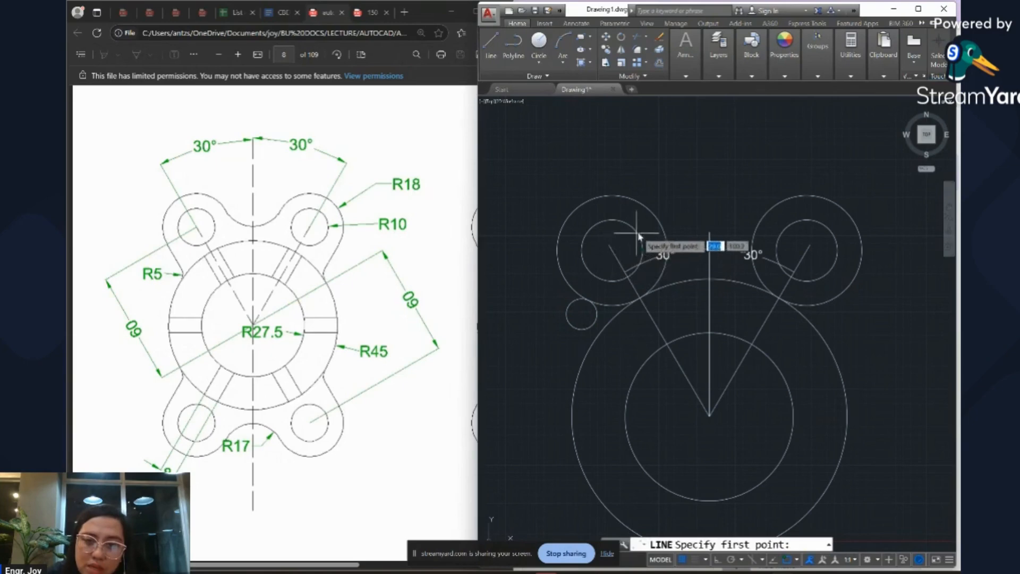
click(611, 248)
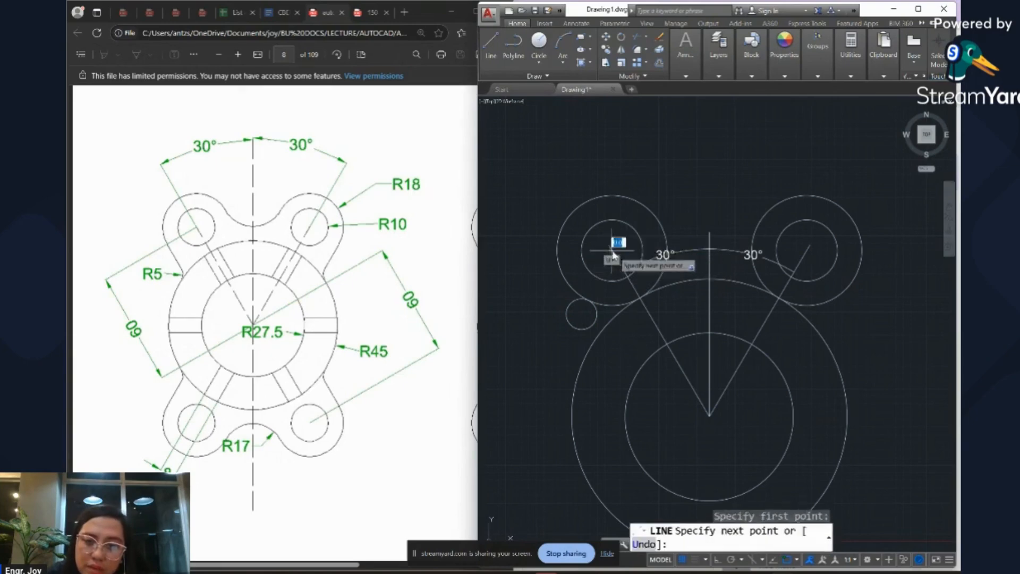
click(710, 418)
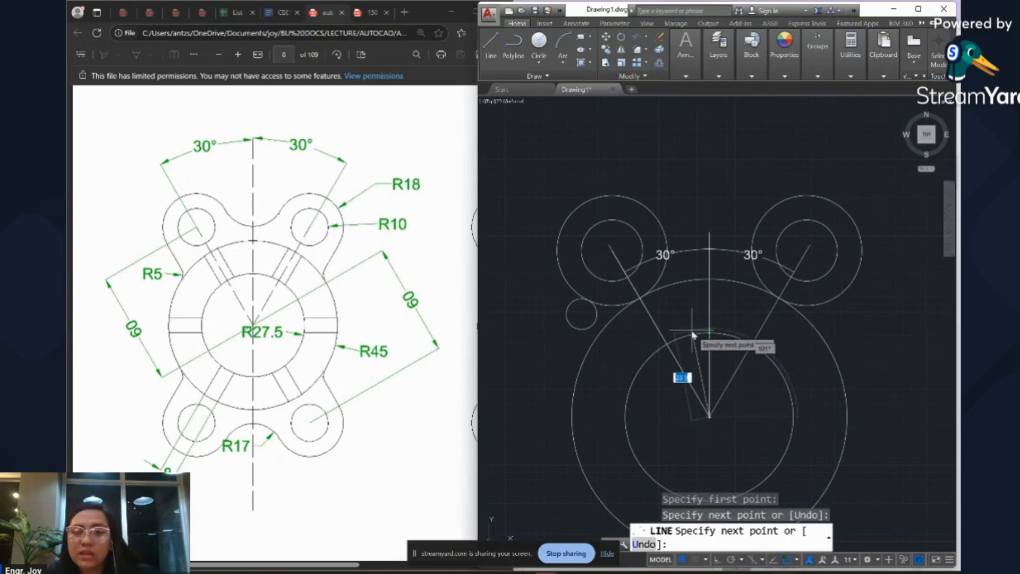
key(Escape)
Delete the overlapping inclined lines on the left and the inclined line on the right of the vertical centre line.
click(661, 321)
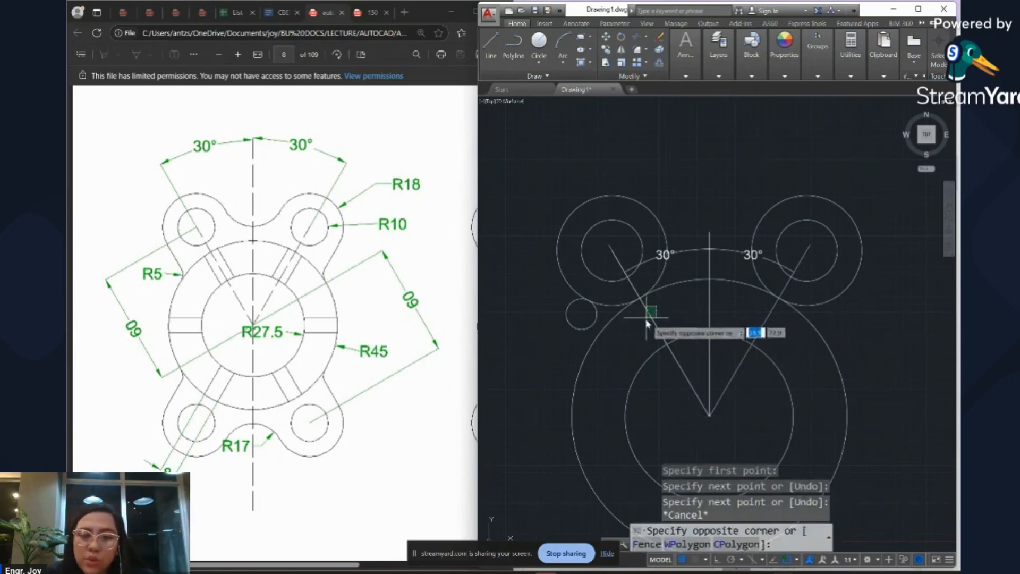
click(645, 329)
key(Delete)
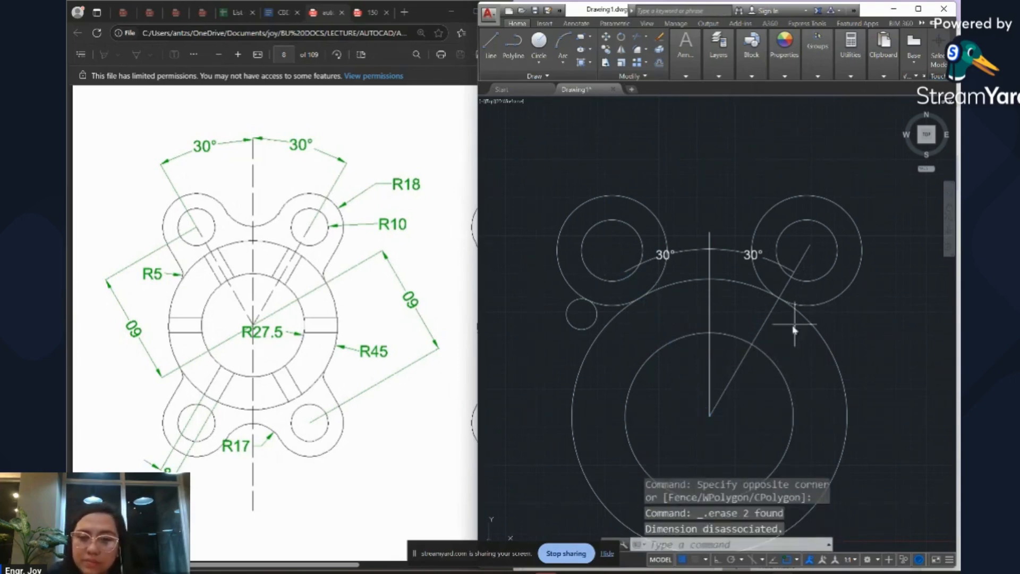
click(773, 322)
click(765, 332)
key(Delete)
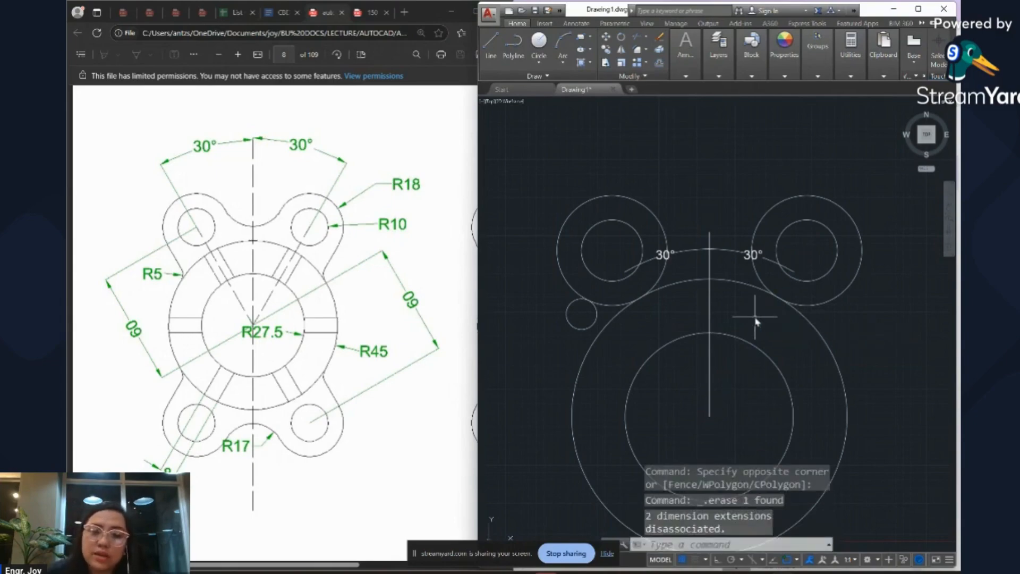
Draw a line 60 long at 120° from the flange centre towards the left lobe.
click(495, 42)
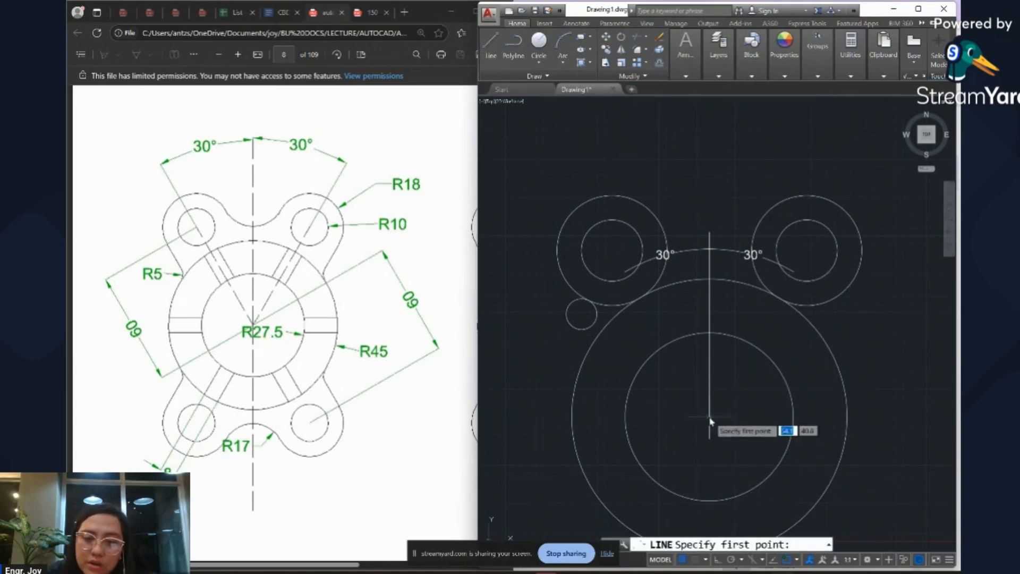
click(694, 423)
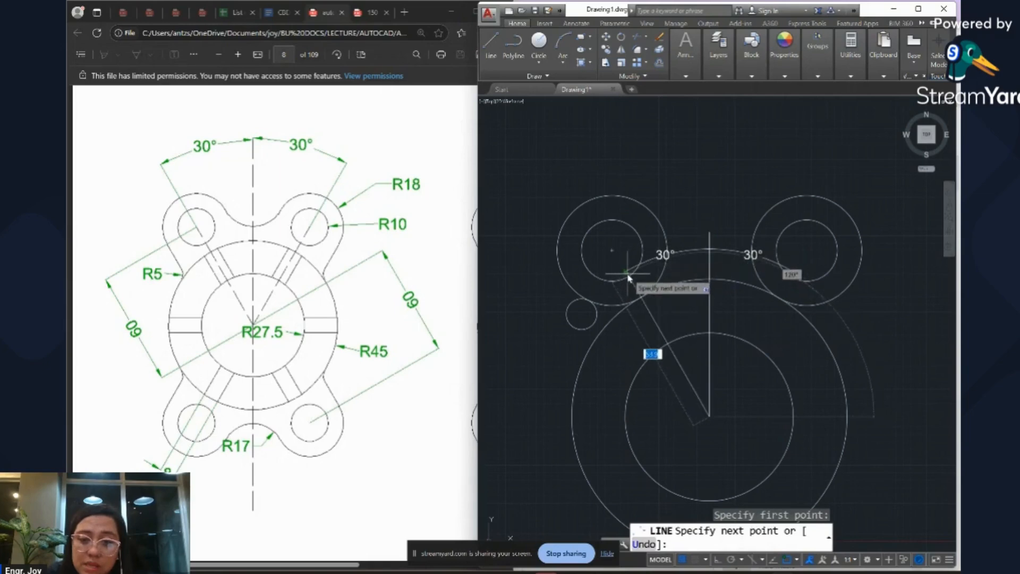
text(60)
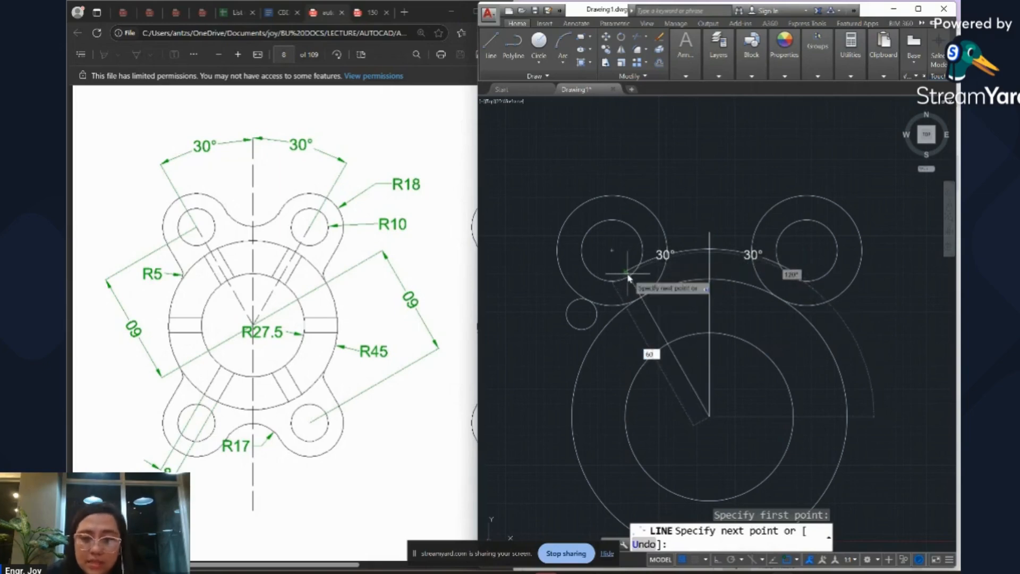
key(Tab)
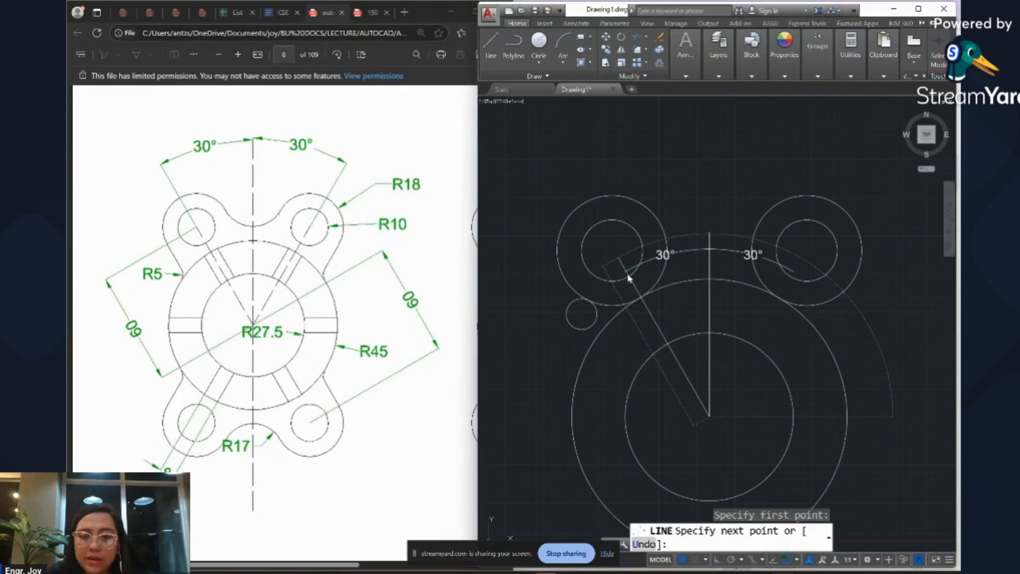
key(Return)
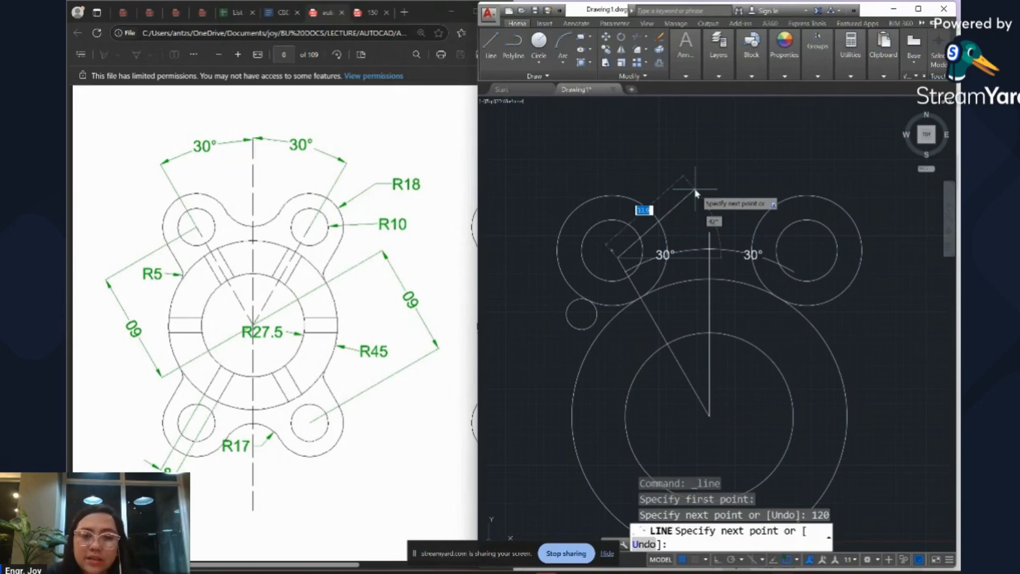
key(Return)
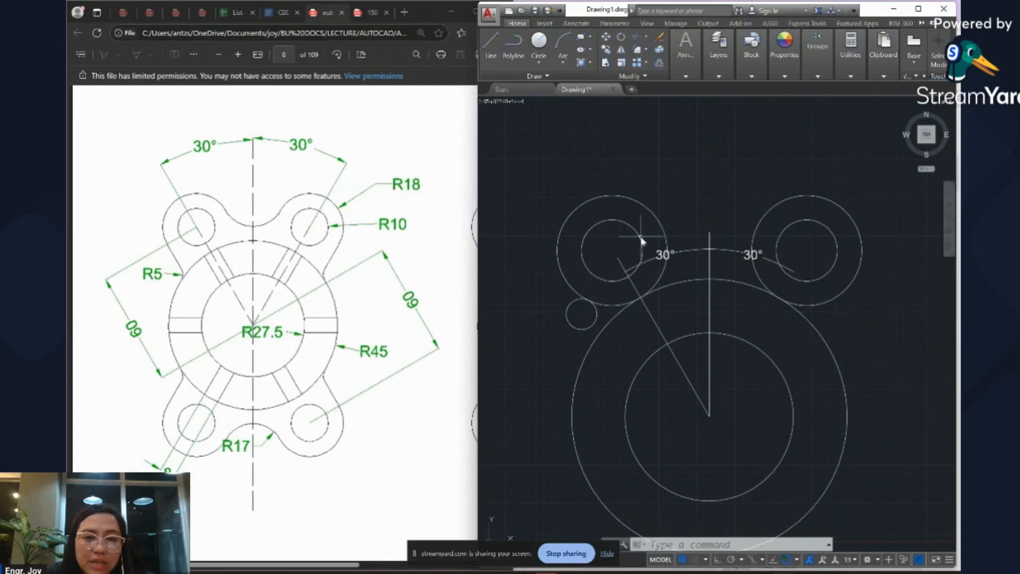
Move the left lobe's two concentric circles from their shared centre to the upper end of the 60-long inclined line.
click(618, 260)
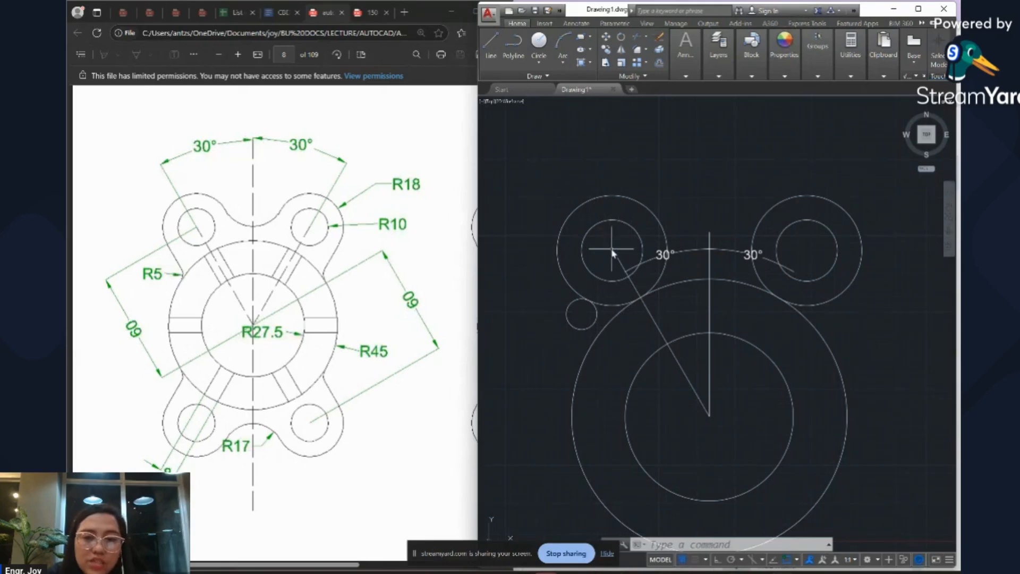
click(659, 207)
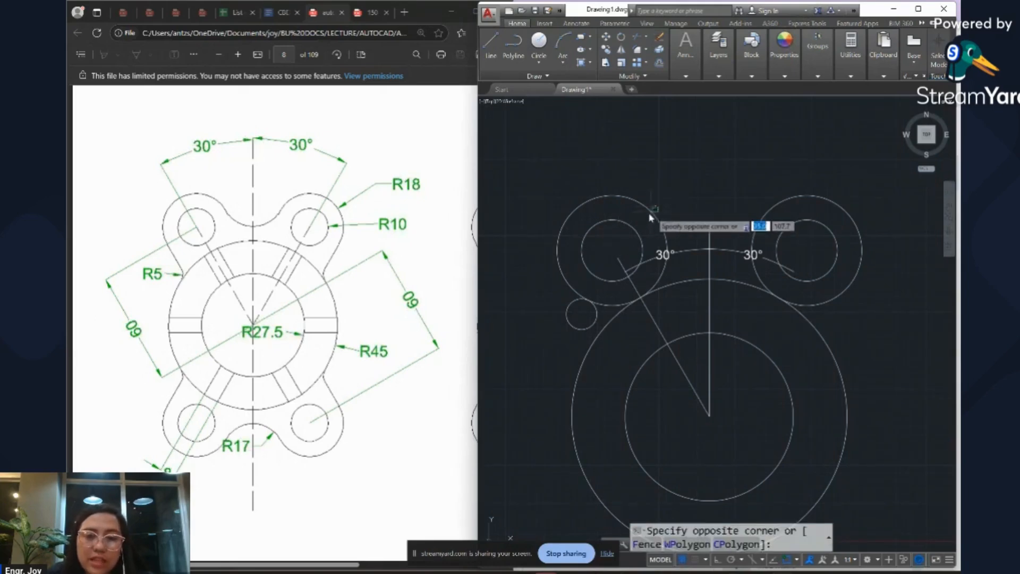
click(626, 232)
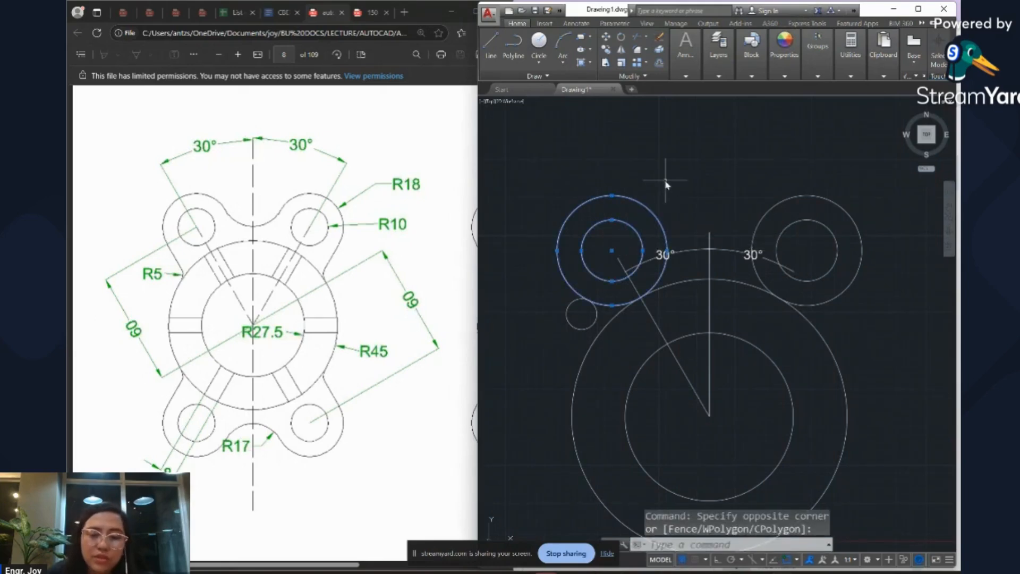
text(m)
key(Return)
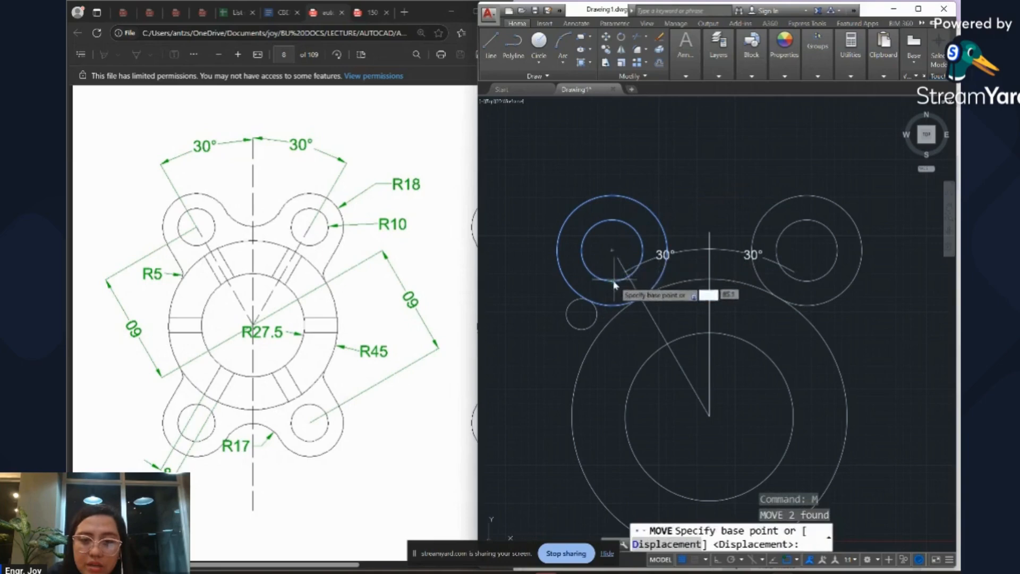
click(613, 251)
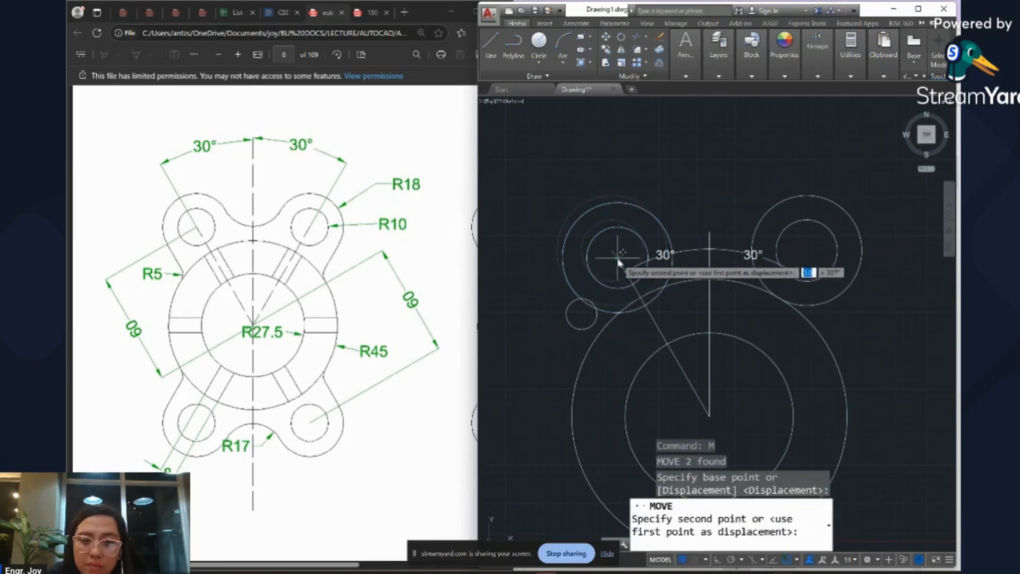
click(618, 260)
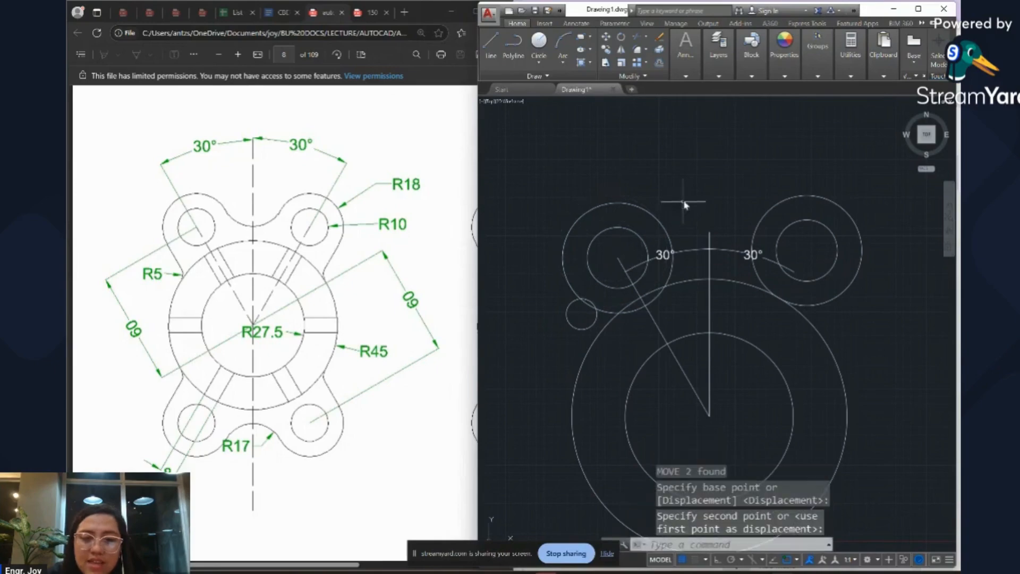
Delete the right lobe's two concentric circles and the 30° dimension beside them.
click(879, 281)
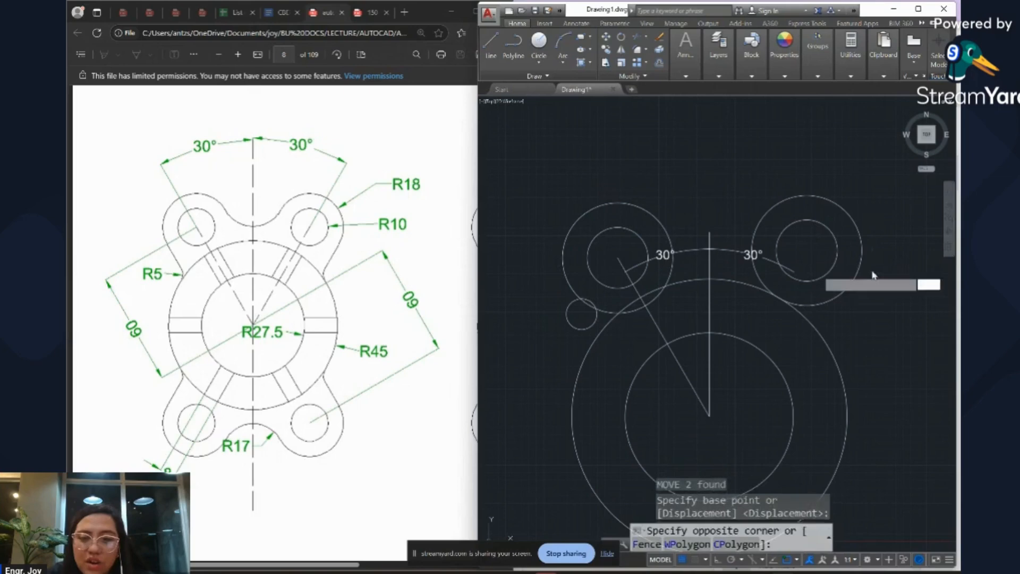
click(809, 181)
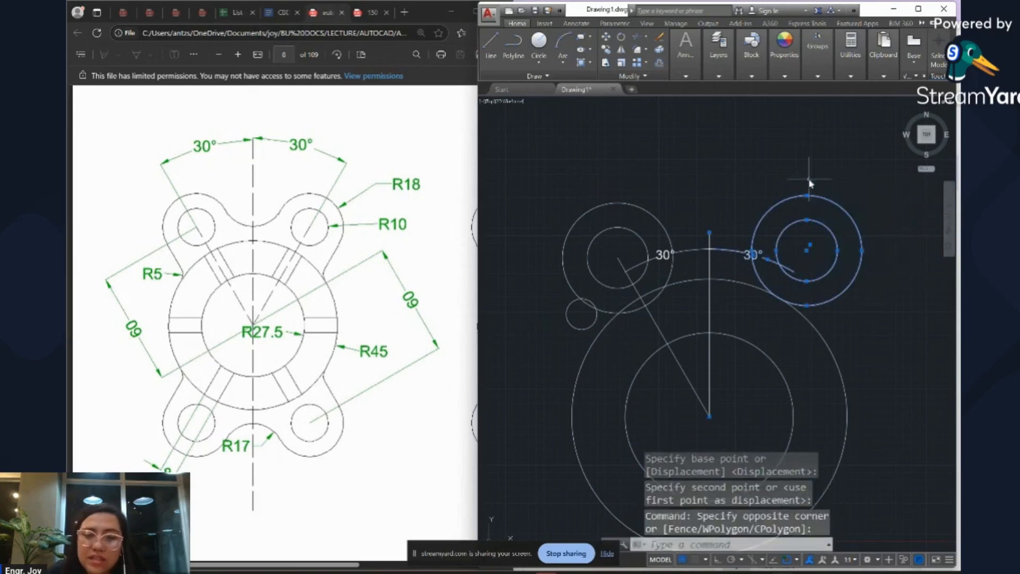
key(Delete)
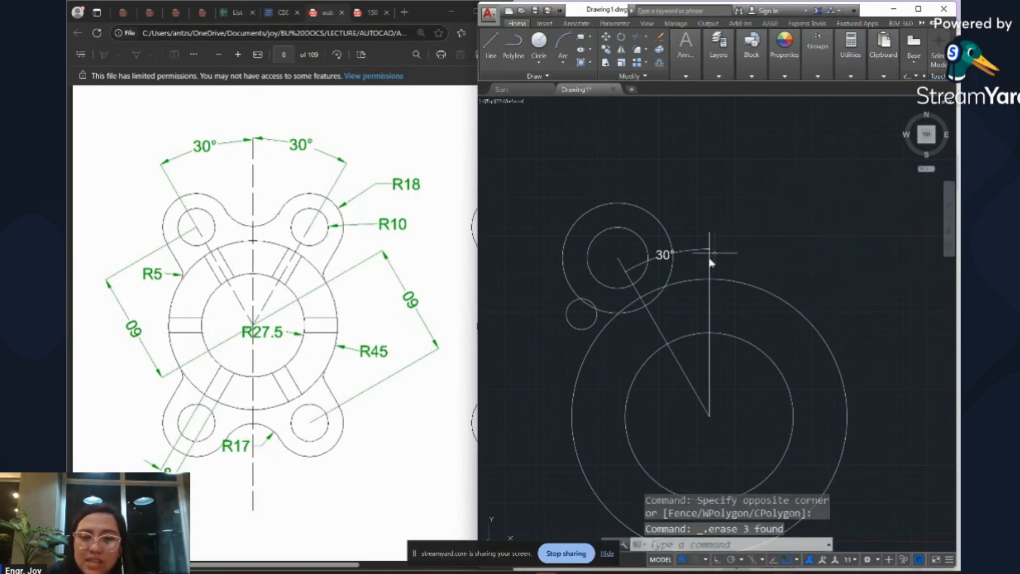
Mirror the left lobe circles, inclined line and 30° dimension across the vertical centre line, keeping the originals.
click(685, 266)
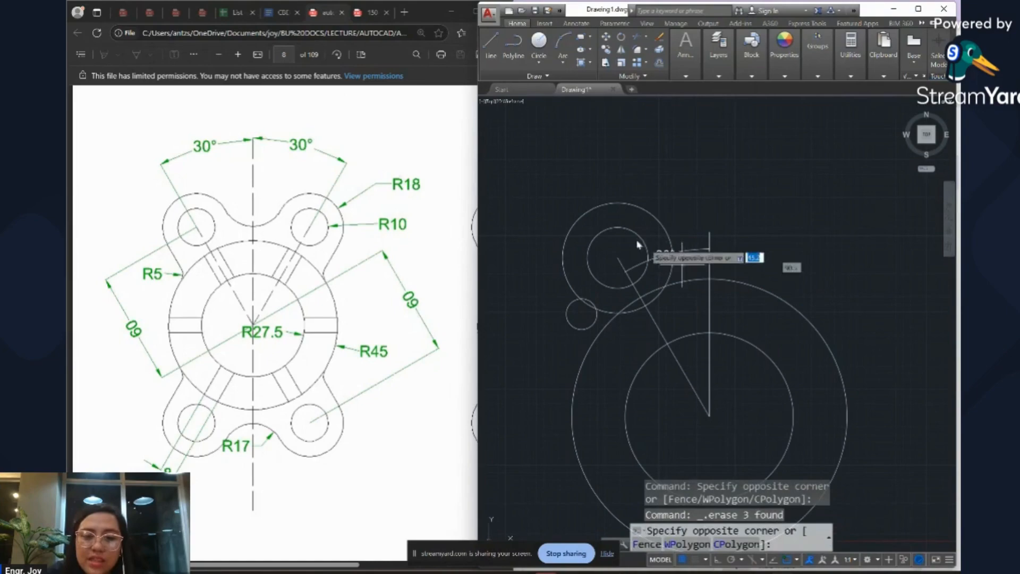
click(604, 224)
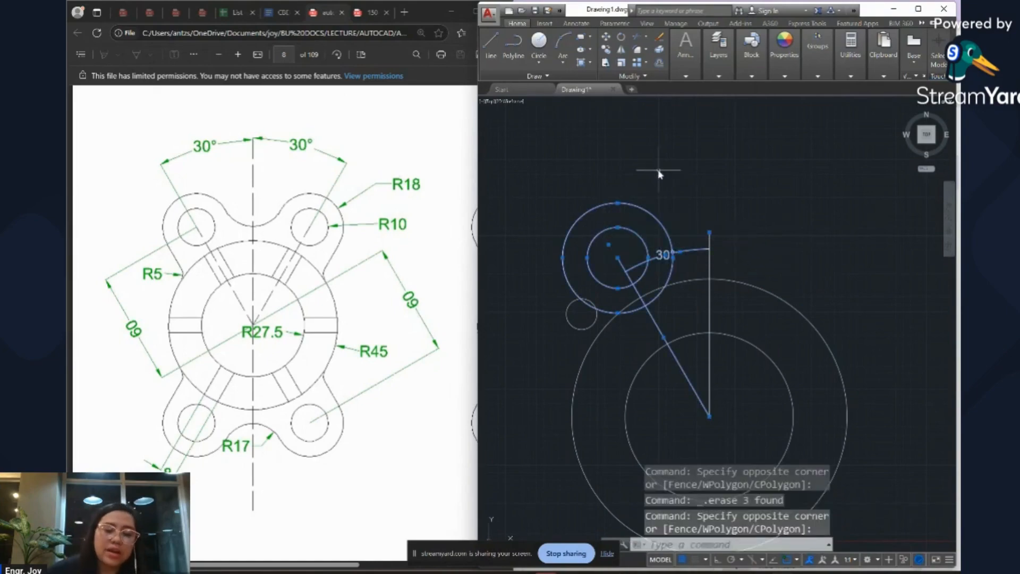
text(mi)
key(Return)
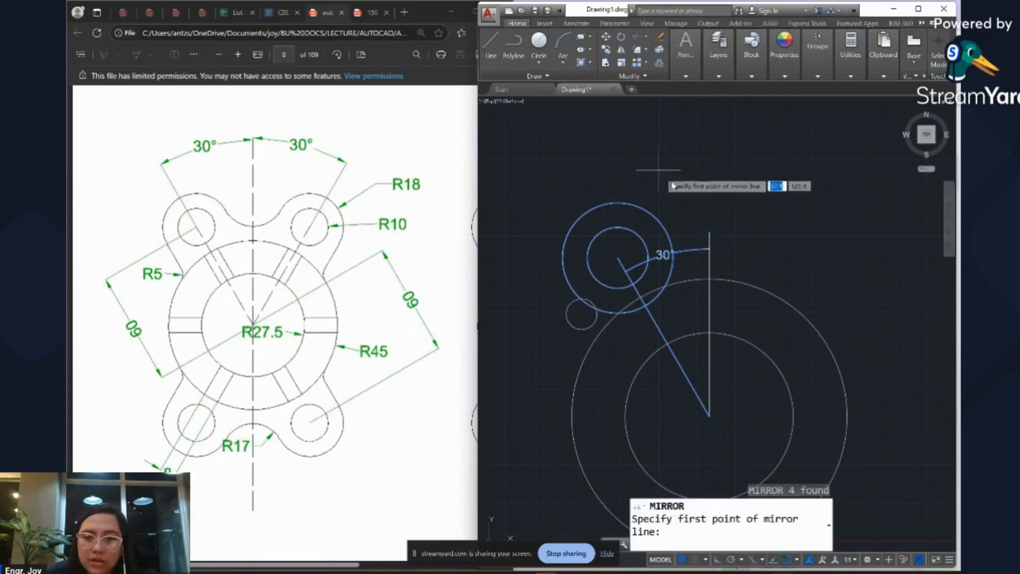
click(709, 250)
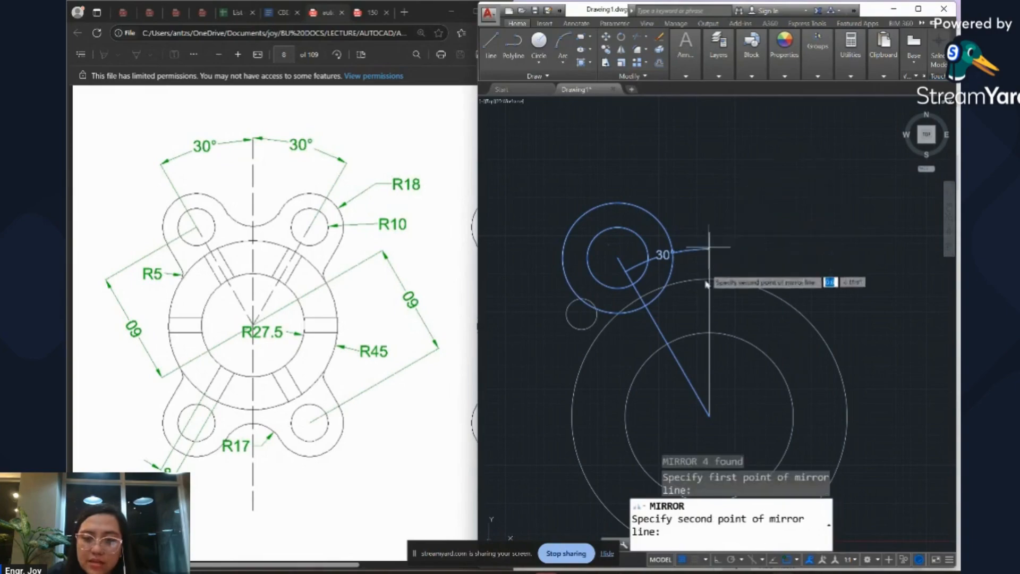
click(709, 418)
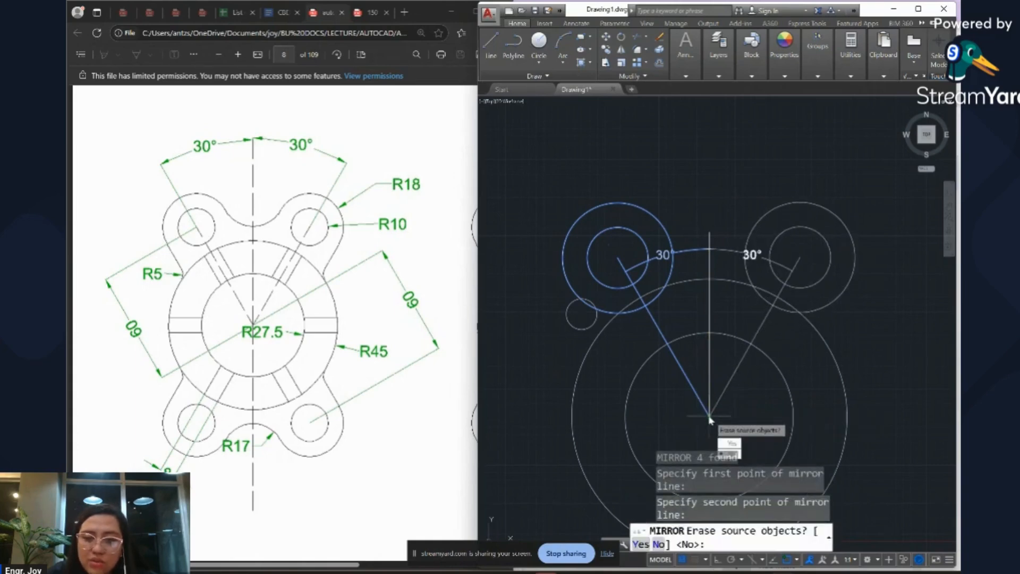
key(Return)
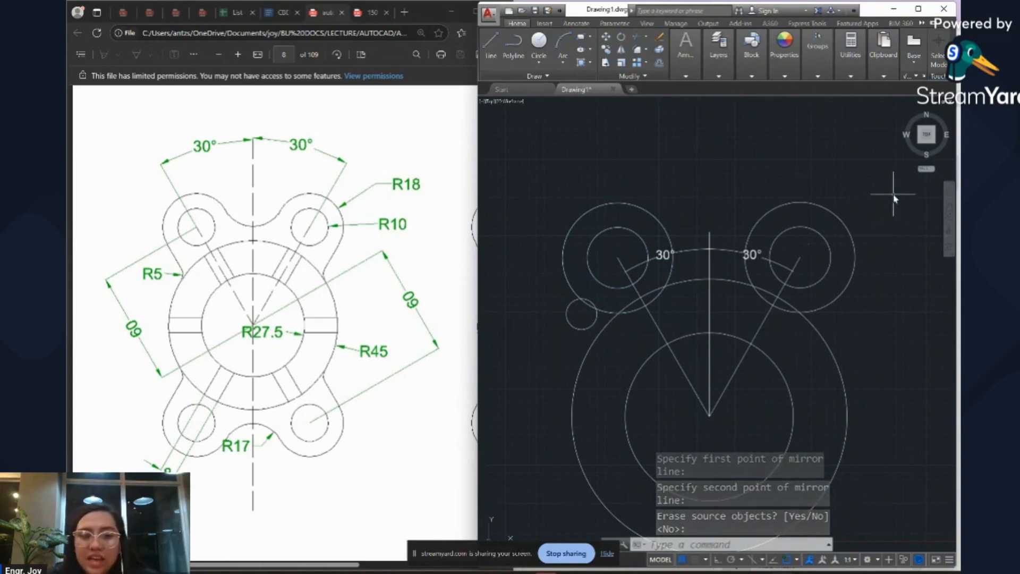
Move the small radius 5 circle by its centre slightly outward, away from the R45 circle.
click(568, 319)
text(m)
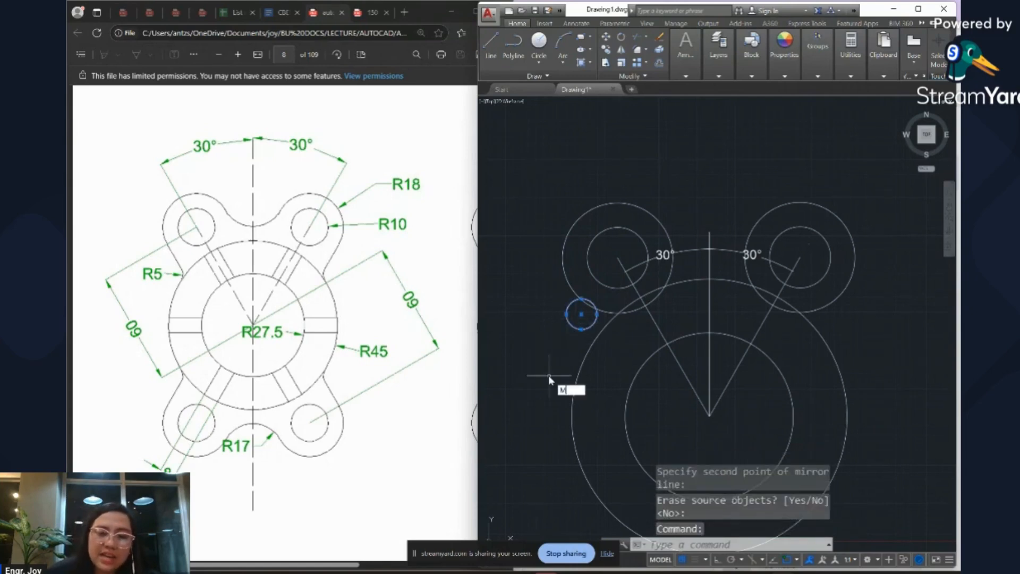
key(Return)
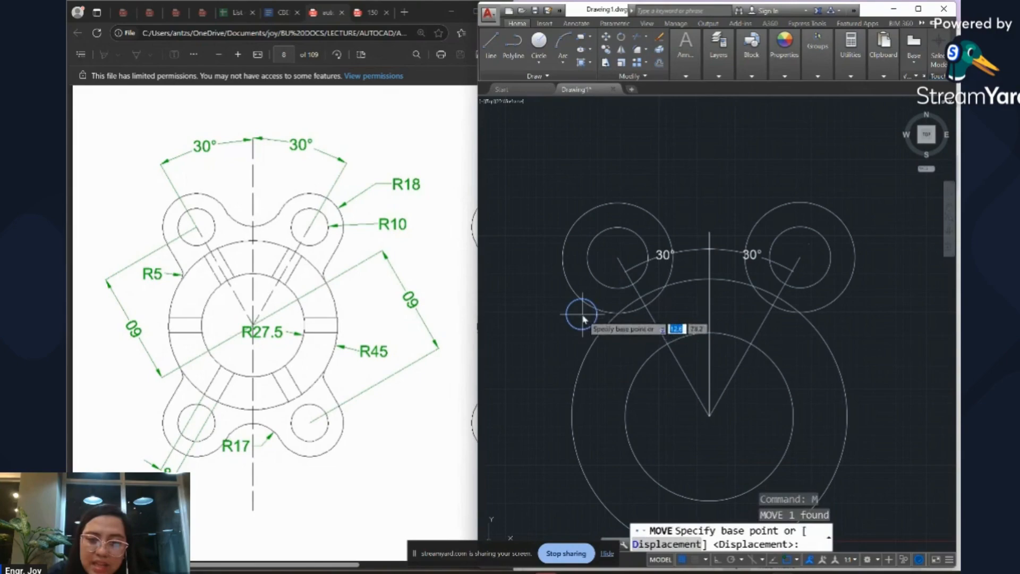
click(582, 314)
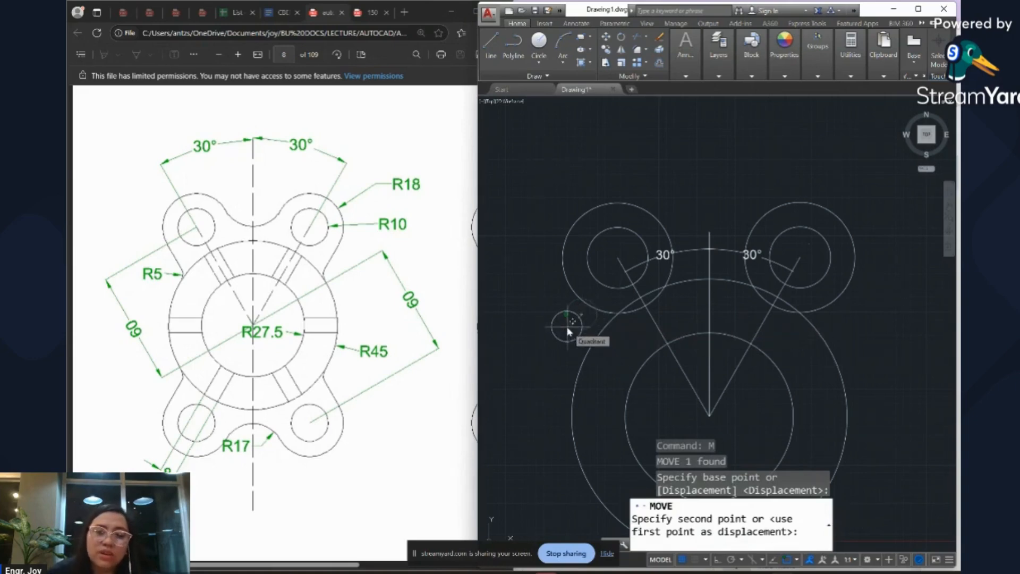
click(567, 331)
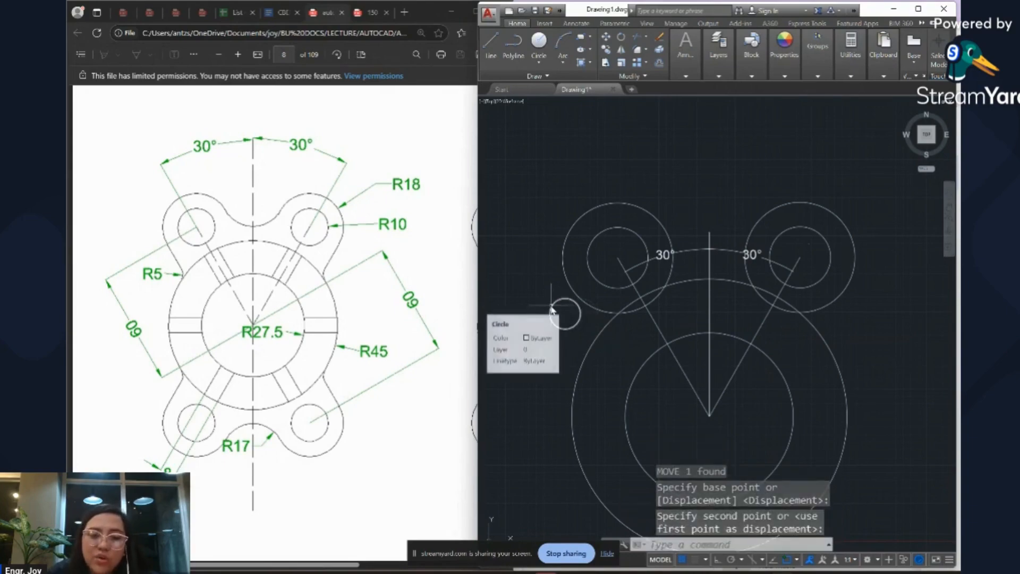
Delete the small radius 5 circle below the left lobe.
drag(557, 308, 528, 299)
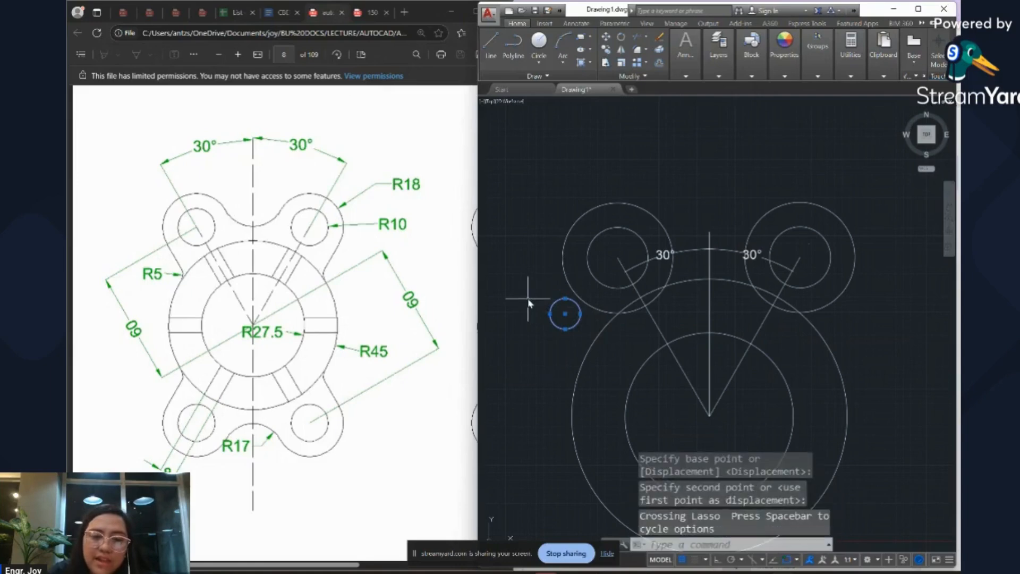
key(Delete)
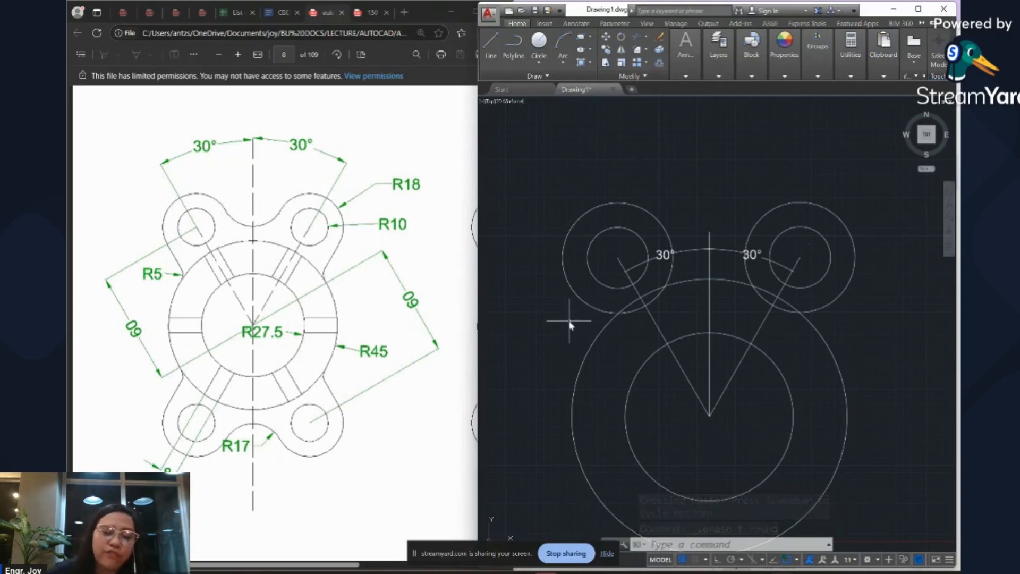
Try to fillet the left R18 lobe circle with the R45 circle using the current fillet radius.
text(f)
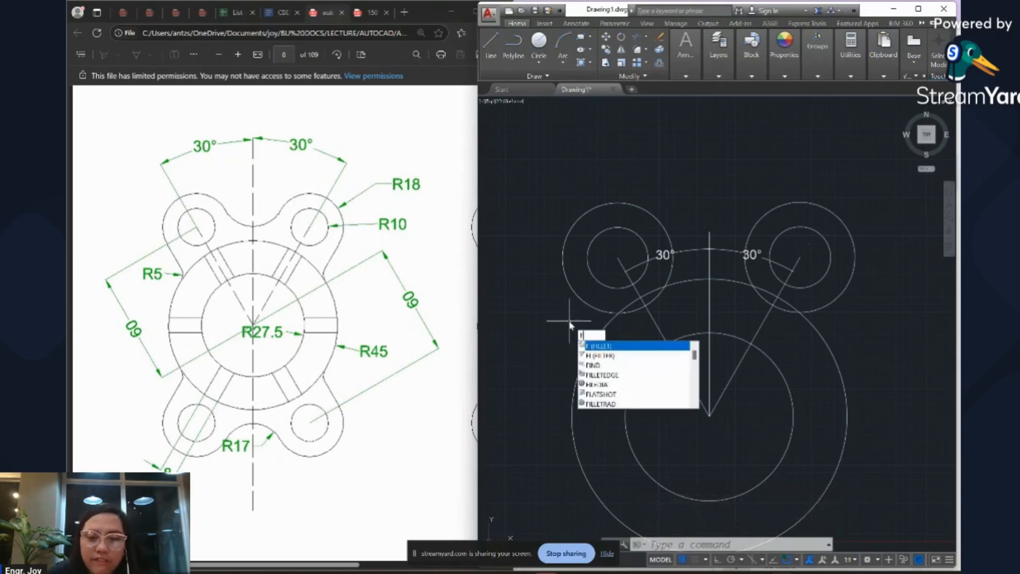
key(Return)
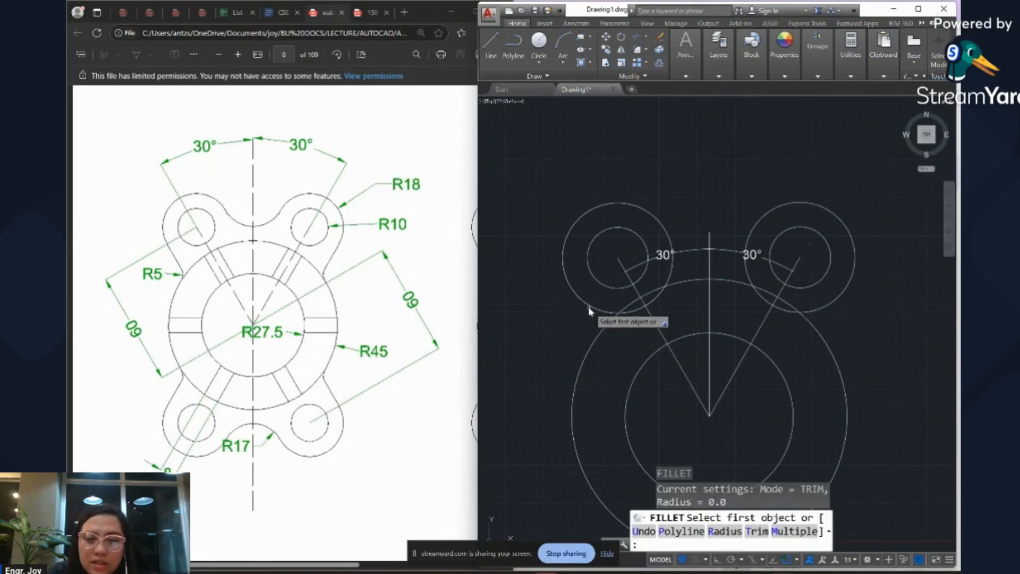
click(588, 308)
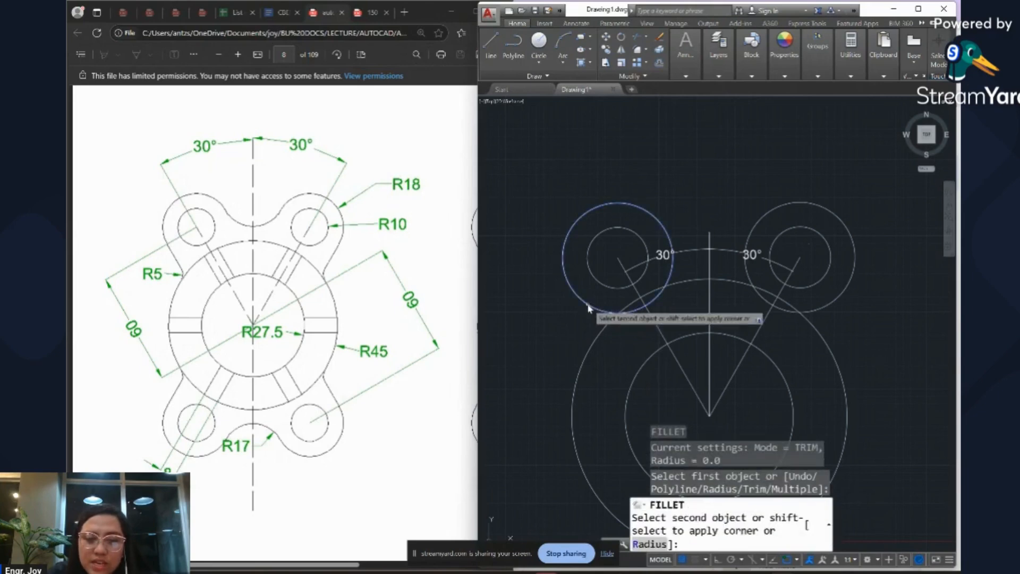
click(596, 339)
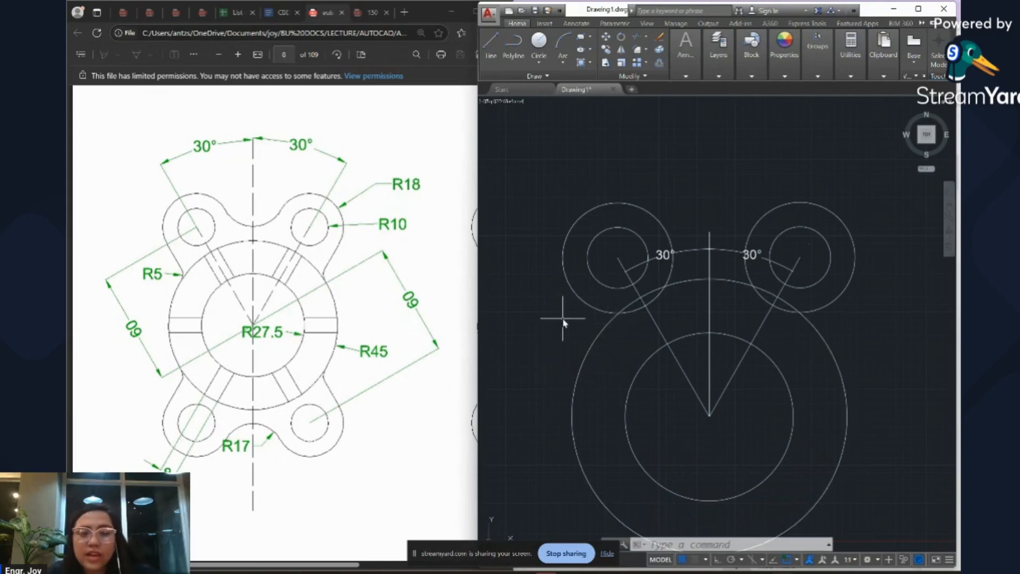
Fillet the outer junction of the left R18 lobe circle and the R45 circle with radius 5.
text(f)
key(Return)
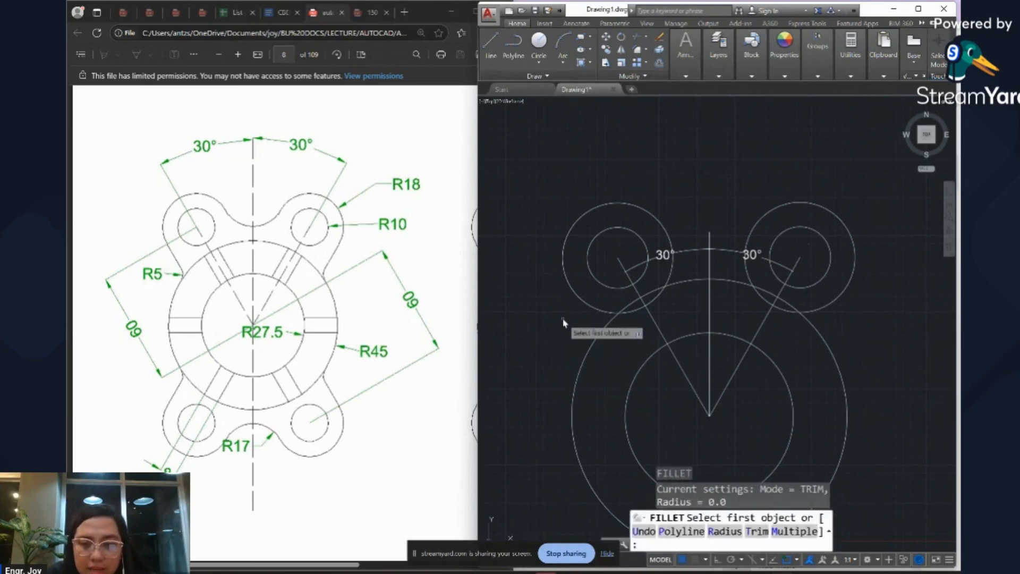
key(Down)
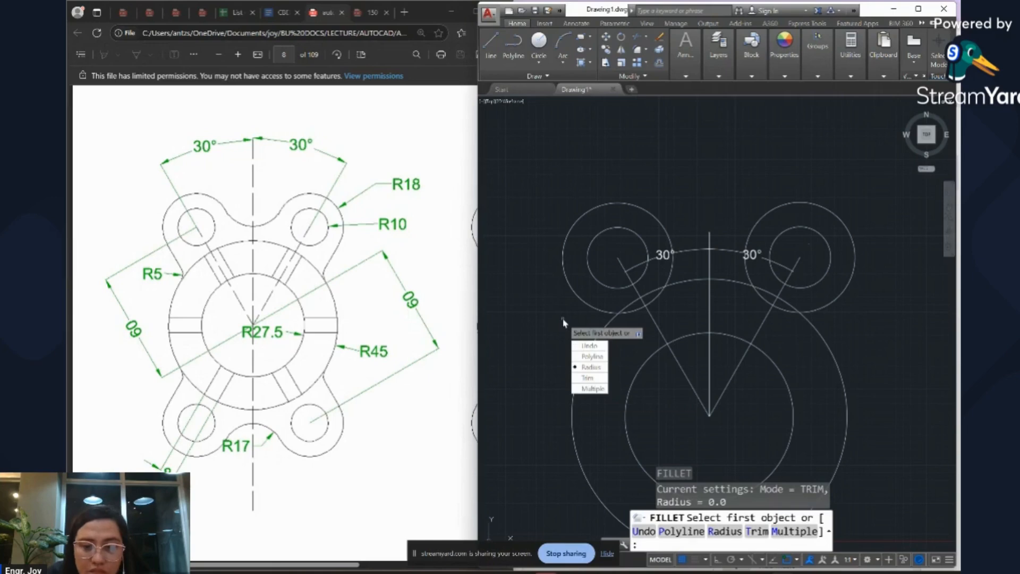
key(Return)
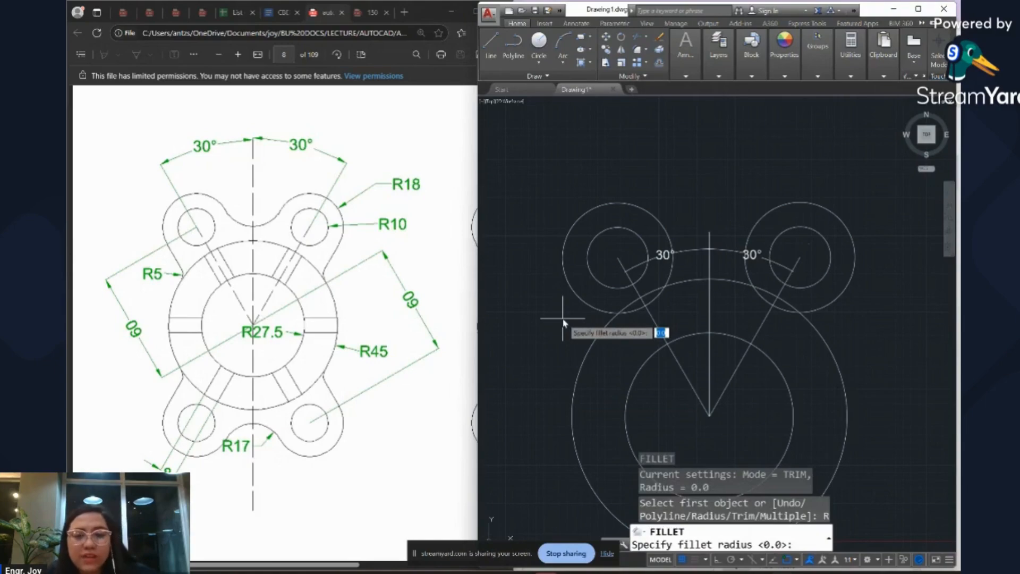
key(Return)
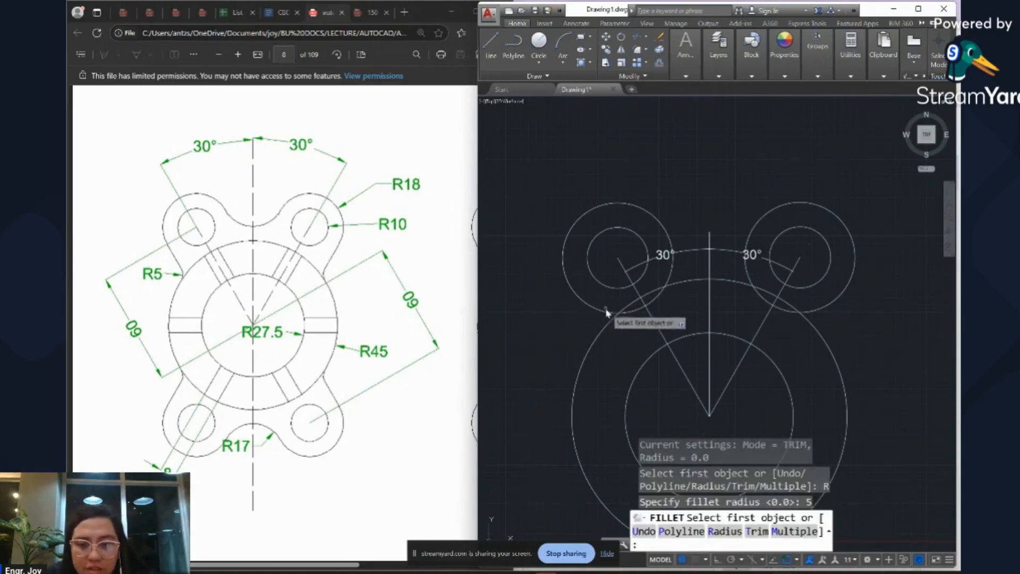
click(602, 315)
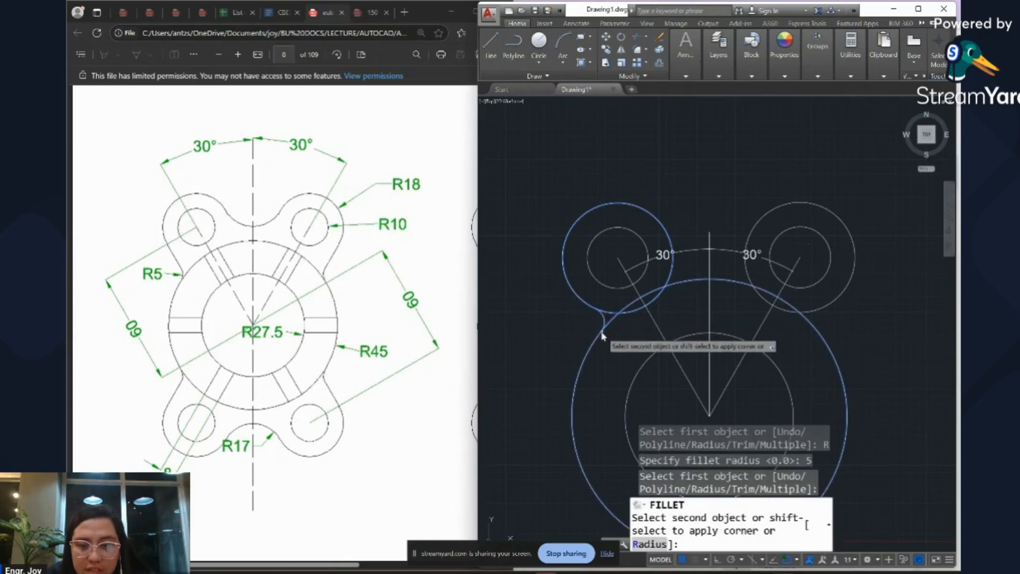
click(603, 334)
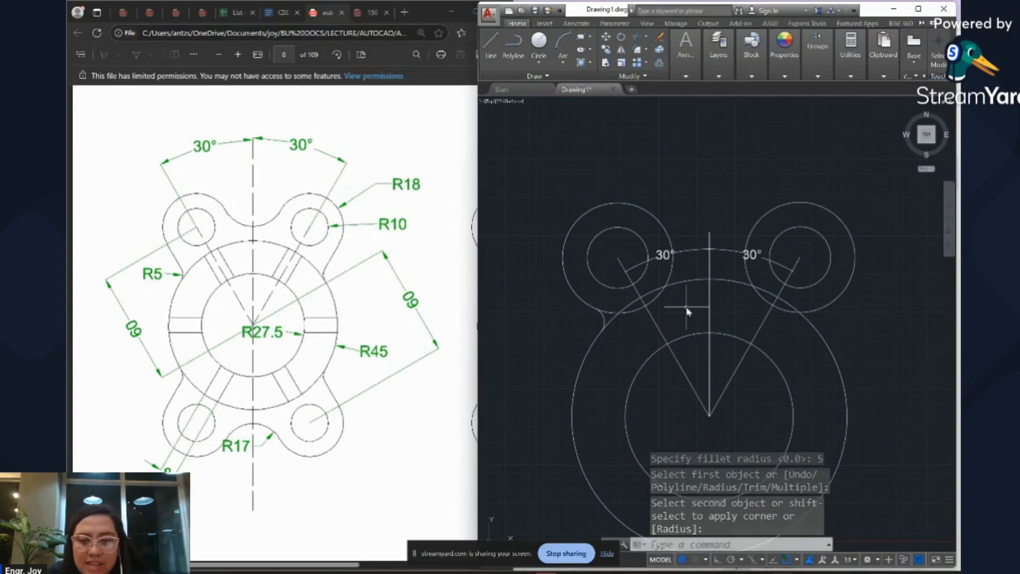
Fillet the outer junction of the right R18 lobe circle and the R45 circle with the same radius of 5.
key(Return)
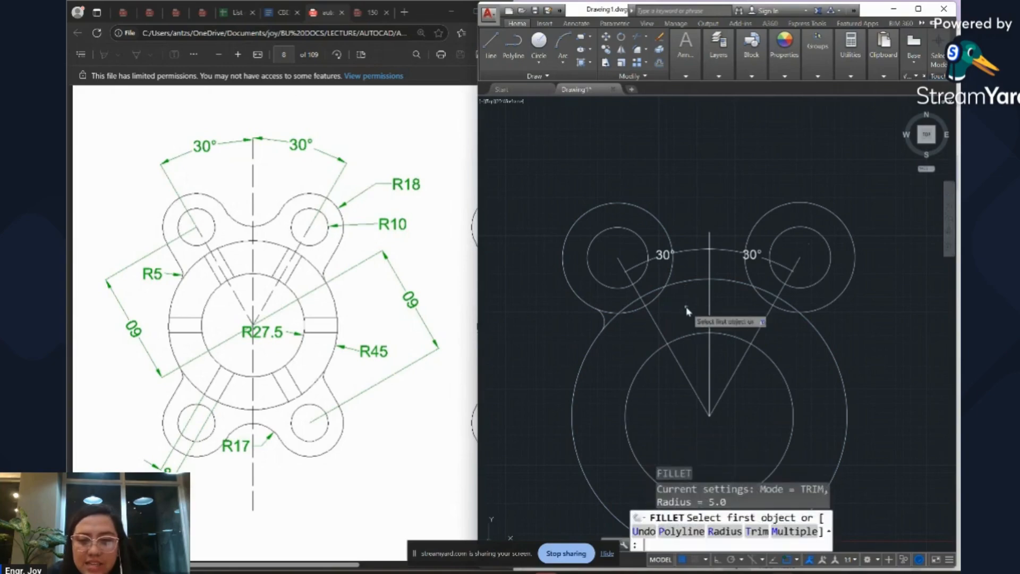
click(817, 315)
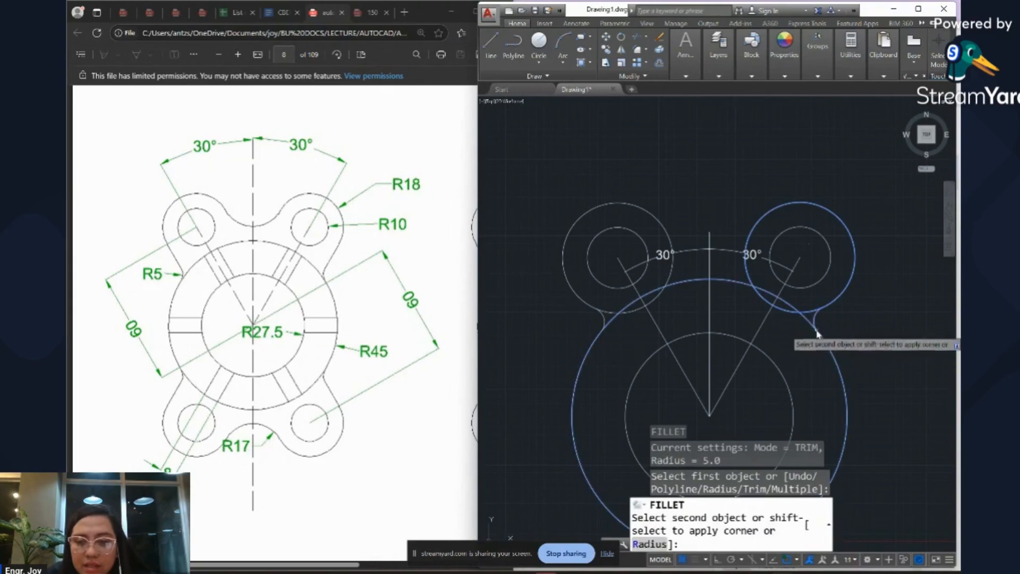
click(818, 334)
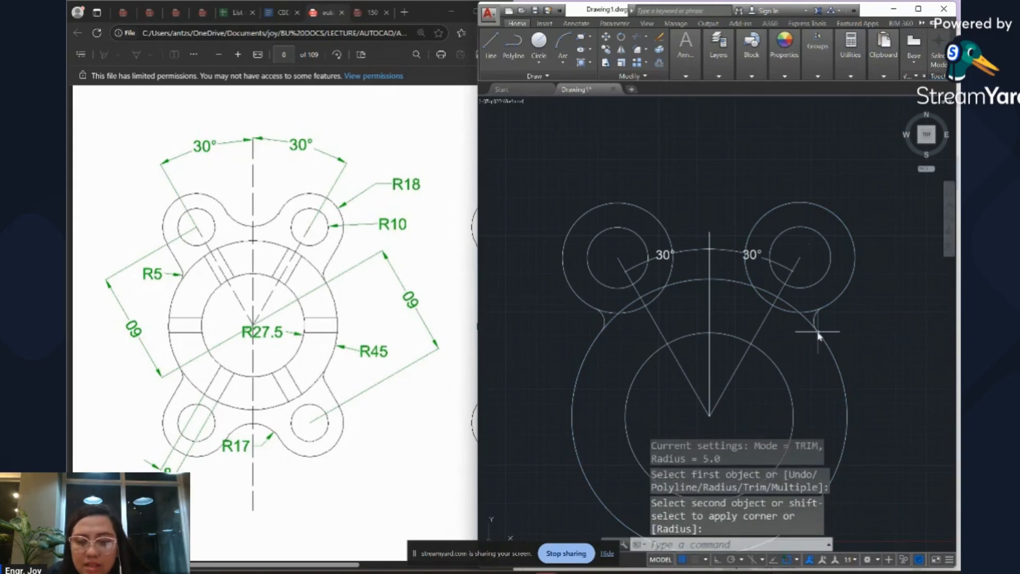
key(Return)
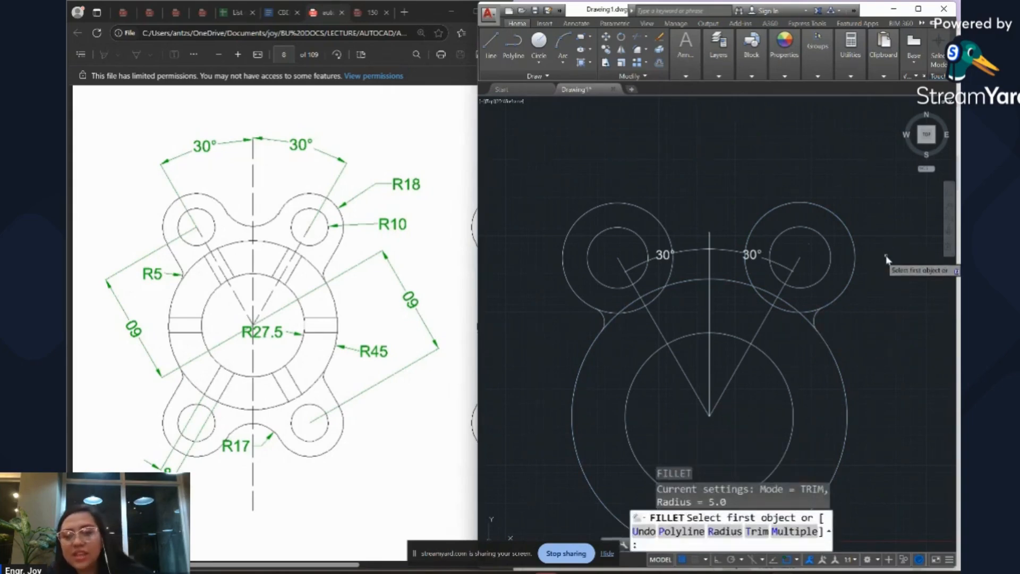
Fillet the facing upper sides of the two R18 lobe circles with a radius of 17.
key(Escape)
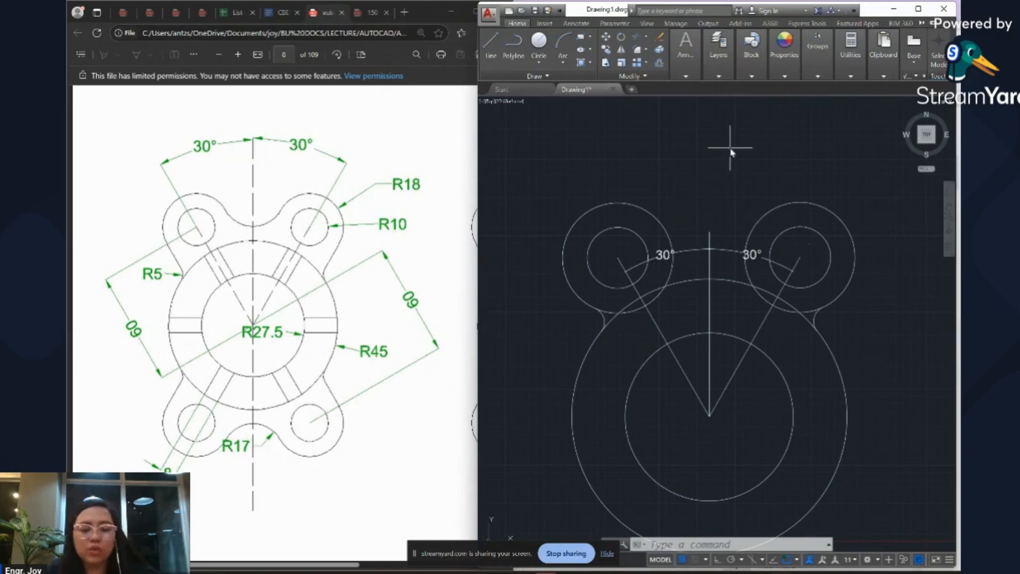
text(f)
key(Return)
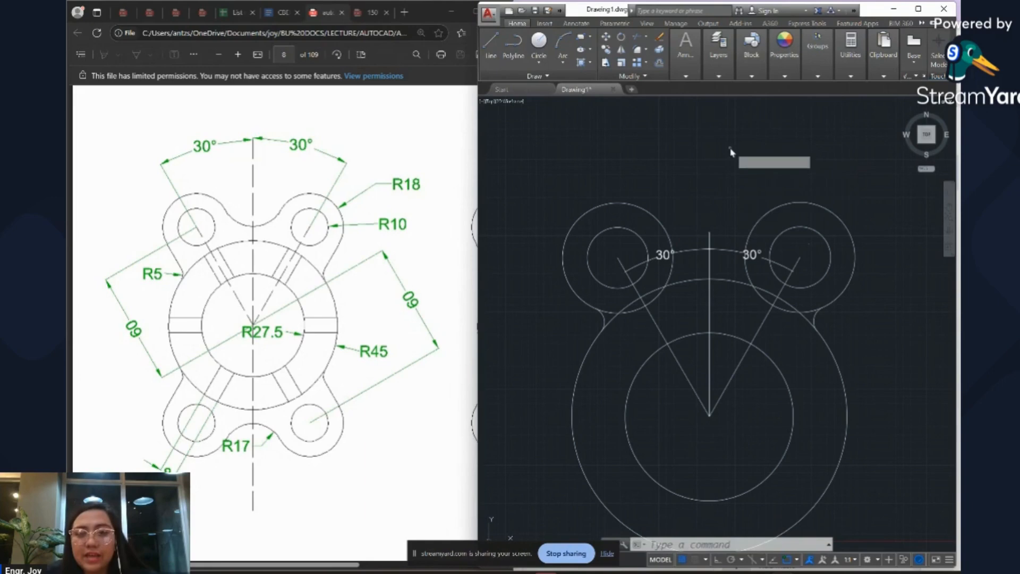
key(Down)
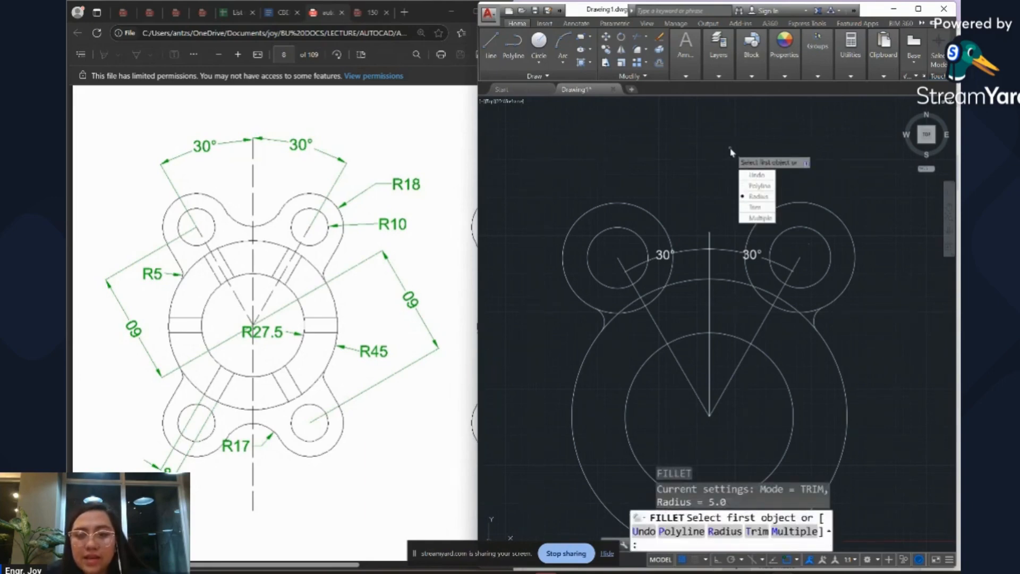
key(Return)
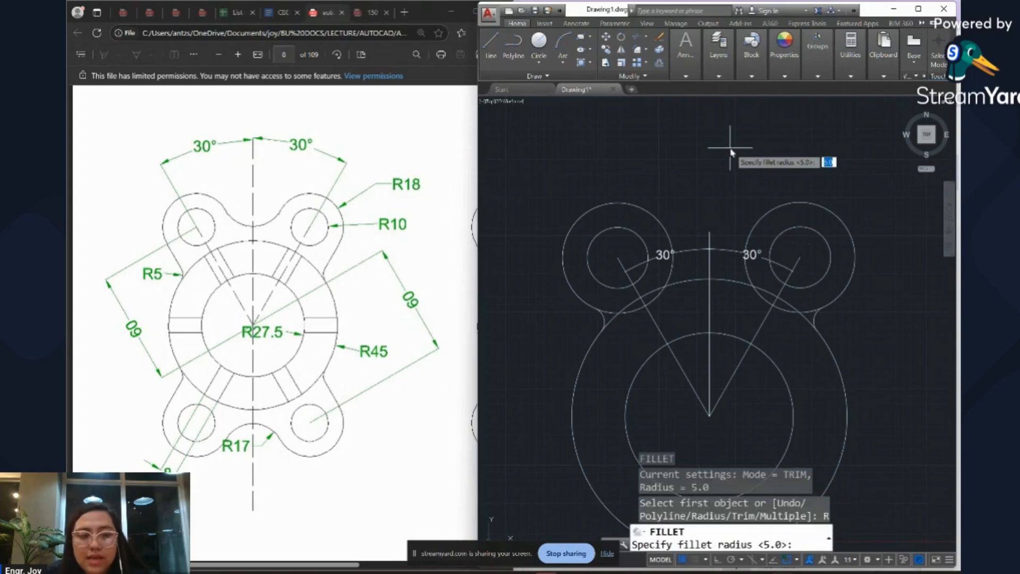
key(BackSpace)
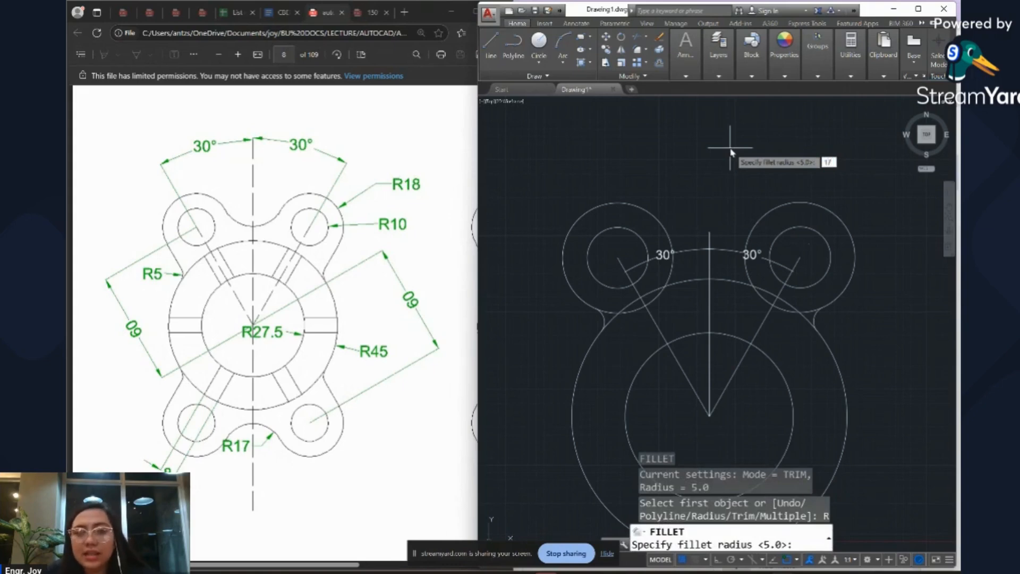
key(Return)
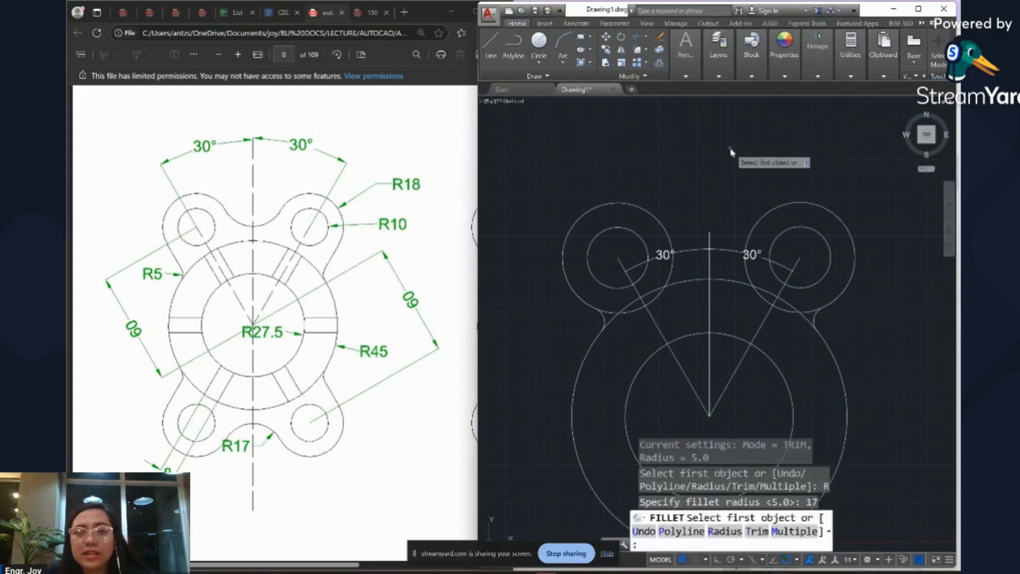
click(662, 224)
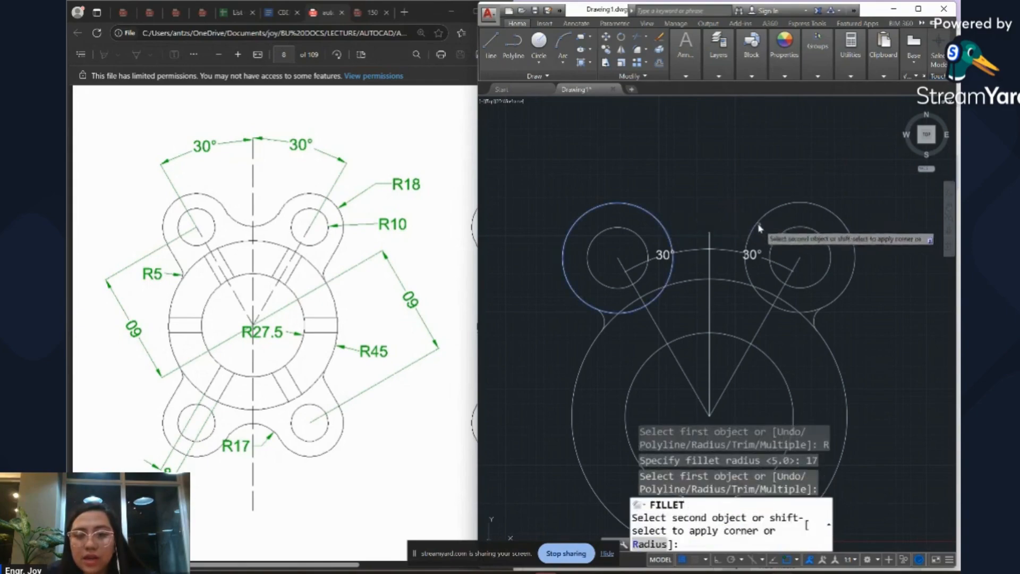
click(758, 228)
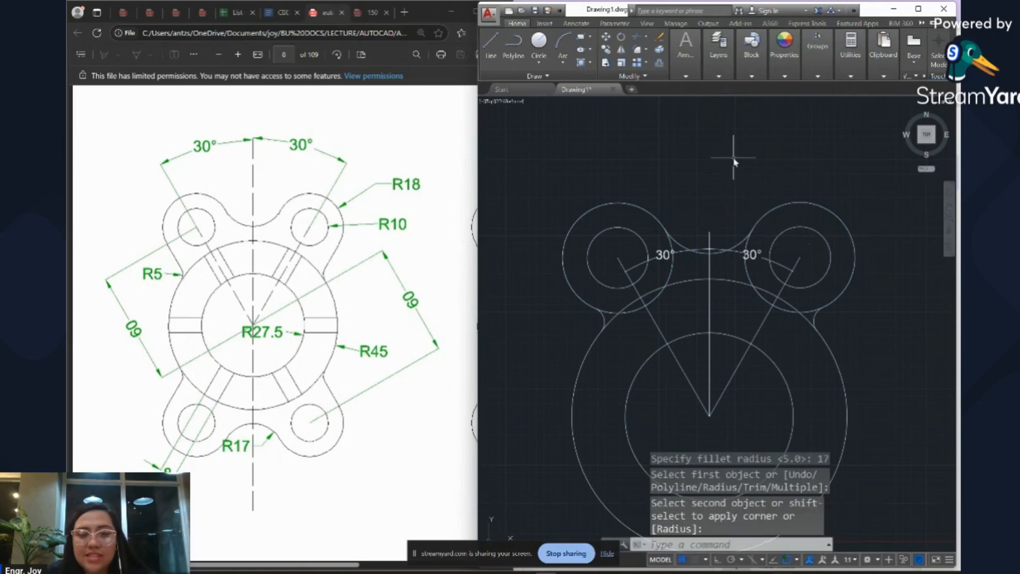
key(Return)
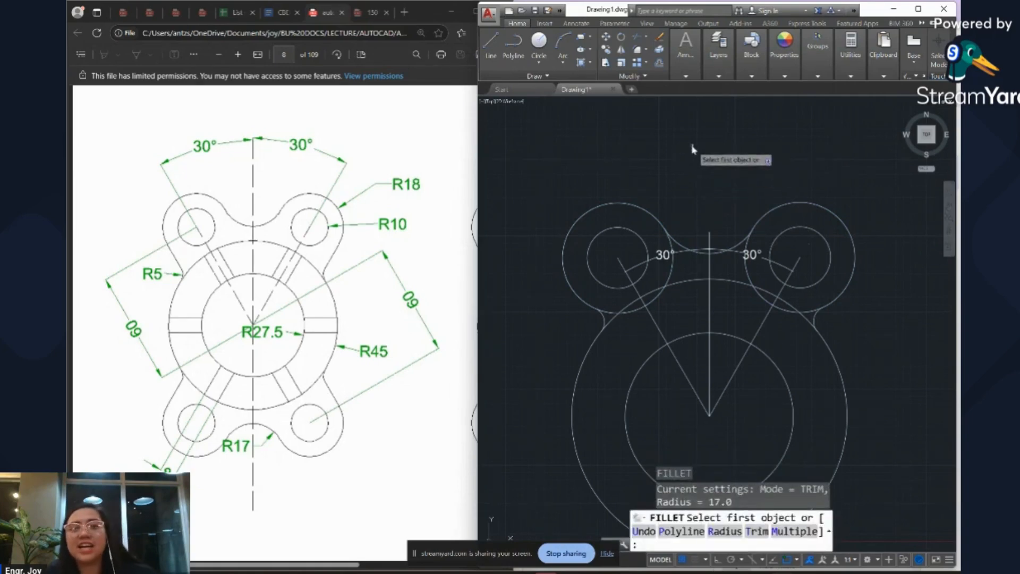
key(Escape)
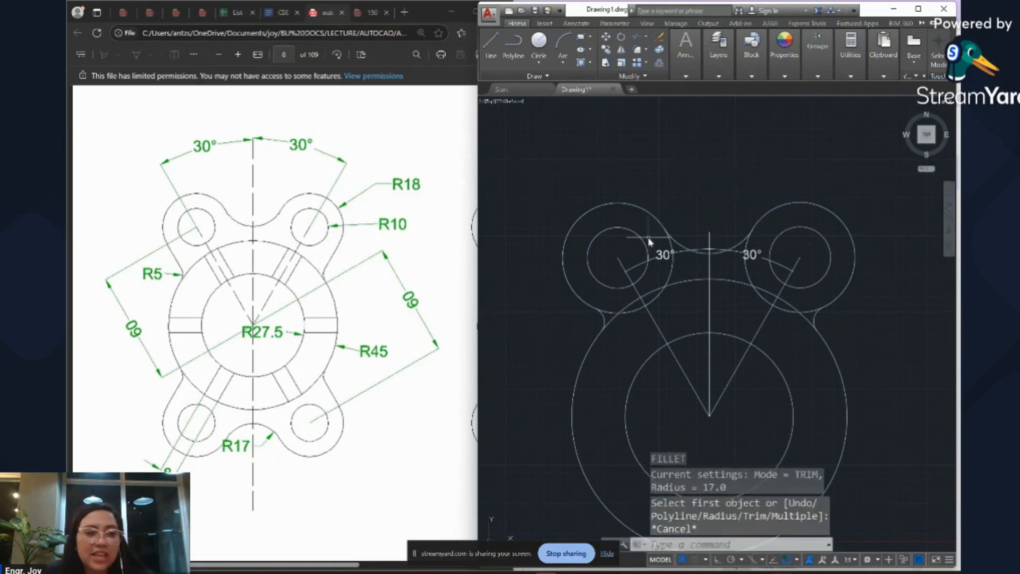
Mirror both upper lobes' R18 and R10 circles, R5 fillets and R17 arc about a horizontal line through the flange centre, keeping the originals.
scroll(707, 150, down, 5)
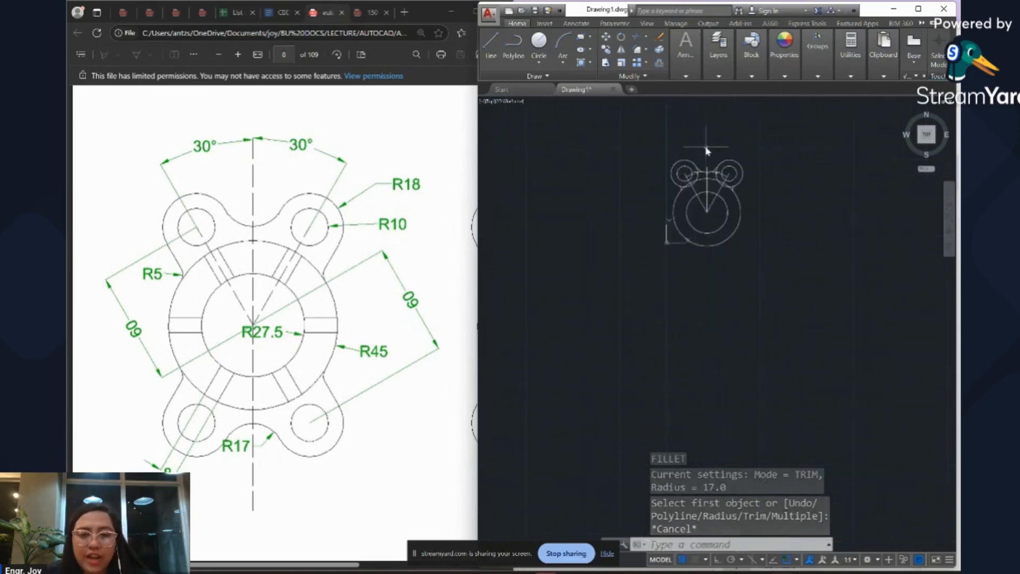
scroll(709, 174, up, 2)
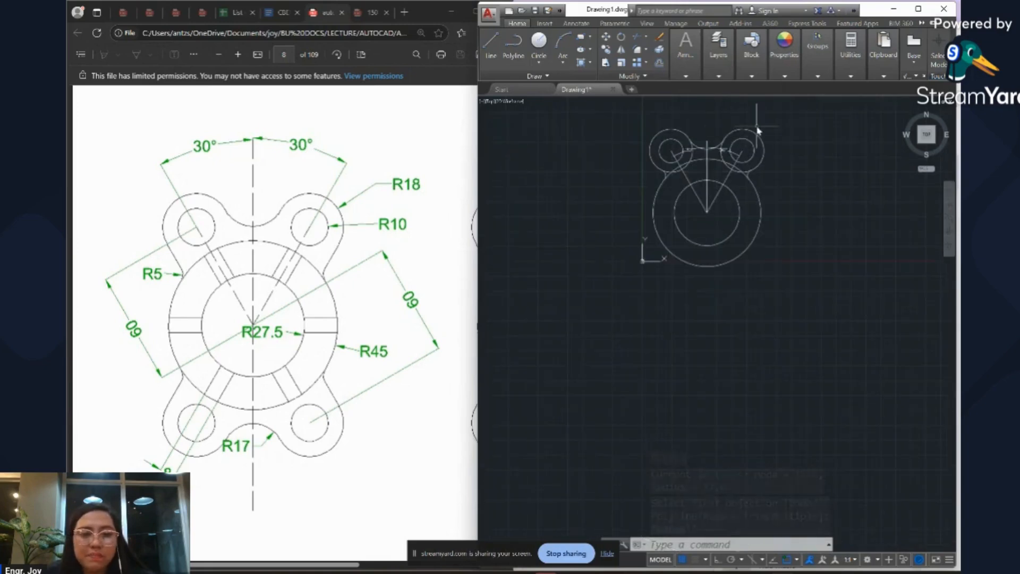
scroll(758, 130, up, 4)
scroll(758, 130, down, 2)
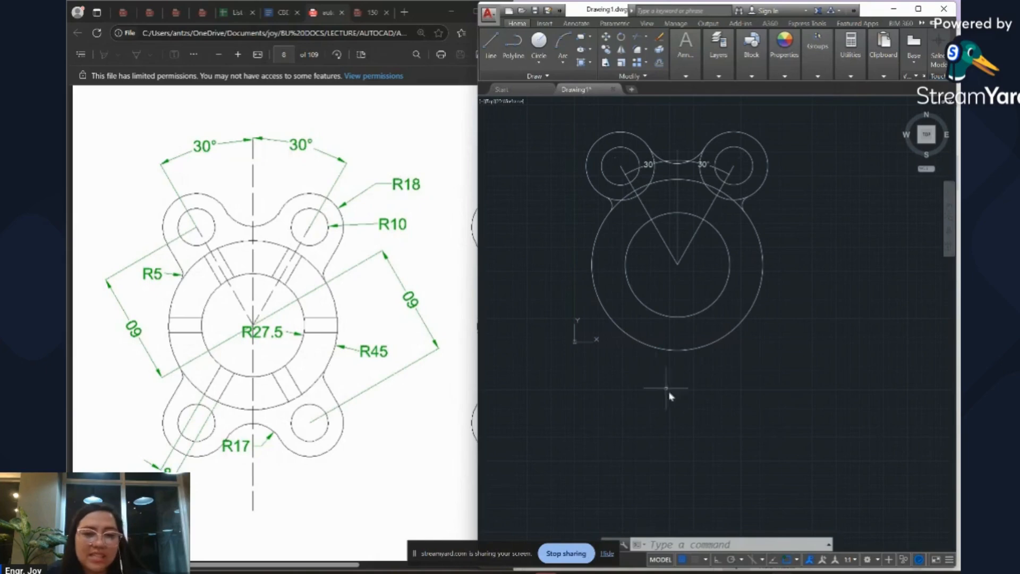
click(777, 179)
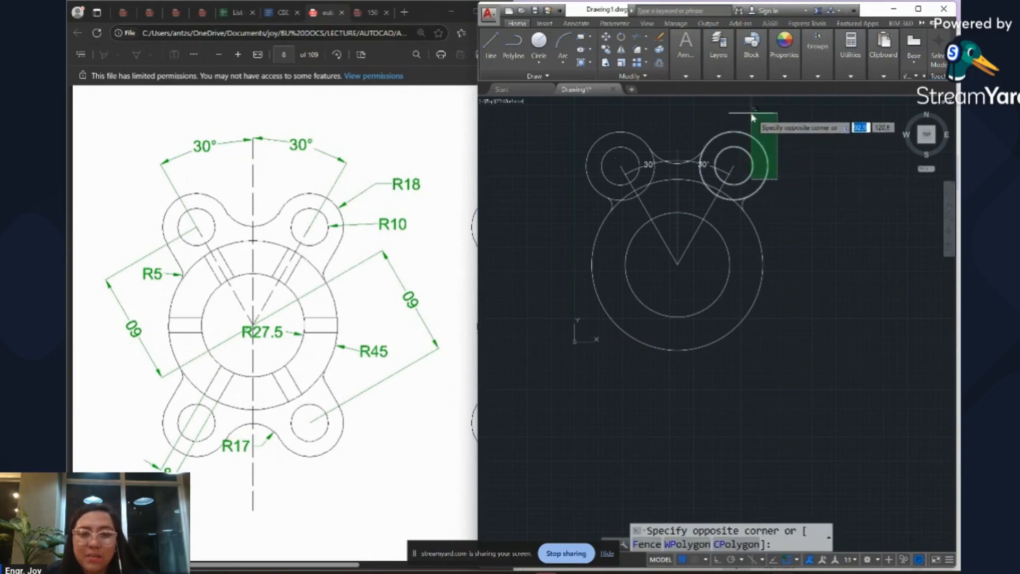
click(752, 117)
click(766, 201)
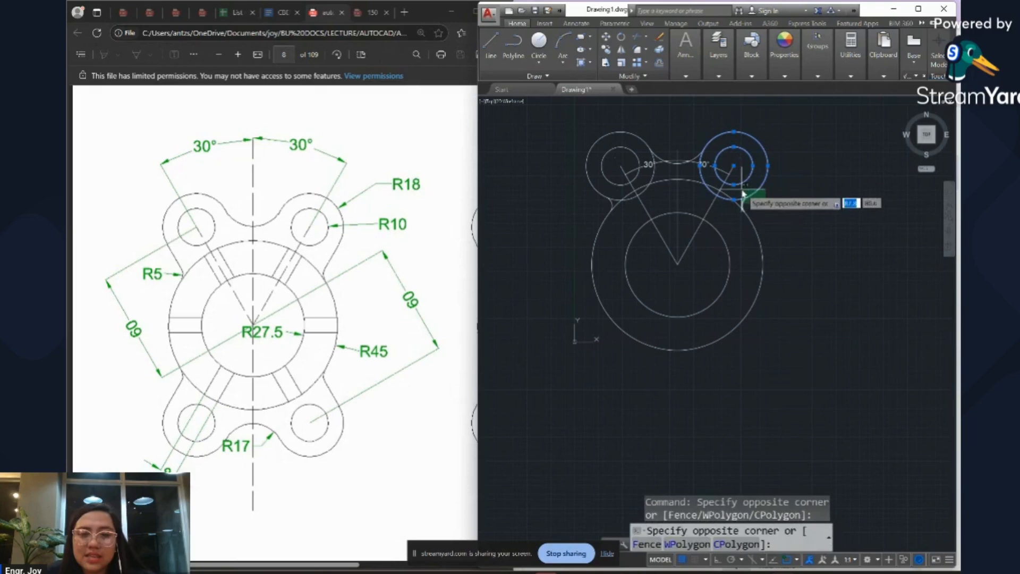
click(743, 195)
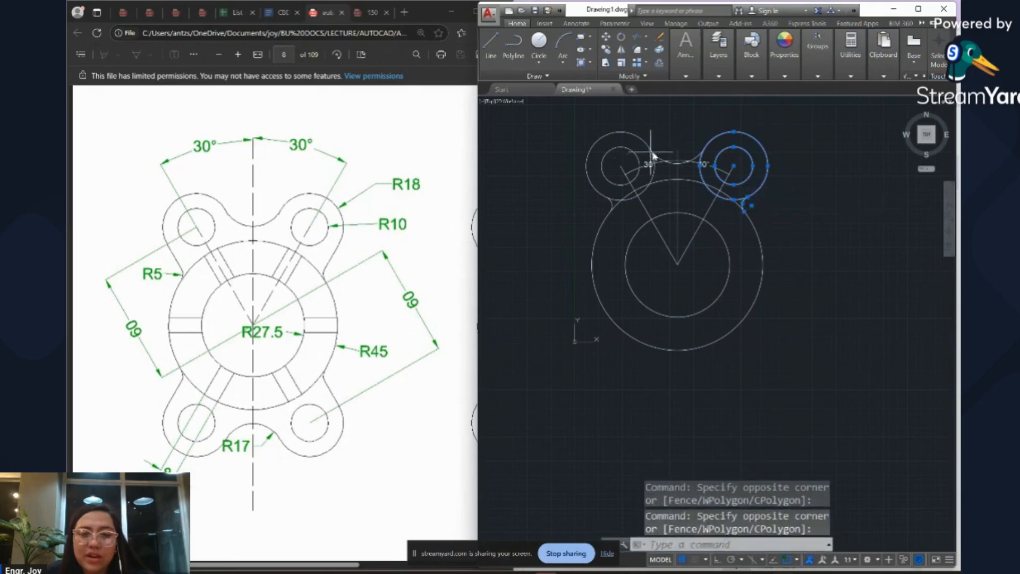
click(703, 156)
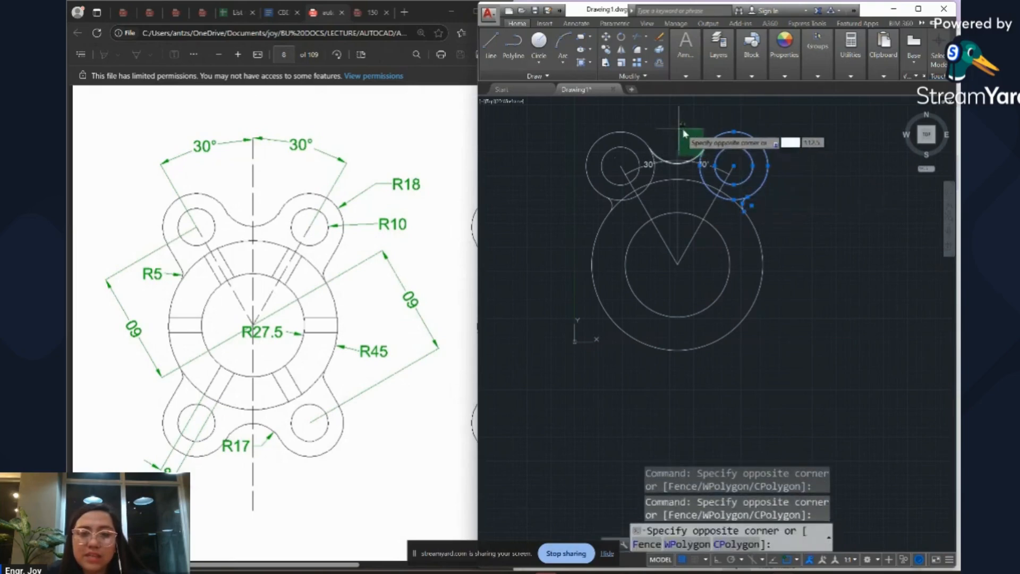
click(690, 134)
click(654, 142)
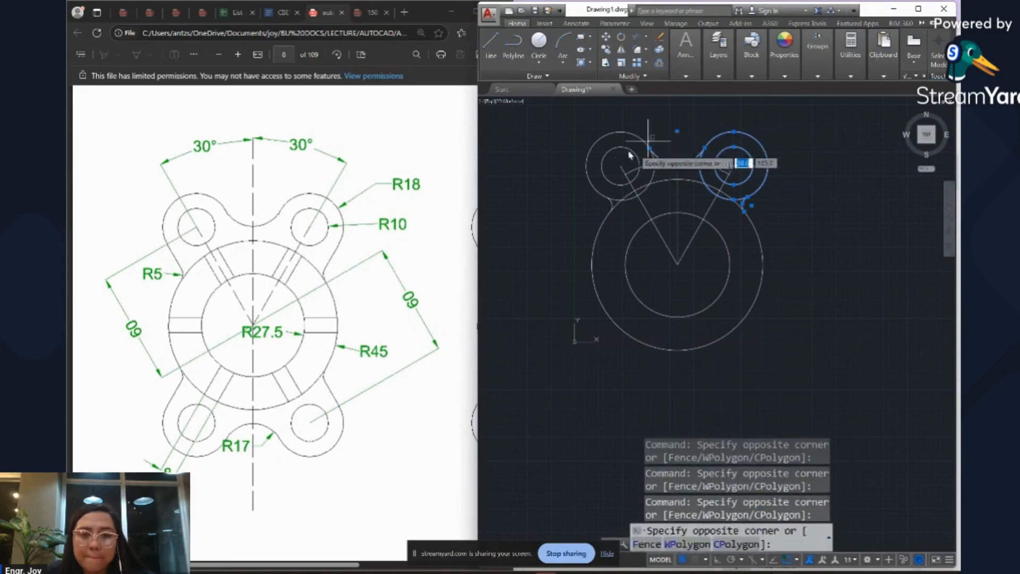
click(587, 162)
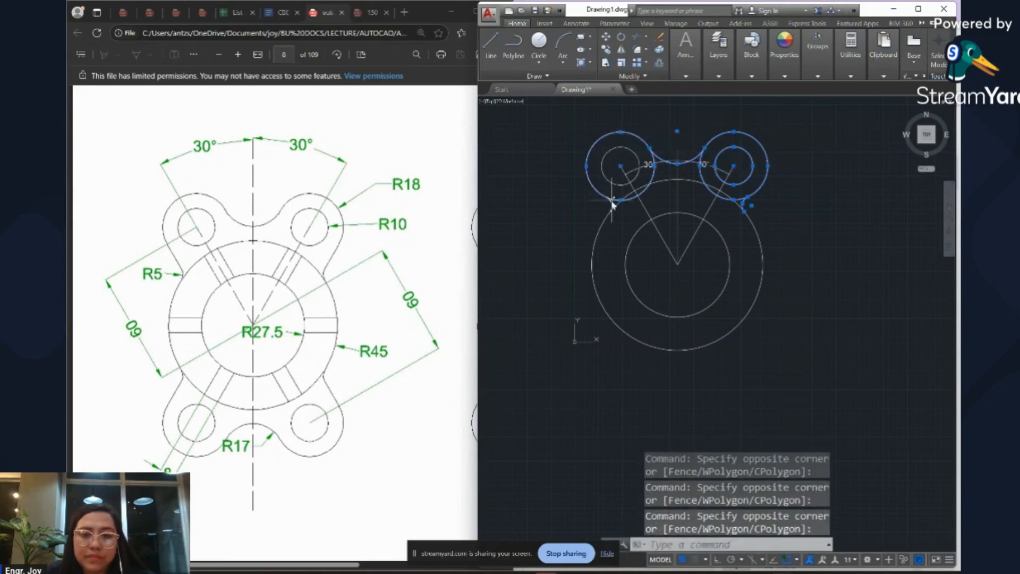
click(611, 154)
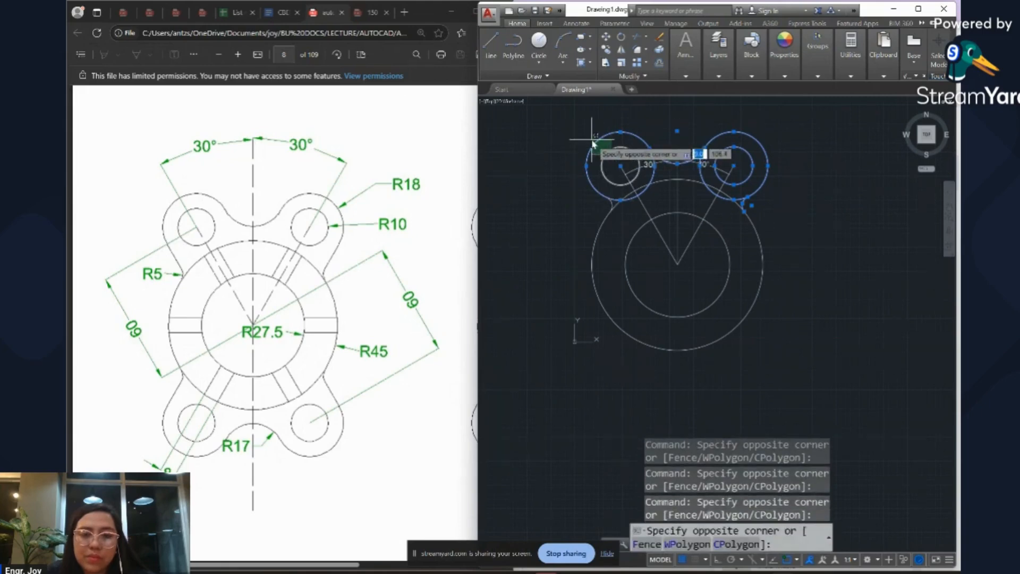
click(592, 142)
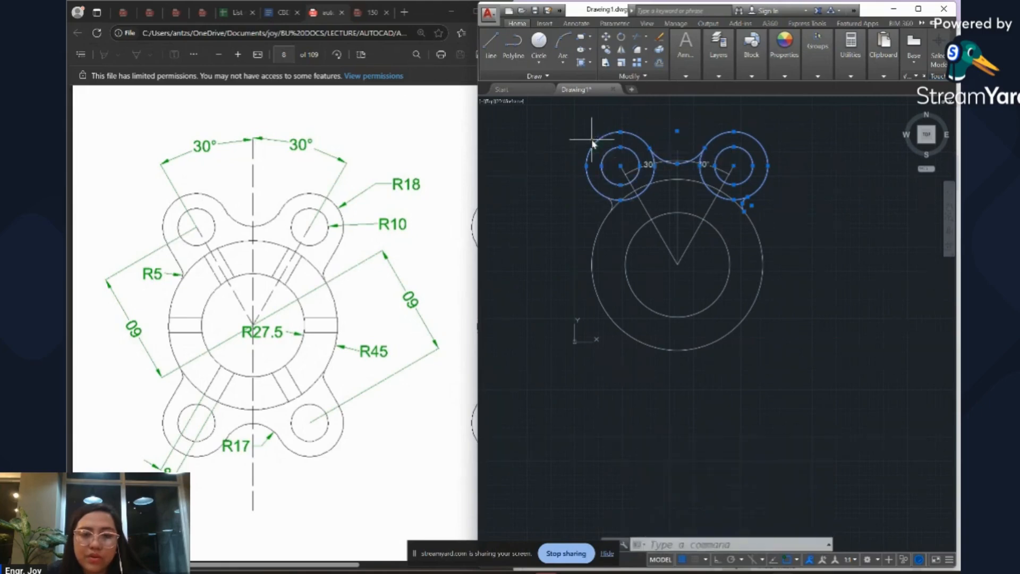
click(611, 207)
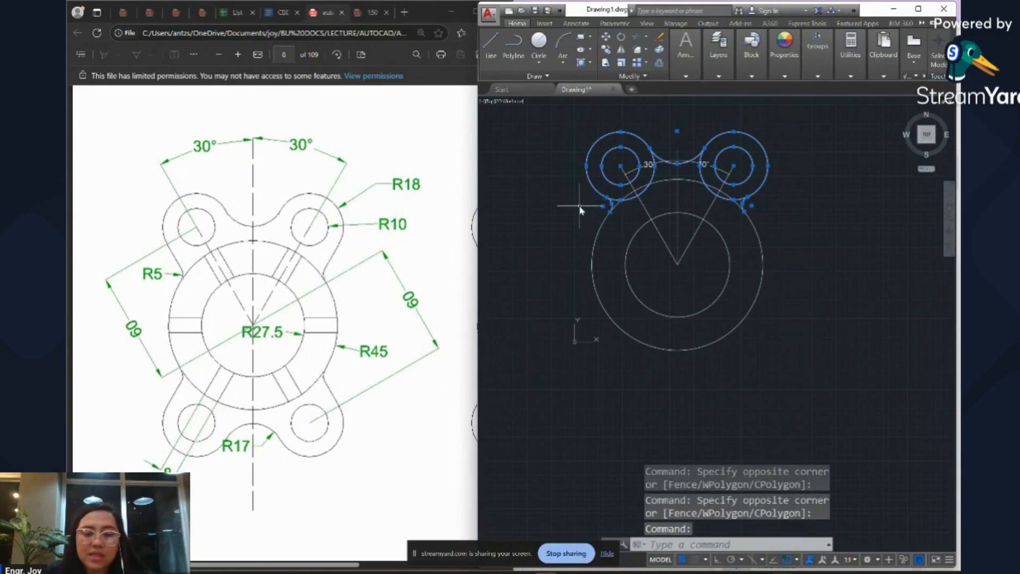
text(MI)
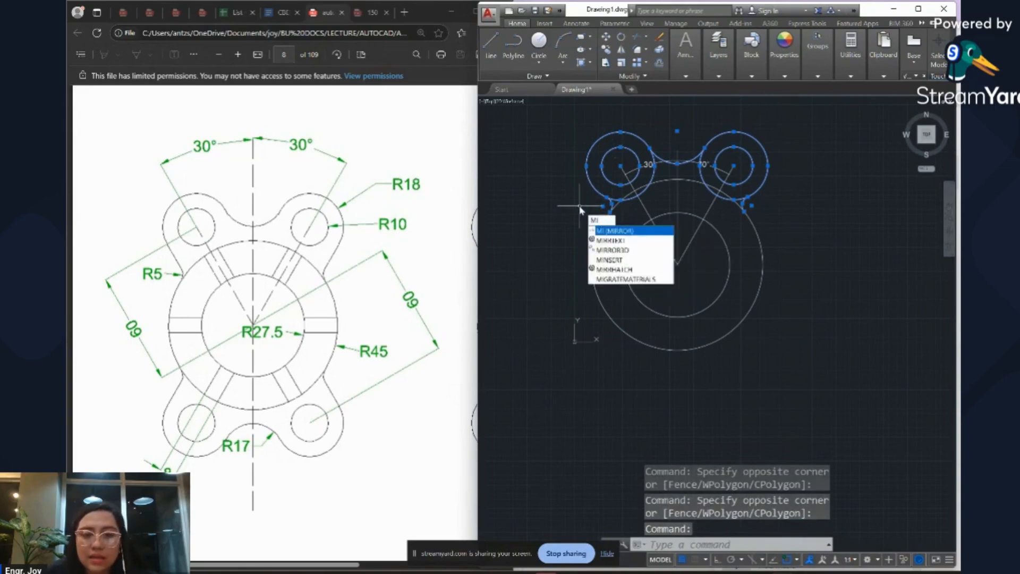
key(Return)
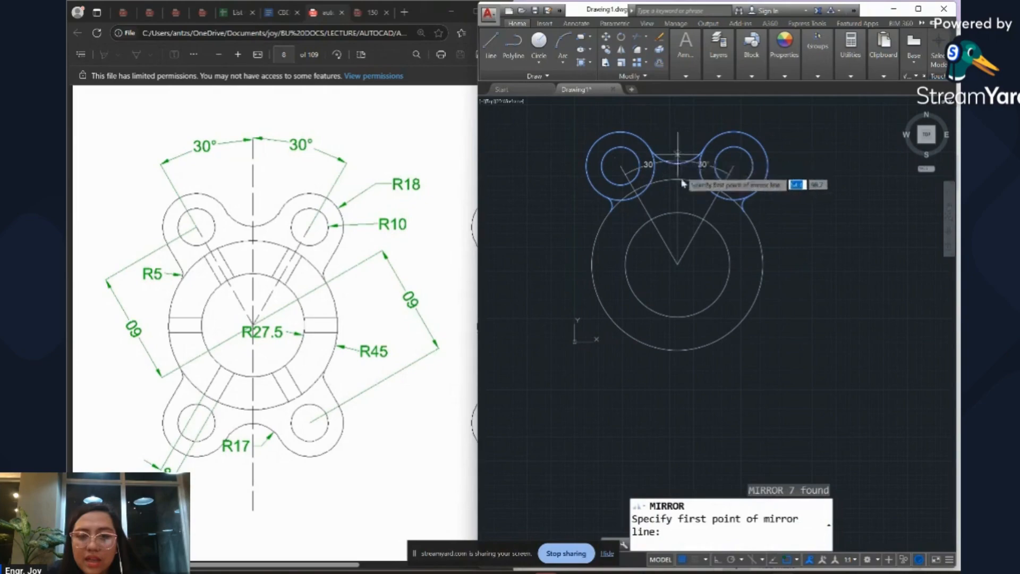
click(678, 265)
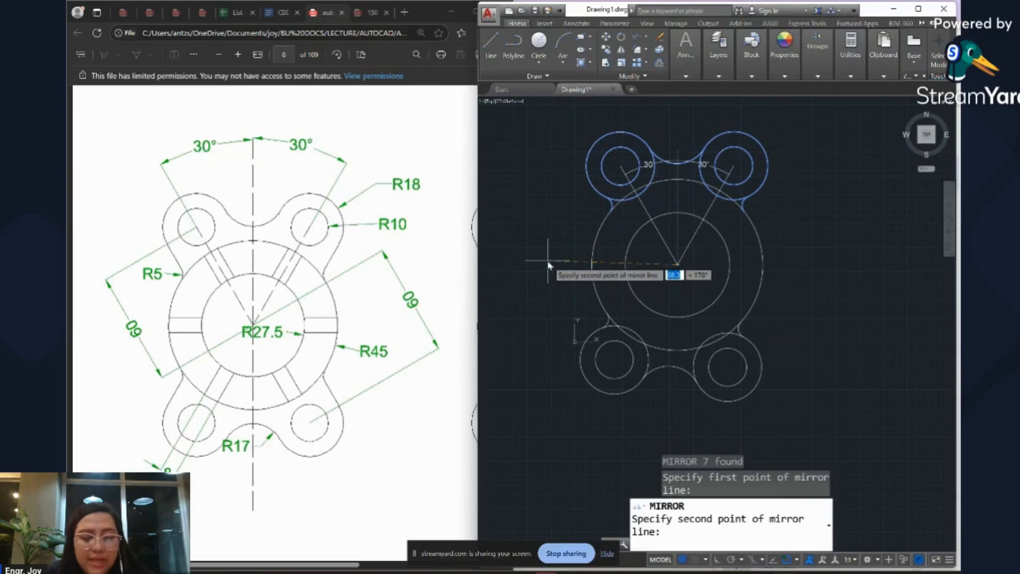
key(F8)
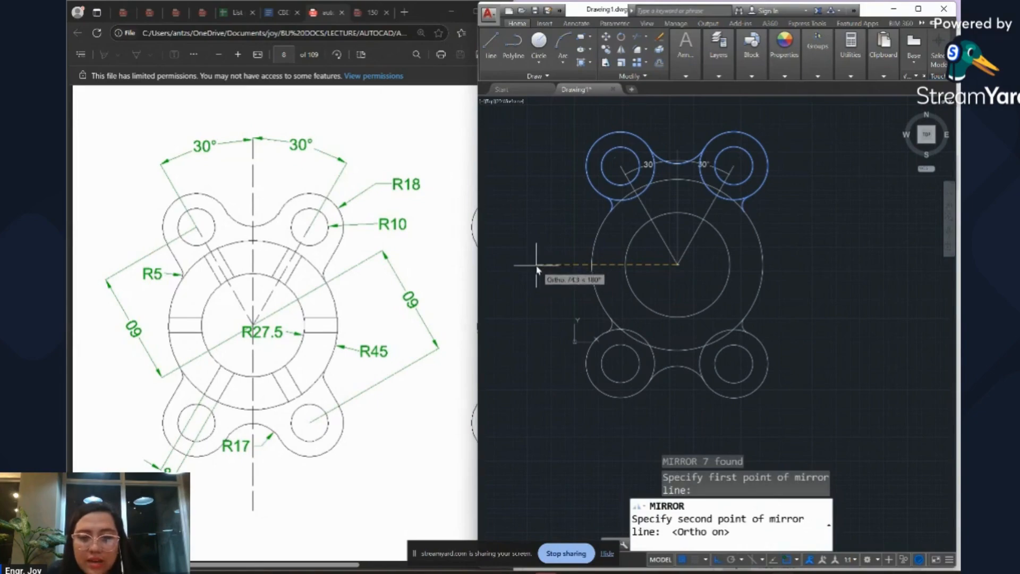
click(537, 266)
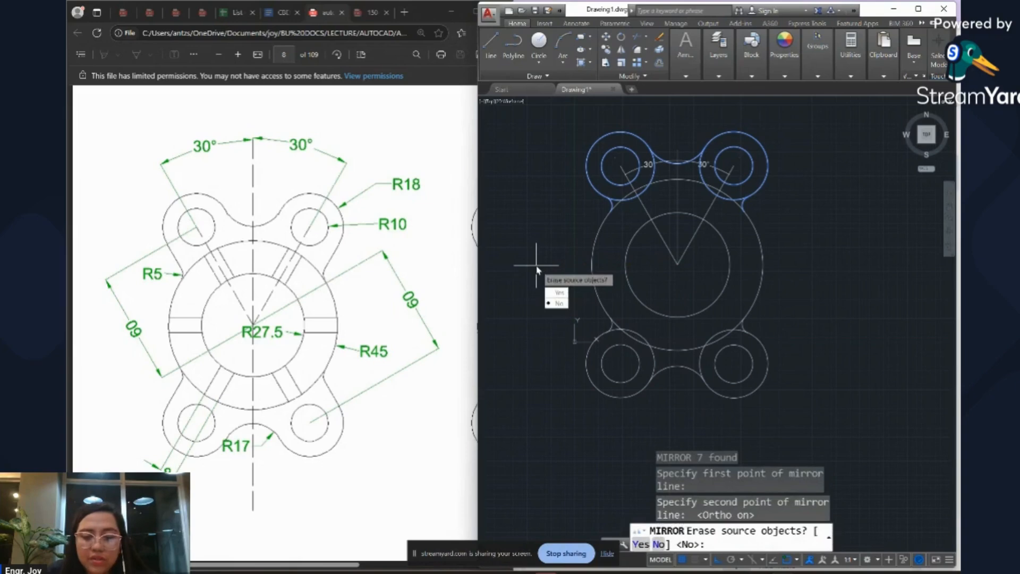
key(Return)
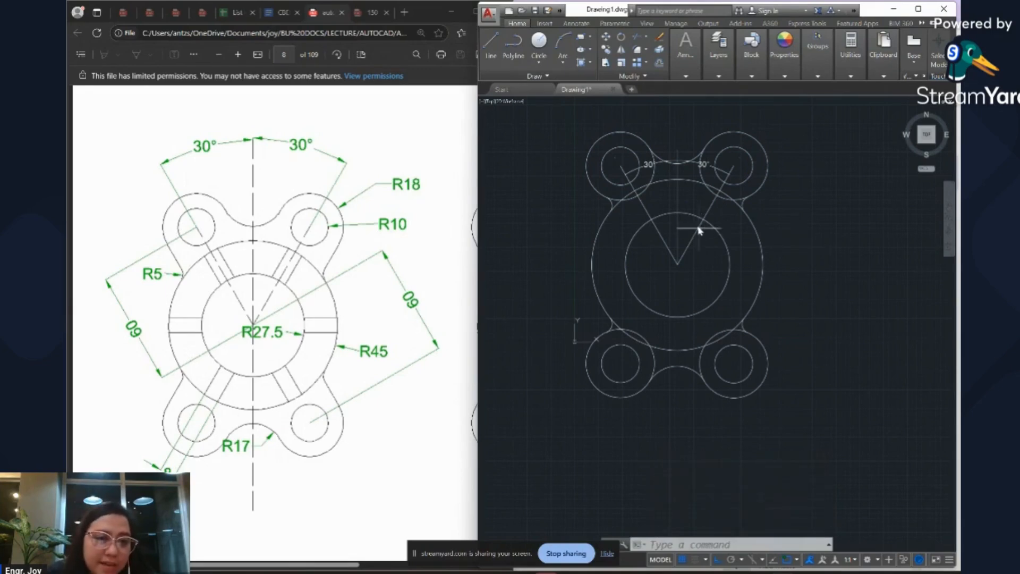
Examine the radial slot width and slot lines between the R27.5 and R45 circles in the PDF drawing.
scroll(632, 189, up, 5)
scroll(631, 189, down, 5)
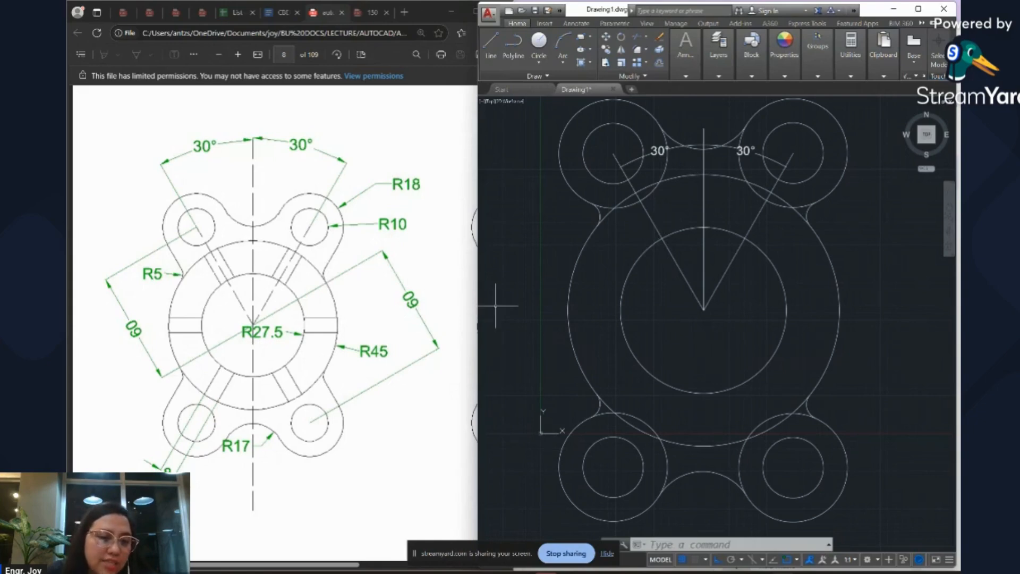
ctrl+scroll(156, 466, up, 6)
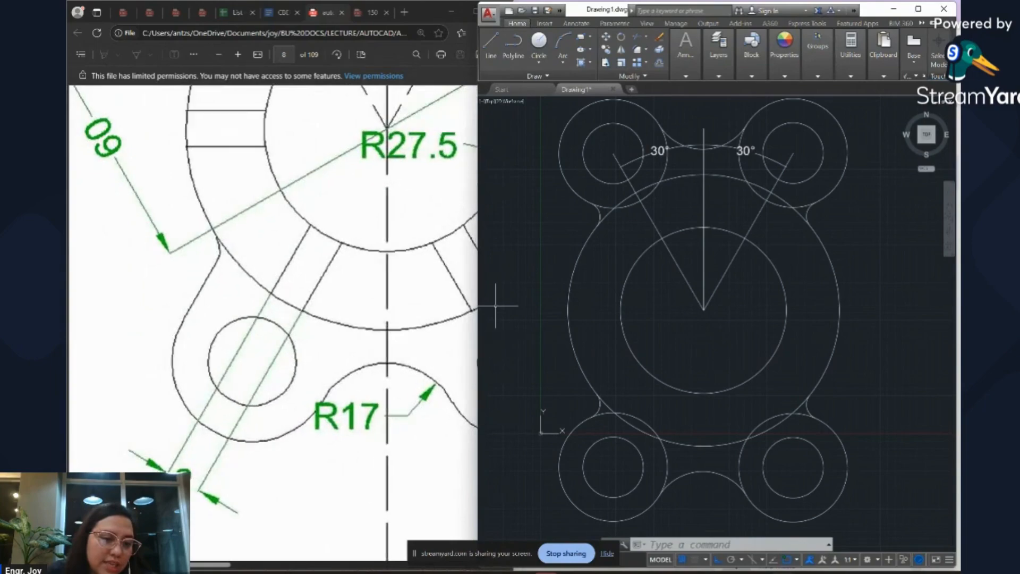
ctrl+scroll(165, 476, up, 2)
ctrl+scroll(165, 476, down, 8)
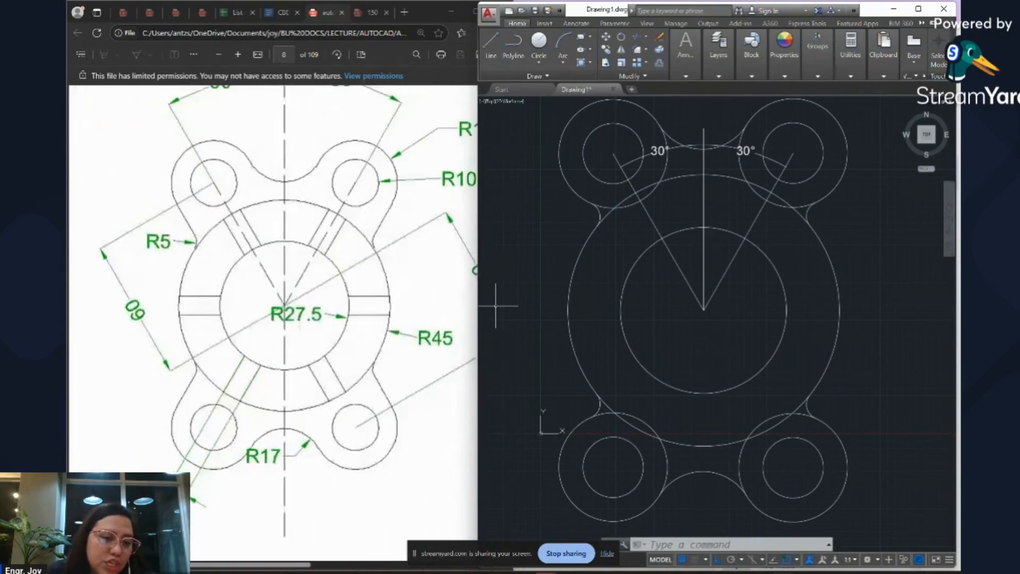
ctrl+scroll(155, 499, up, 2)
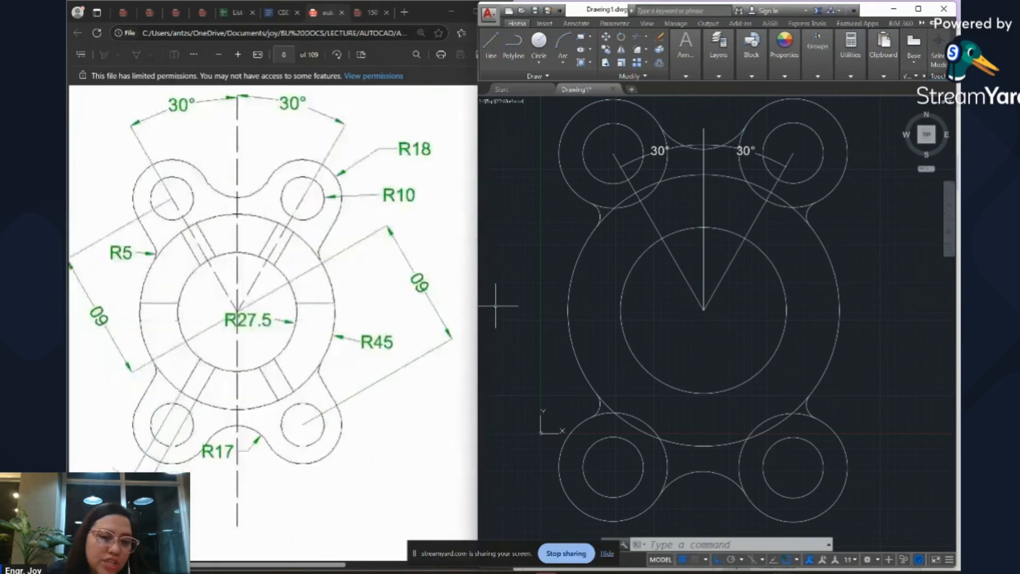
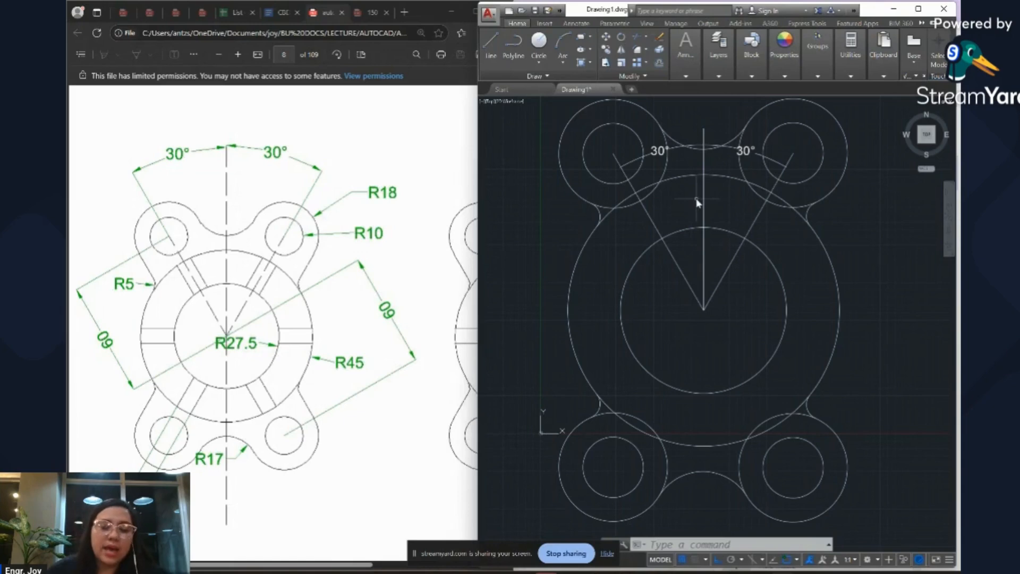
Offset the left 30° radial line by 4 to both sides to form the upper left slot edges.
text(O)
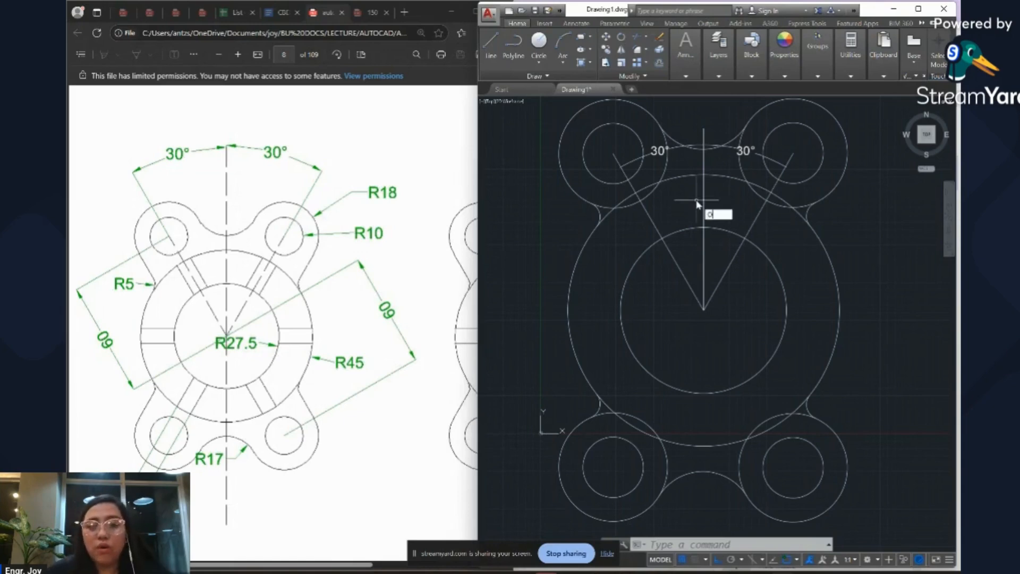
key(Return)
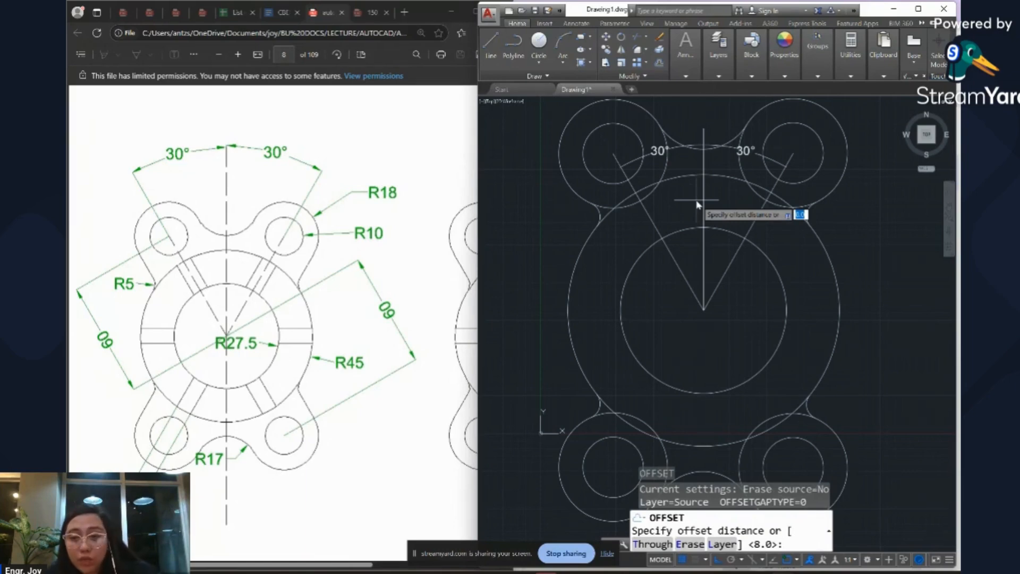
text(4)
key(Return)
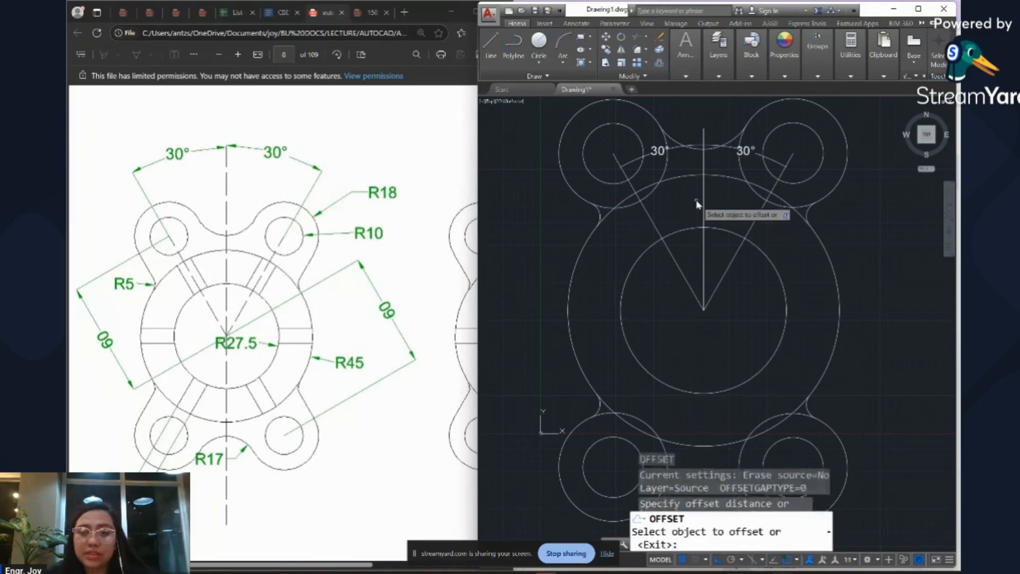
click(651, 224)
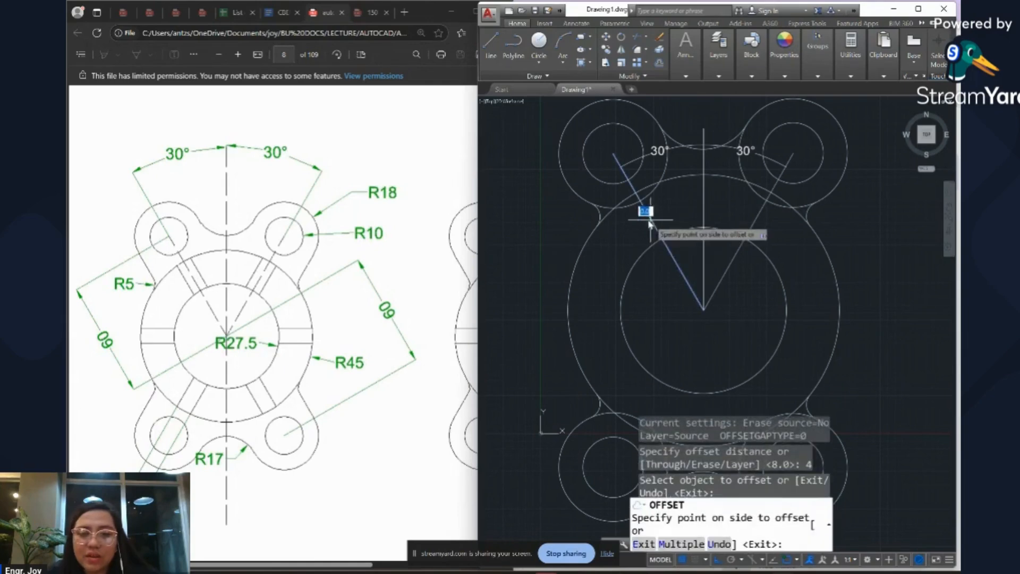
click(620, 242)
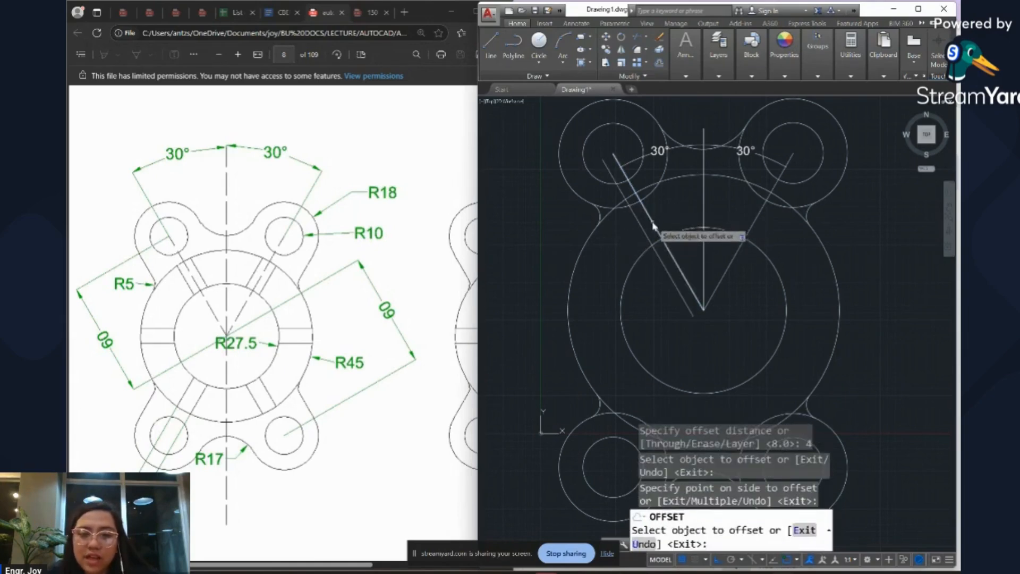
click(654, 223)
click(686, 193)
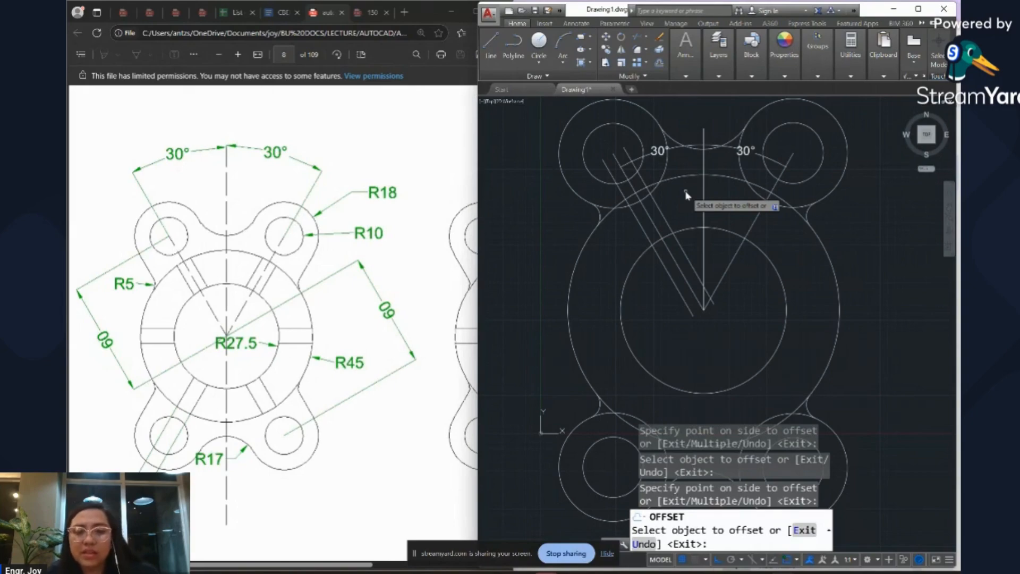
key(Escape)
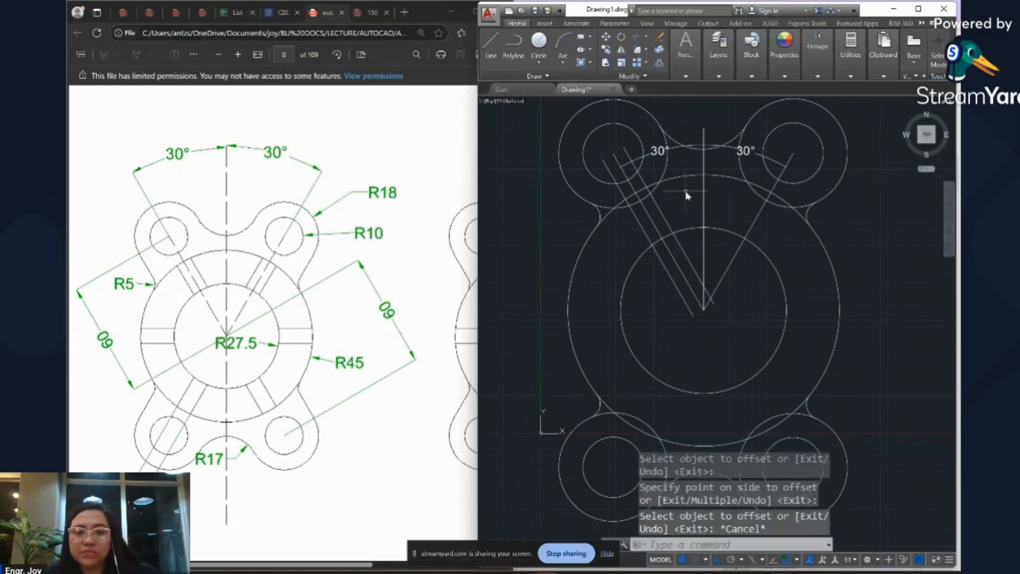
click(663, 215)
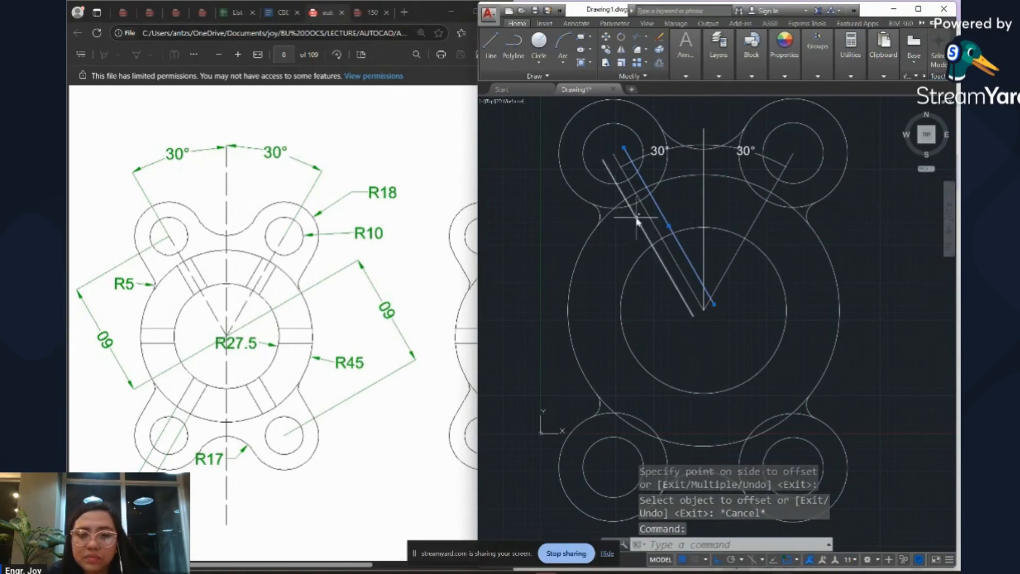
click(638, 223)
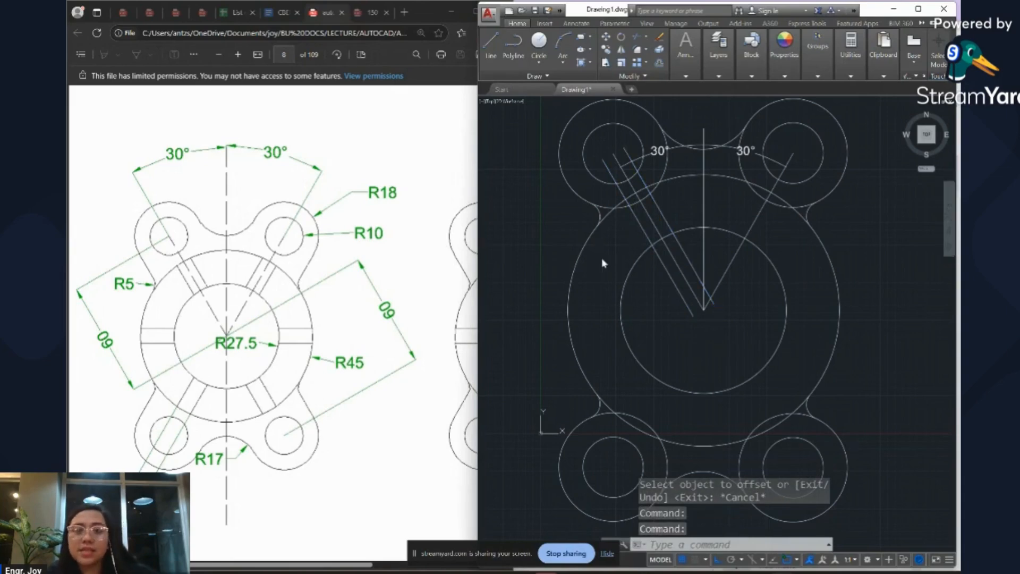
key(Escape)
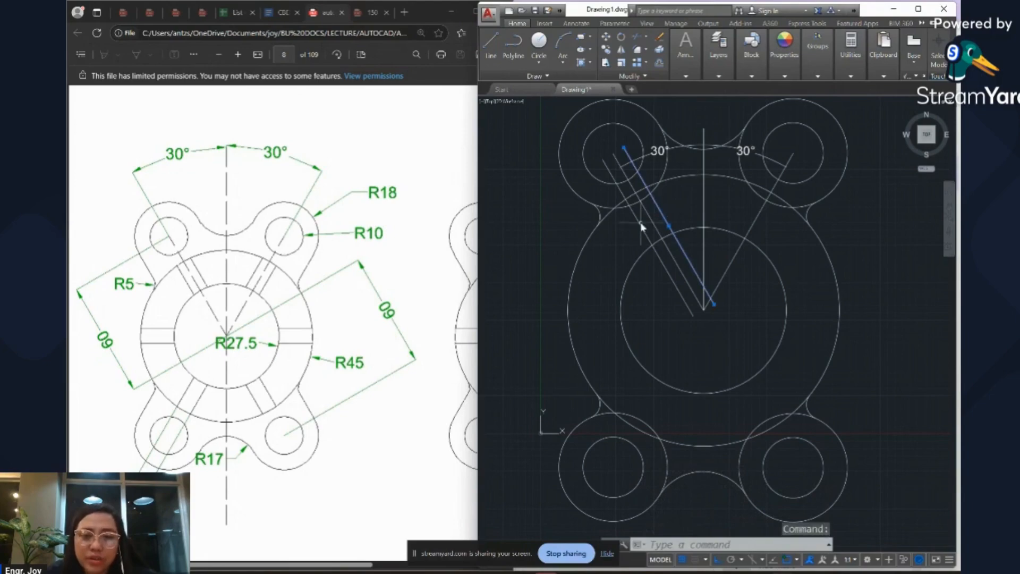
key(Escape)
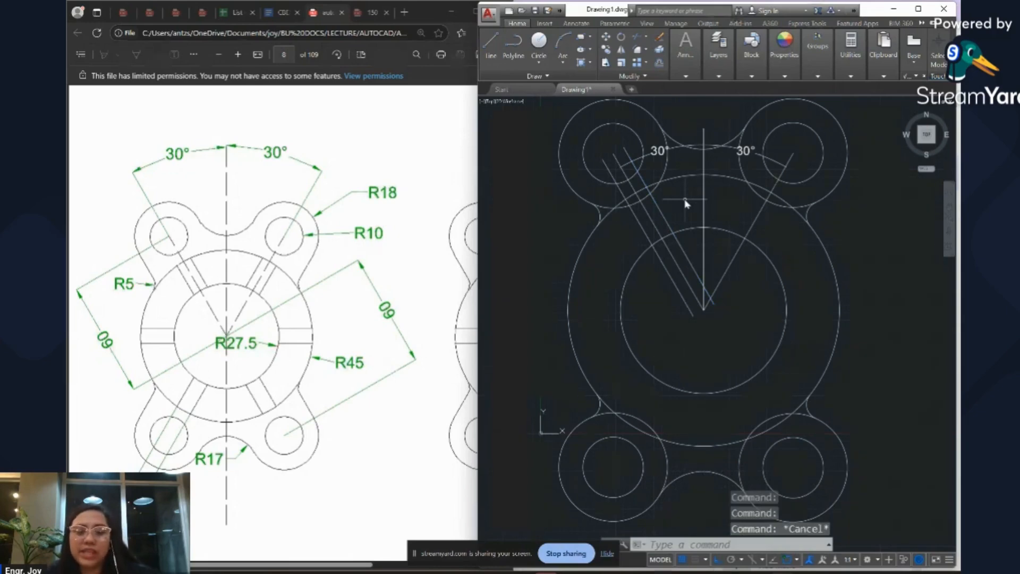
Offset the right 30° radial line to both sides with the same distance of 4.
key(Return)
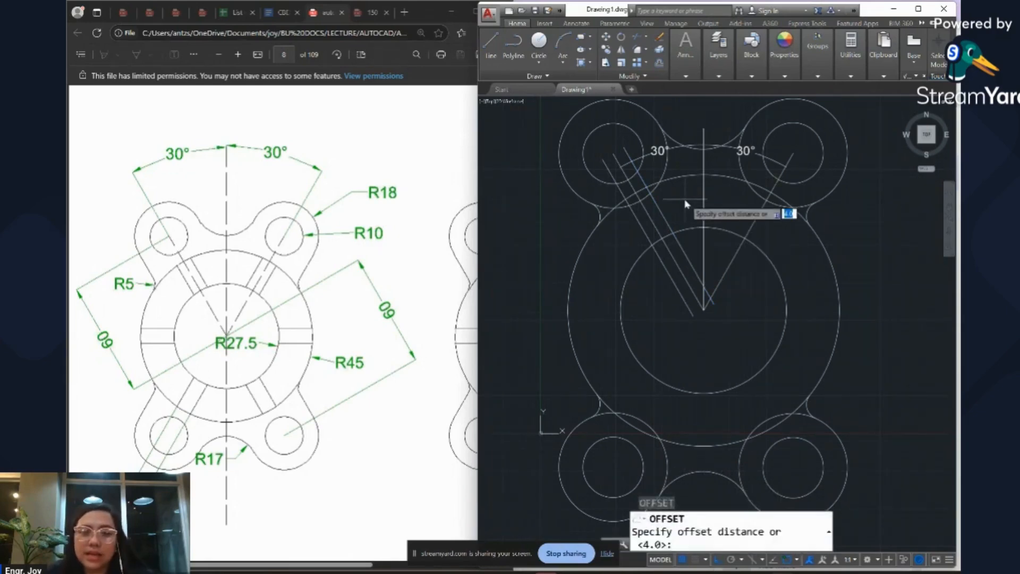
key(Return)
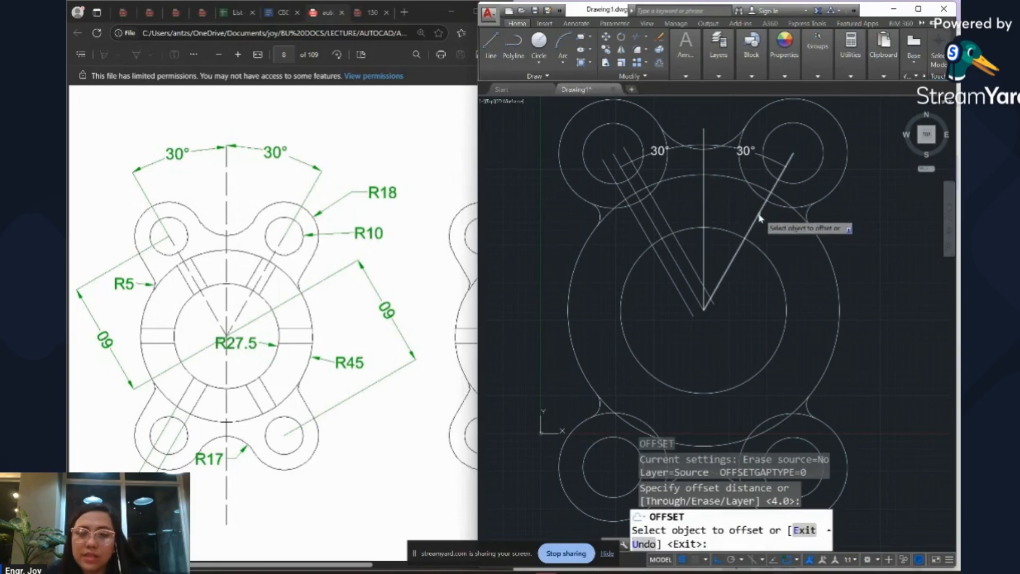
click(759, 217)
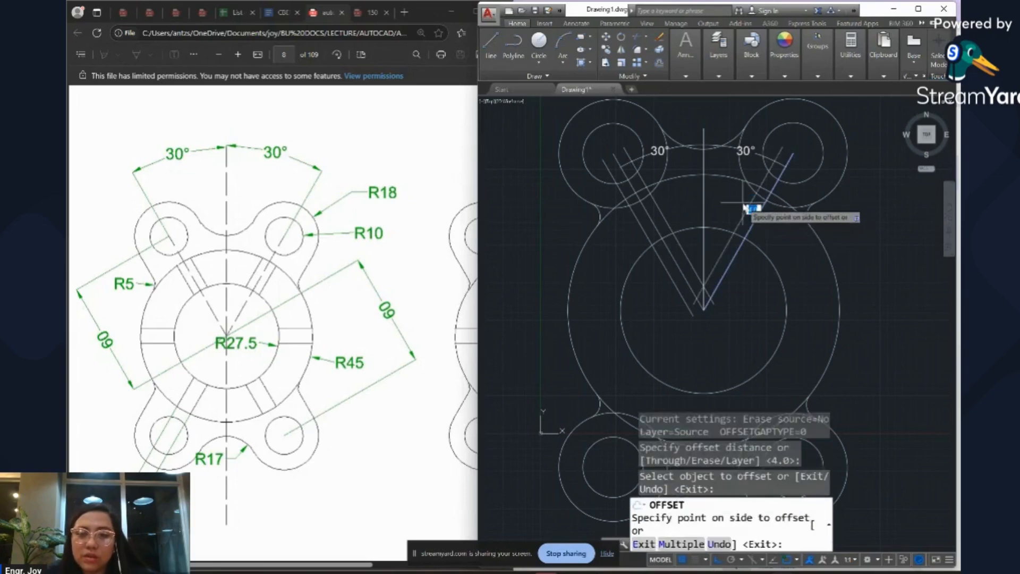
click(745, 208)
click(761, 219)
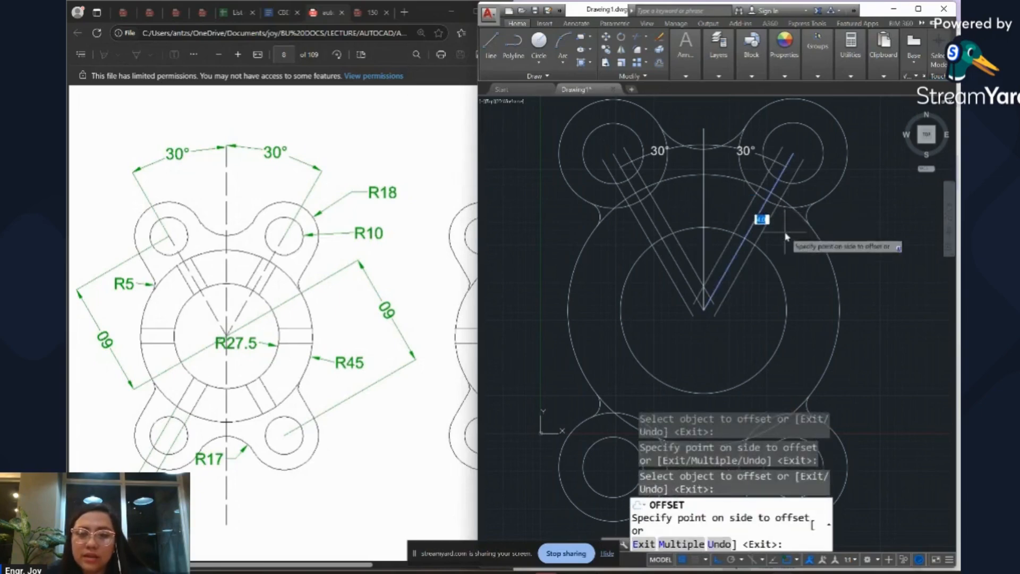
click(788, 234)
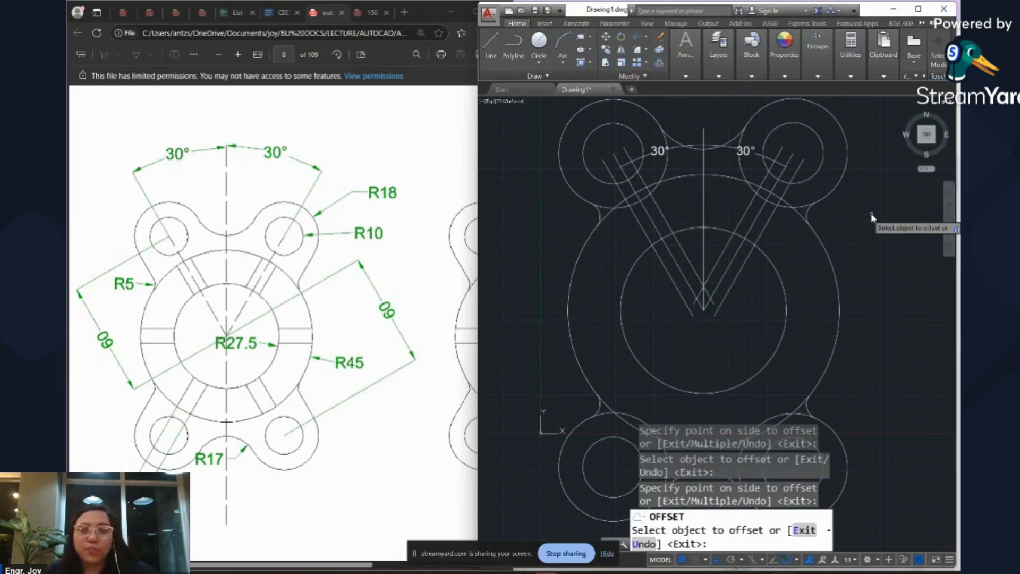
key(Return)
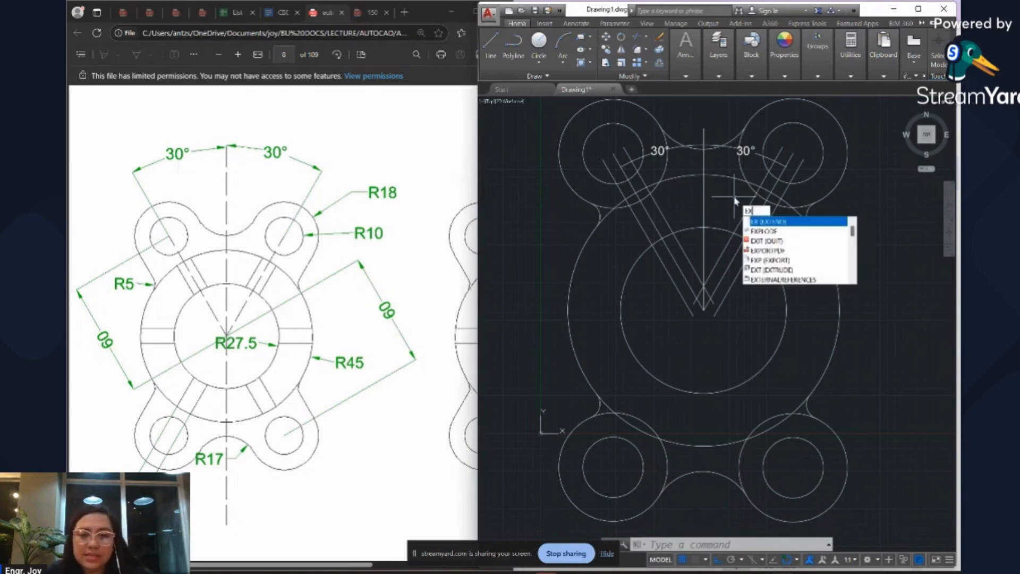
key(Return)
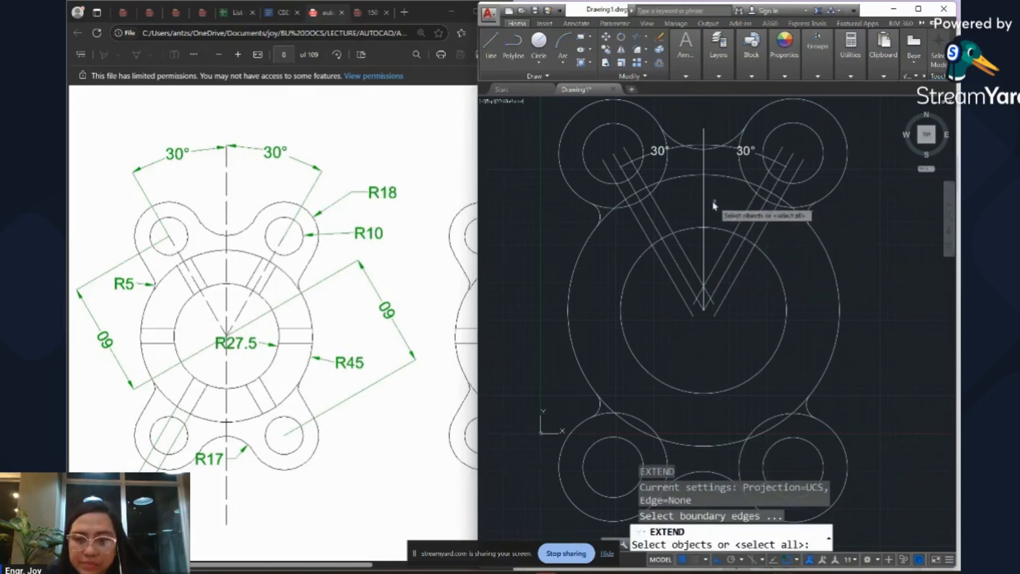
click(703, 263)
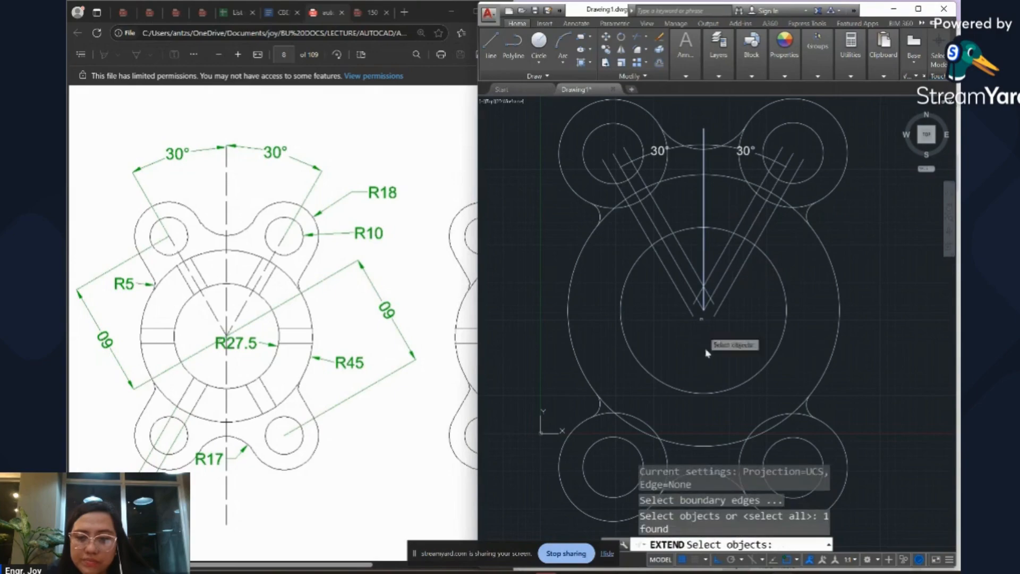
click(704, 395)
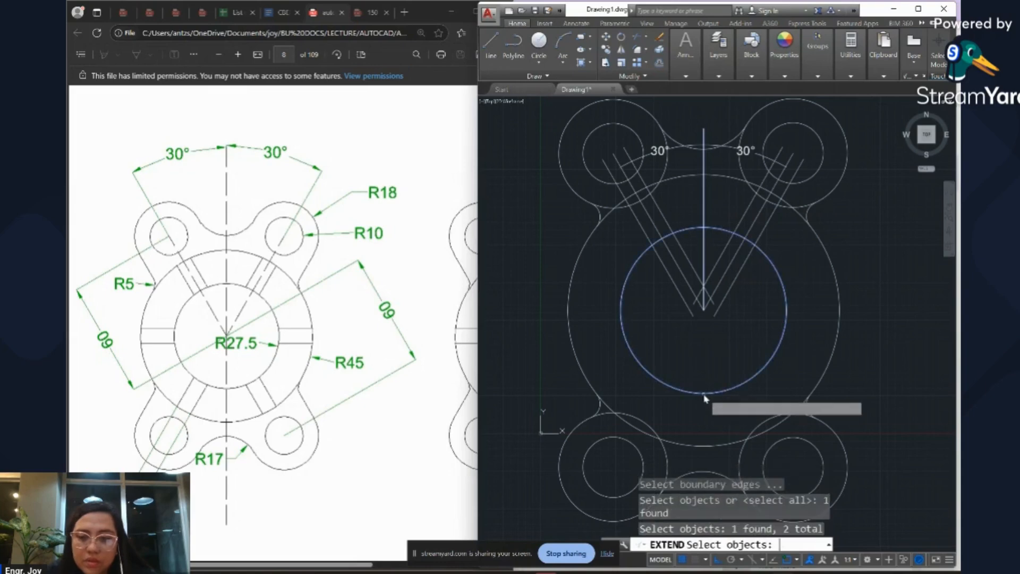
key(Return)
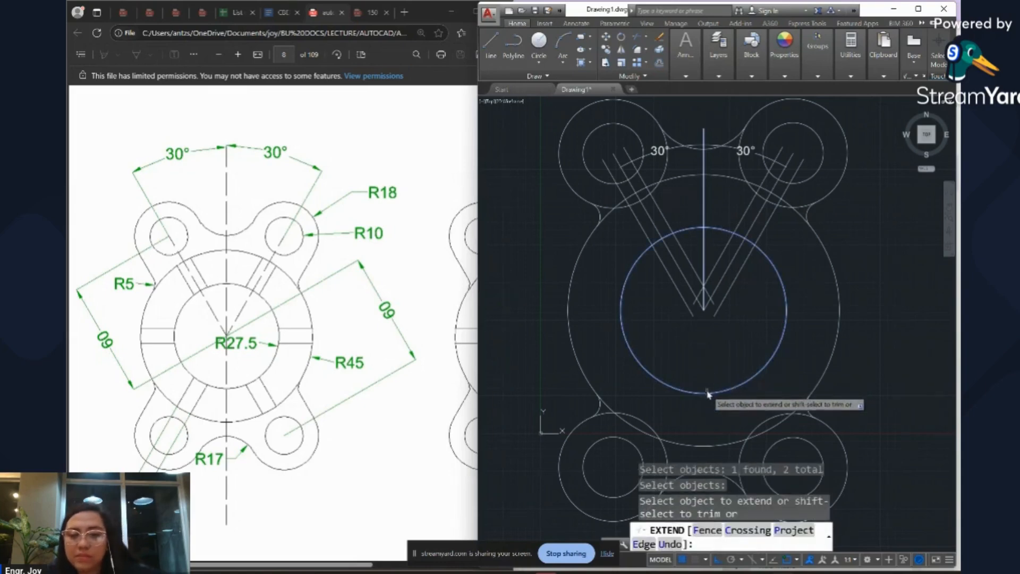
key(Escape)
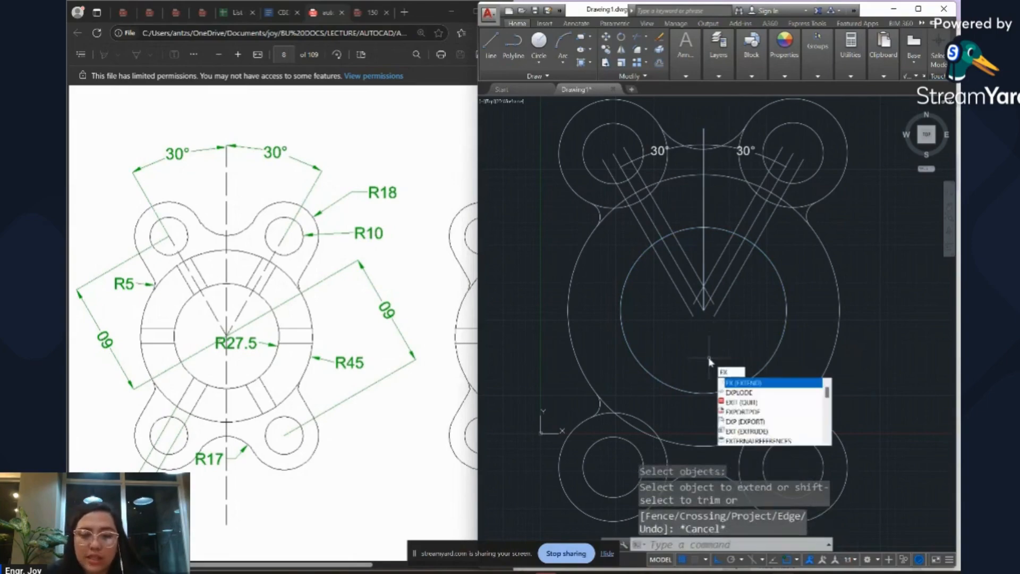
Extend the vertical centreline and the outer offset line of the right slot downward across the flange, using all objects as boundaries.
text(FX)
key(Return)
key(Return)
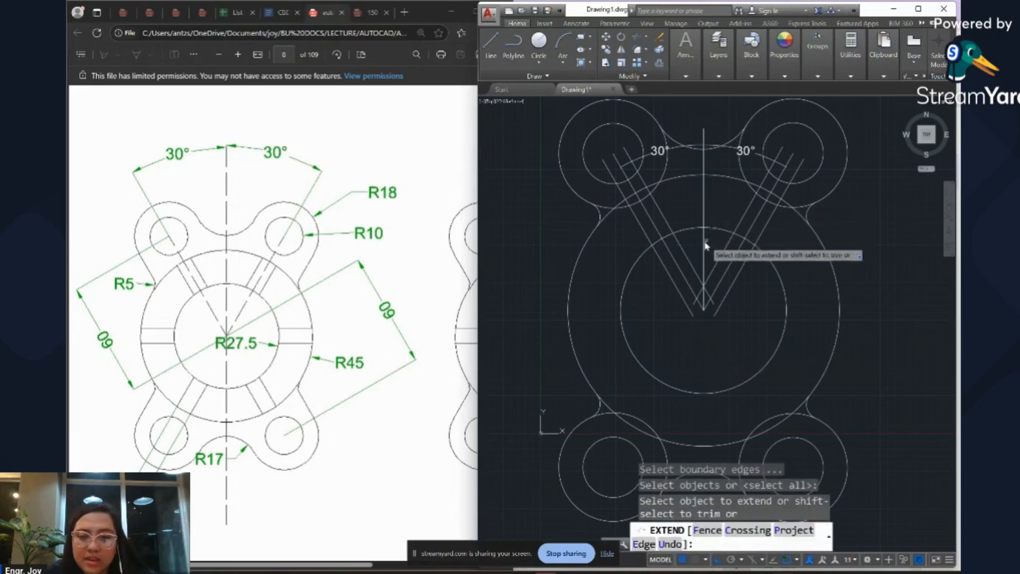
click(705, 281)
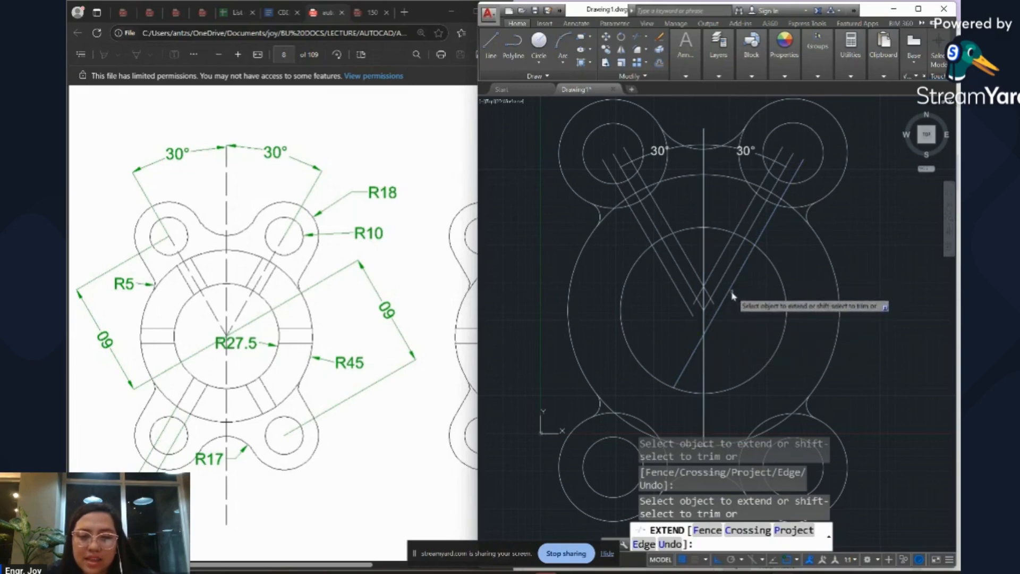
click(732, 295)
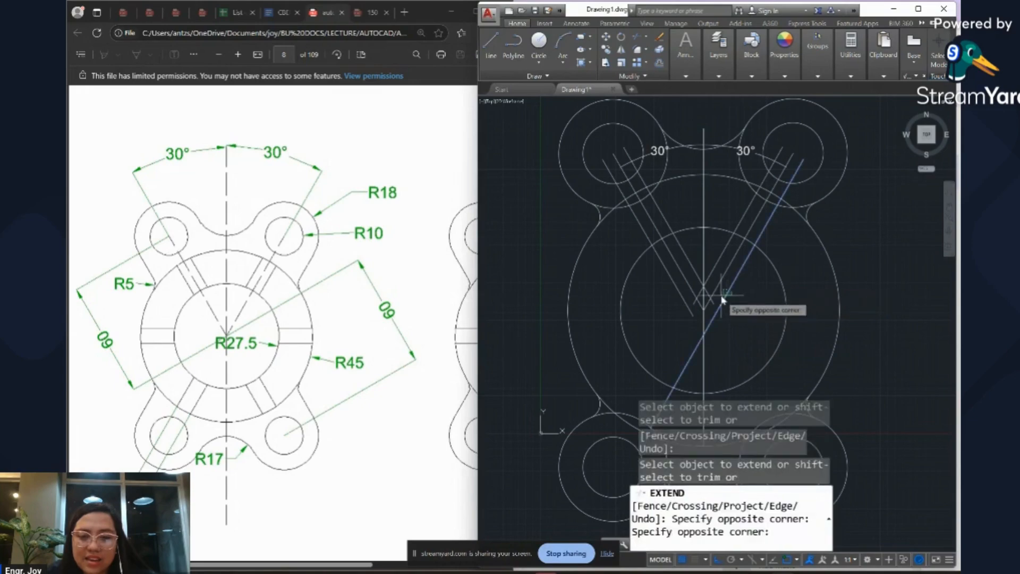
click(722, 300)
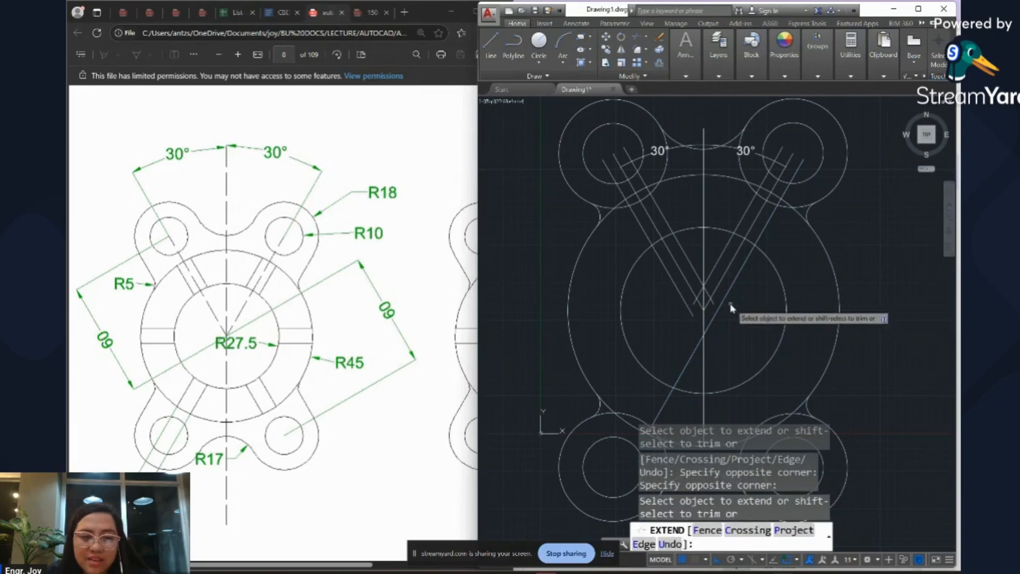
Extend the right 30° radial line and its two offset lines across the inner circle toward the lower left lobe.
click(730, 303)
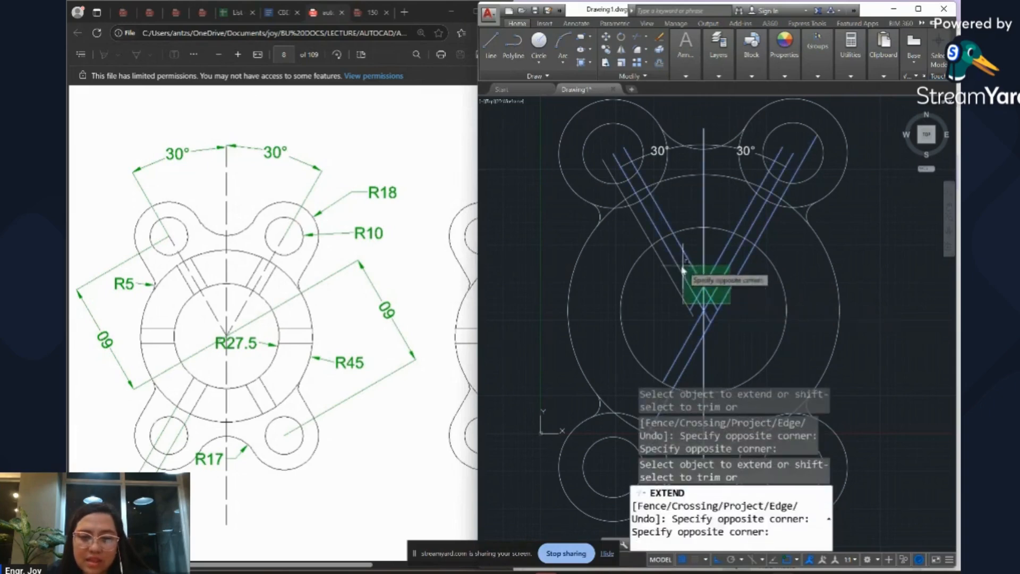
click(655, 278)
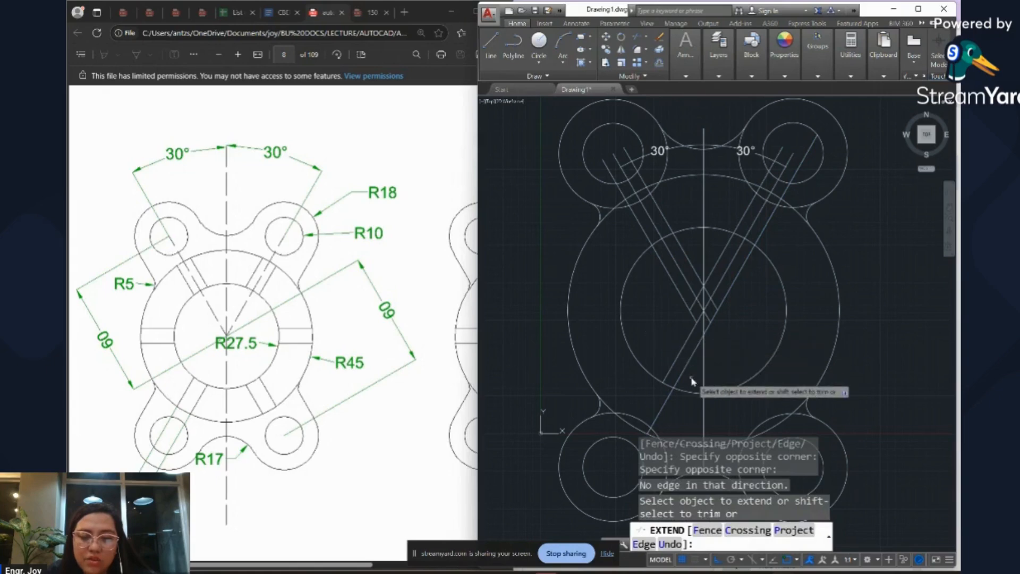
click(692, 377)
click(650, 334)
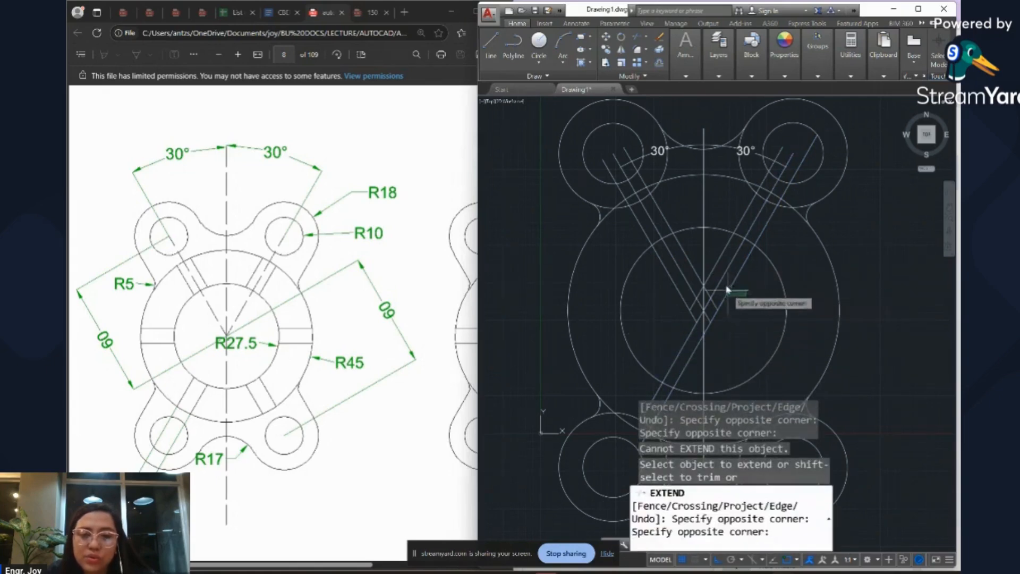
click(746, 287)
click(713, 264)
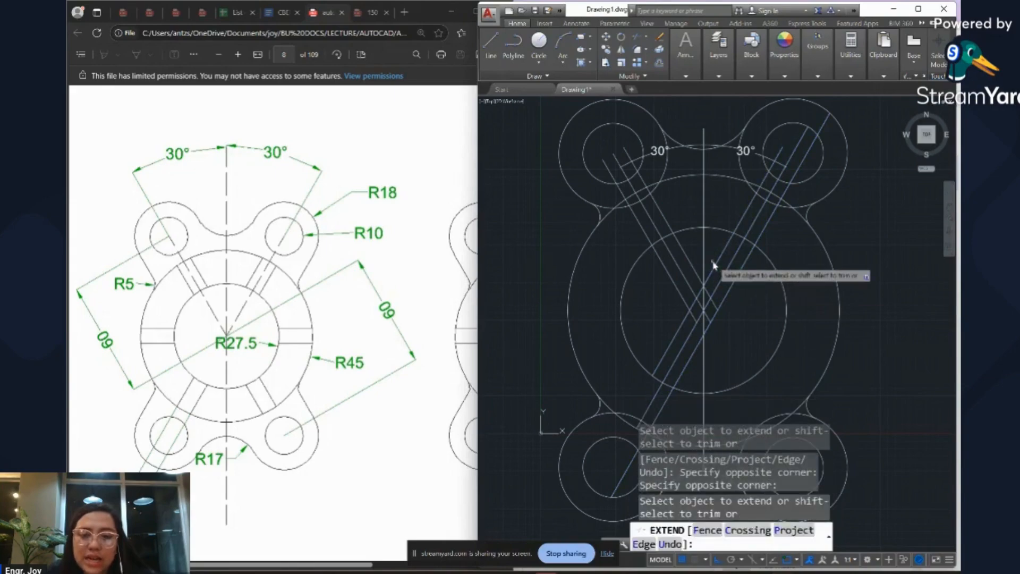
click(689, 380)
click(659, 360)
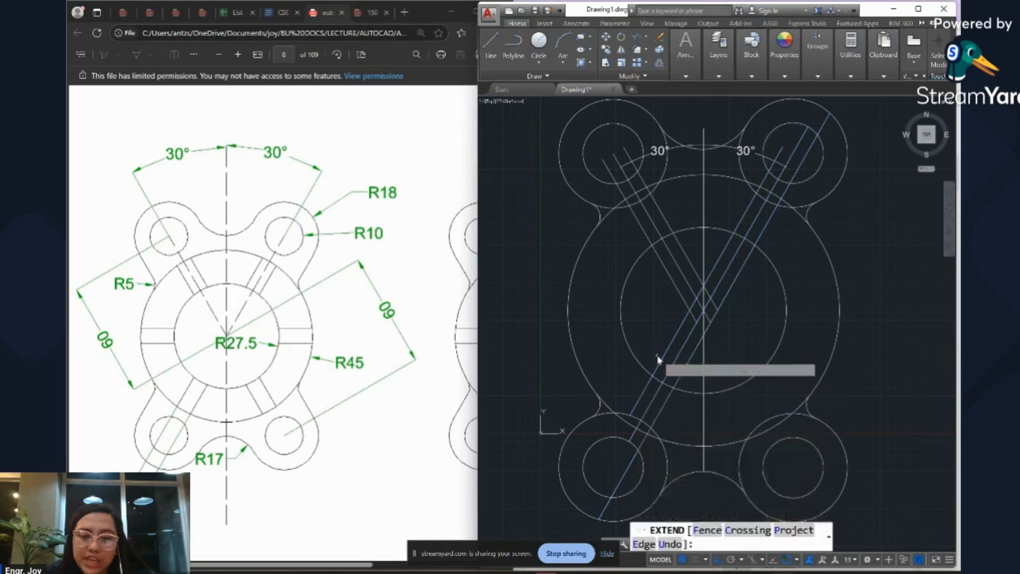
Extend the right radial line and its offsets further through the circles of the lower left lobe.
click(668, 409)
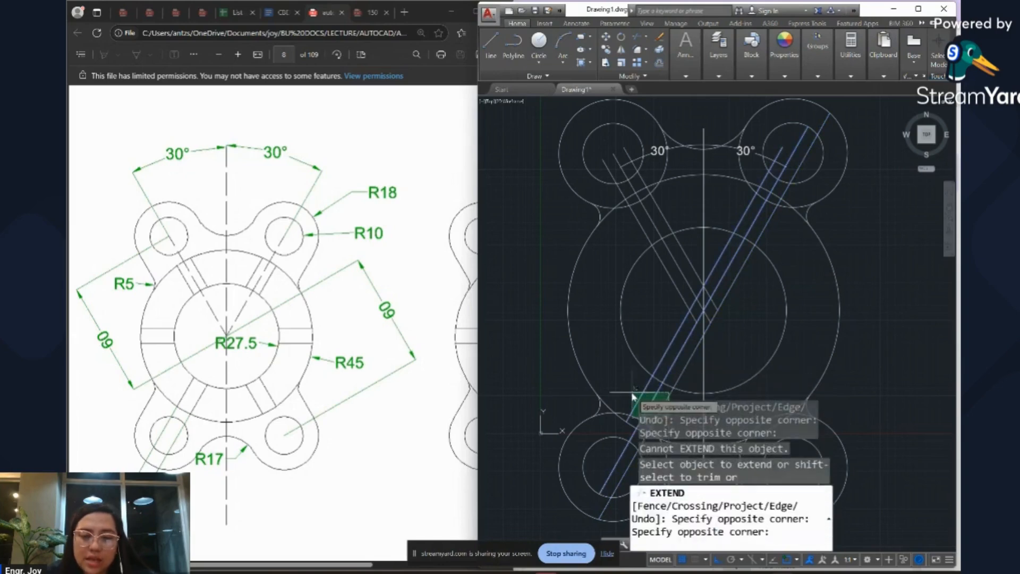
click(647, 400)
click(671, 427)
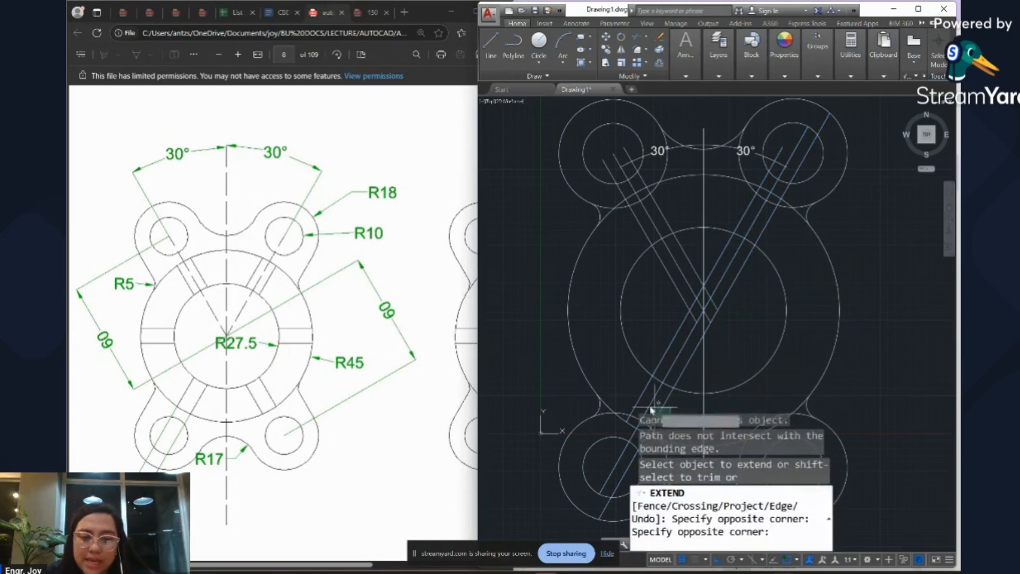
click(627, 448)
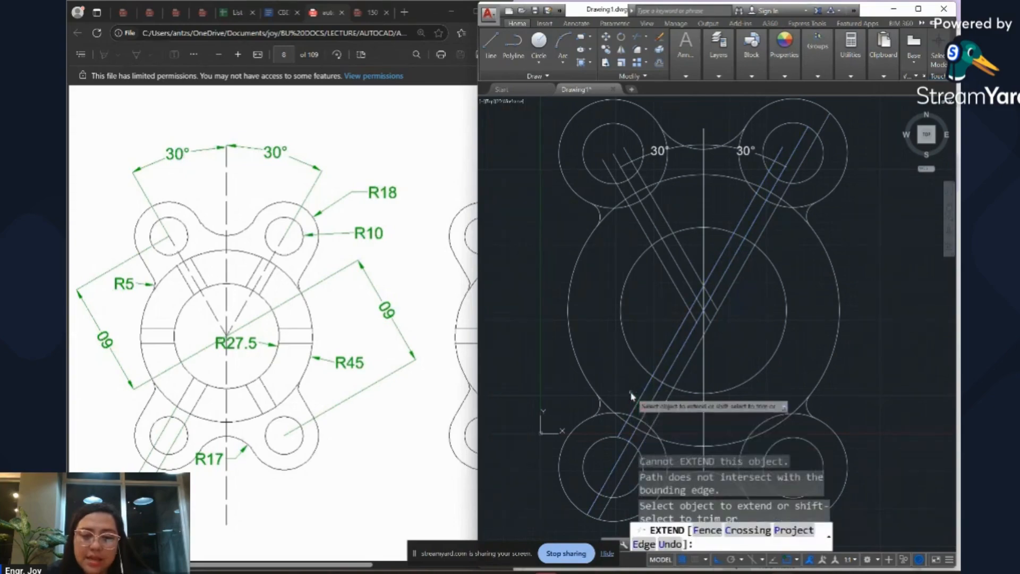
click(637, 441)
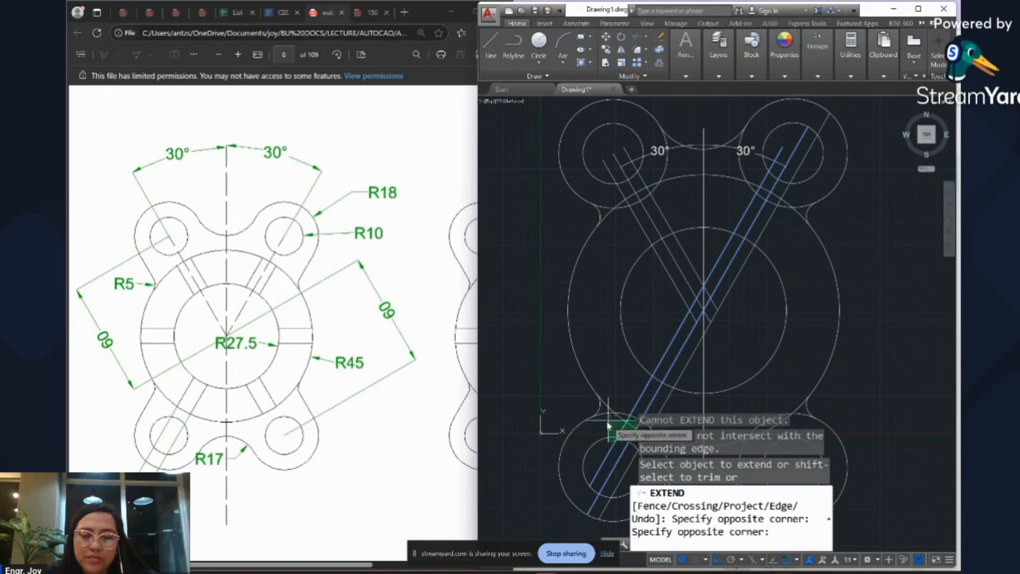
click(600, 434)
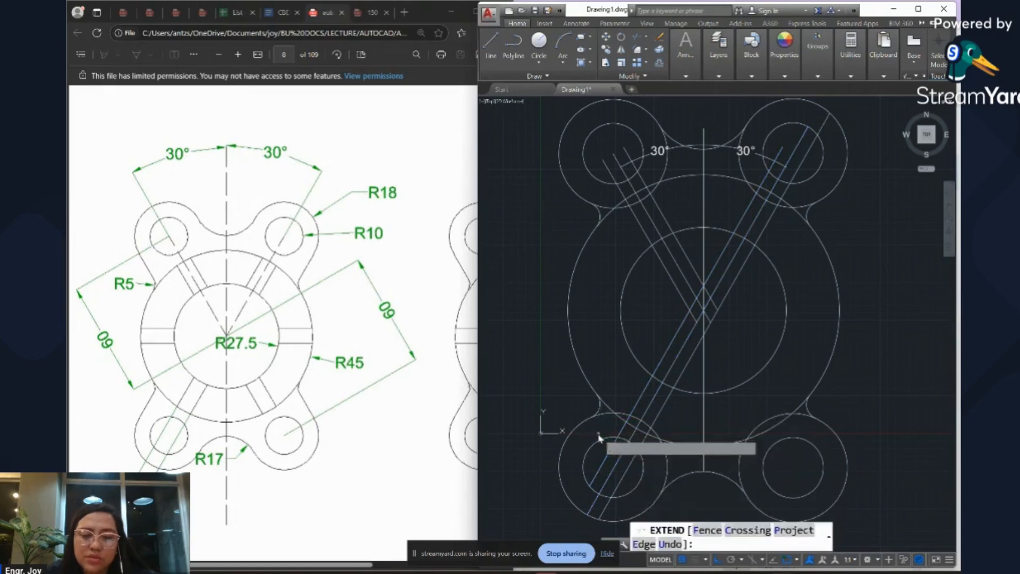
click(614, 470)
click(596, 463)
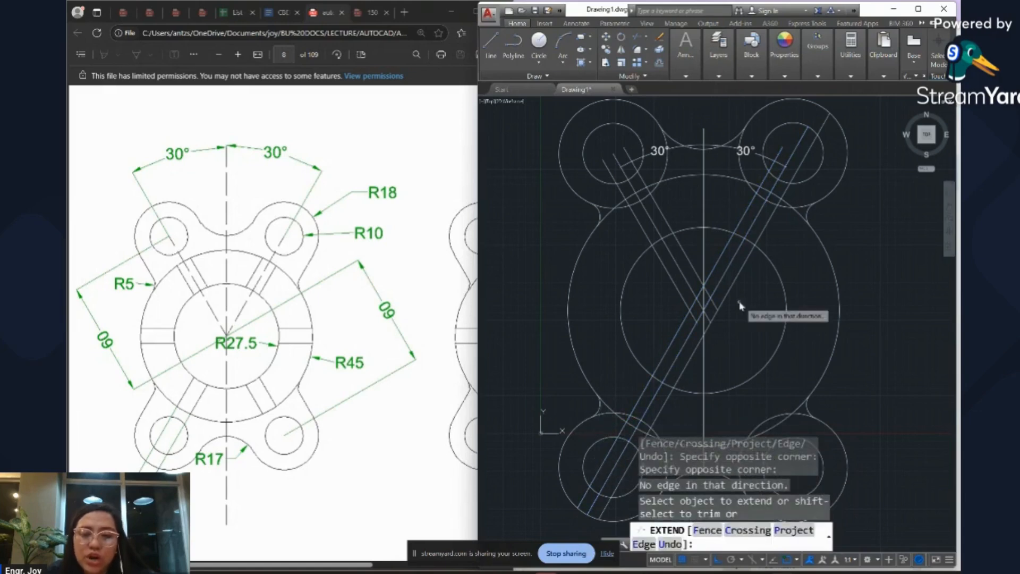
Extend the left 30° radial line and its two offset lines through the flange centre toward the lower right lobe.
click(683, 262)
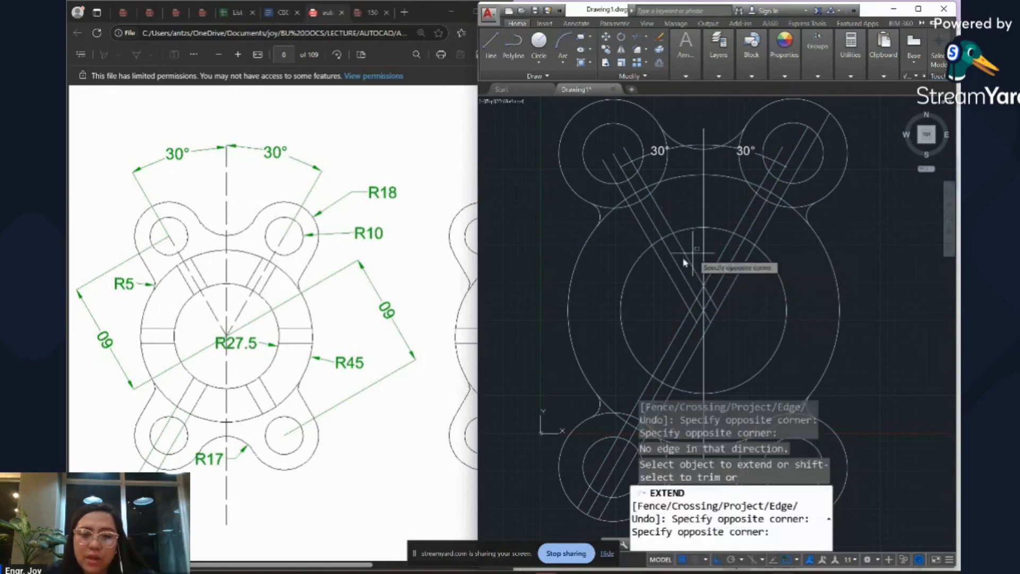
click(667, 282)
click(728, 319)
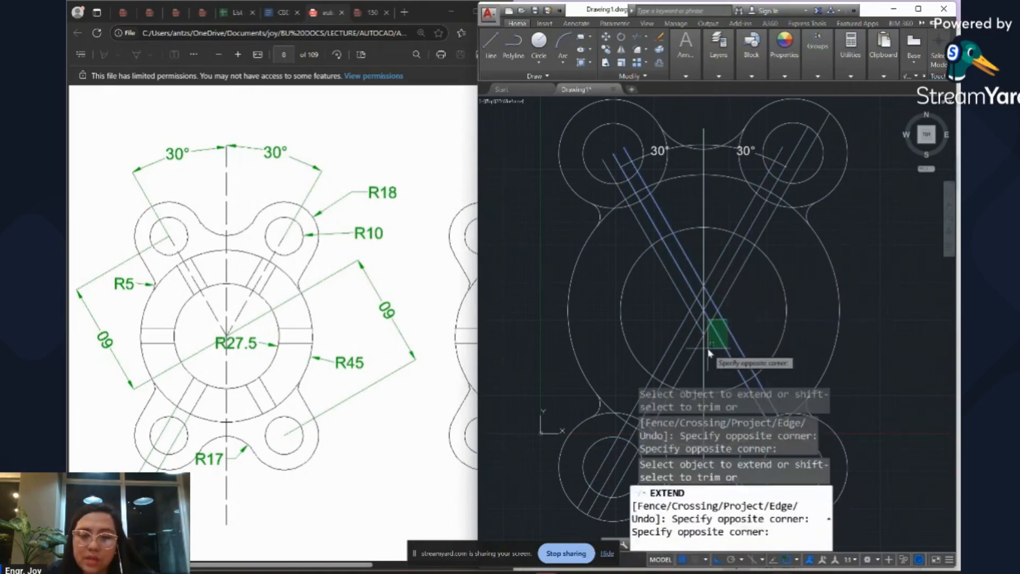
click(709, 352)
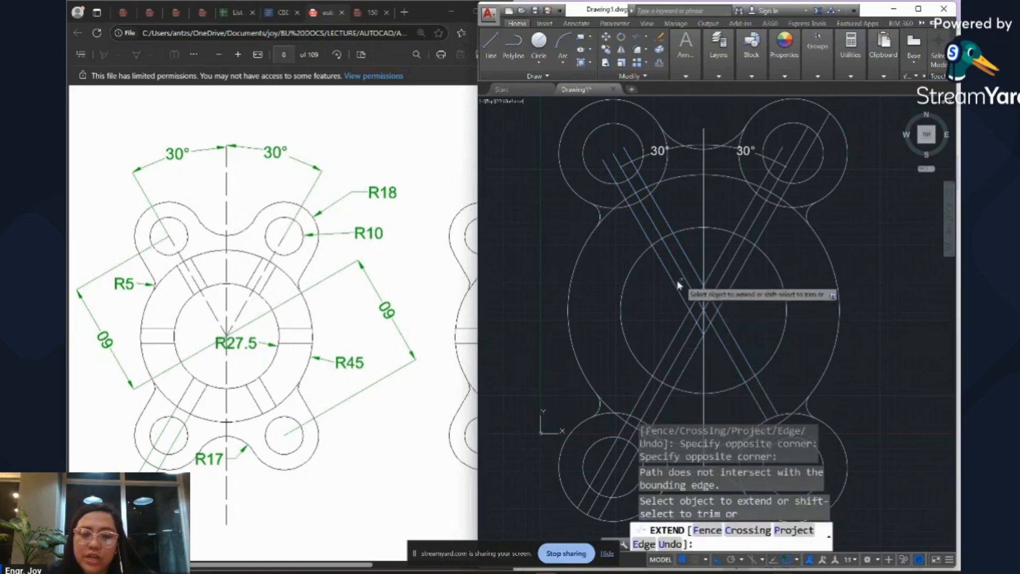
click(671, 291)
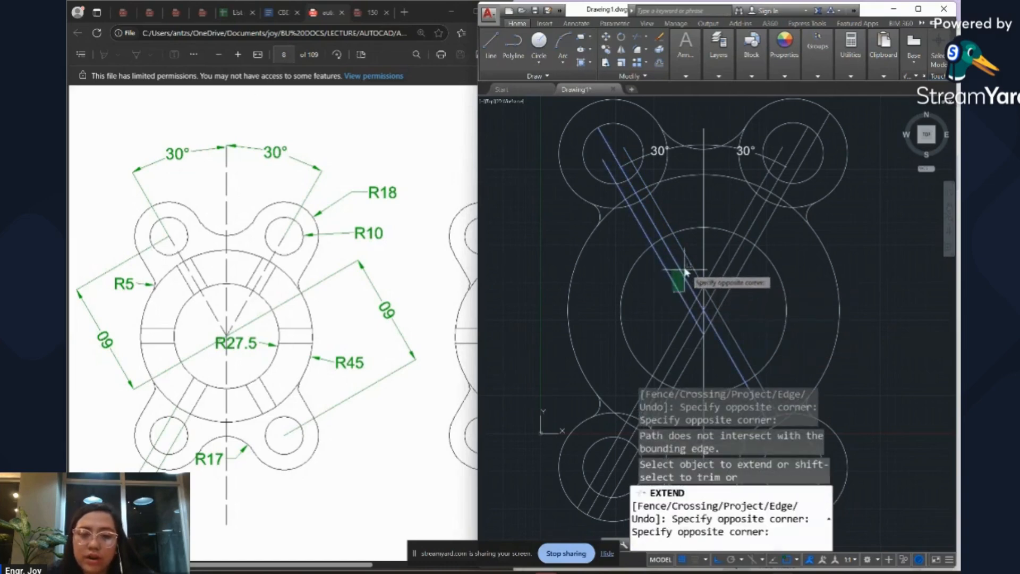
click(690, 274)
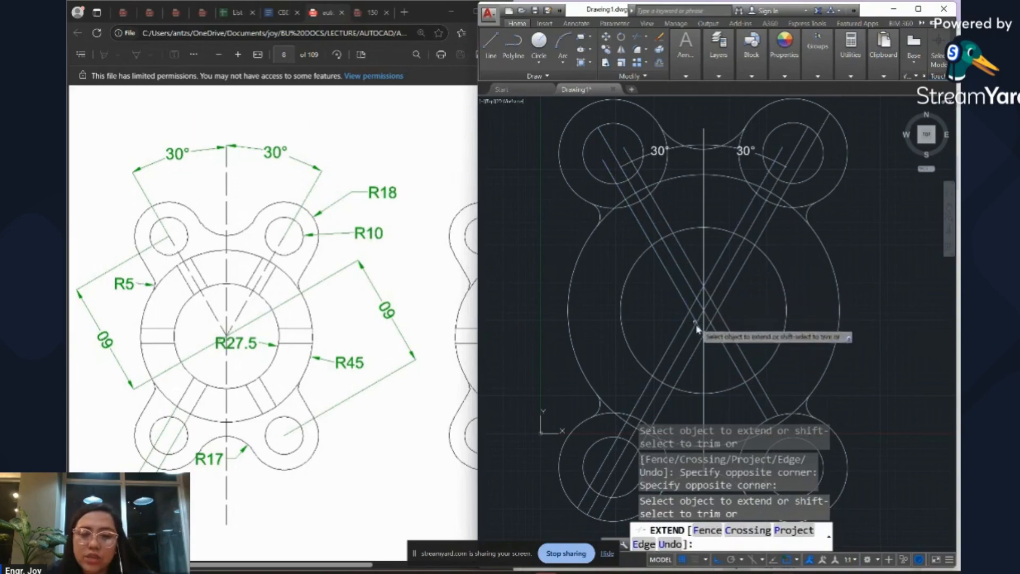
click(700, 332)
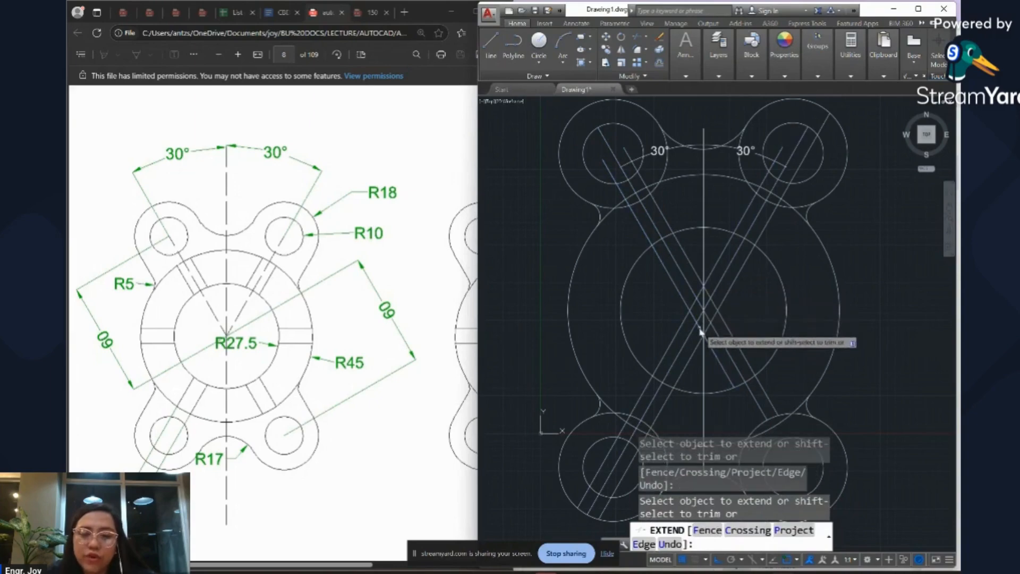
Extend the left radial line and its offsets beyond the R45 circle into the inner circle of the lower right lobe.
click(778, 390)
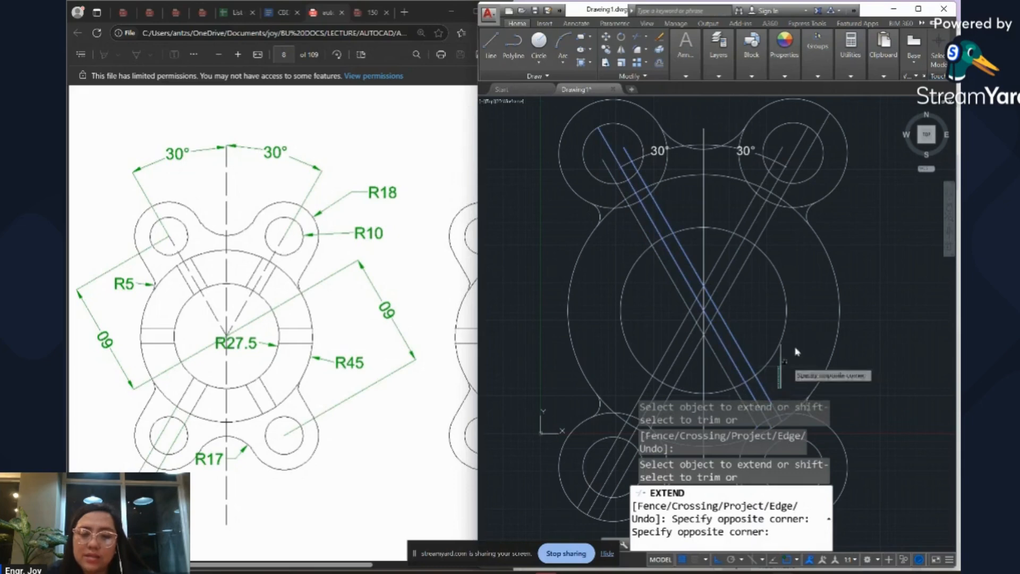
scroll(839, 274, down, 5)
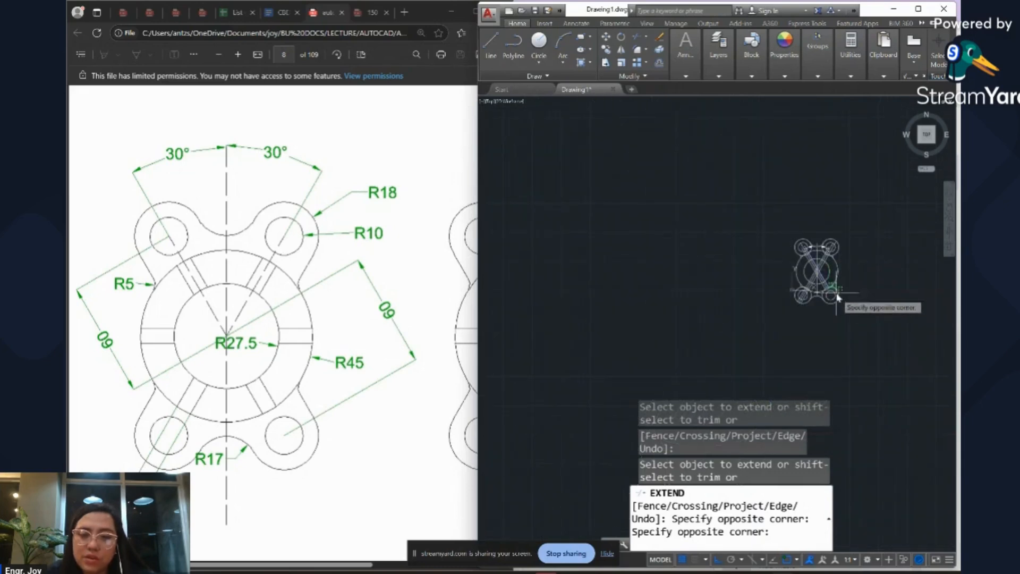
scroll(838, 296, up, 8)
scroll(838, 297, down, 5)
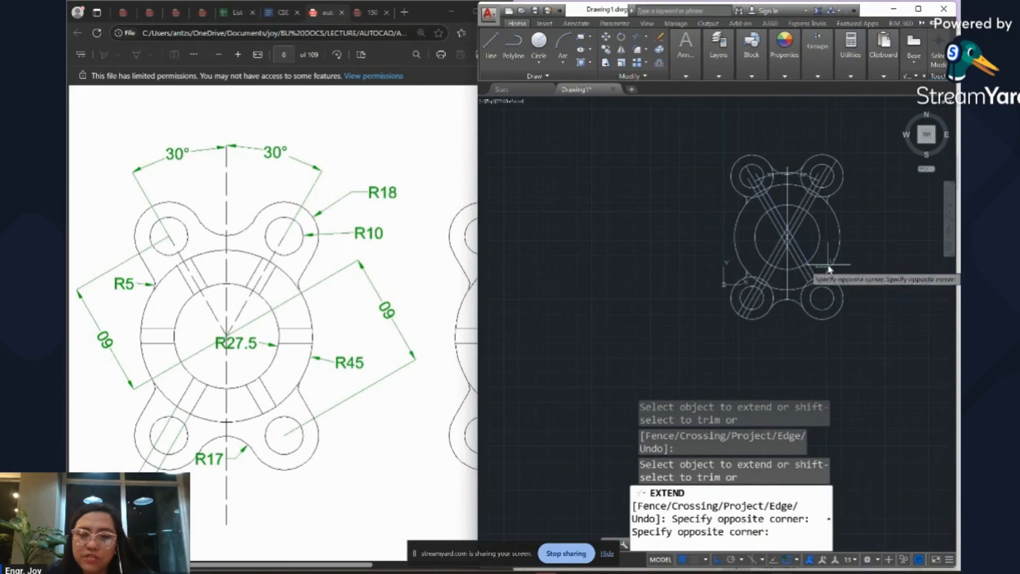
scroll(828, 274, up, 6)
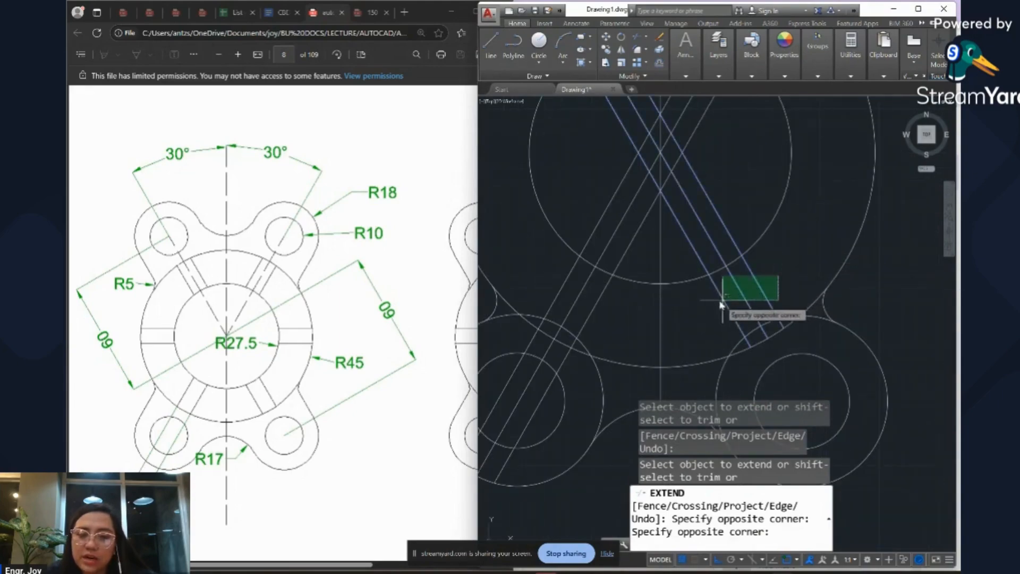
click(718, 301)
click(717, 319)
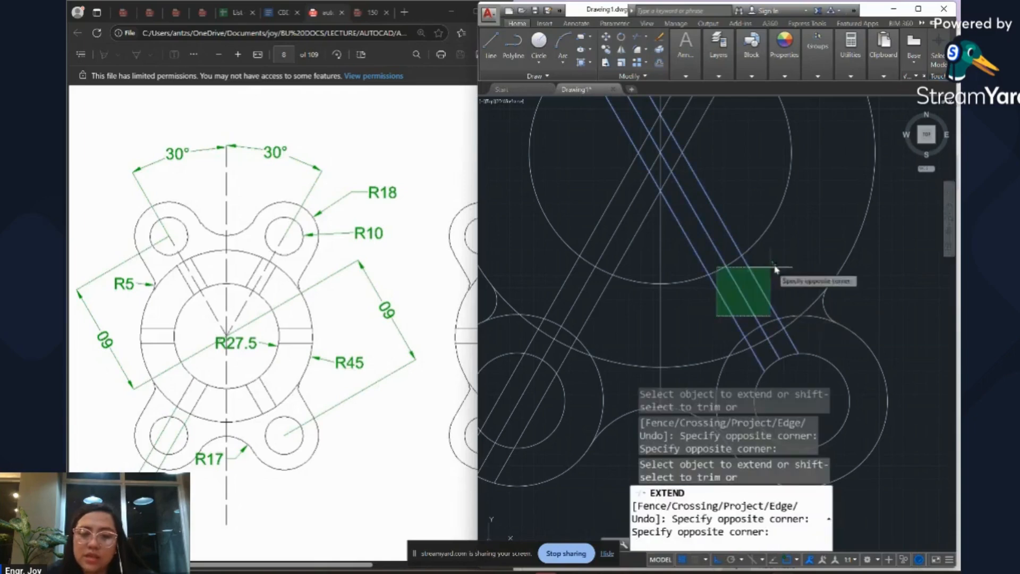
click(764, 290)
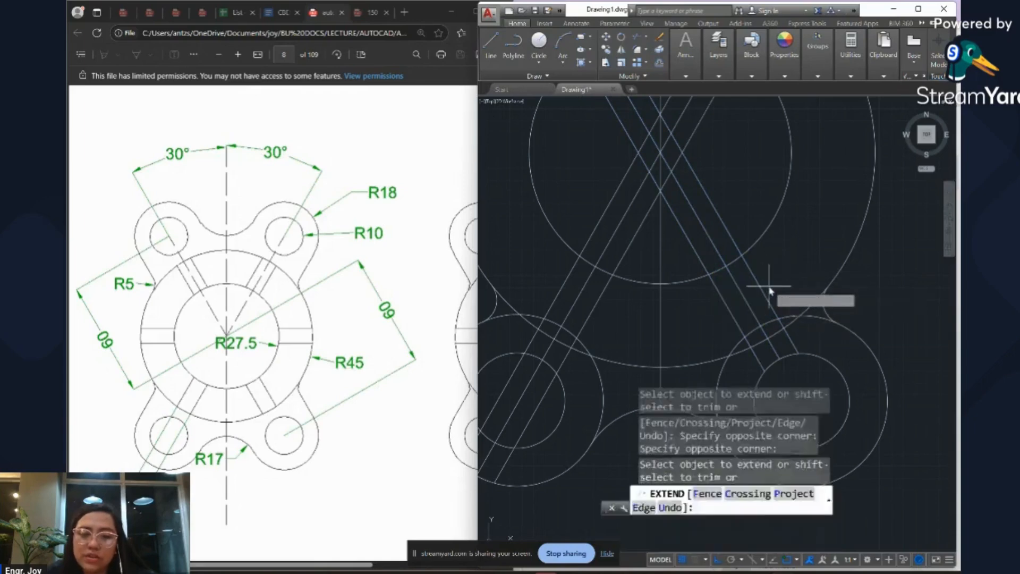
click(765, 283)
click(729, 303)
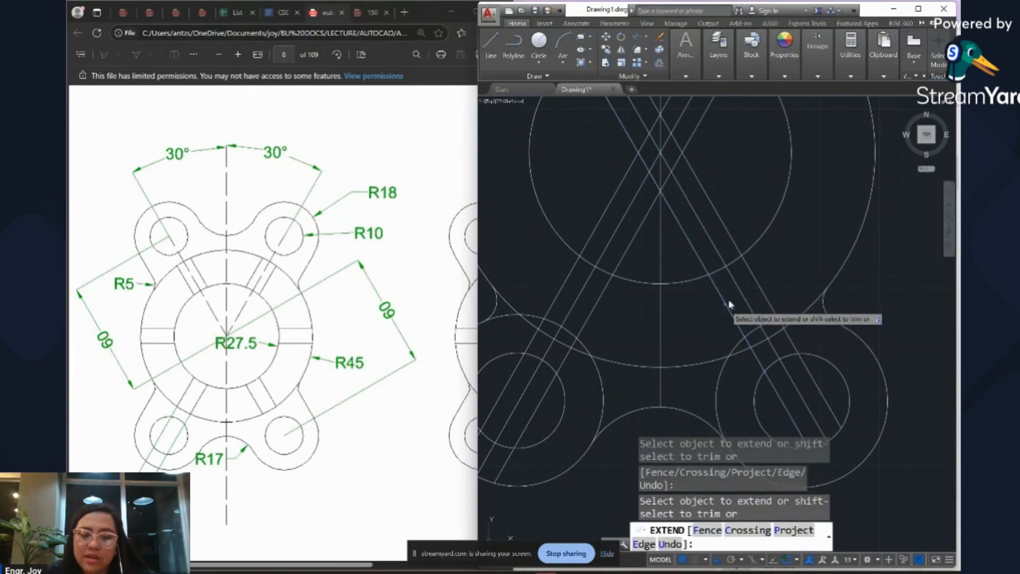
Examine the crossing slot lines over the whole flange and end the Extend command.
scroll(816, 223, down, 3)
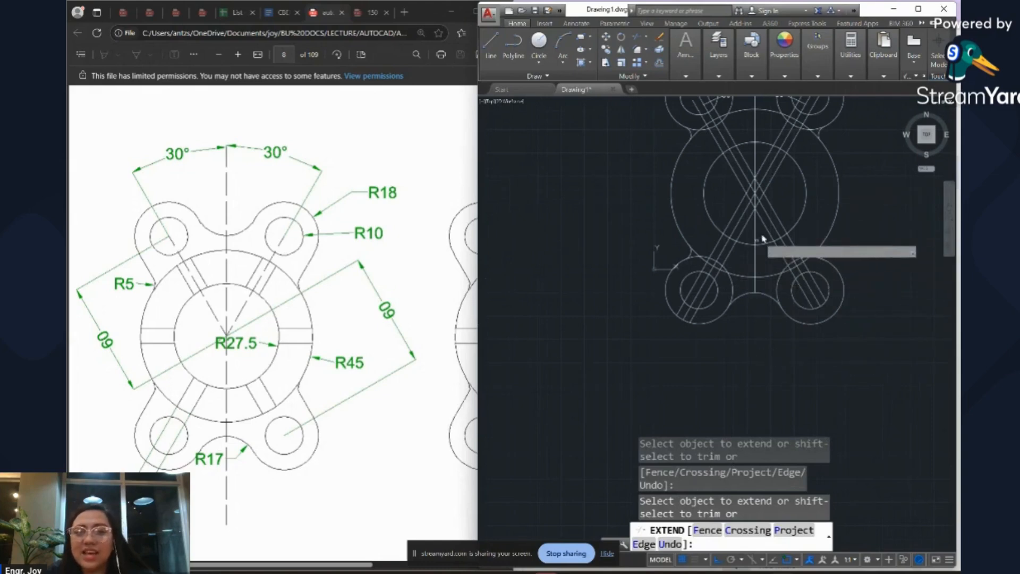
click(760, 237)
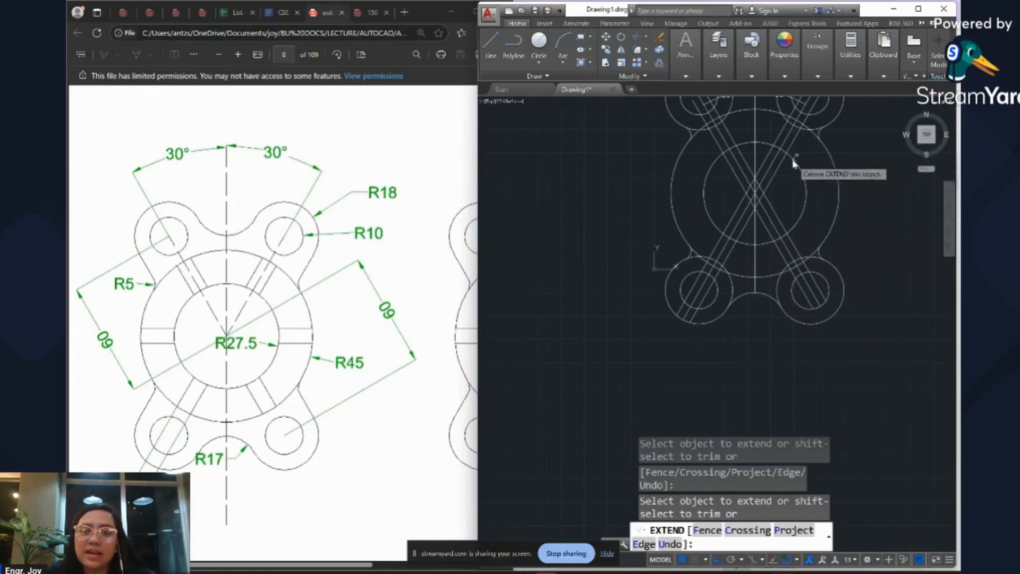
scroll(777, 201, up, 3)
scroll(777, 200, down, 3)
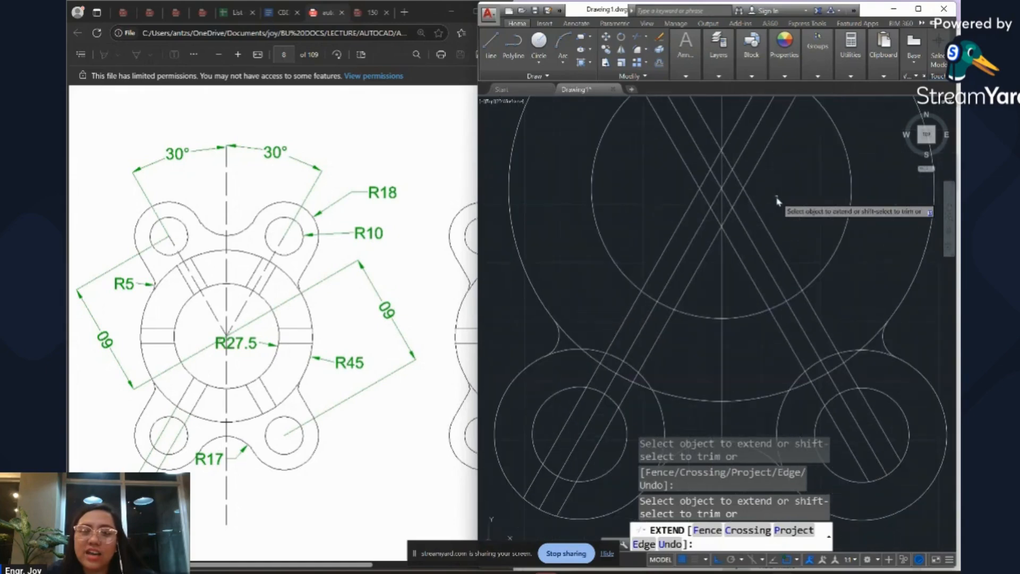
scroll(777, 201, down, 3)
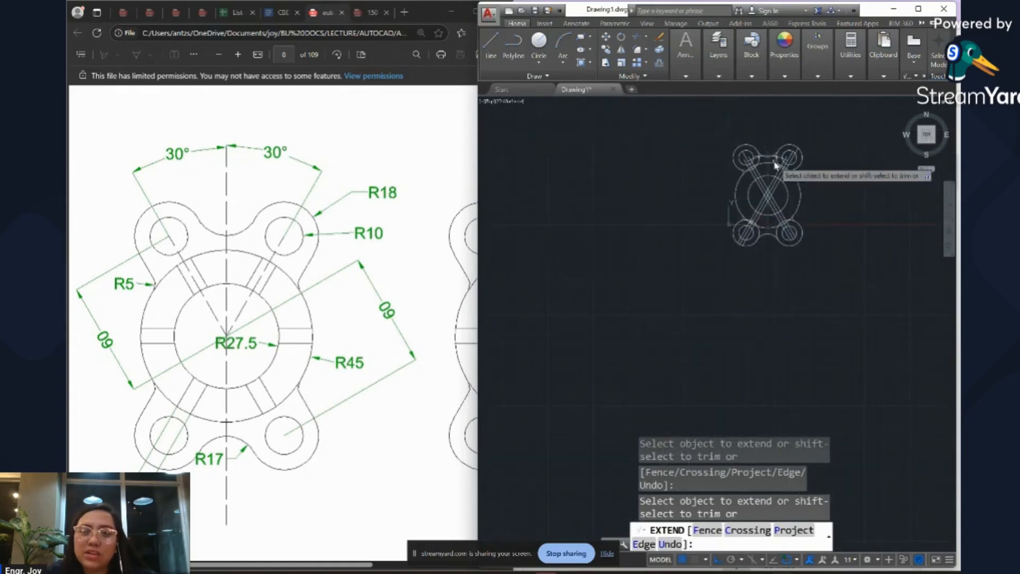
scroll(774, 165, up, 6)
scroll(745, 293, down, 2)
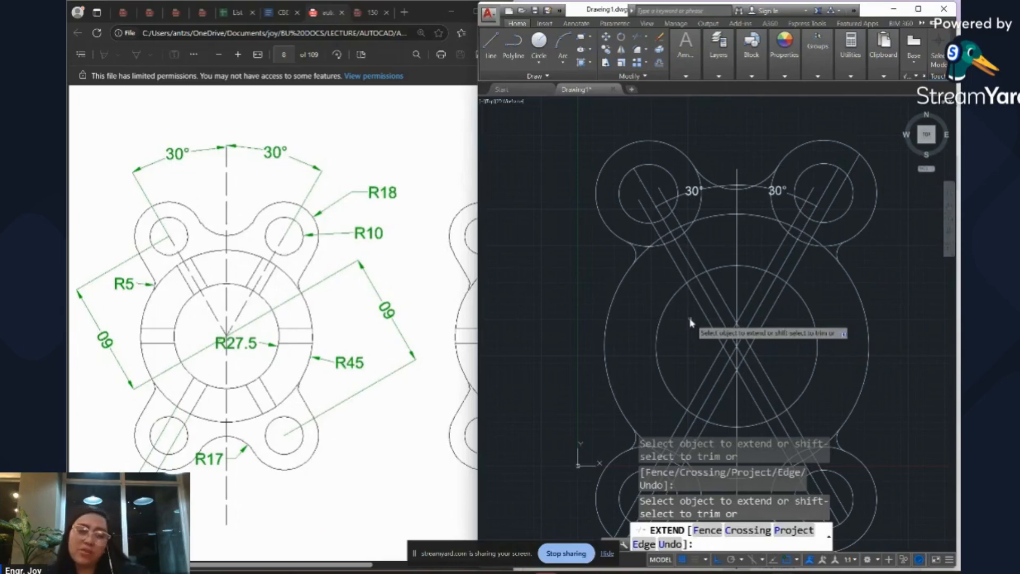
key(Escape)
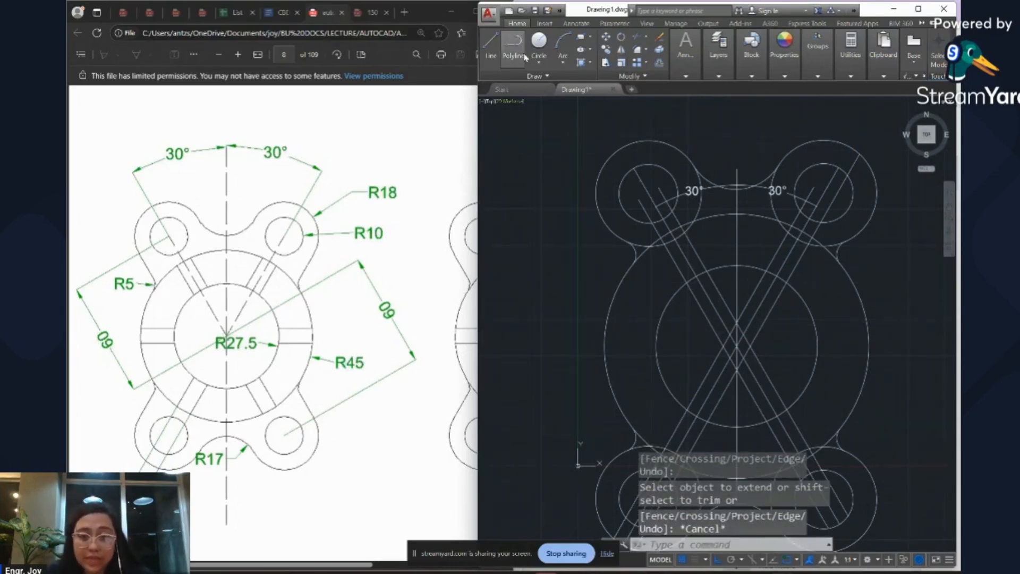
Draw a horizontal centreline through the flange centre, running past the R45 circle on both sides.
text(l)
key(Return)
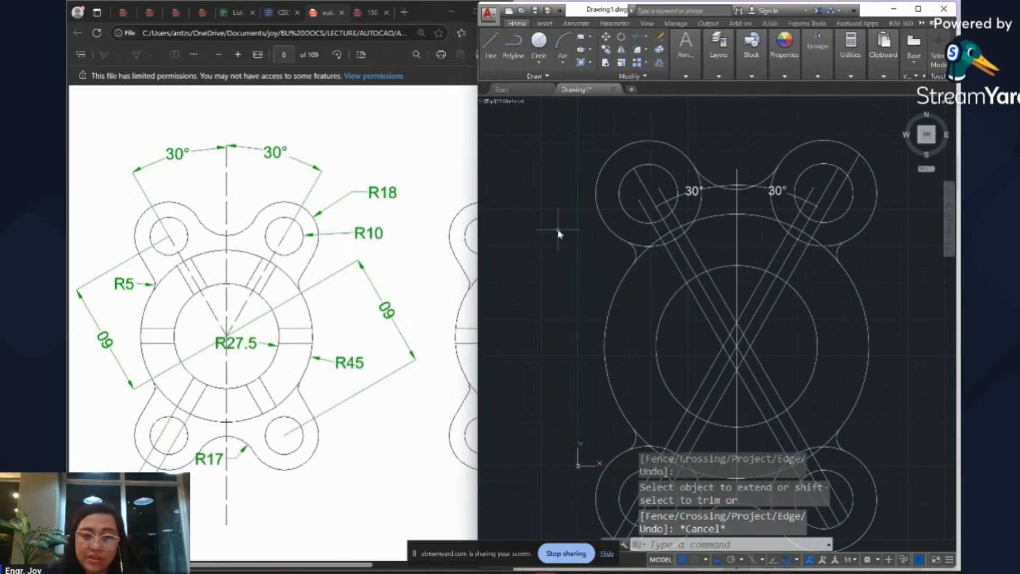
click(737, 347)
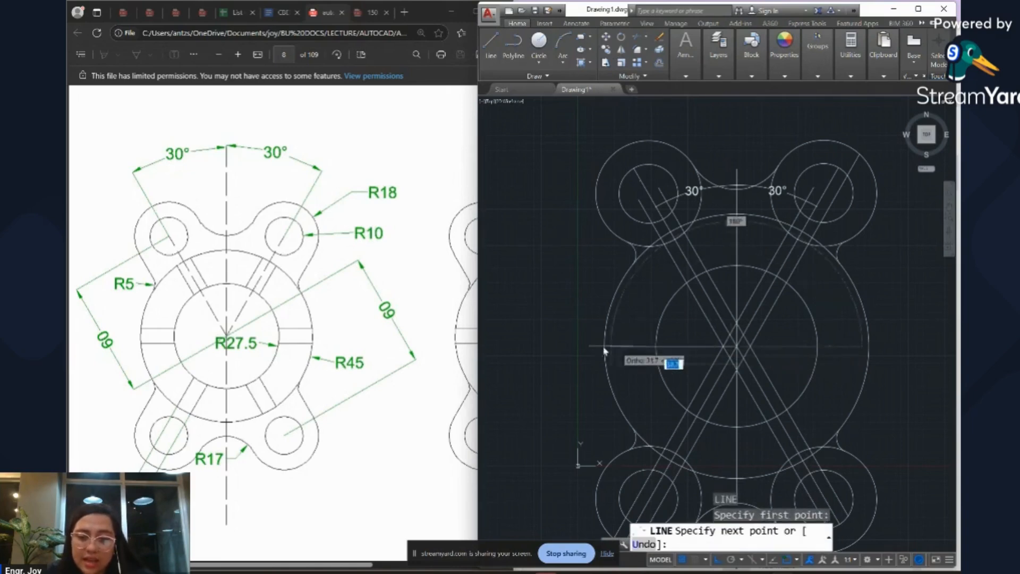
click(535, 349)
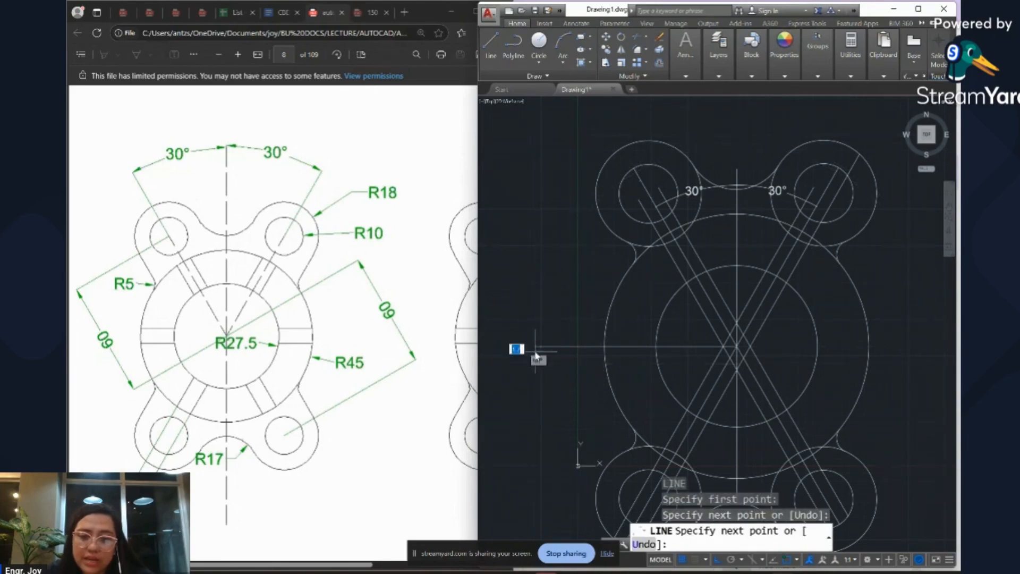
click(929, 347)
key(Return)
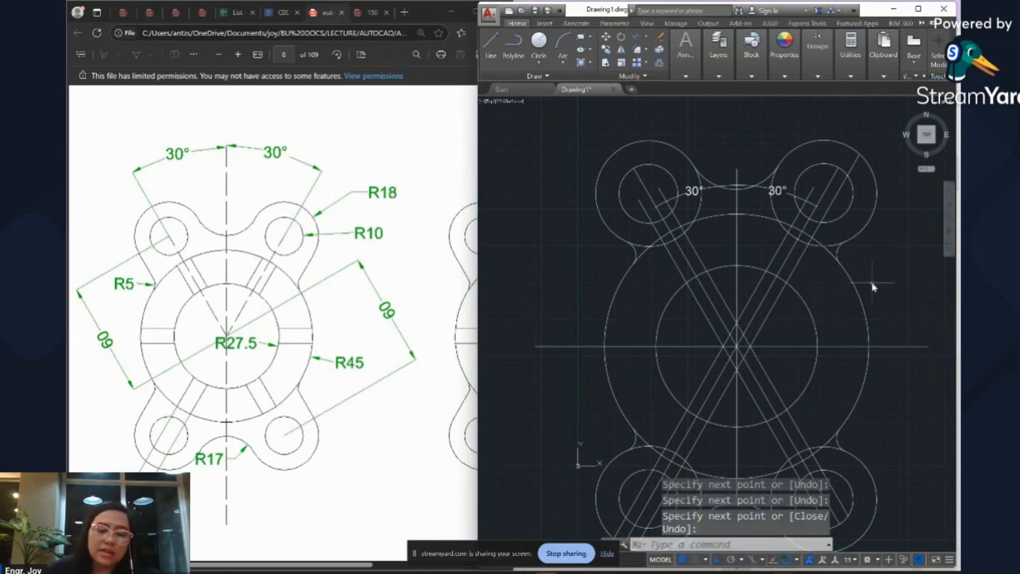
text(o)
key(BackSpace)
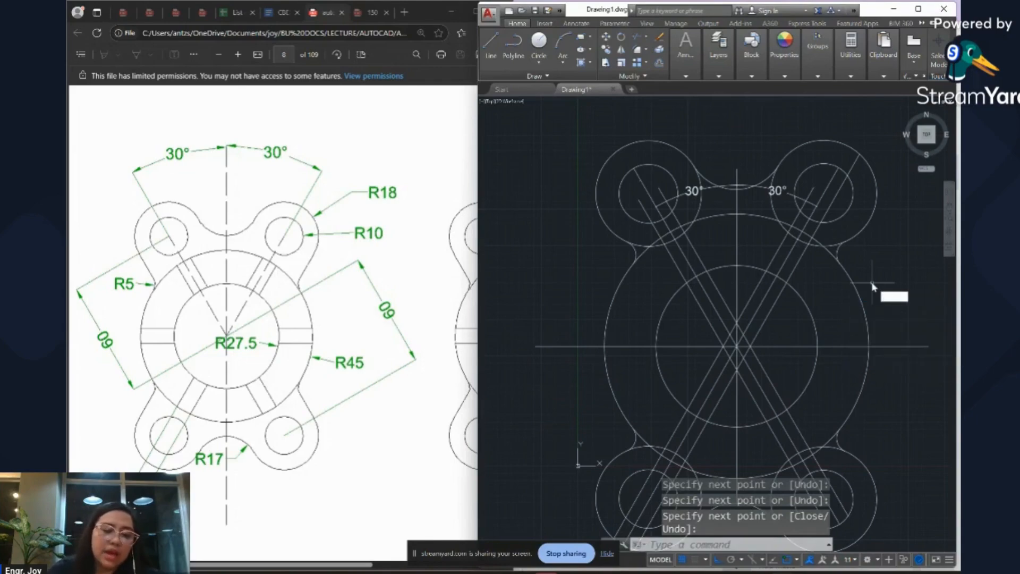
Offset the flange's horizontal centreline by 4, once above and once below it.
text(o)
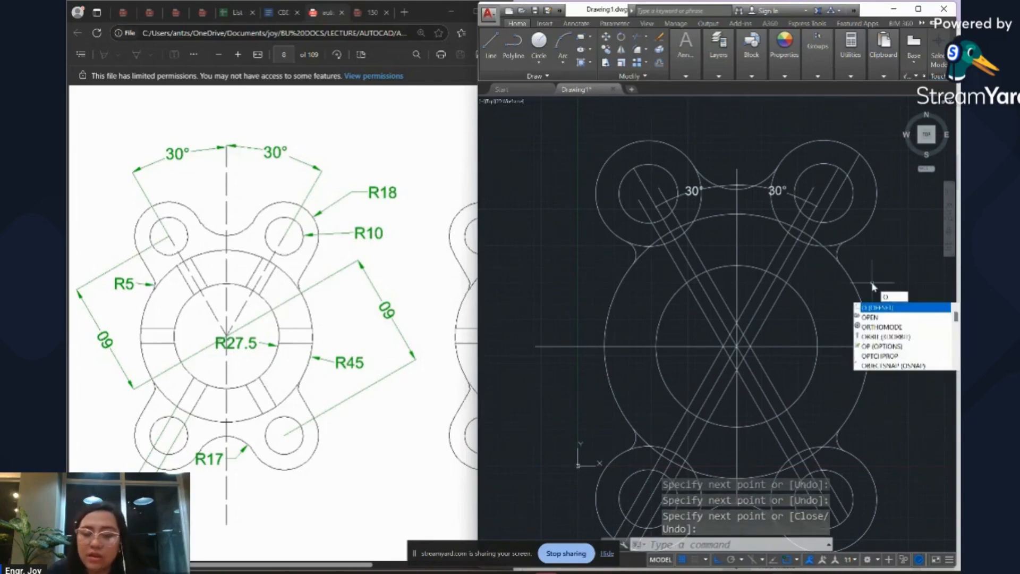
key(Return)
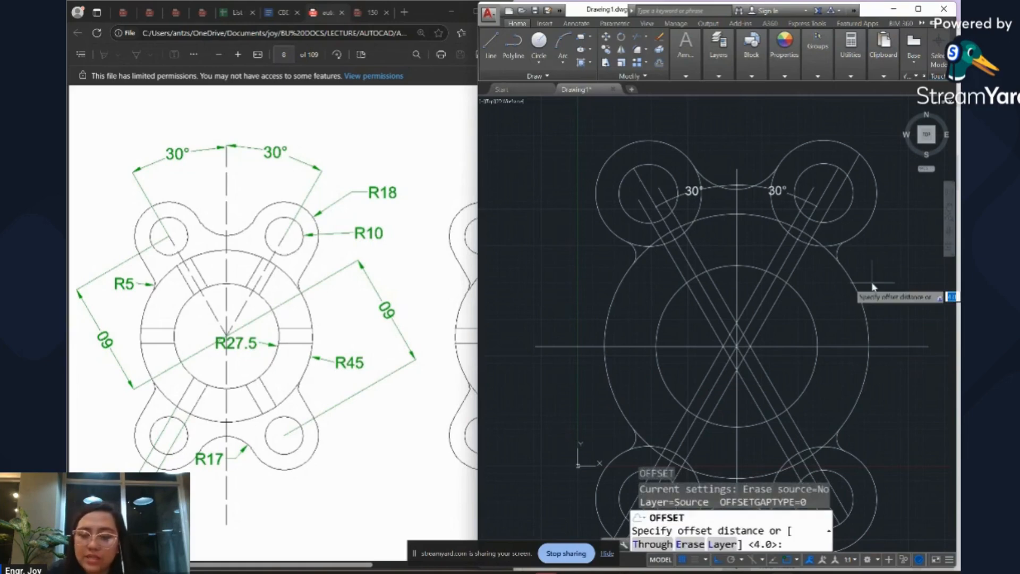
key(Return)
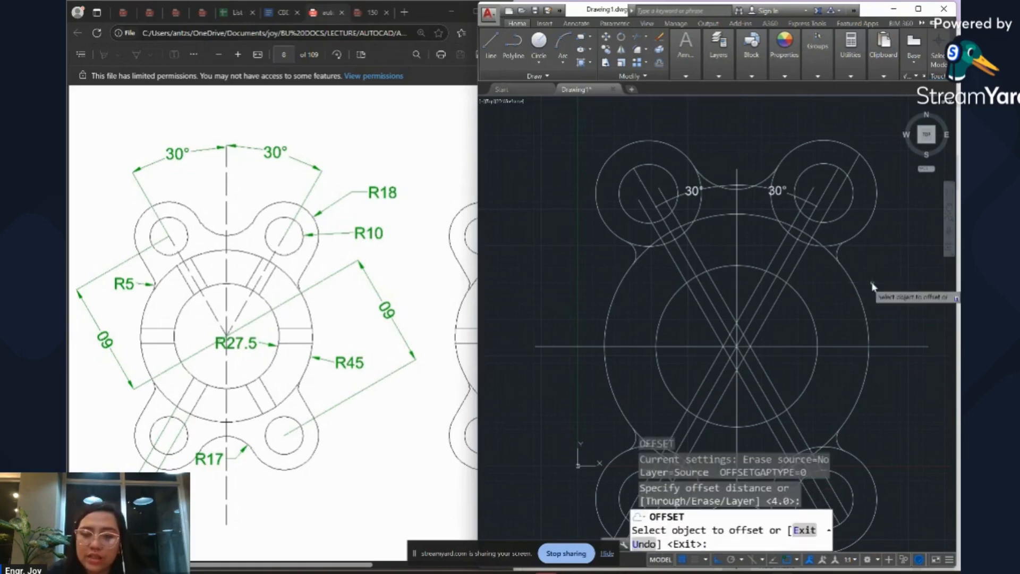
click(630, 347)
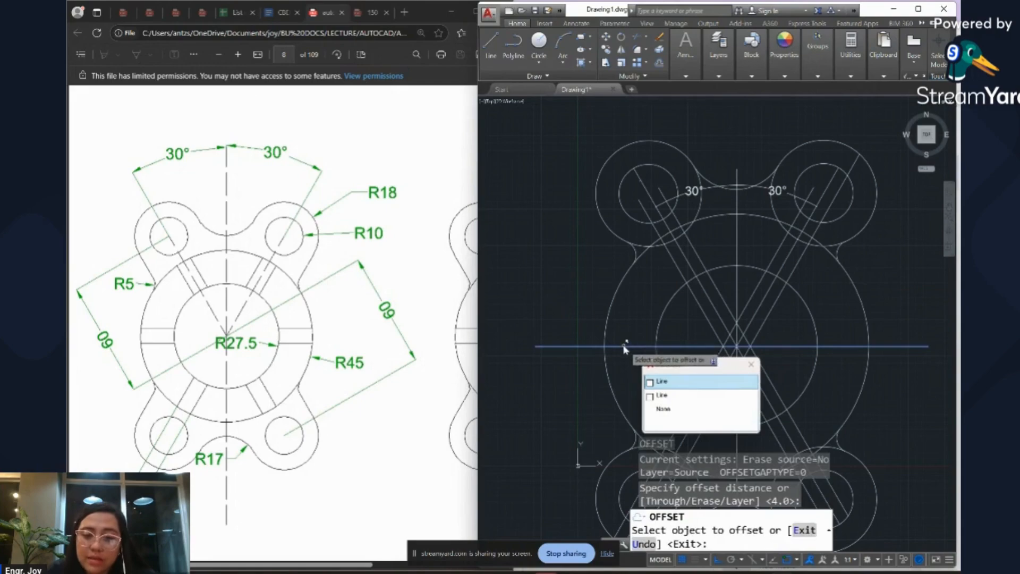
click(624, 346)
click(626, 342)
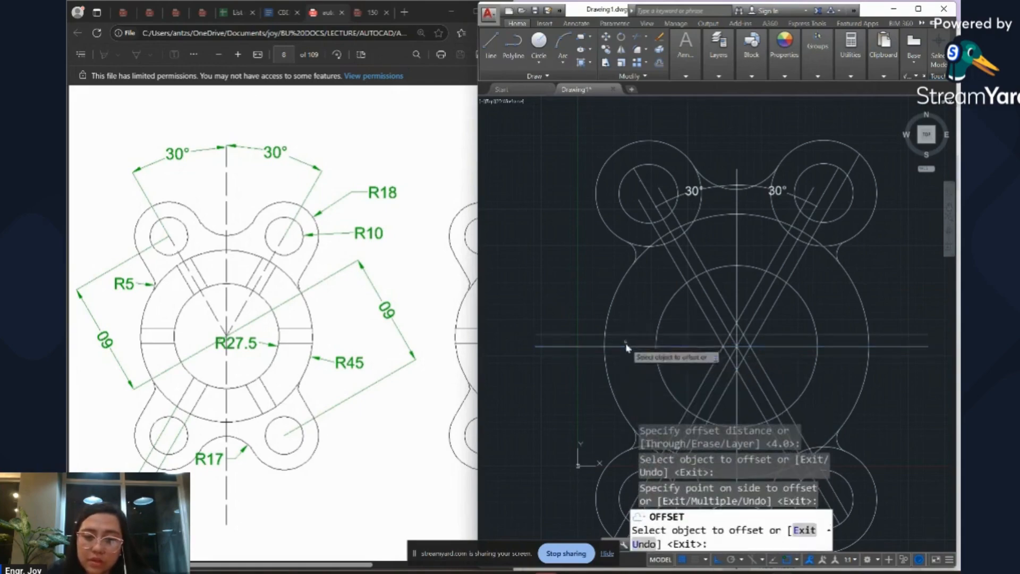
click(640, 351)
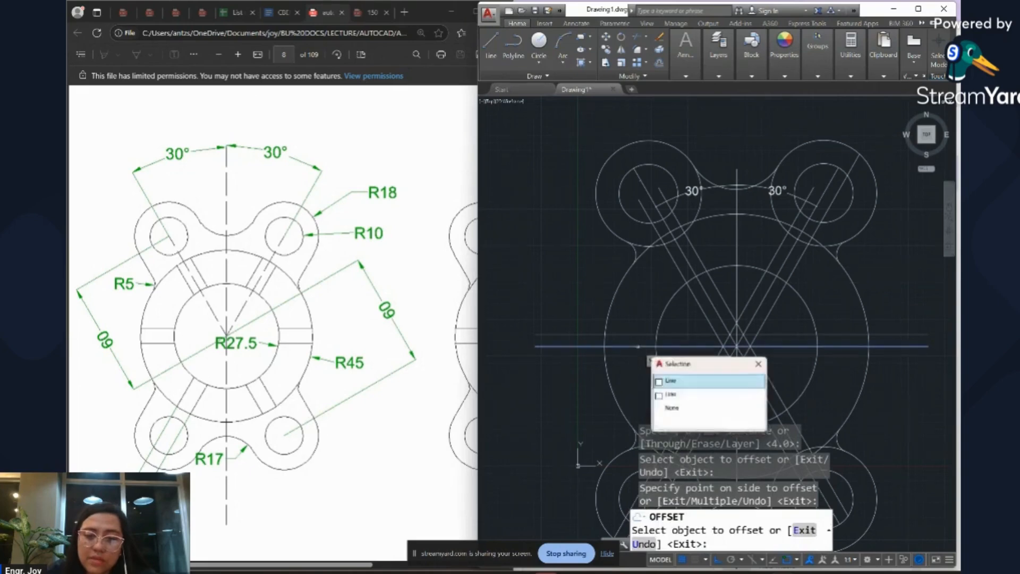
click(654, 372)
click(633, 367)
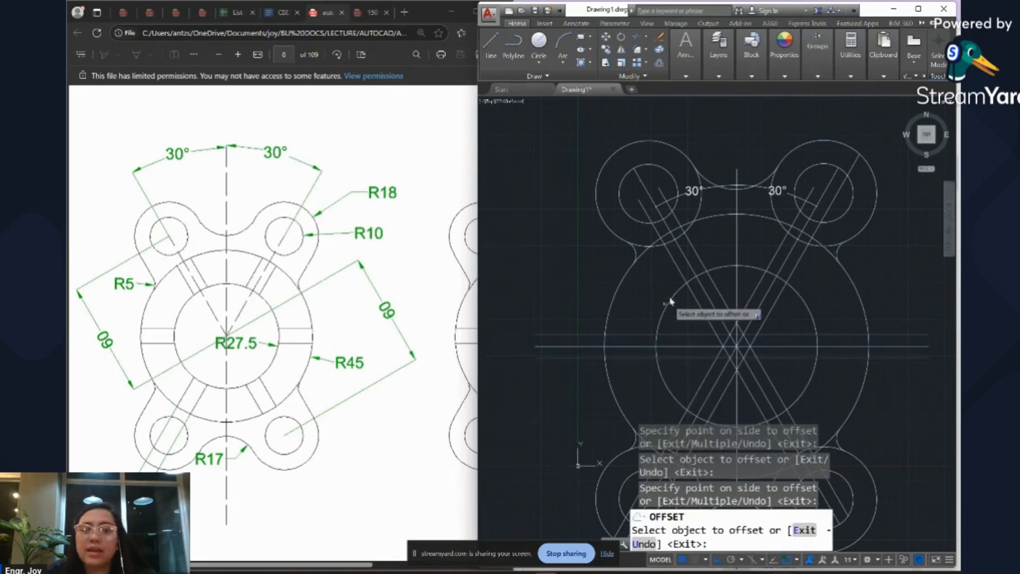
Examine the horizontal and radial slot lines against the reference drawing and end the Offset command.
scroll(671, 294, down, 5)
scroll(677, 343, up, 4)
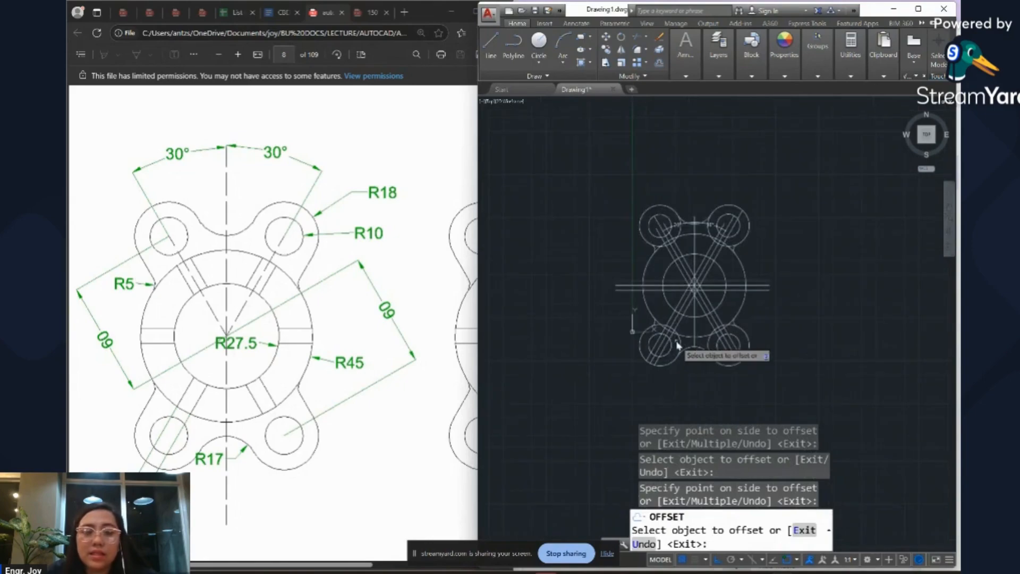
scroll(678, 345, down, 4)
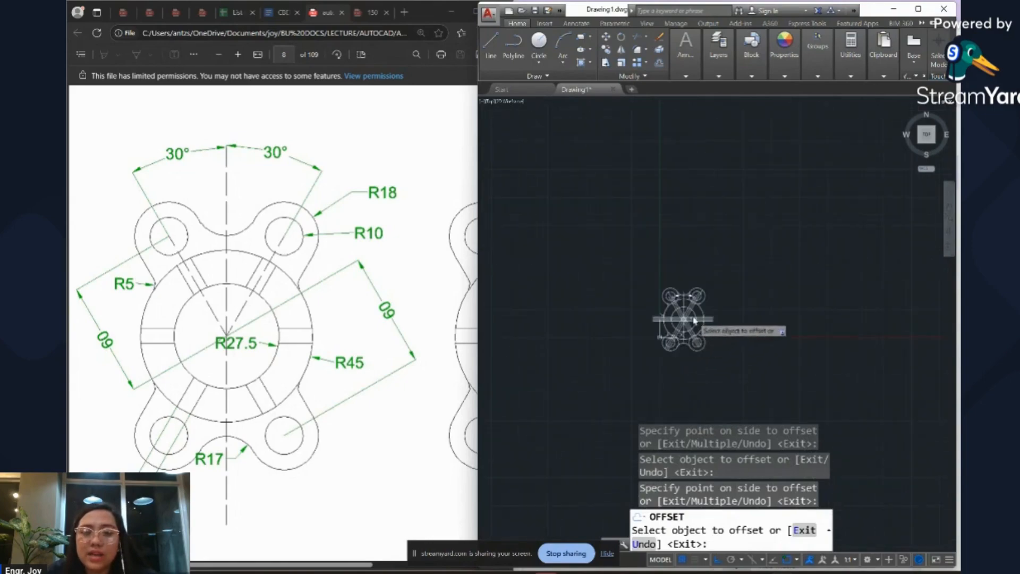
scroll(688, 324, up, 4)
scroll(766, 277, down, 2)
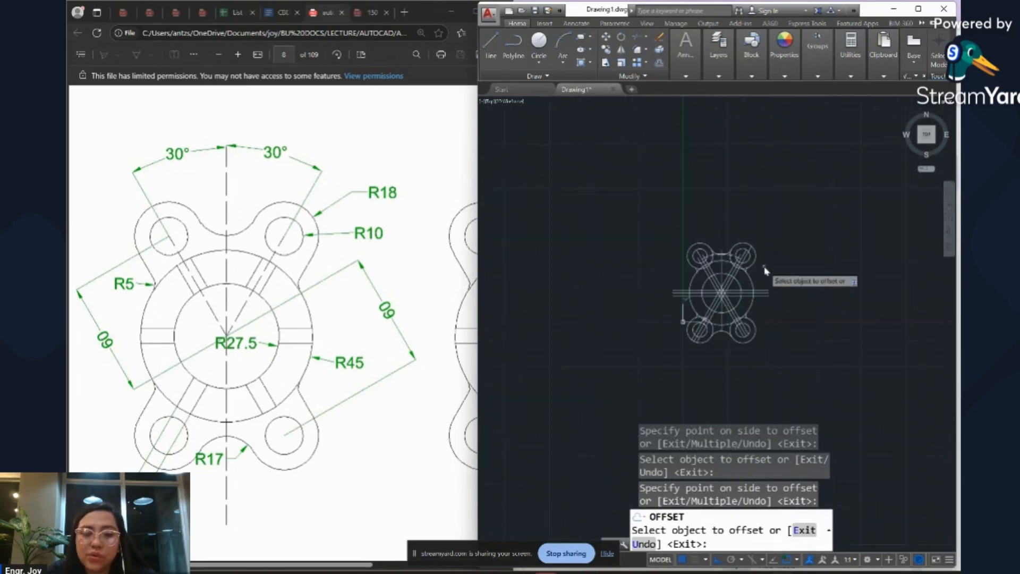
scroll(732, 316, up, 4)
scroll(771, 285, down, 2)
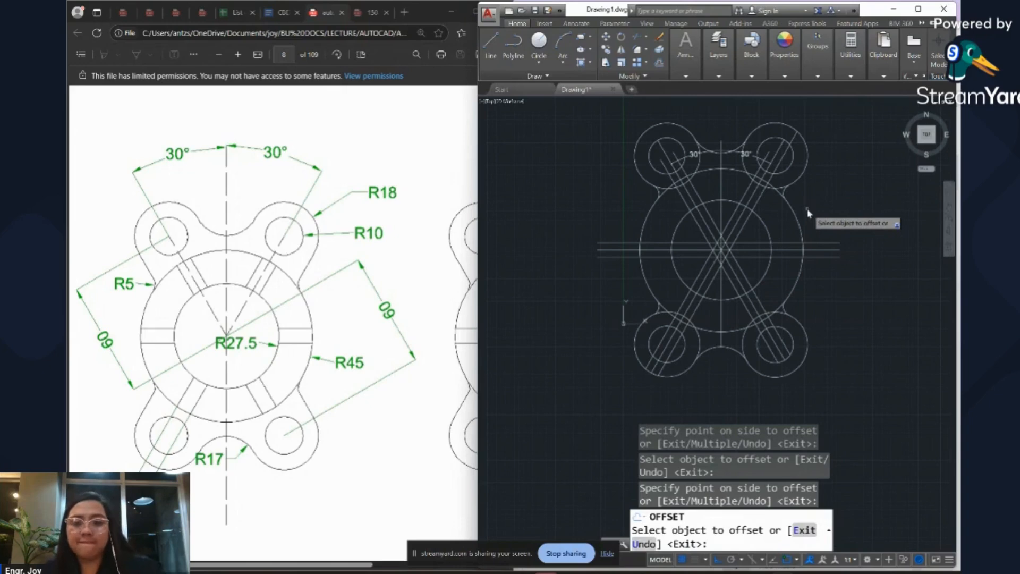
key(Escape)
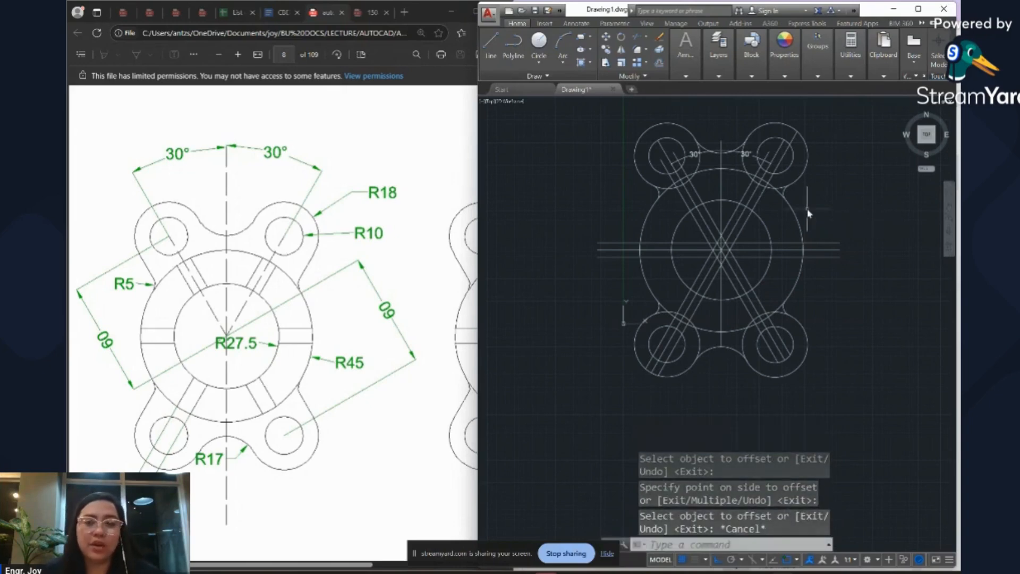
scroll(774, 150, up, 4)
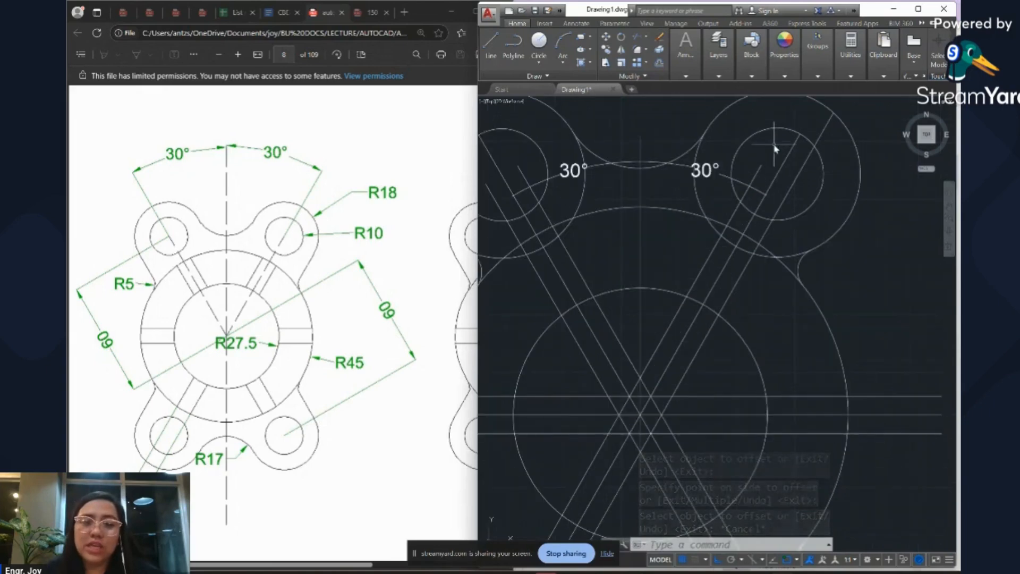
scroll(775, 149, down, 4)
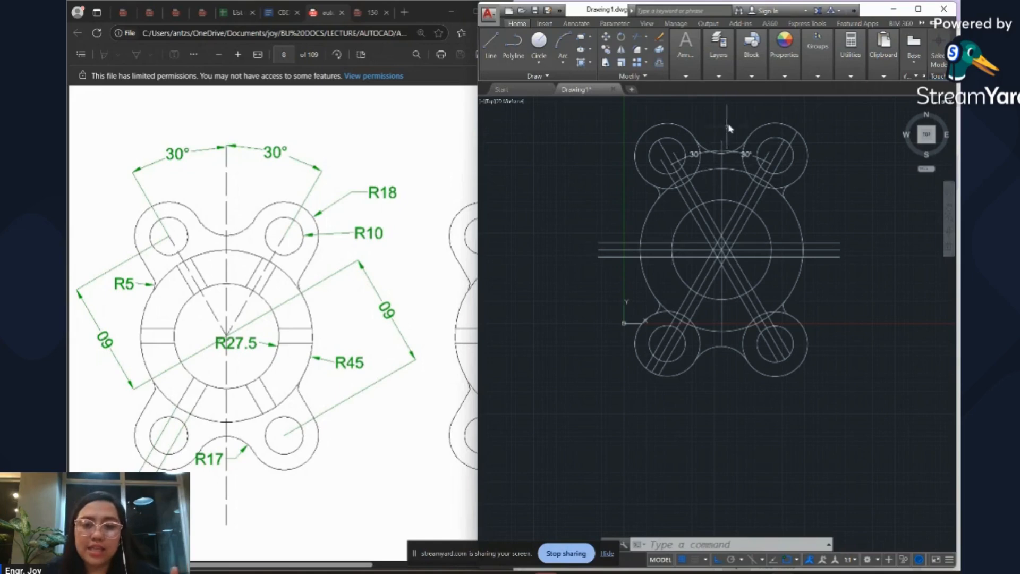
Start trimming the flange linework with all objects as cutting edges.
scroll(729, 127, up, 2)
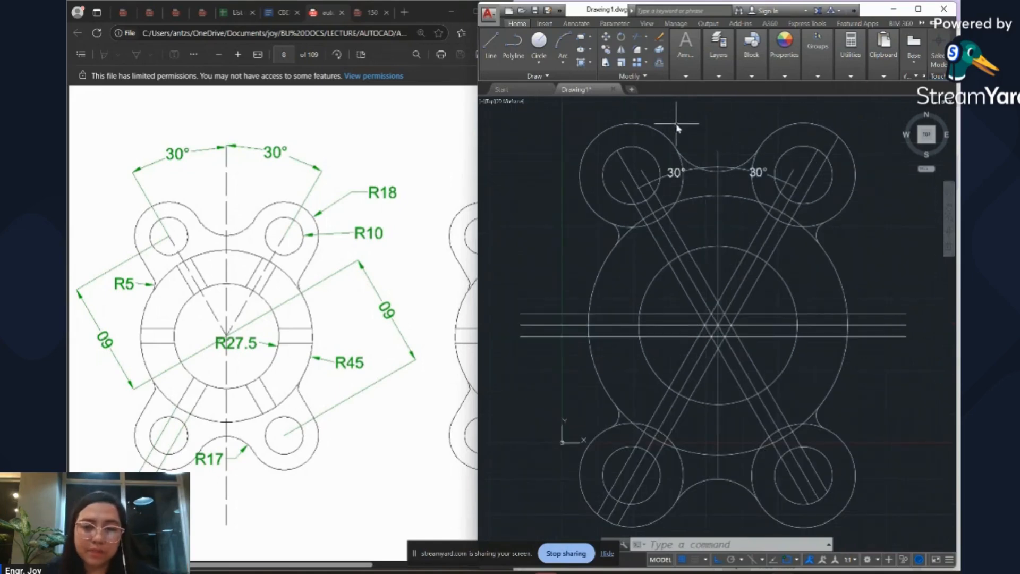
text(TR)
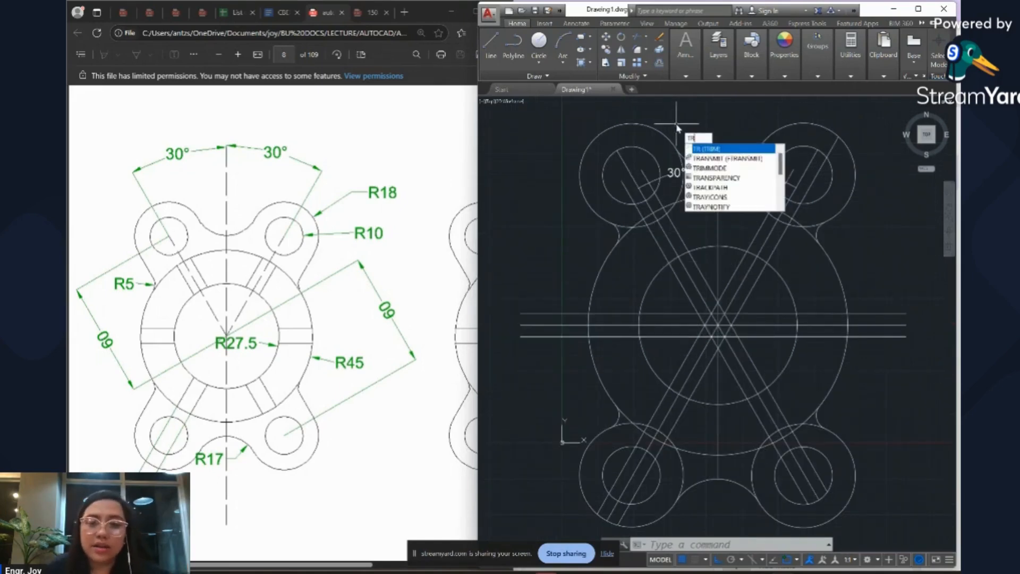
key(Return)
key(Return)
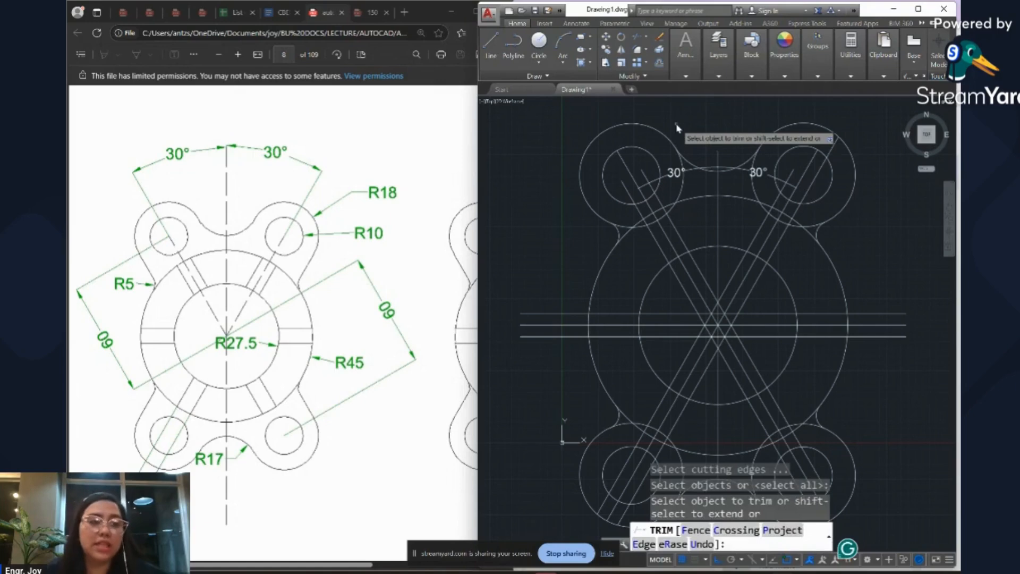
Trim the diagonal offset lines where they extend into the two upper lobes beyond the R45 circle.
click(635, 183)
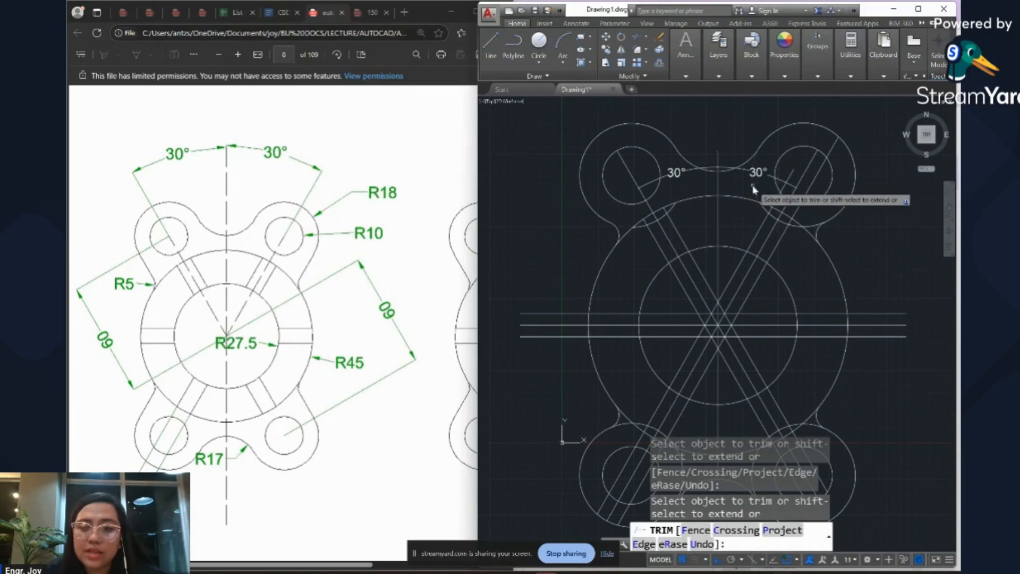
click(834, 143)
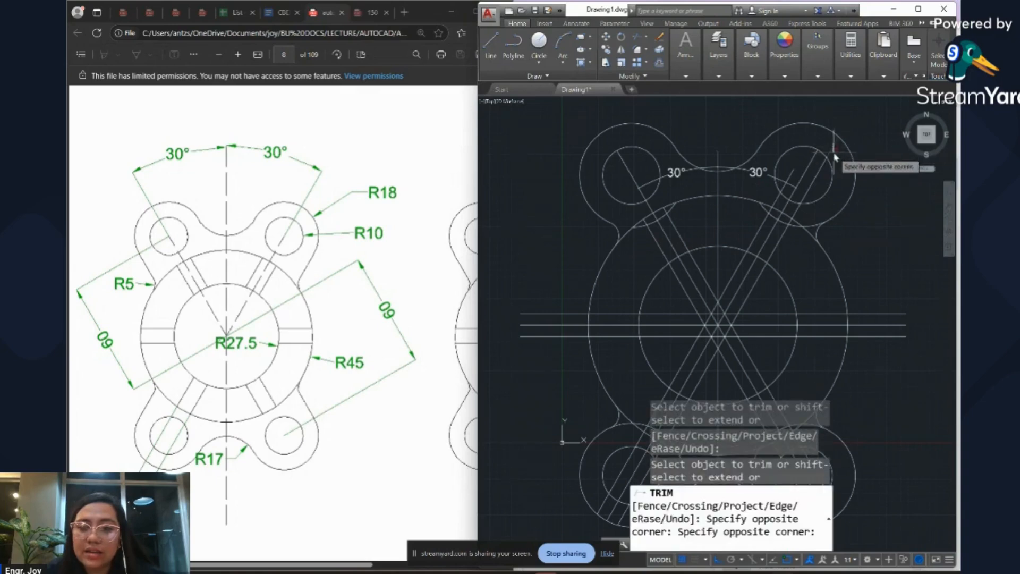
click(835, 155)
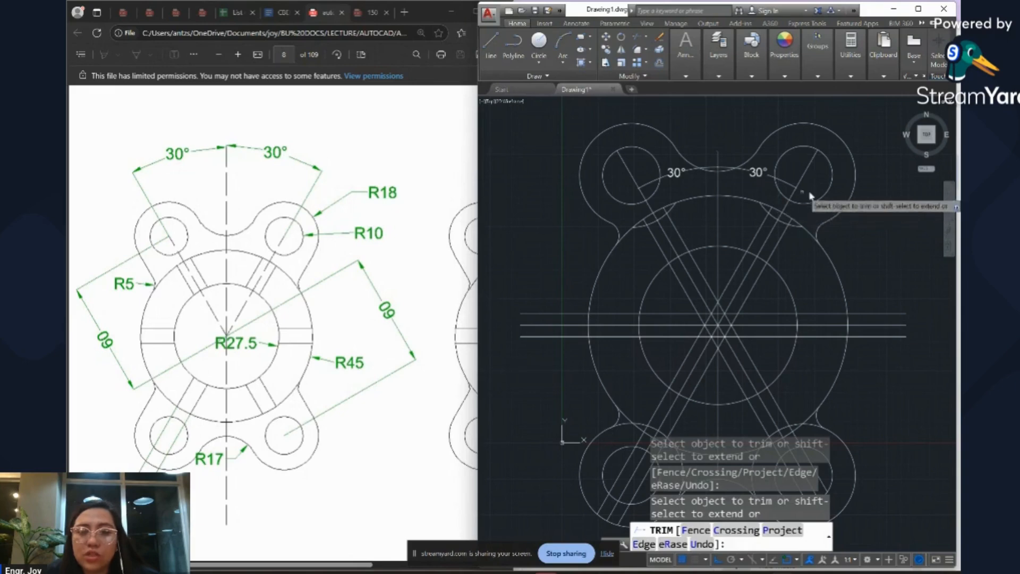
Trim the upper diagonal offset lines inside the inner R27.5 circle, keeping the centerlines.
click(735, 274)
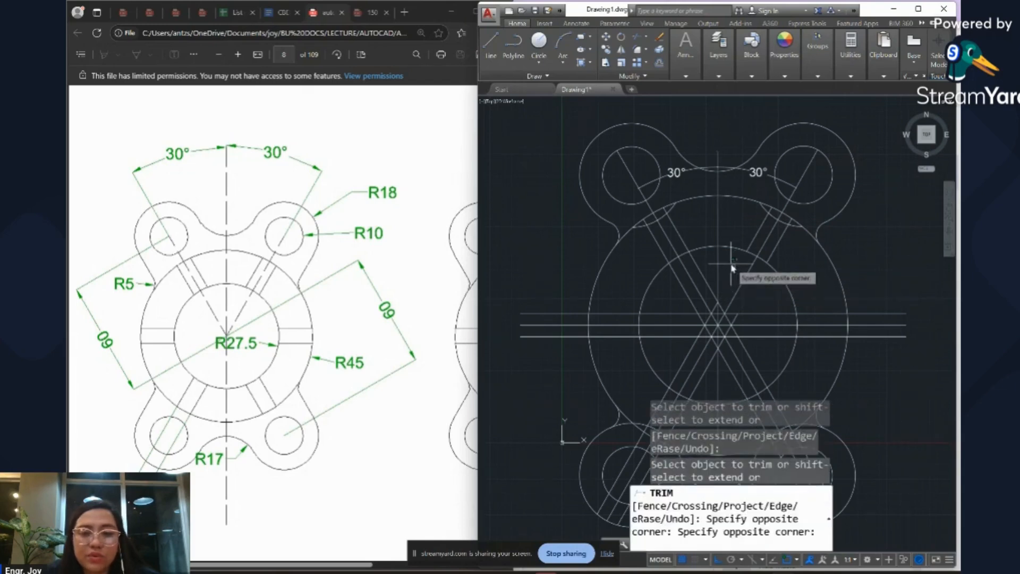
click(730, 266)
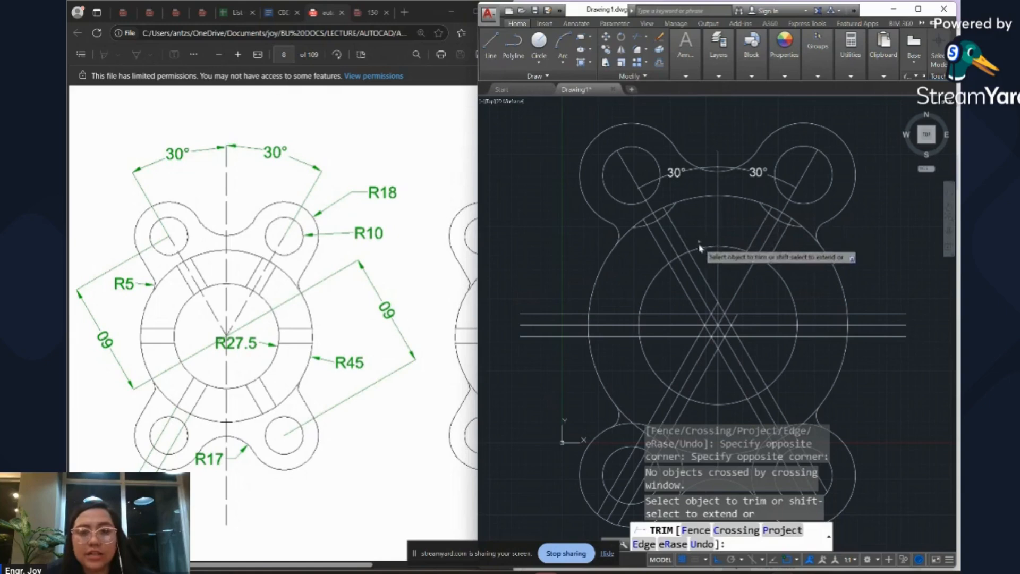
click(702, 277)
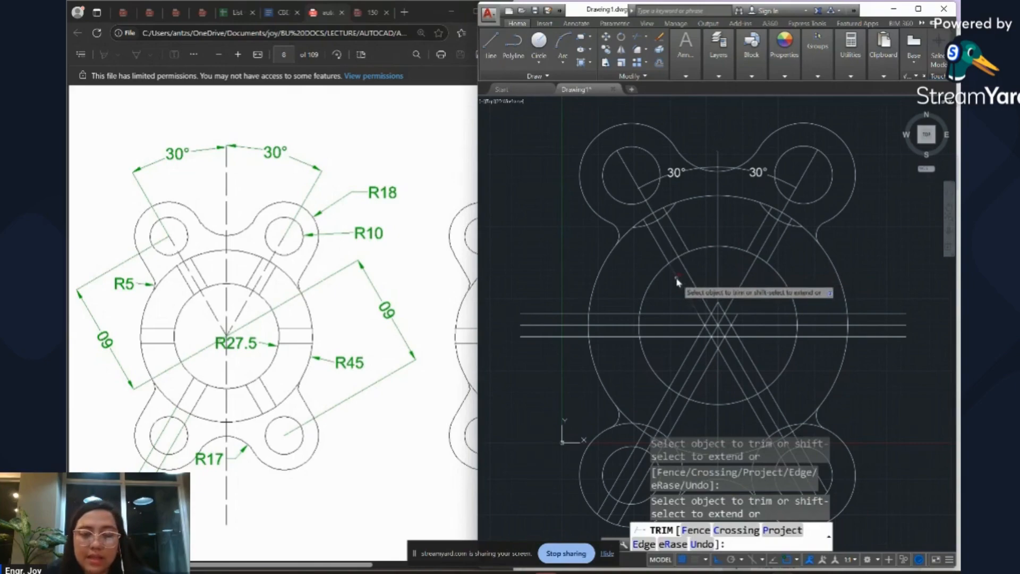
Trim both ends of the two horizontal offset lines outside the R45 circle.
click(564, 314)
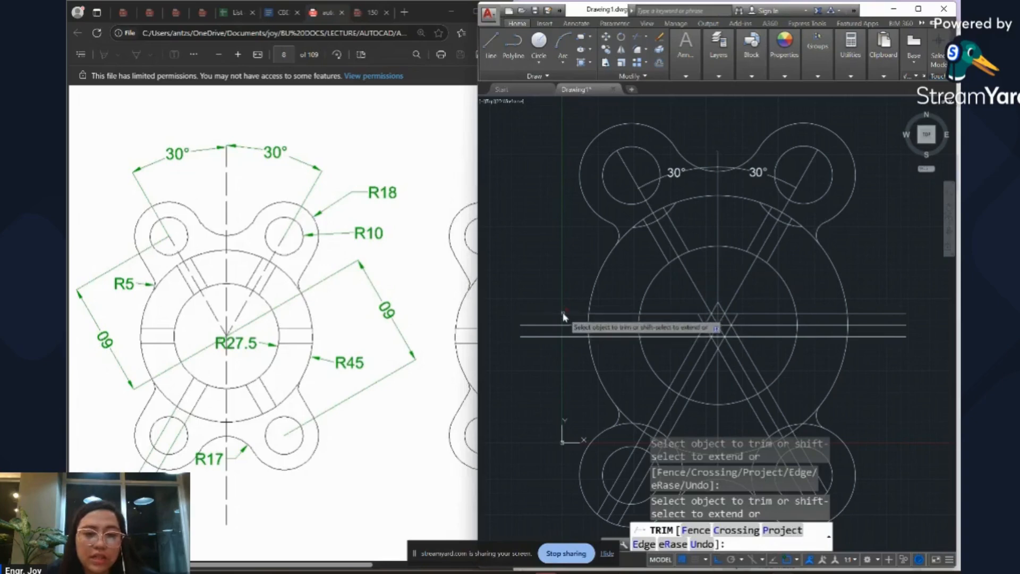
click(554, 338)
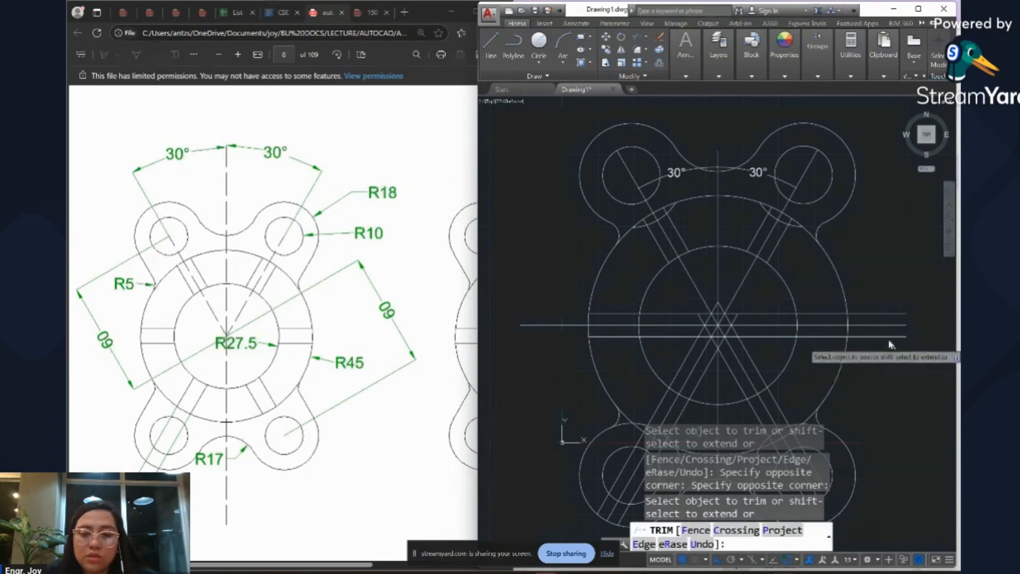
click(890, 313)
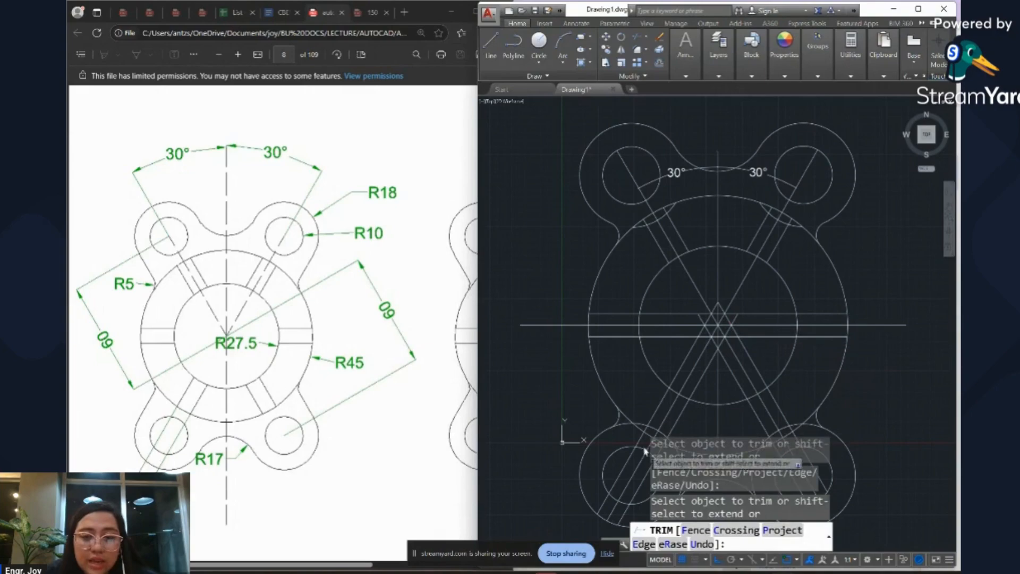
Trim both sets of lower diagonal lines inside the inner R27.5 circle.
scroll(700, 280, down, 2)
scroll(664, 388, up, 4)
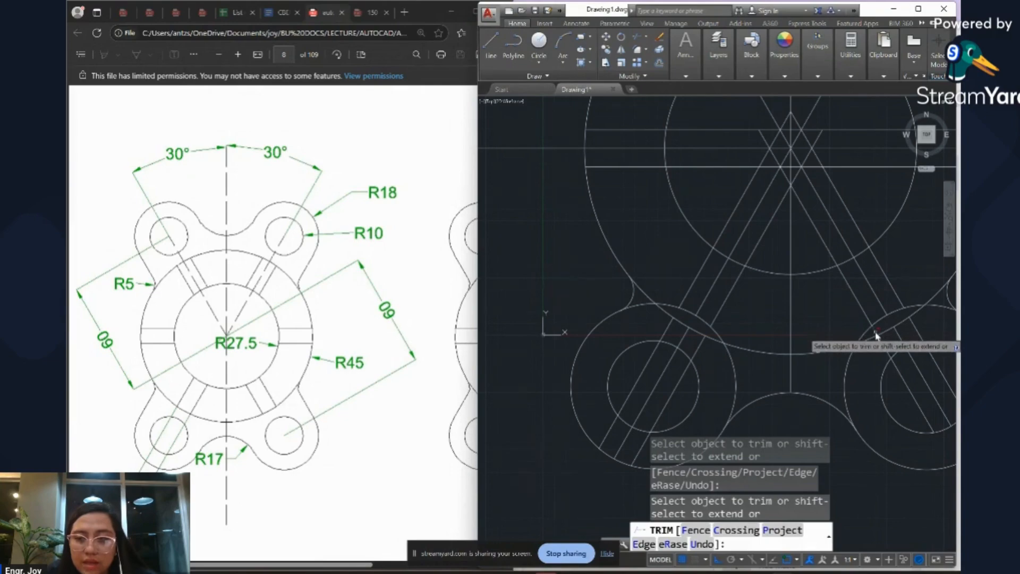
click(820, 246)
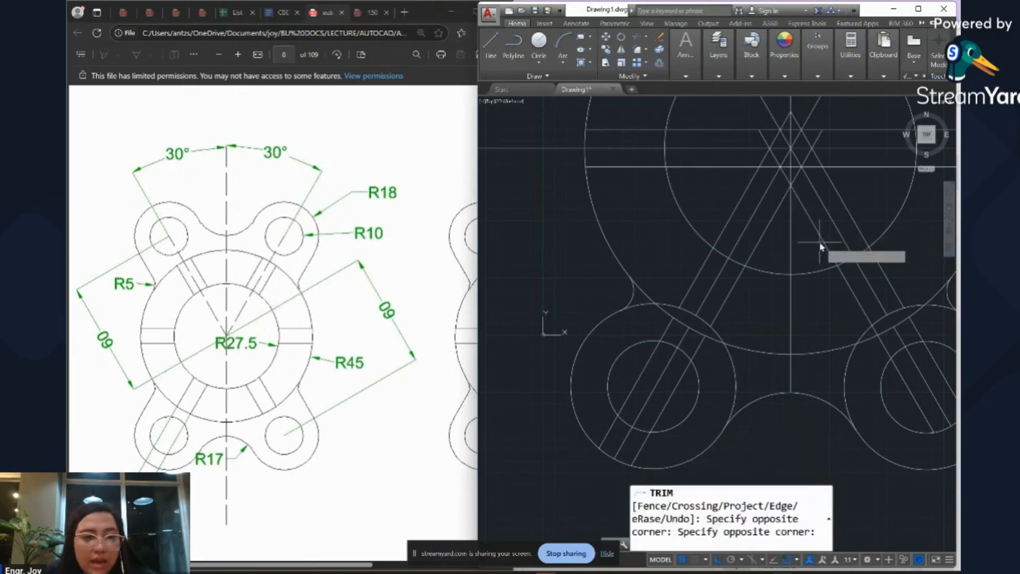
click(855, 218)
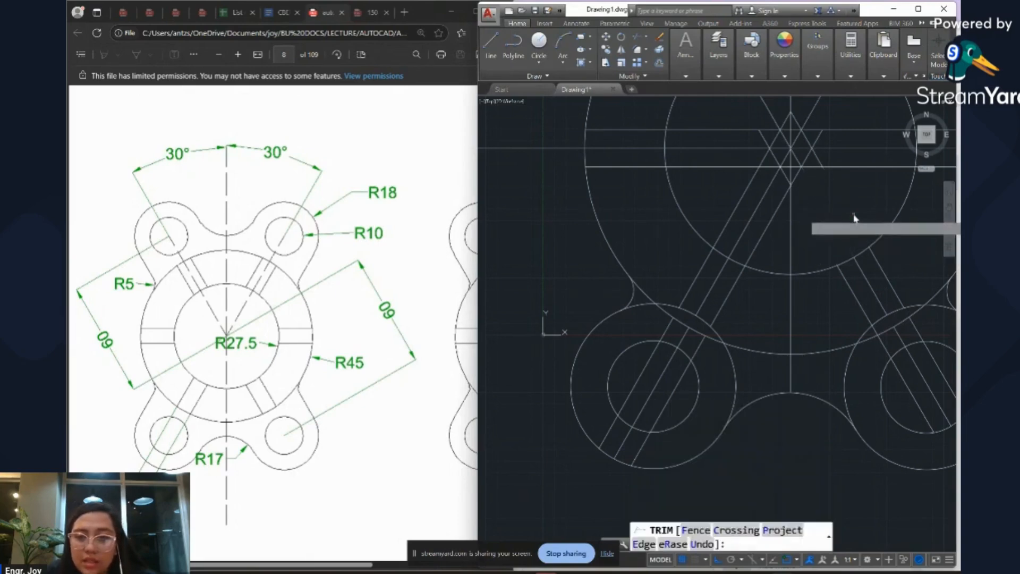
click(759, 228)
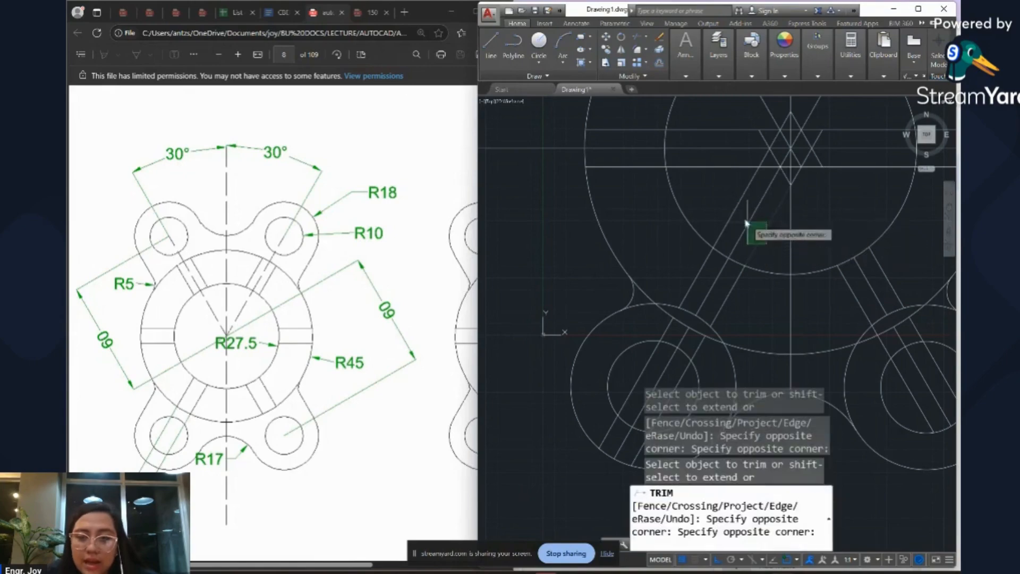
click(725, 210)
scroll(715, 247, down, 2)
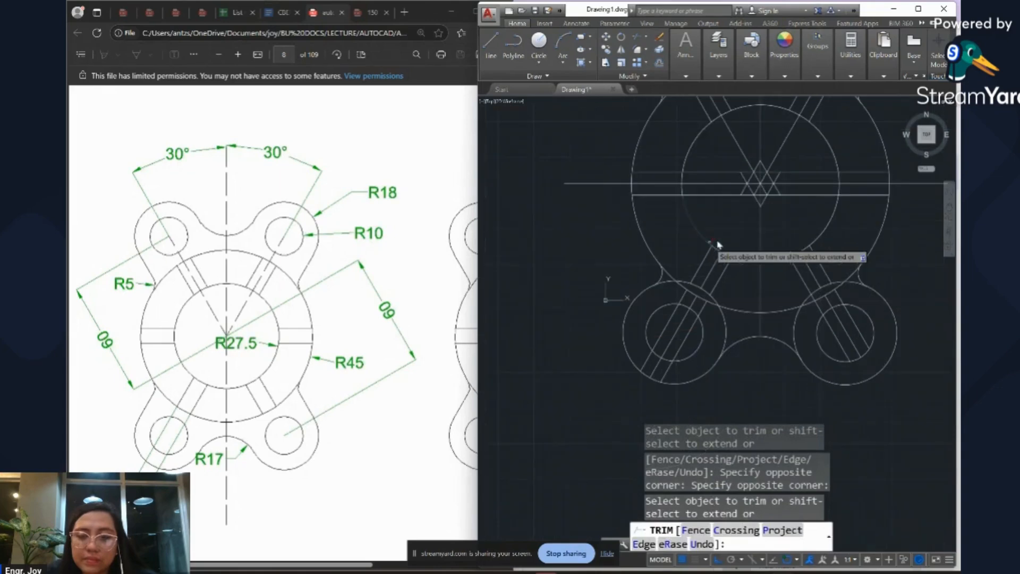
click(853, 280)
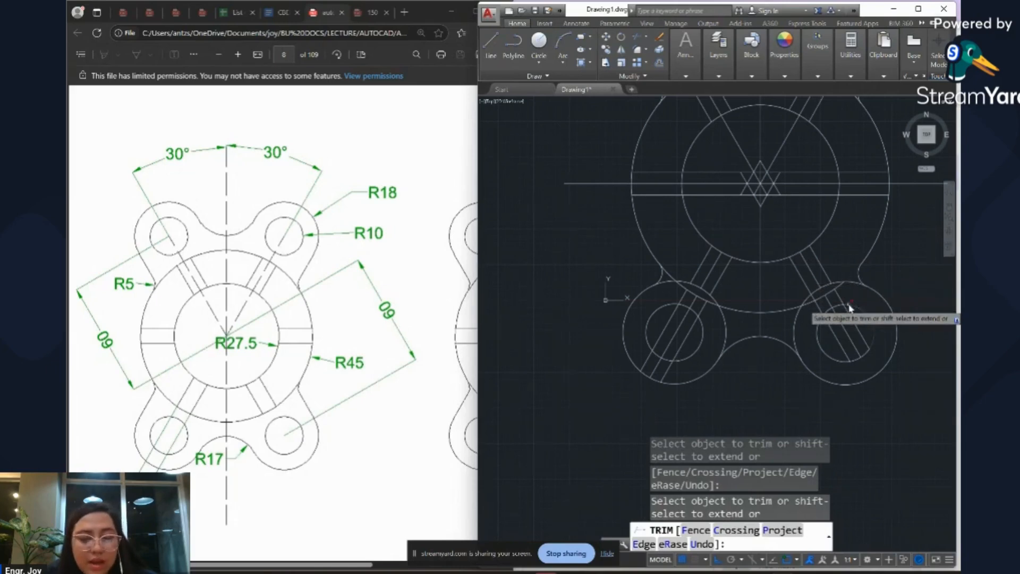
key(ctrl+z)
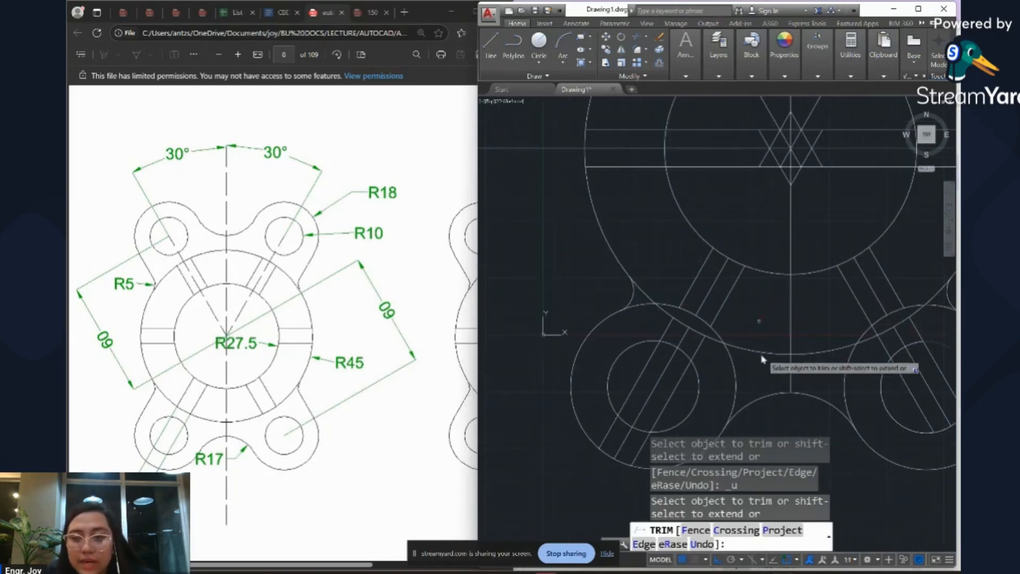
Trim the inward-facing arcs of the lower lobe circles between the R45 circle and the R17 fillet.
scroll(803, 304, down, 2)
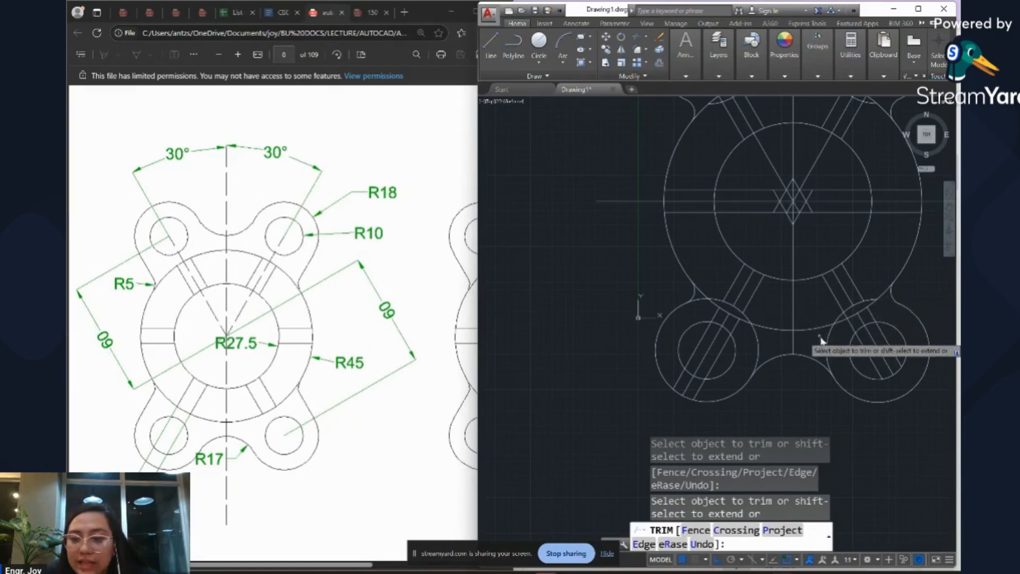
click(762, 345)
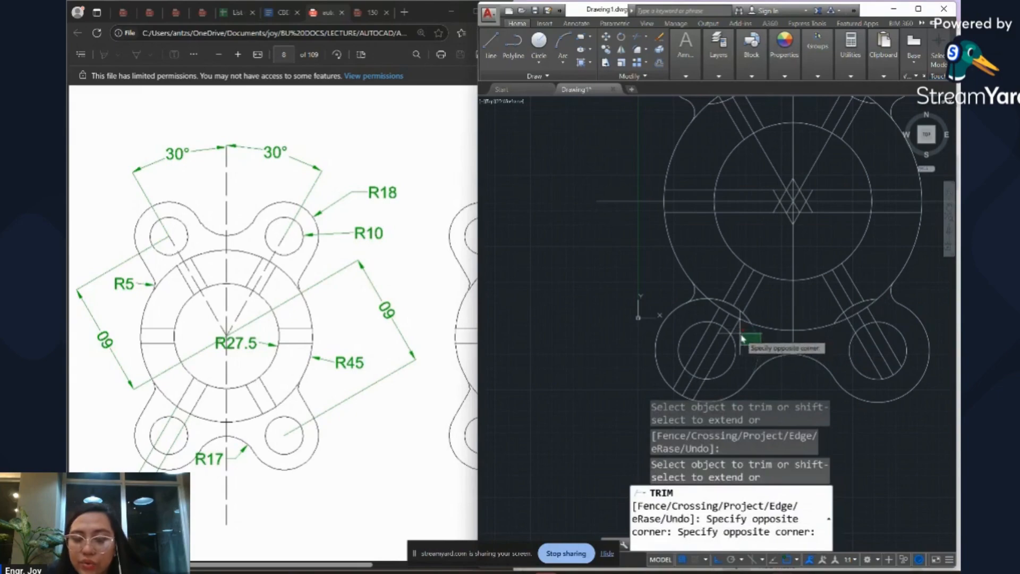
click(723, 319)
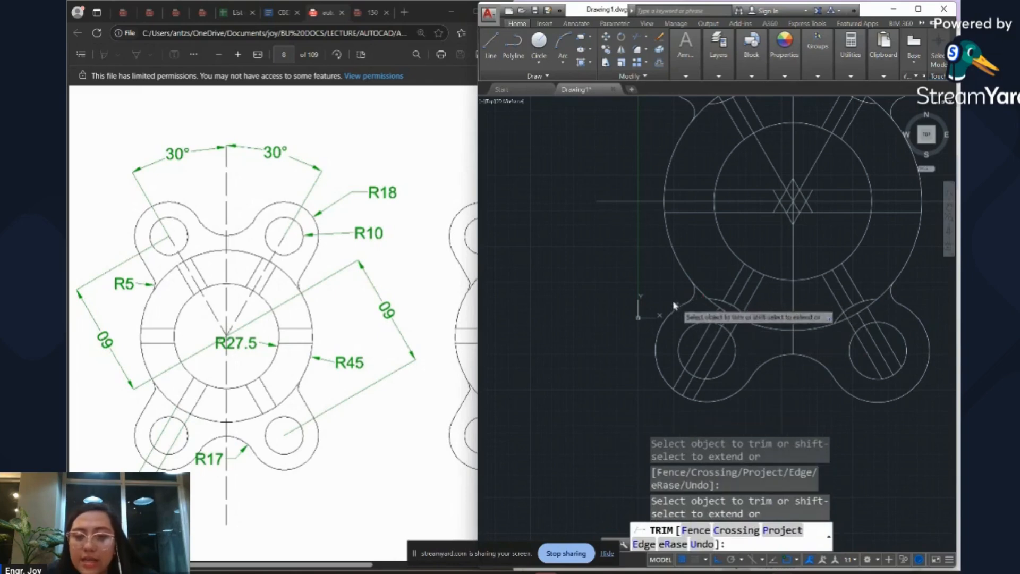
scroll(673, 300, down, 3)
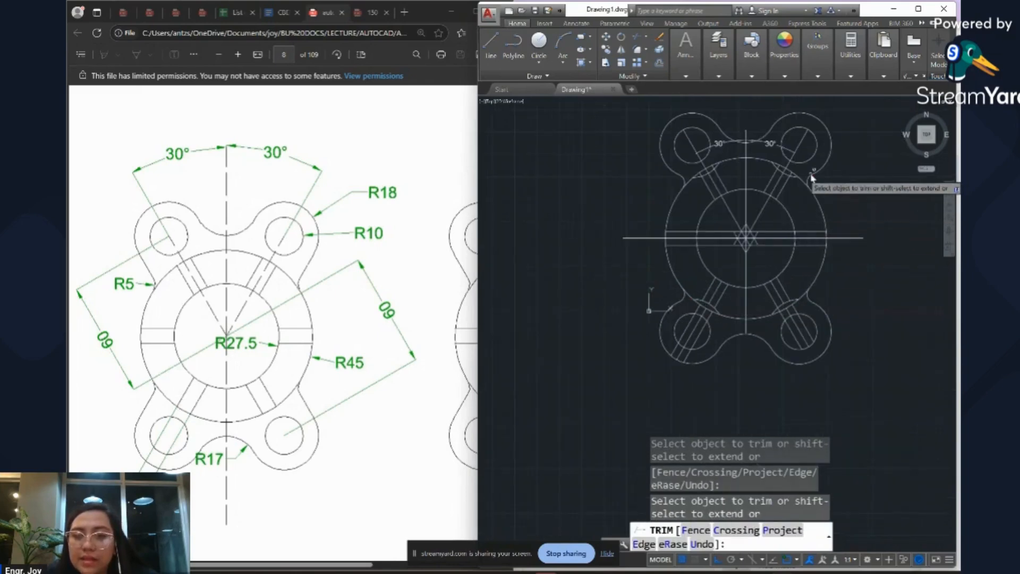
Trim the lower diagonal lines between the lobe arcs and the R10 holes on both lower lobes.
scroll(810, 173, up, 2)
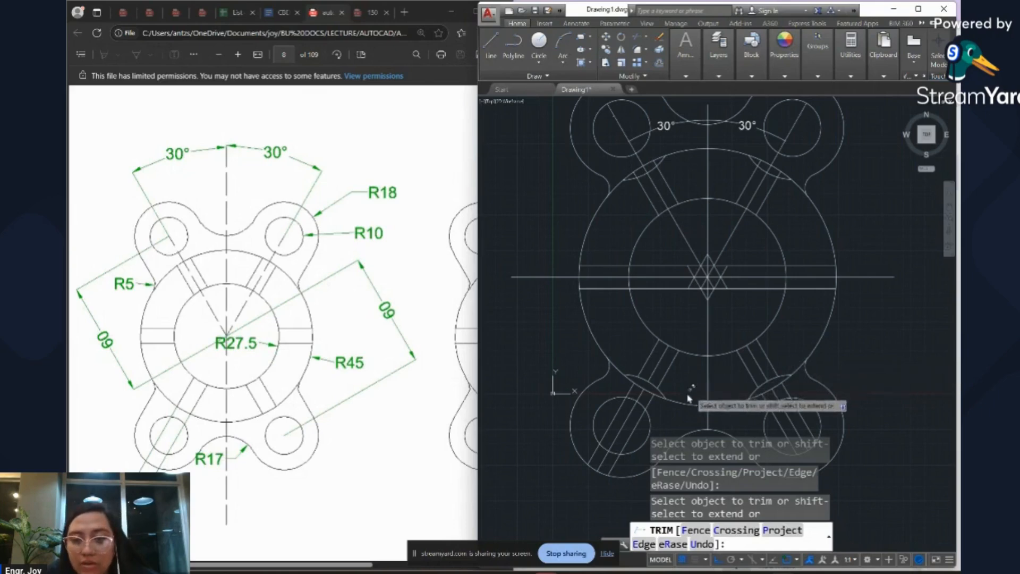
click(644, 405)
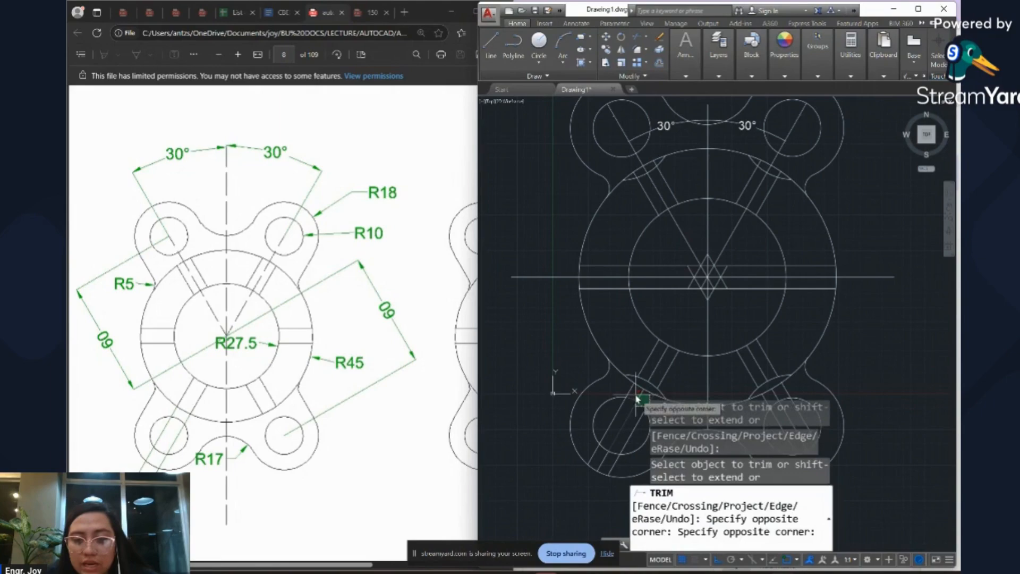
click(644, 401)
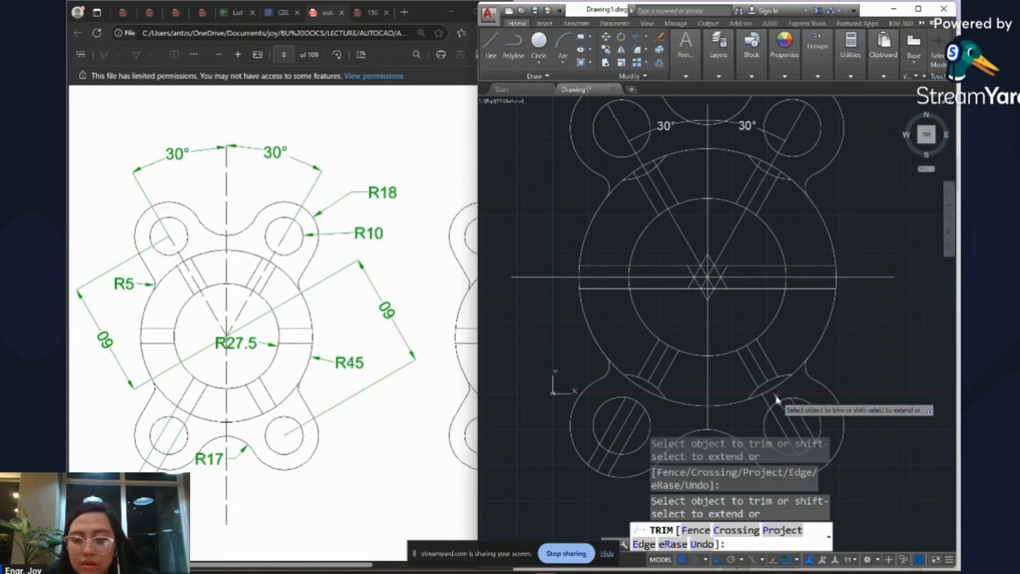
click(777, 400)
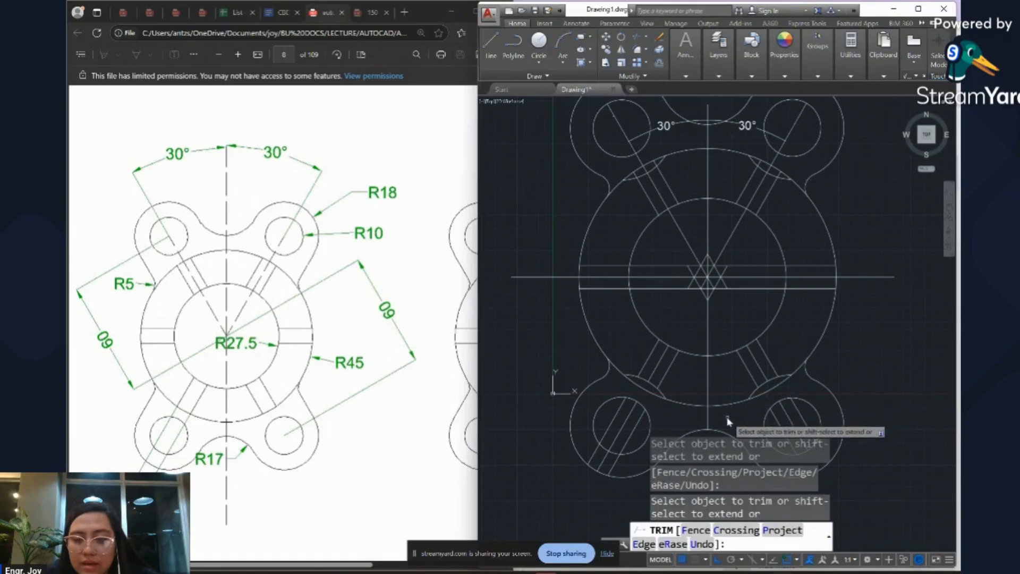
key(Escape)
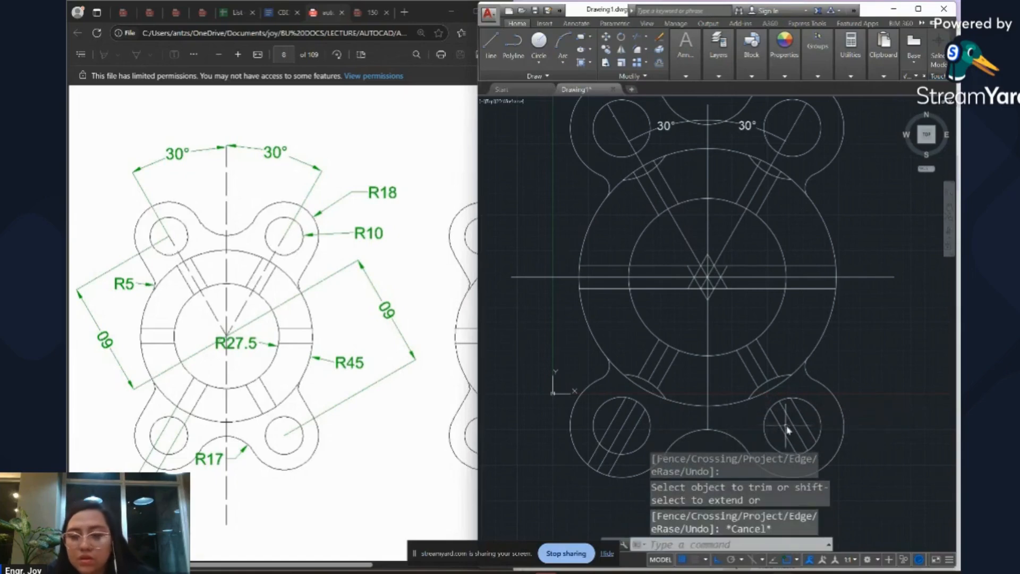
Erase the leftover diagonal line segments across the two lower R10 holes.
click(805, 421)
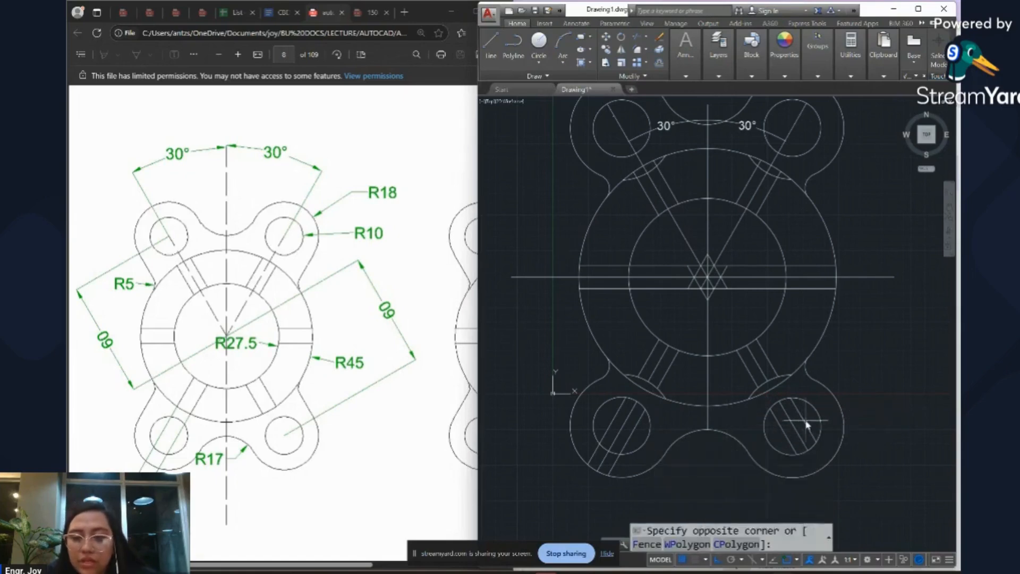
click(780, 436)
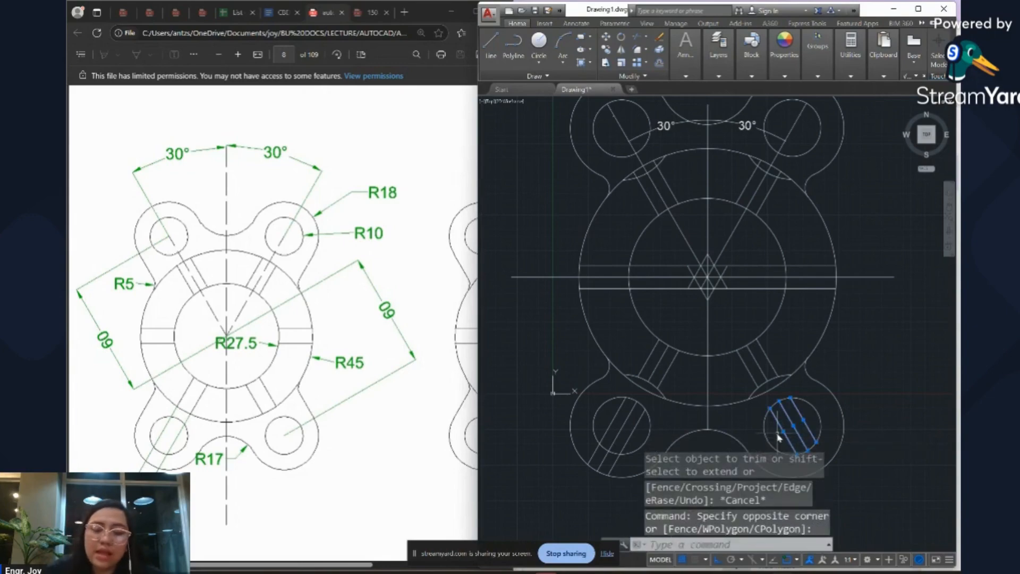
key(Delete)
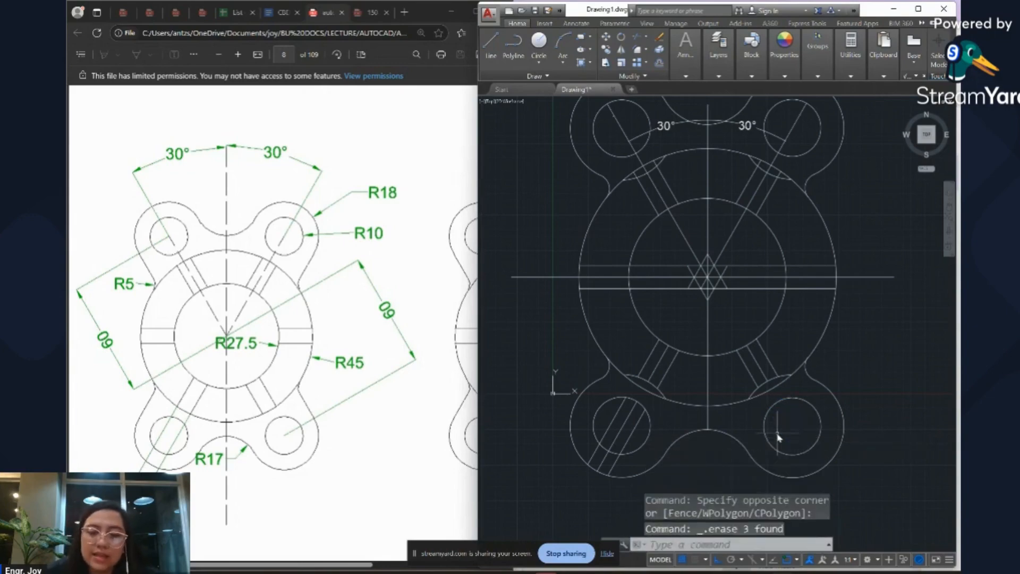
click(644, 434)
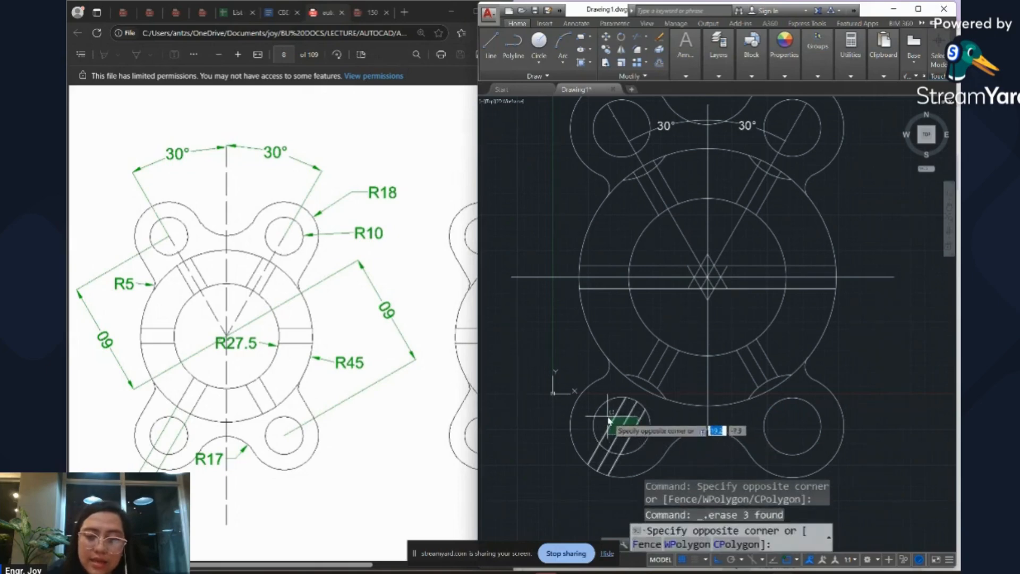
click(609, 419)
key(Delete)
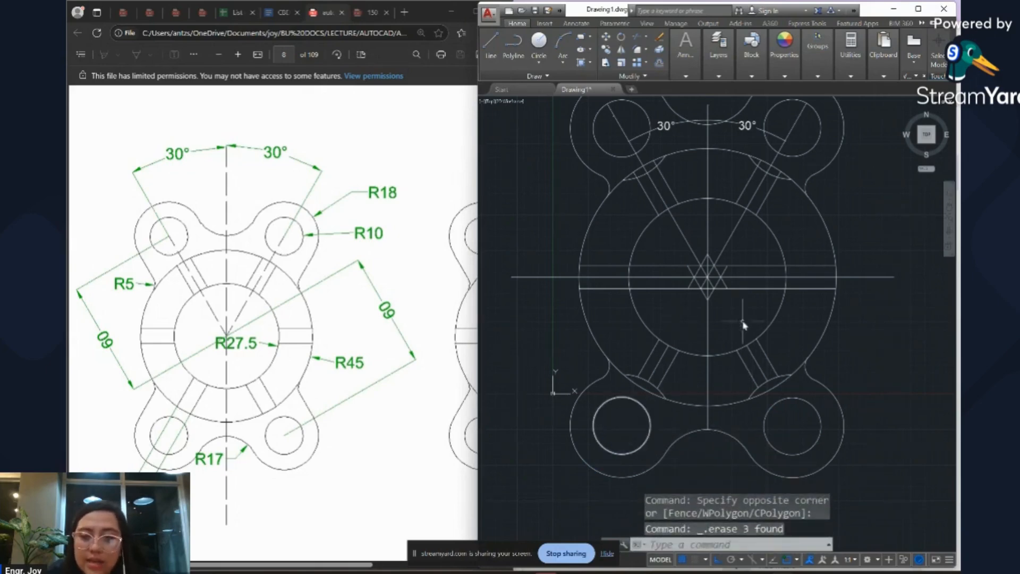
Erase the leftover R18 lobe arcs lying inside the R45 circle at both lower lobes.
click(662, 394)
key(Delete)
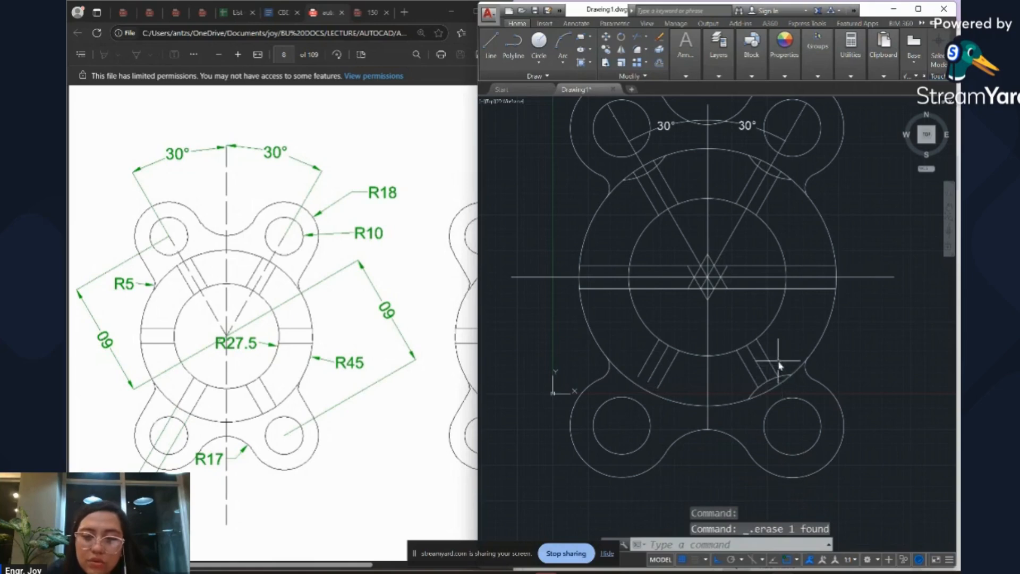
click(781, 378)
key(Delete)
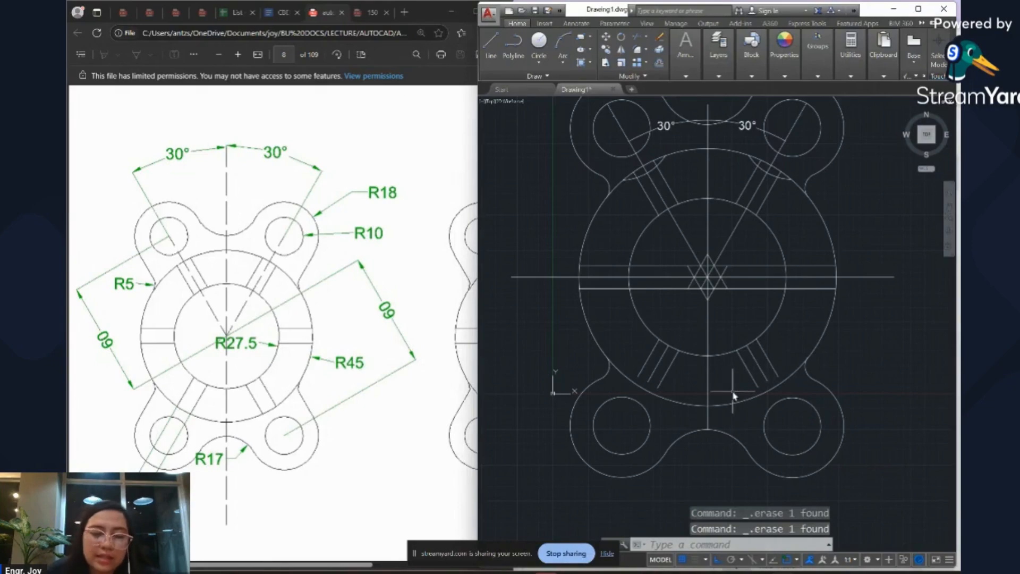
Extend the diagonal rib lines below the R27.5 circle to the R45 circle on both lower ribs.
key(Return)
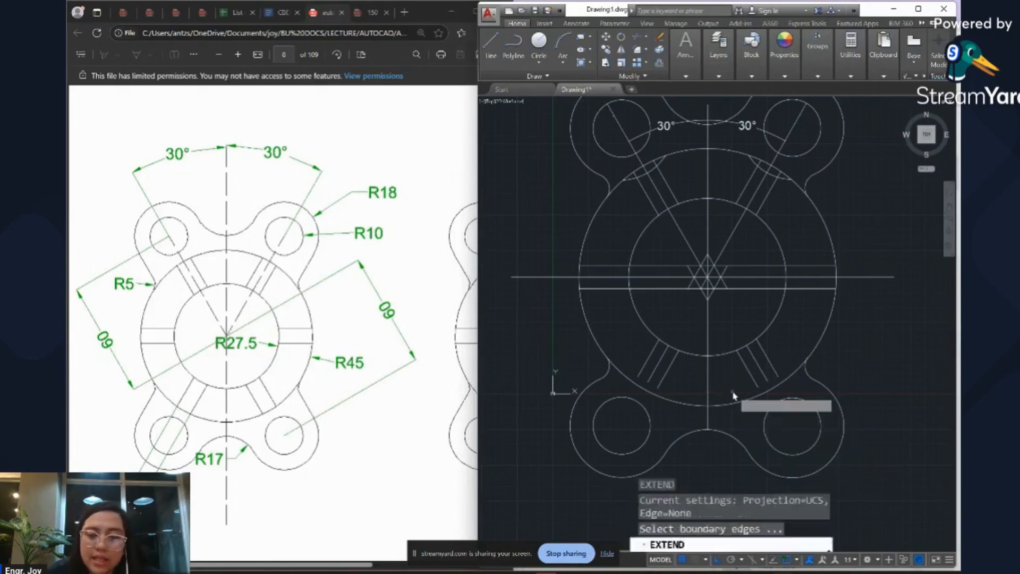
key(Return)
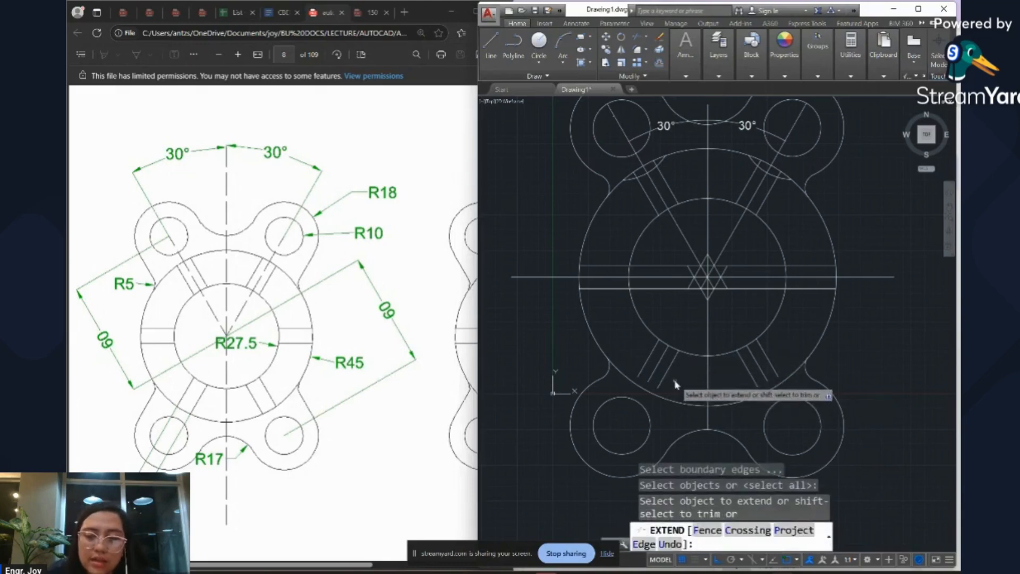
click(676, 379)
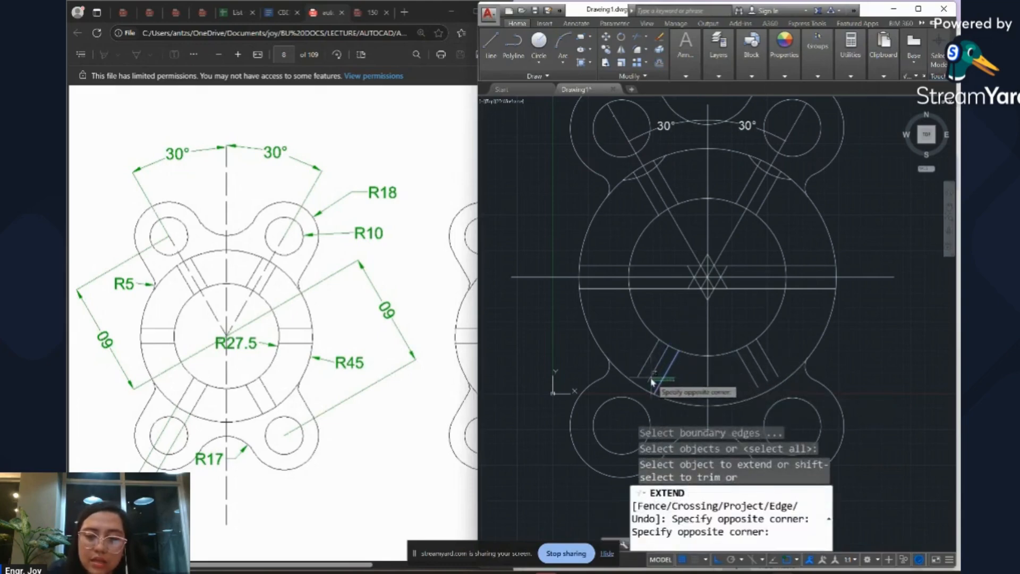
click(648, 378)
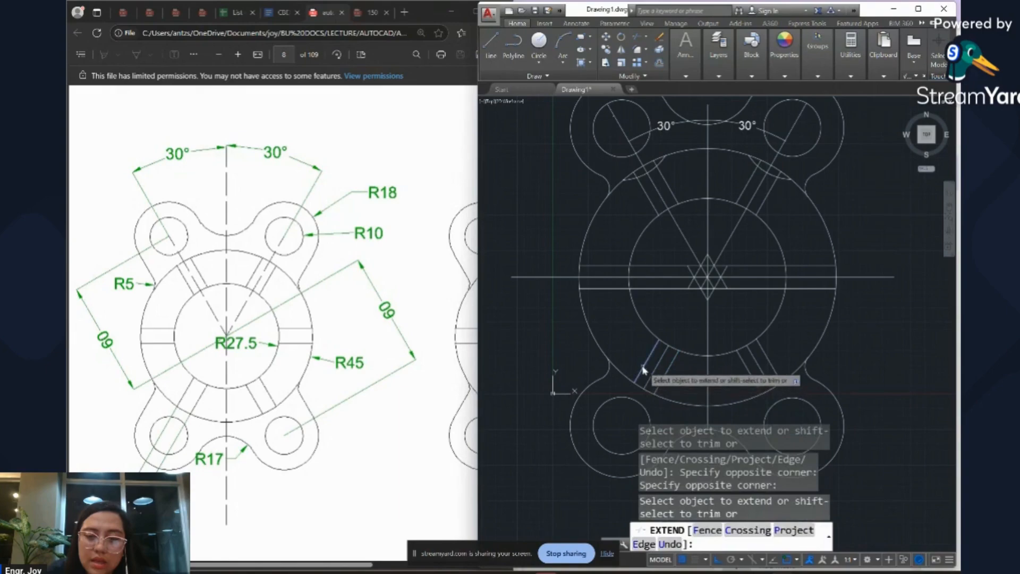
click(645, 370)
click(773, 368)
click(756, 375)
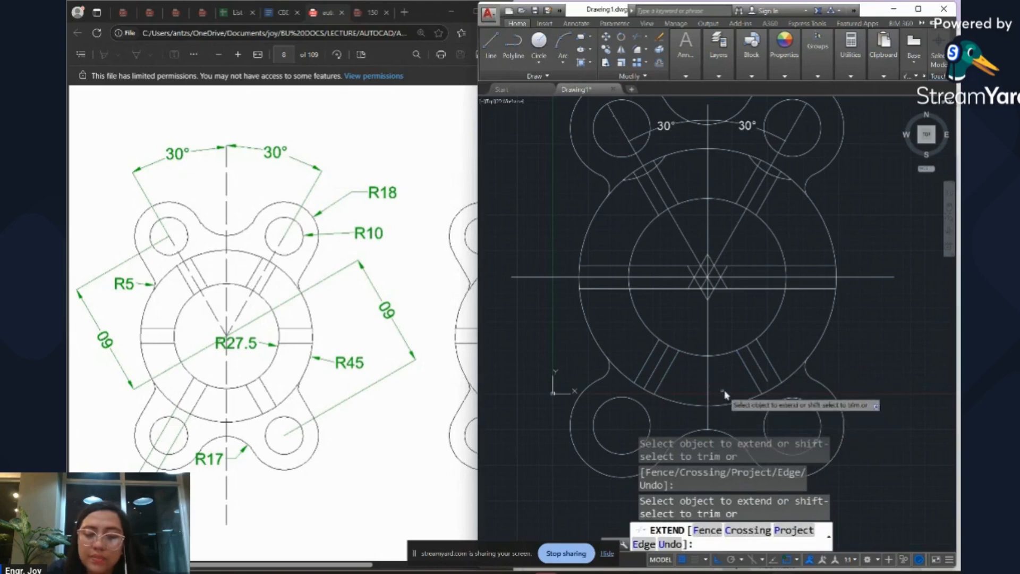
key(Escape)
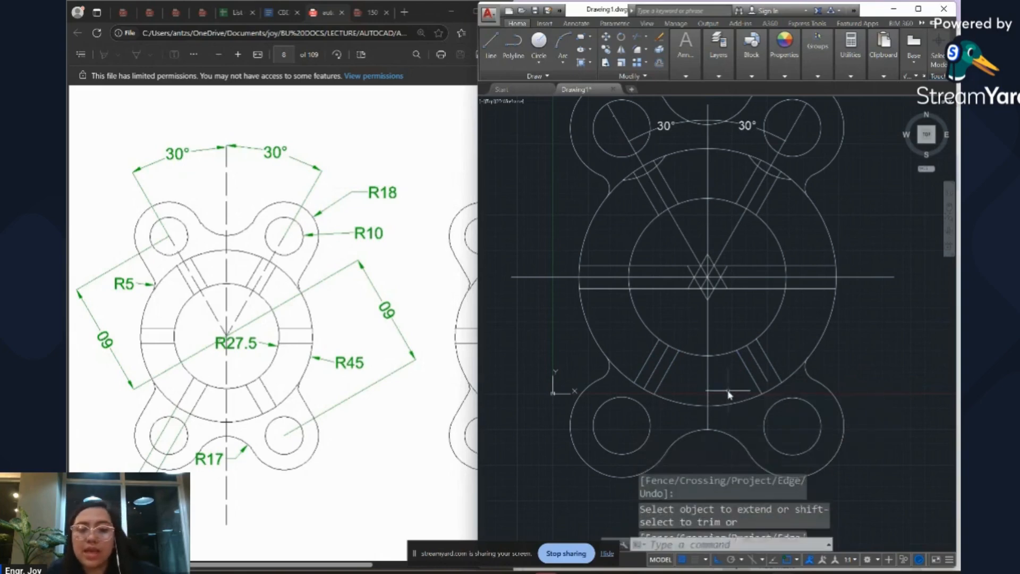
Erase the middle diagonal line from each of the two lower ribs.
click(657, 366)
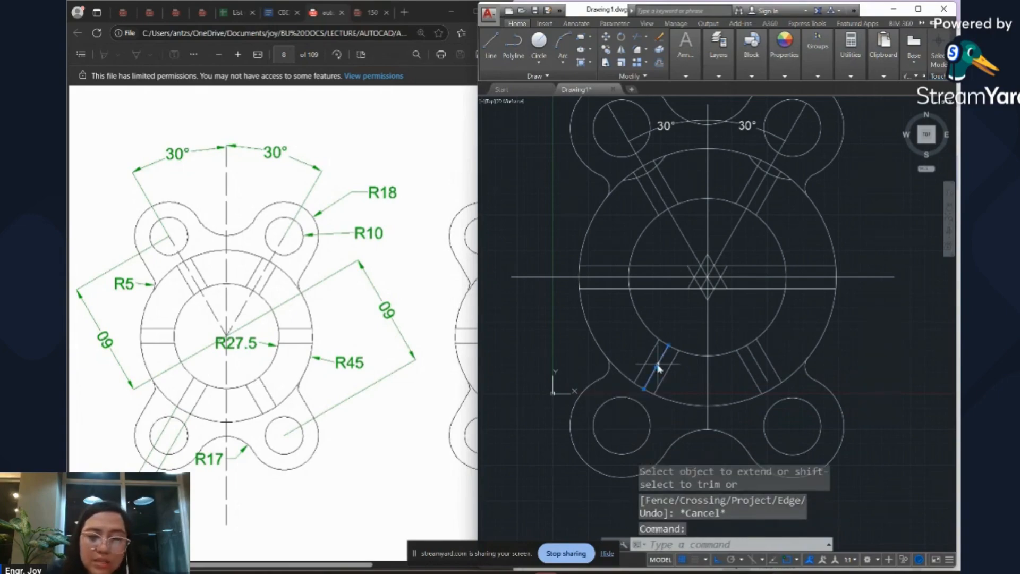
key(Delete)
click(761, 373)
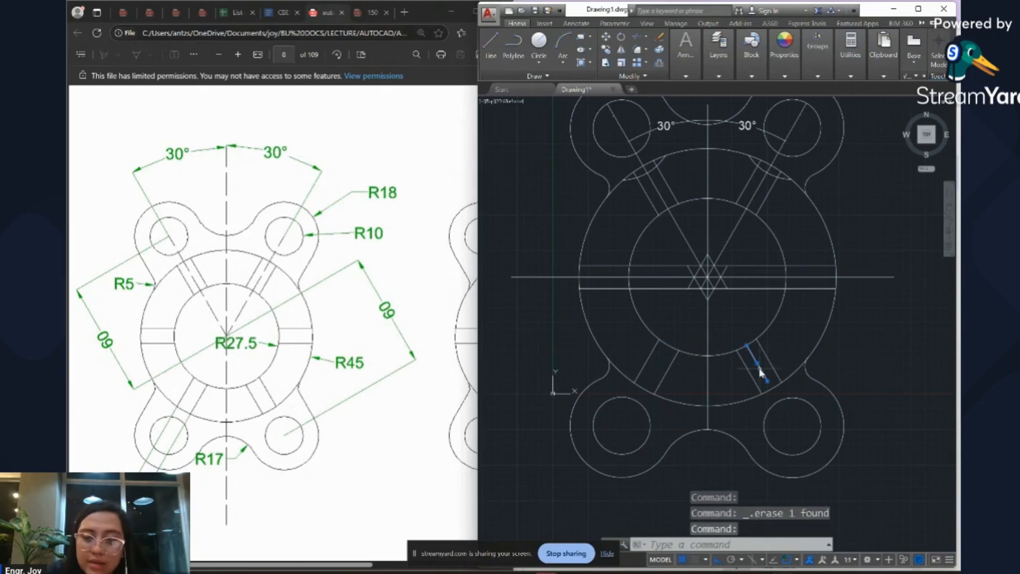
key(Delete)
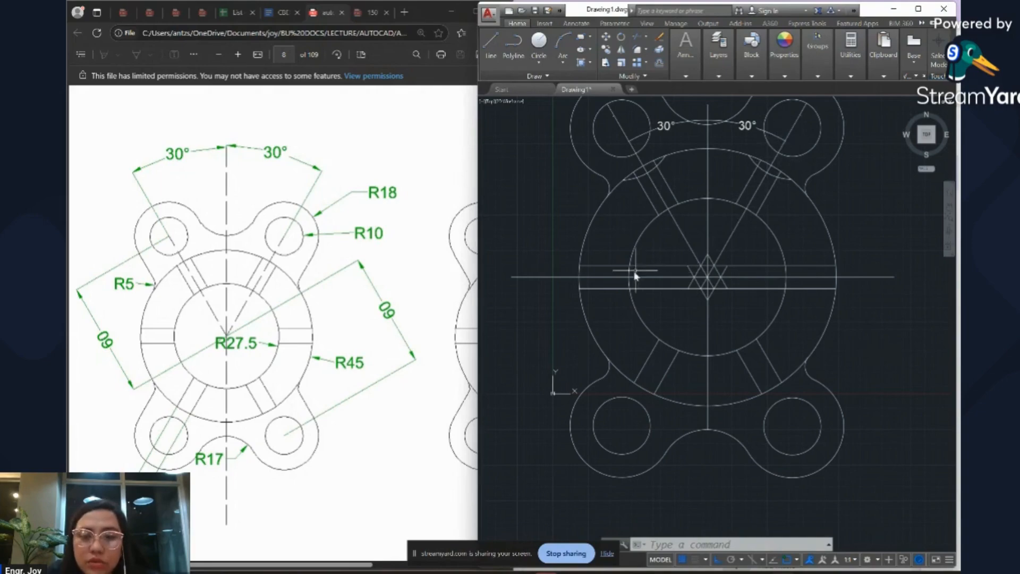
Erase the full-length horizontal centre line and trim the horizontal rib lines inside the R27.5 circle on both sides of the centre.
click(622, 280)
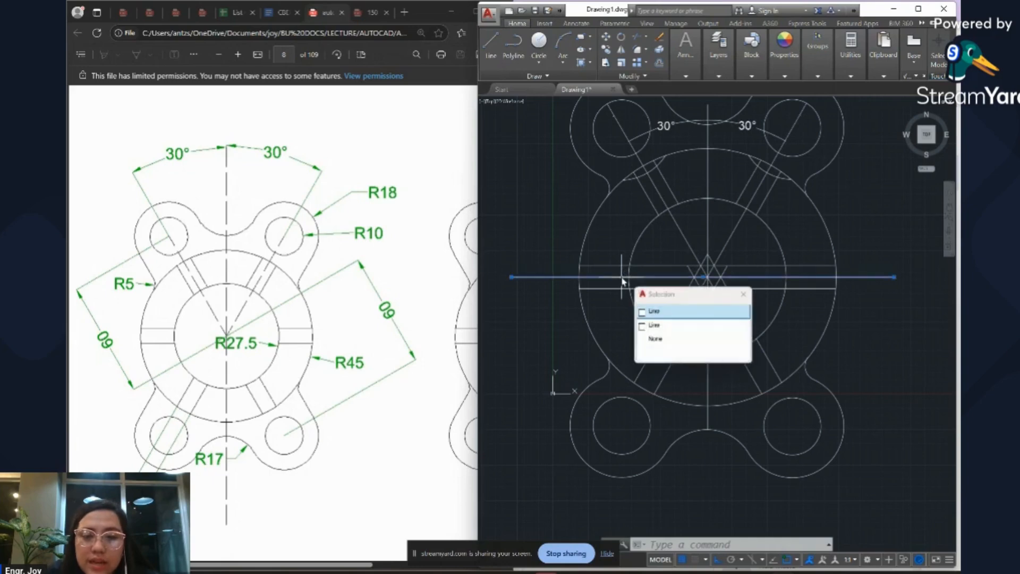
key(Delete)
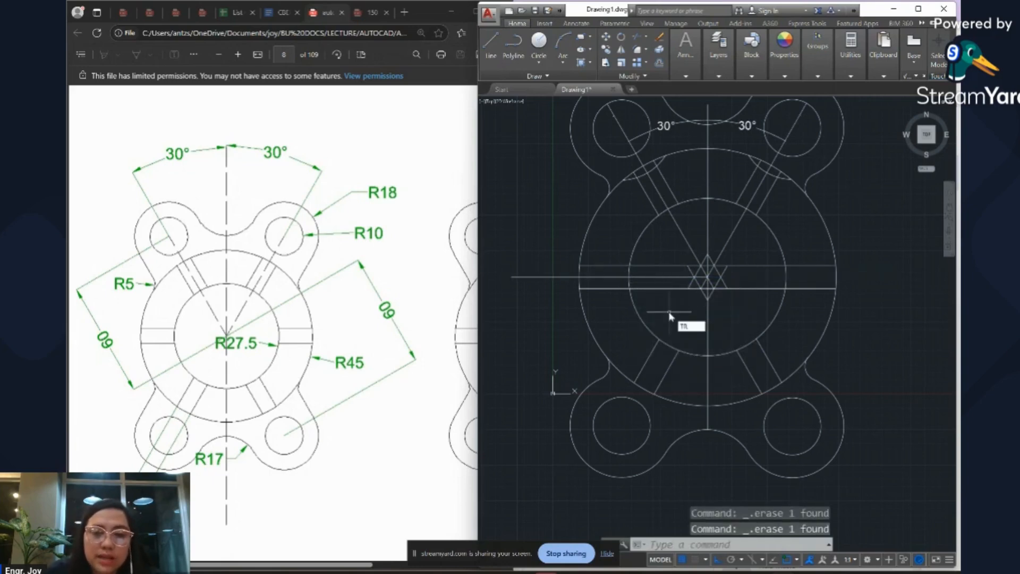
key(Return)
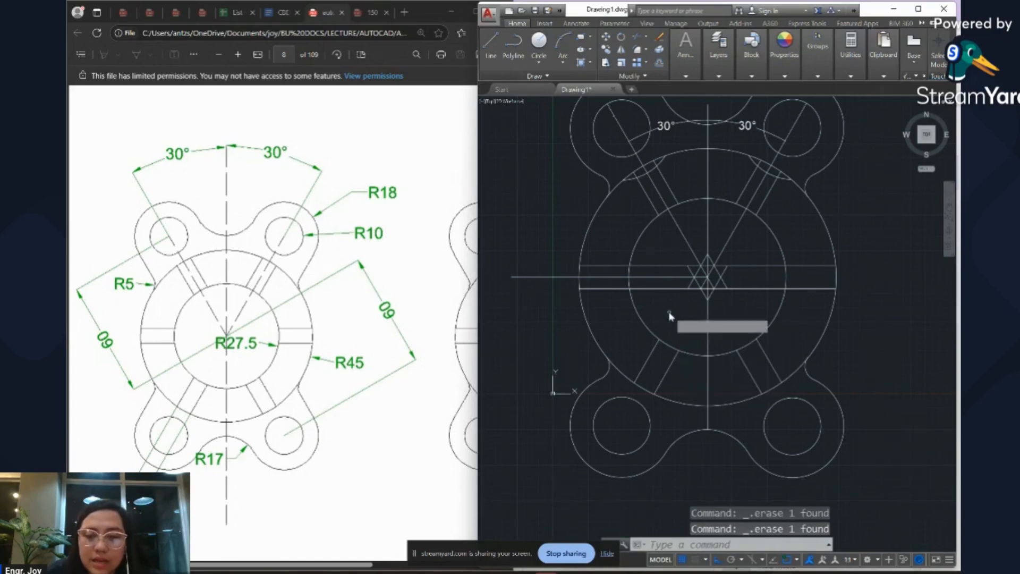
key(Return)
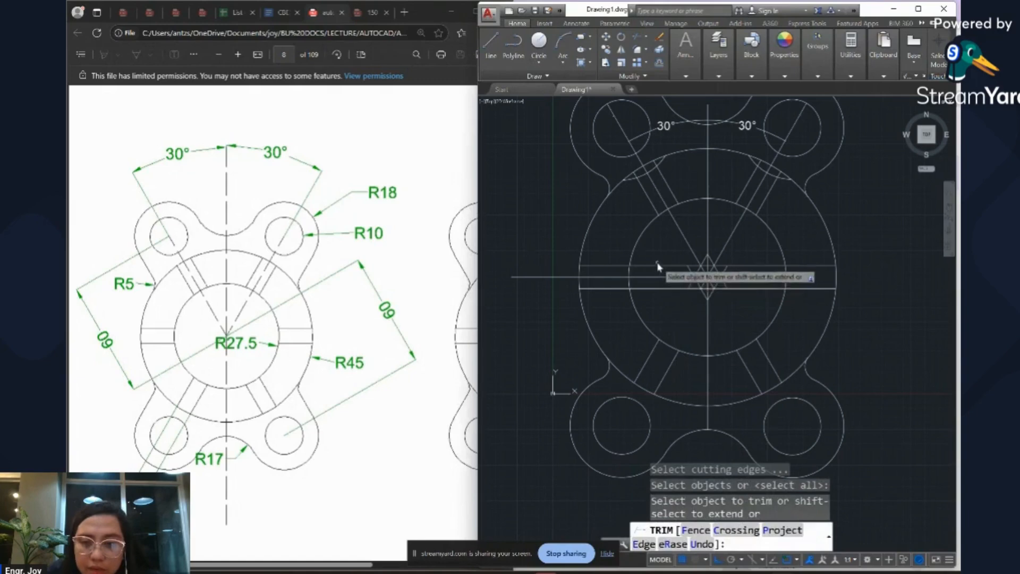
click(657, 263)
click(655, 299)
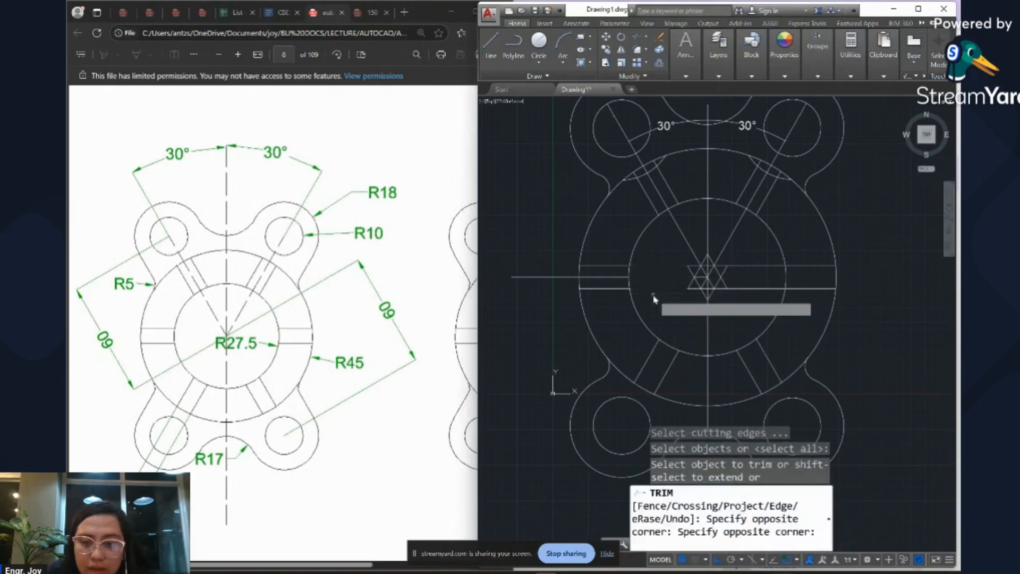
click(743, 296)
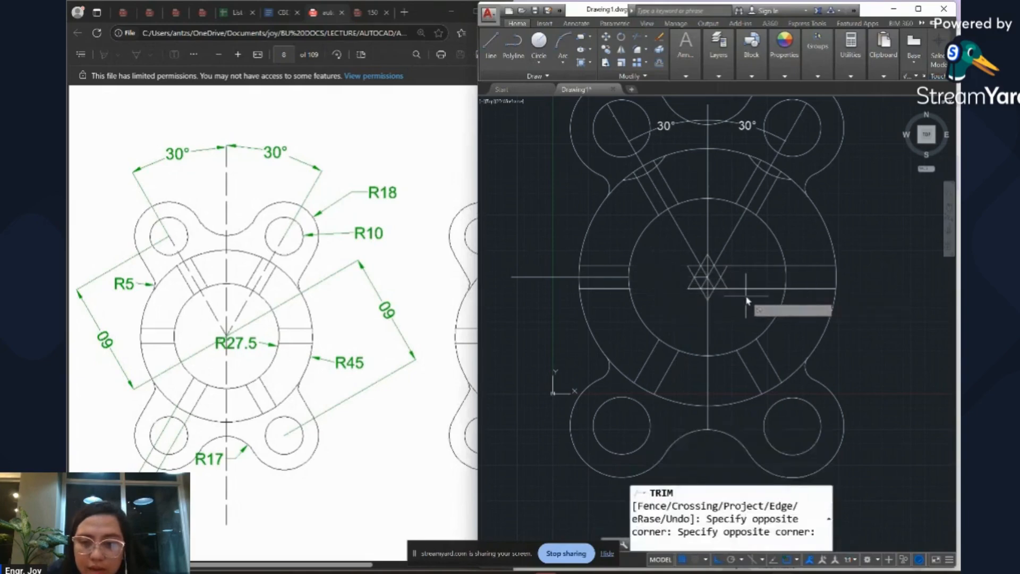
click(743, 264)
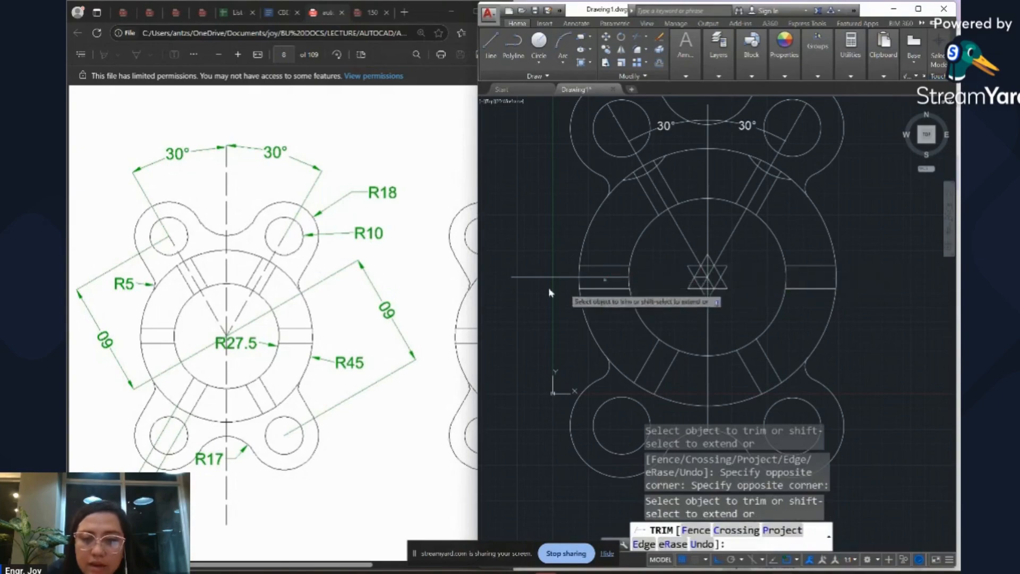
key(Escape)
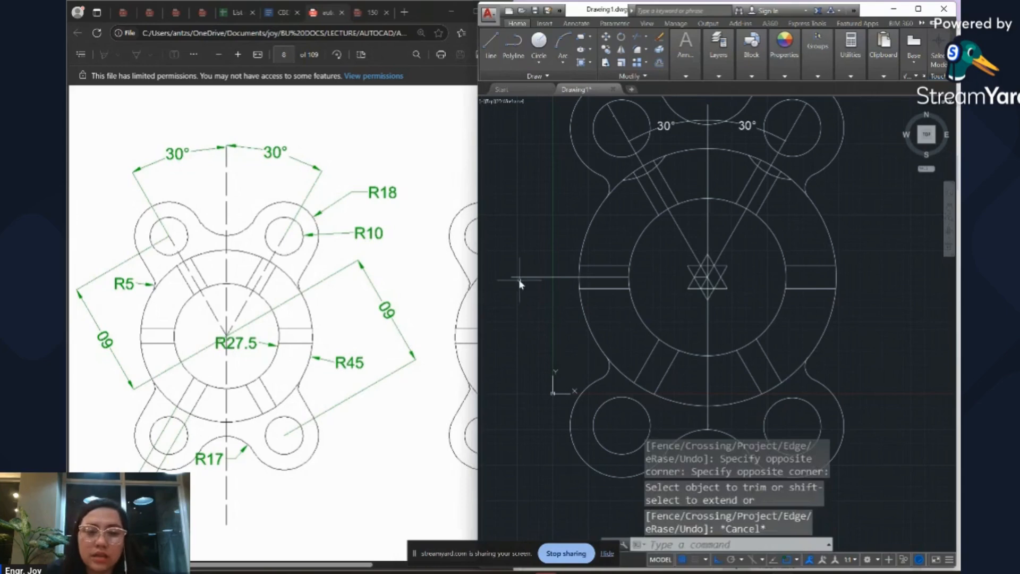
Erase the remaining piece of the horizontal centre line on the left side of the plate.
click(519, 279)
click(502, 264)
key(Delete)
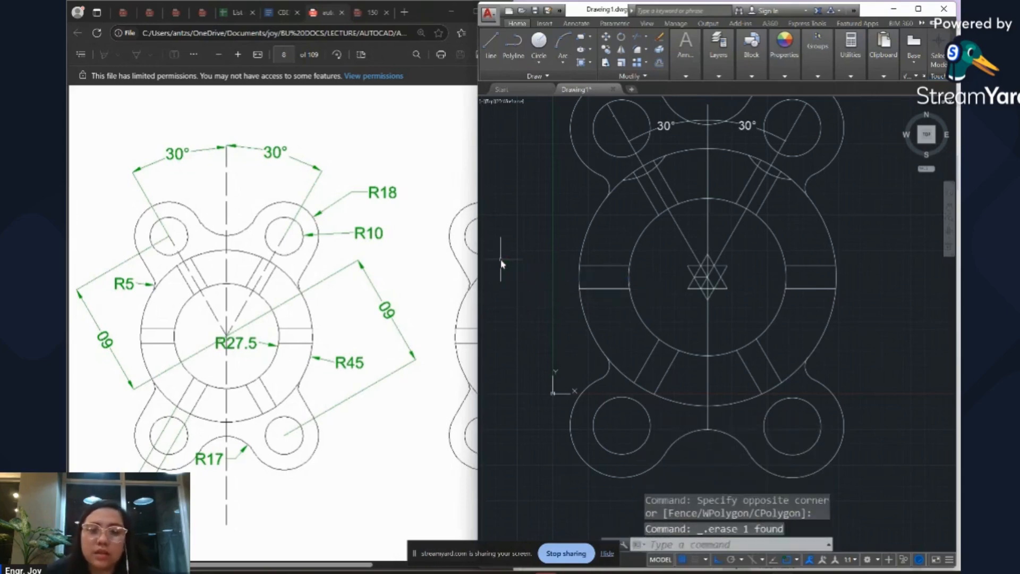
Erase the leftover line fragments just right of the plate's centre.
click(732, 295)
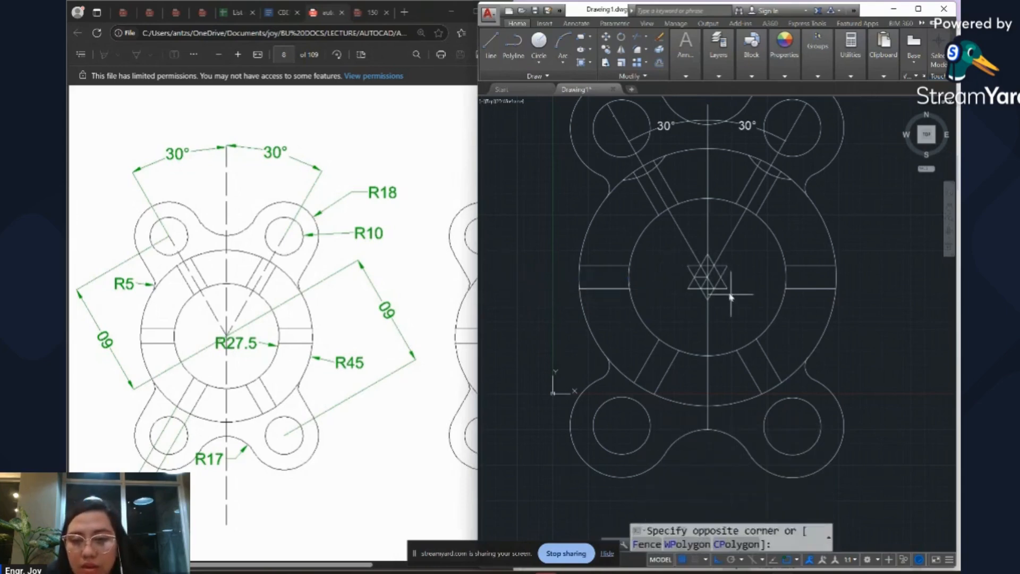
click(719, 270)
key(Delete)
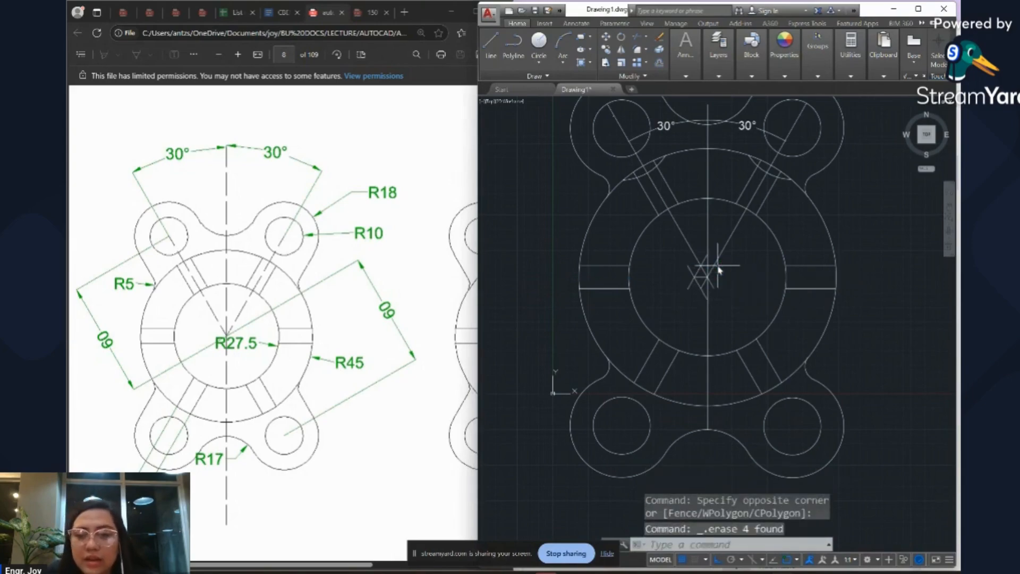
click(702, 302)
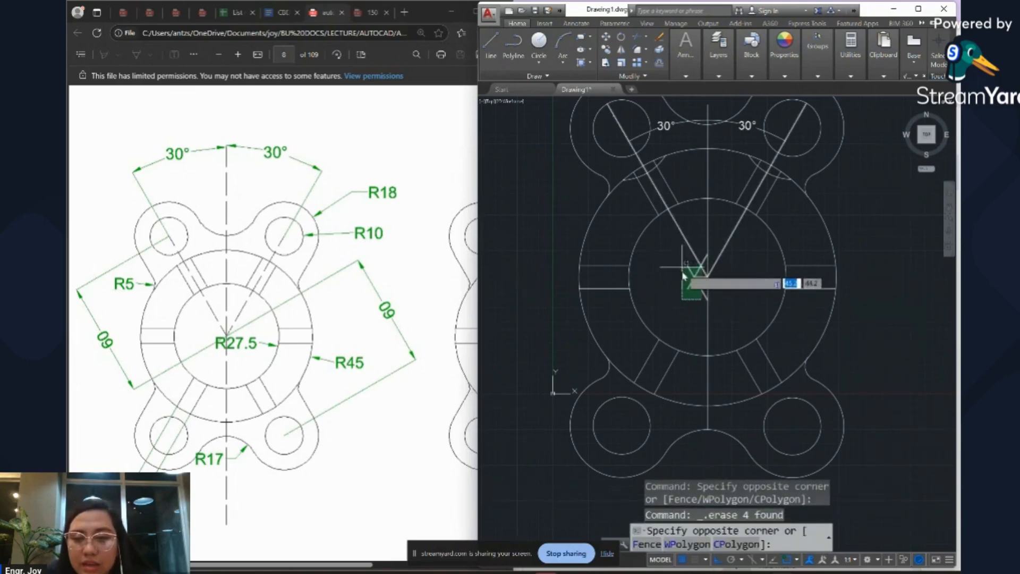
click(684, 278)
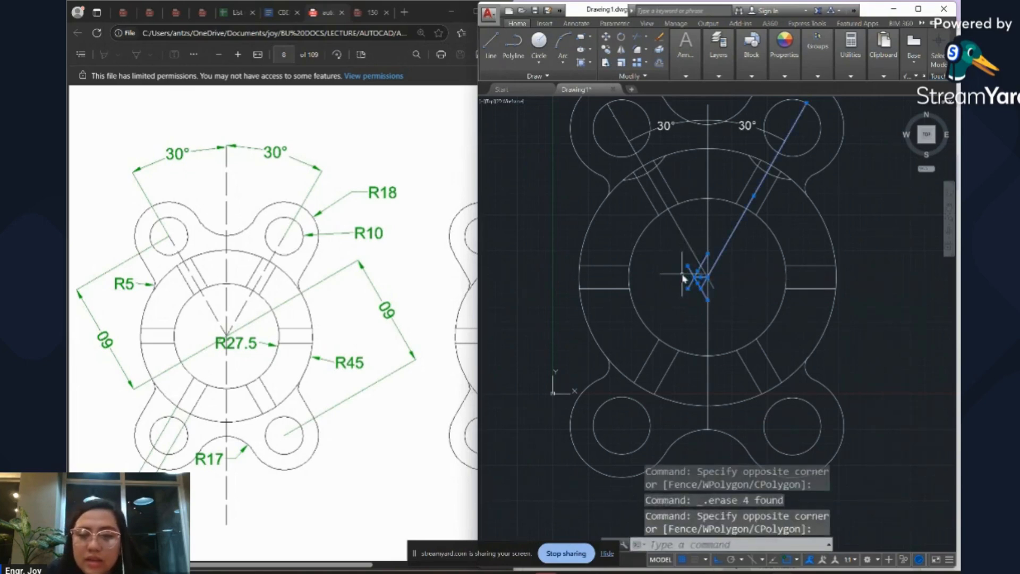
key(Escape)
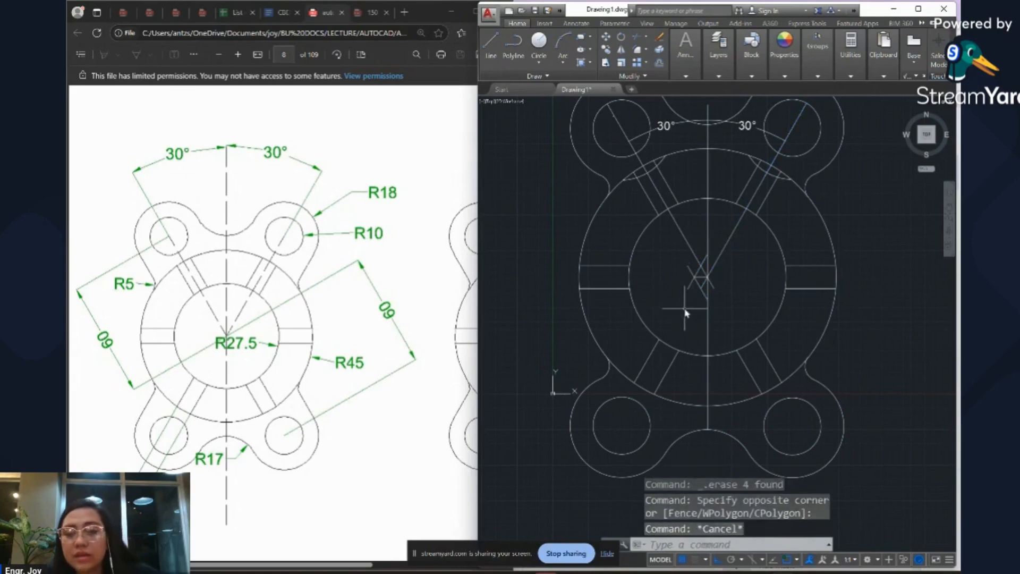
Erase the leftover line fragments just left of the plate's centre, keeping the diagonal centre lines.
click(696, 307)
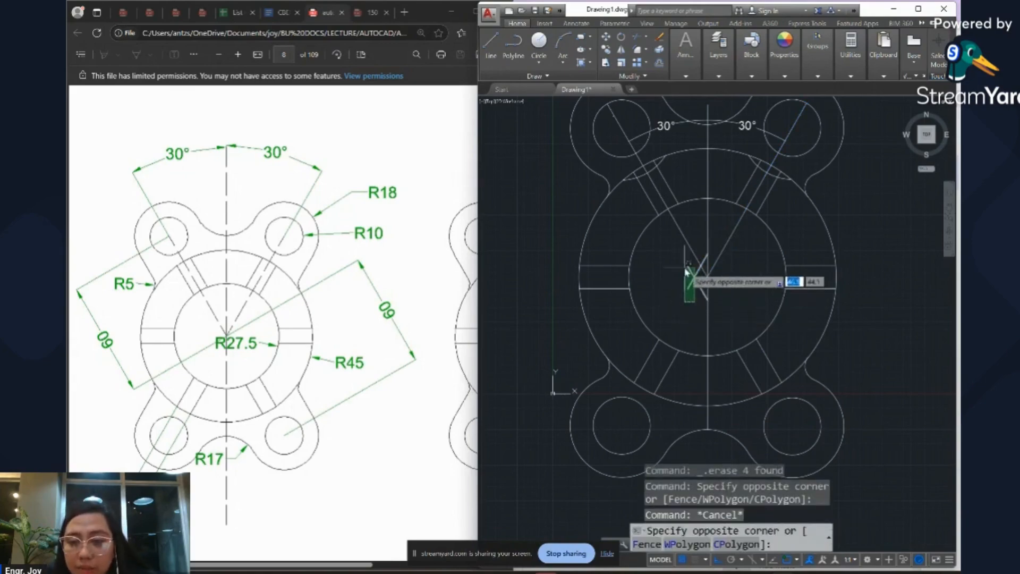
click(686, 272)
key(Delete)
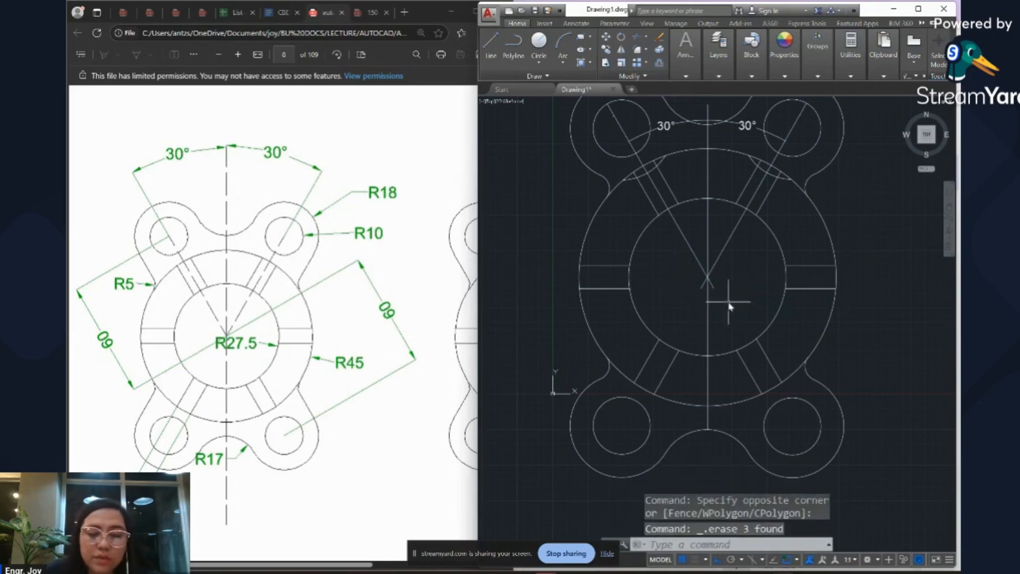
Trim the short ends of the two diagonal centre lines that run past the plate's centre.
key(Return)
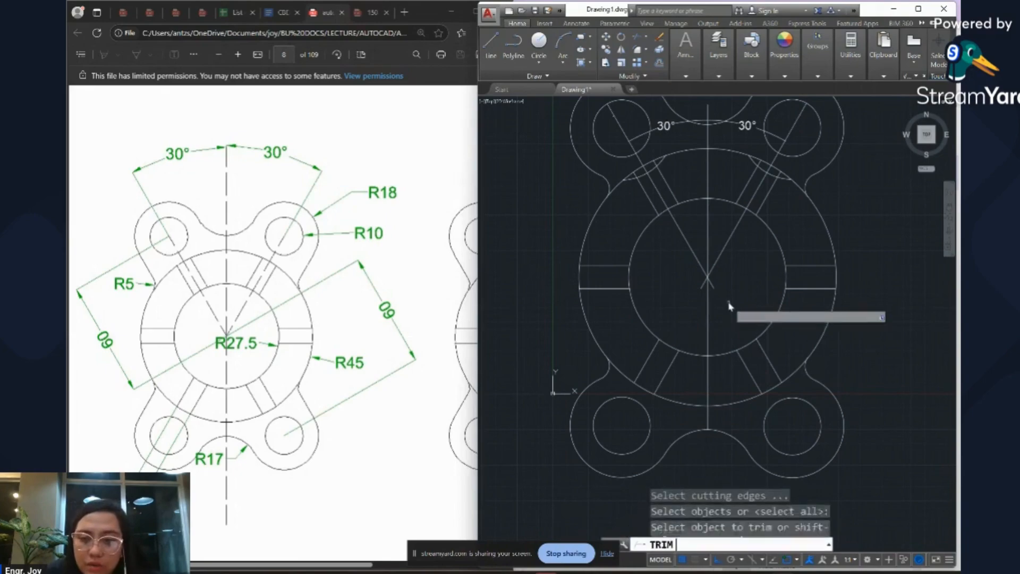
click(702, 287)
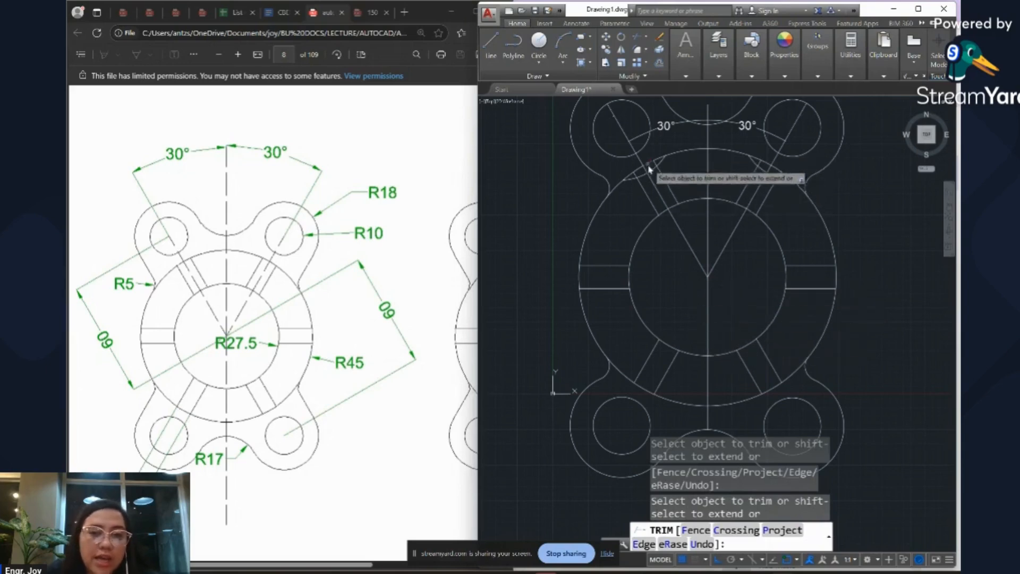
key(Escape)
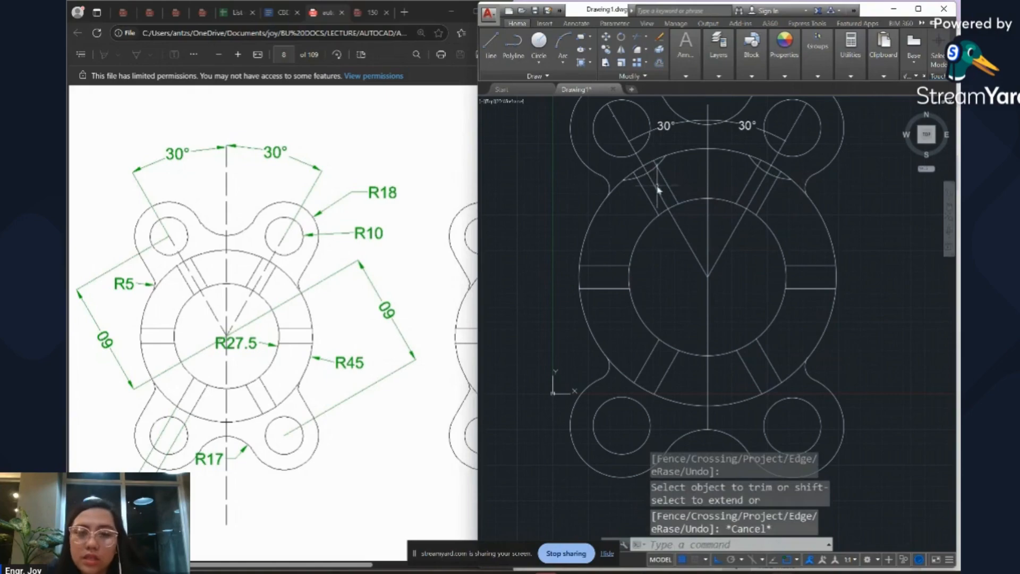
Erase the leftover R18 lobe arcs lying inside the R45 circle at both upper lobes.
key(Delete)
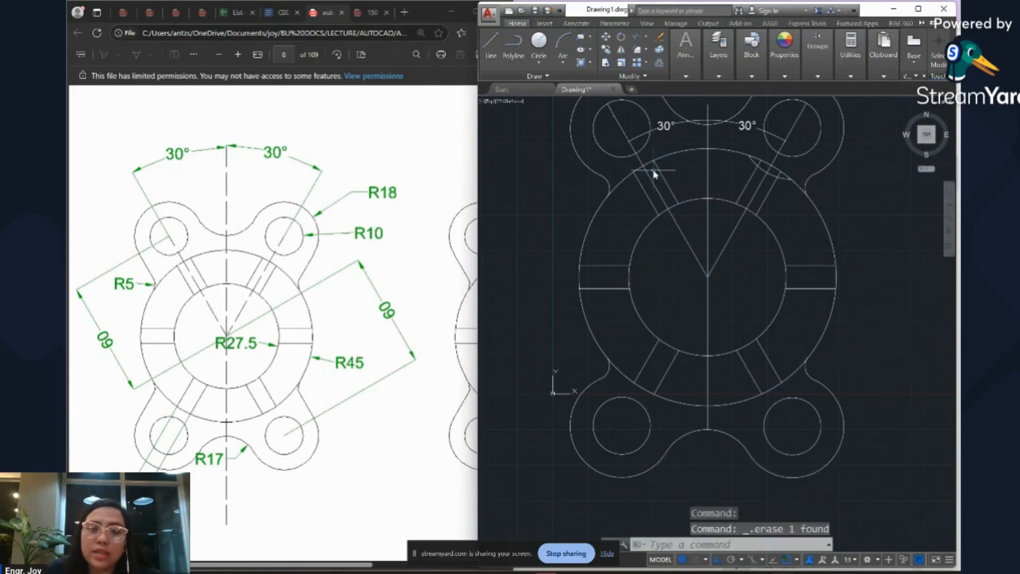
click(772, 180)
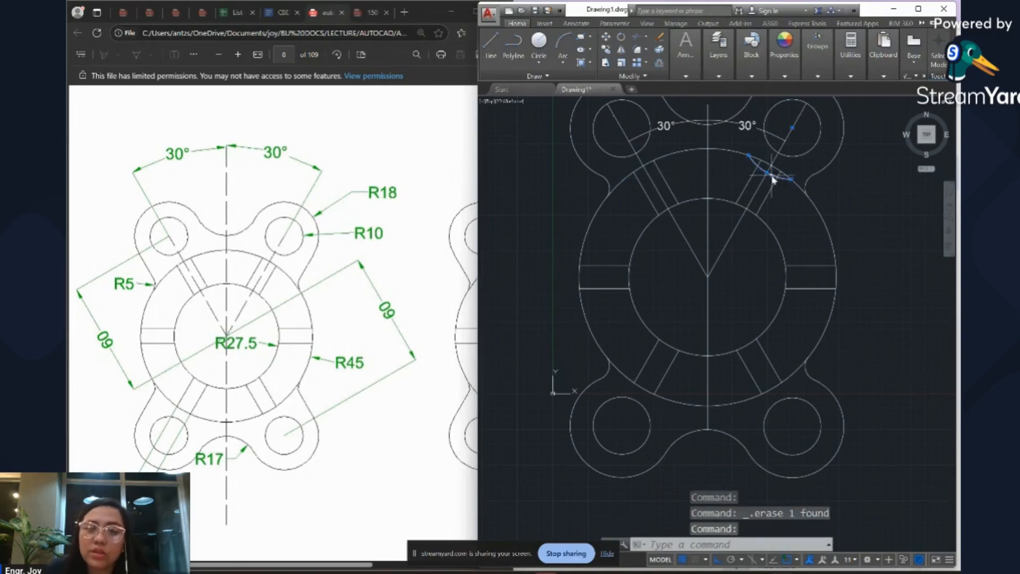
key(Delete)
Compare the cleaned-up plate with the dimensioned and finished views in the reference PDF.
scroll(781, 234, down, 4)
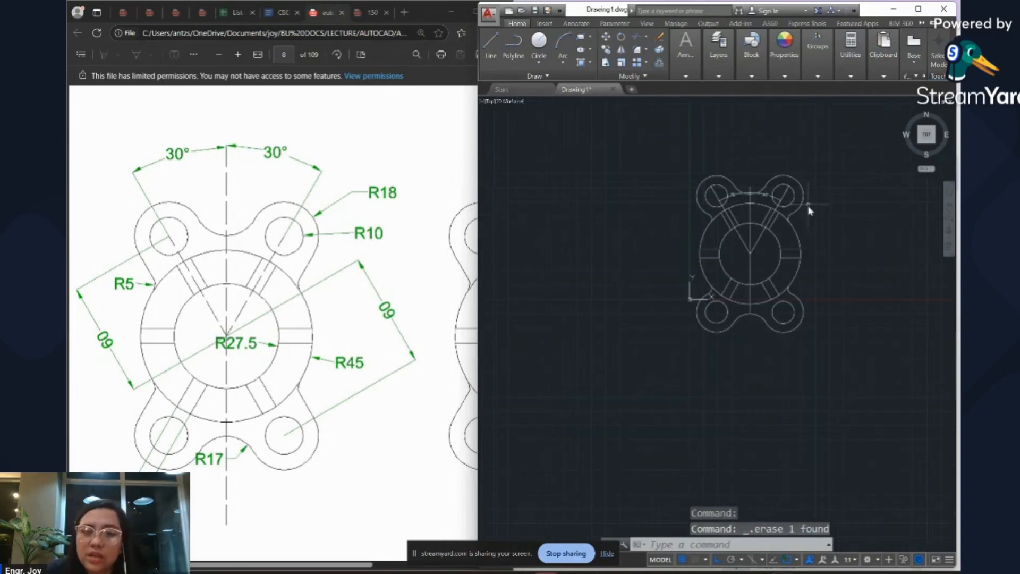
scroll(807, 206, up, 5)
scroll(805, 206, down, 3)
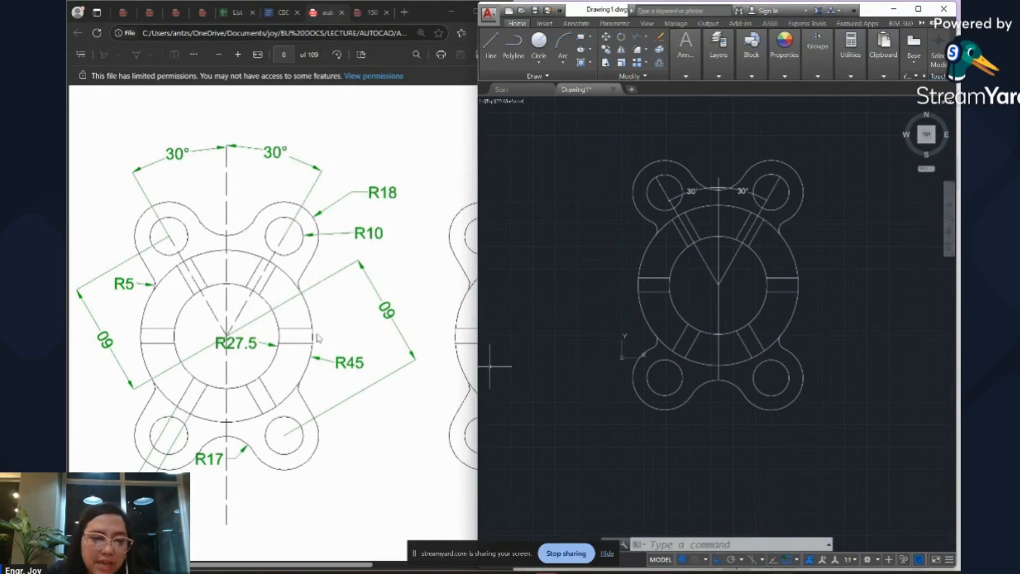
ctrl+scroll(315, 332, down, 4)
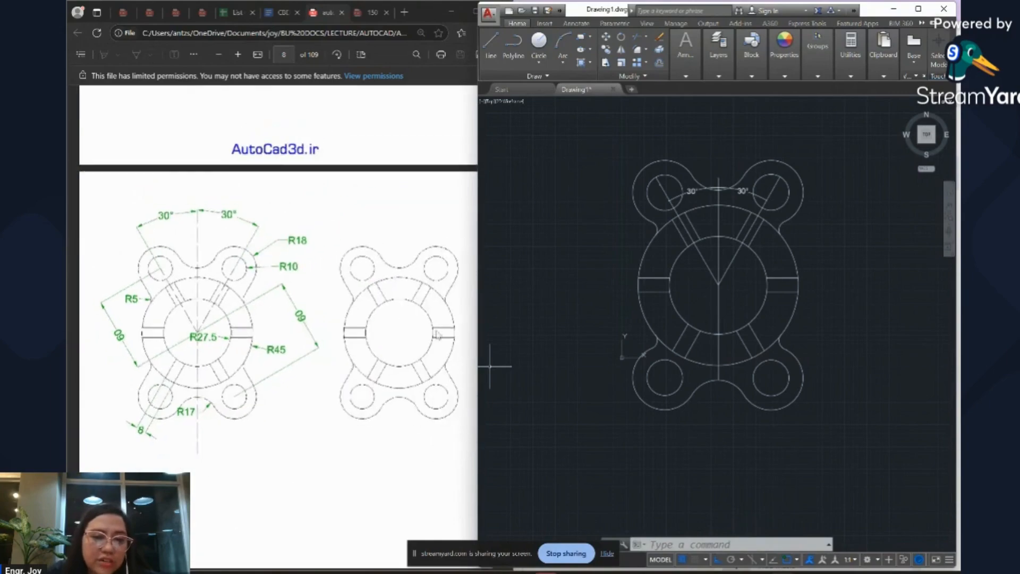
ctrl+scroll(434, 353, up, 5)
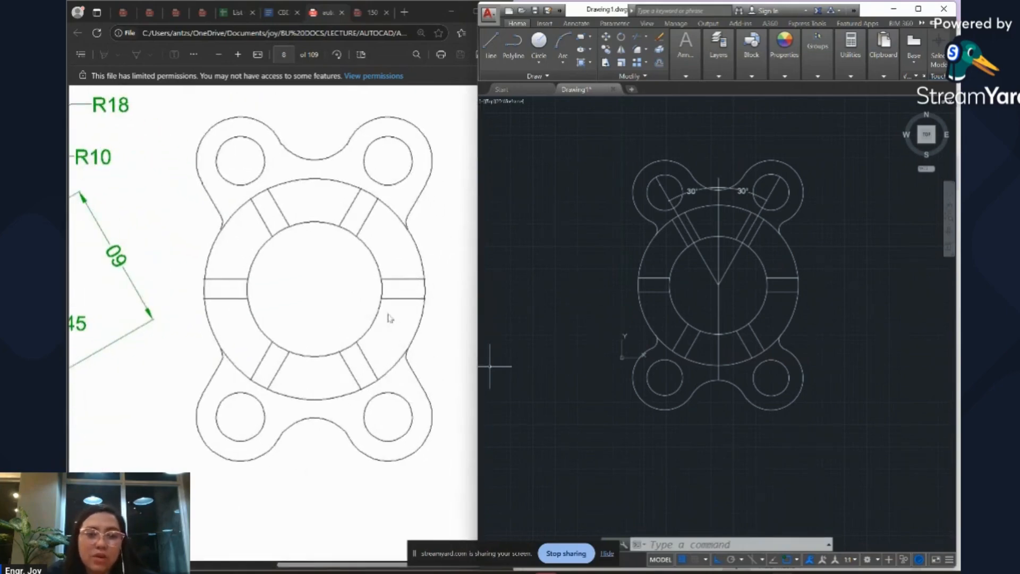
ctrl+scroll(390, 318, down, 3)
ctrl+scroll(412, 332, down, 2)
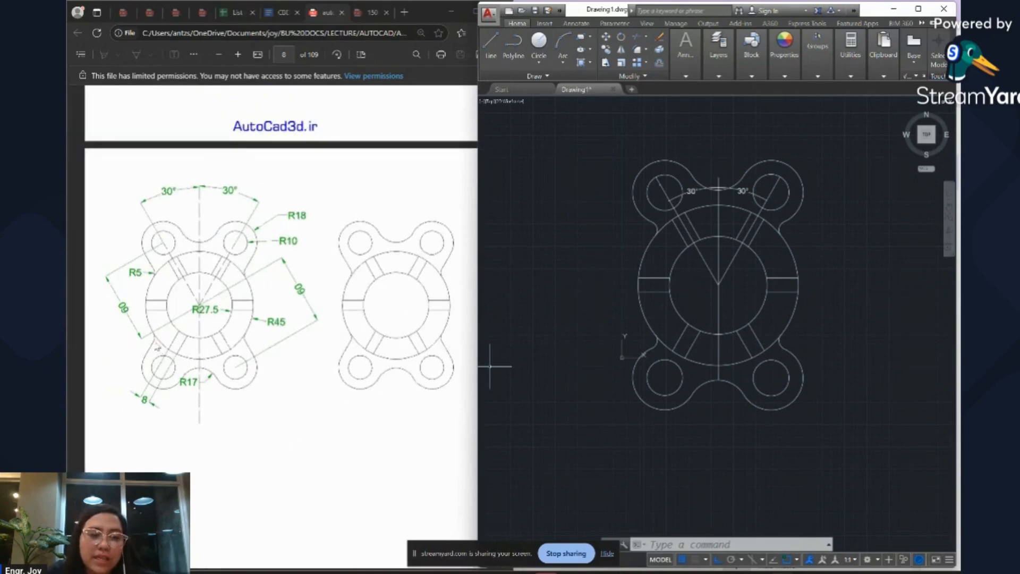
ctrl+scroll(157, 349, up, 3)
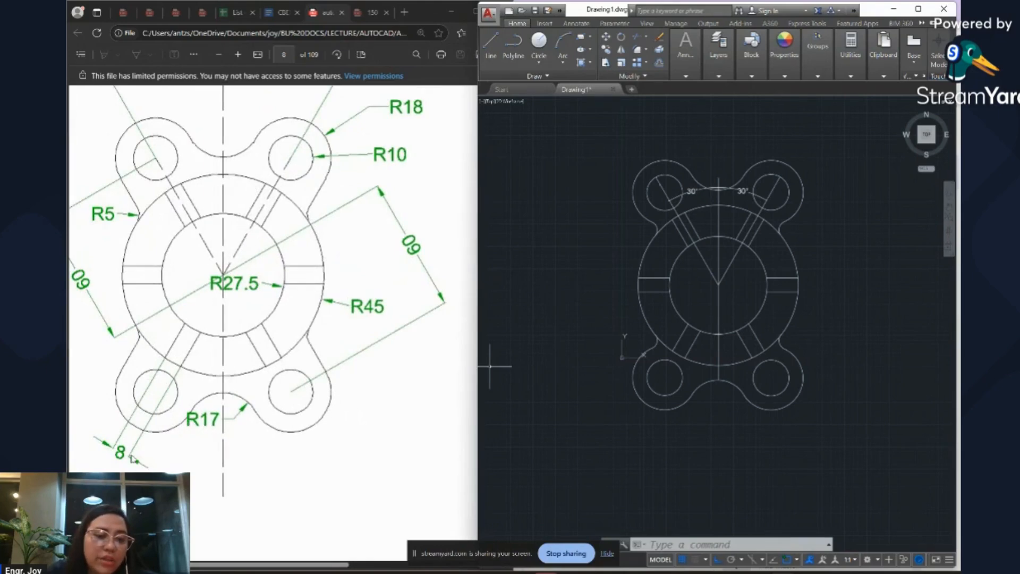
ctrl+scroll(332, 326, down, 3)
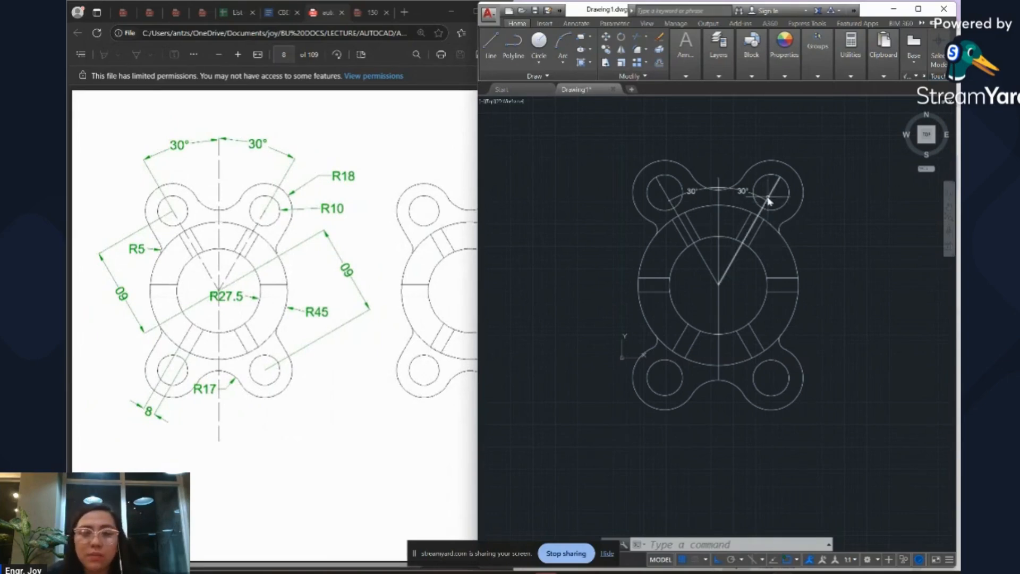
click(718, 213)
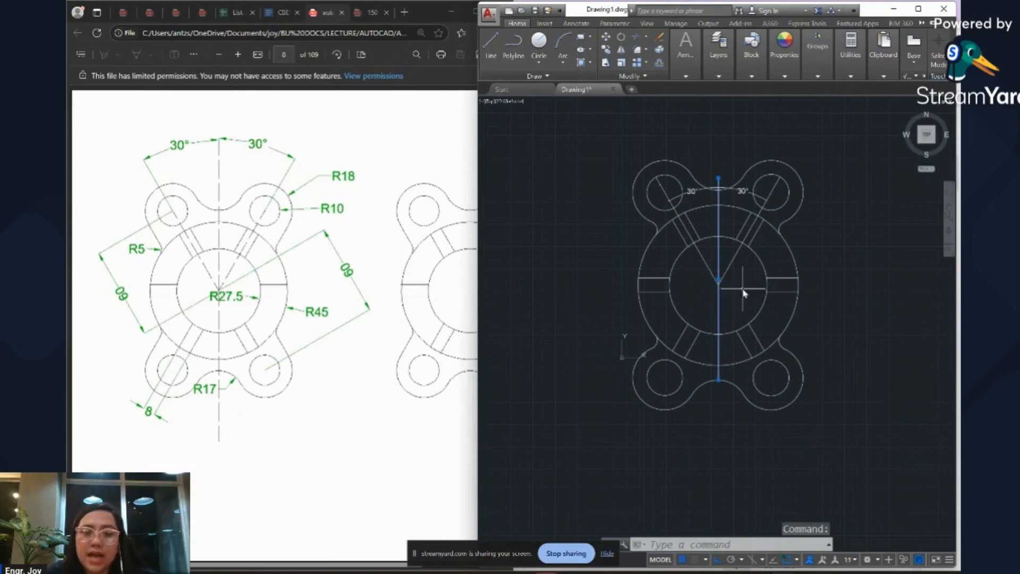
scroll(743, 292, up, 5)
scroll(743, 292, down, 2)
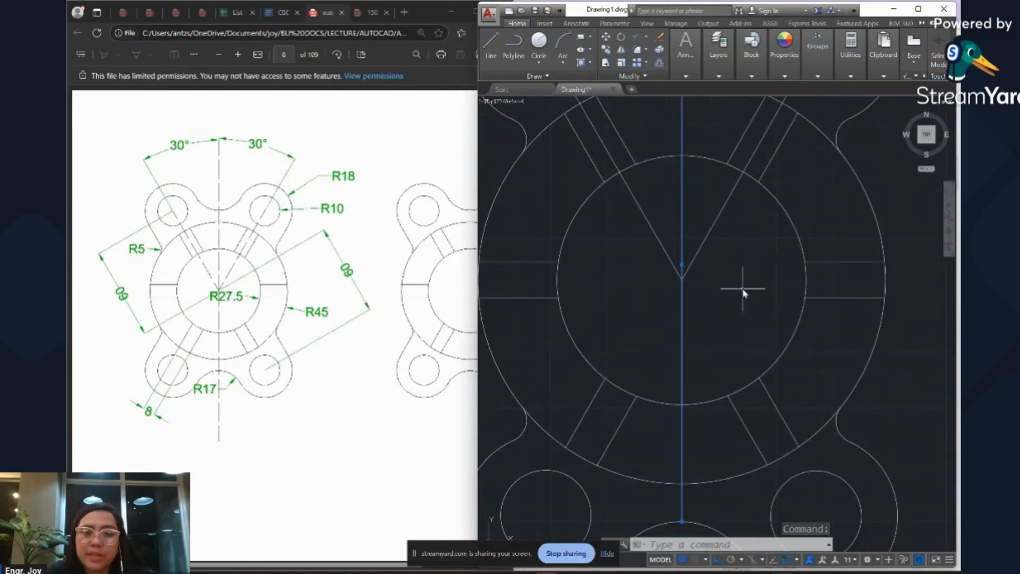
scroll(743, 292, down, 4)
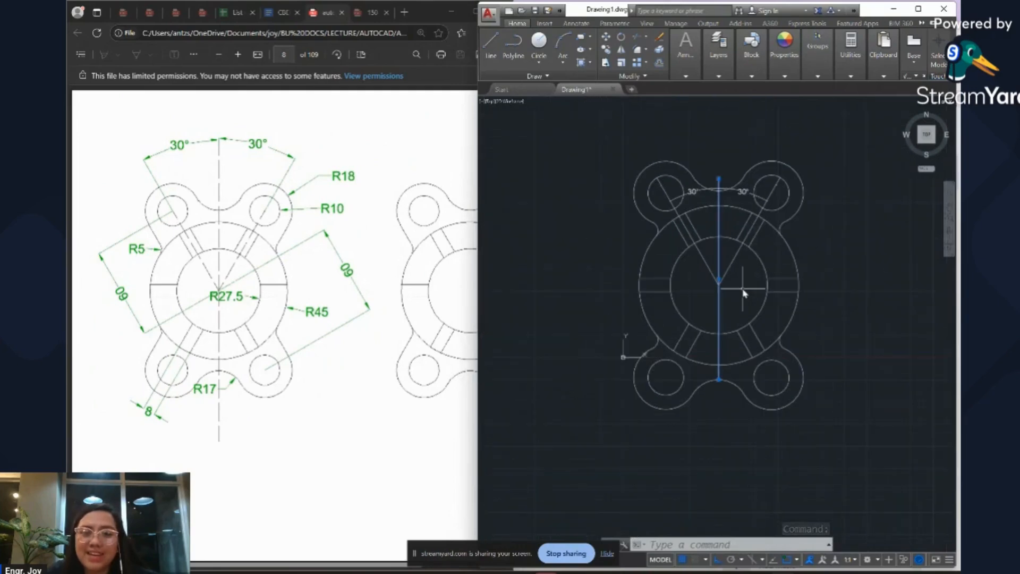
Maximize the drawing window, clear the selection and show the Layer Properties Manager at a larger size.
click(919, 9)
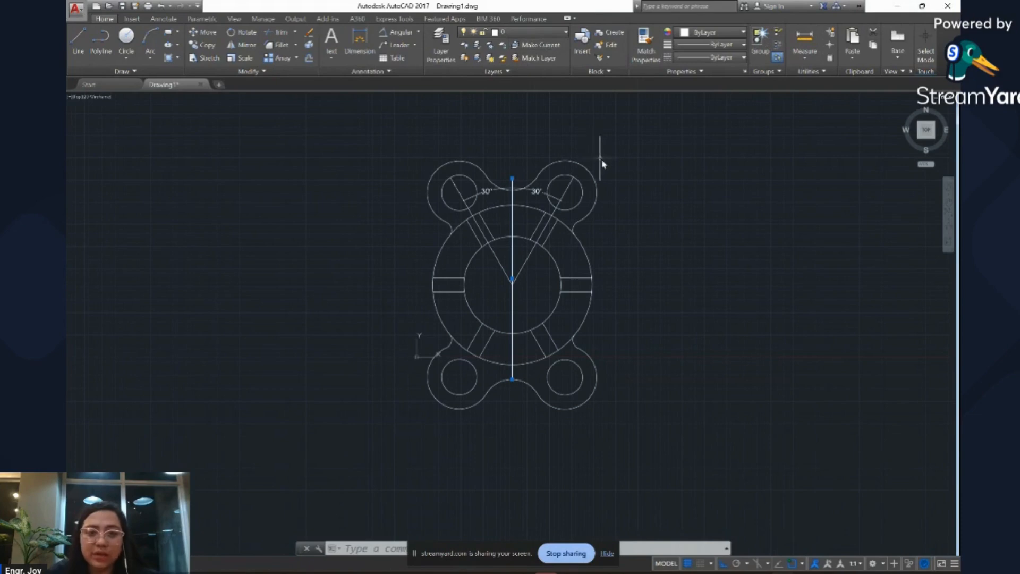
key(Escape)
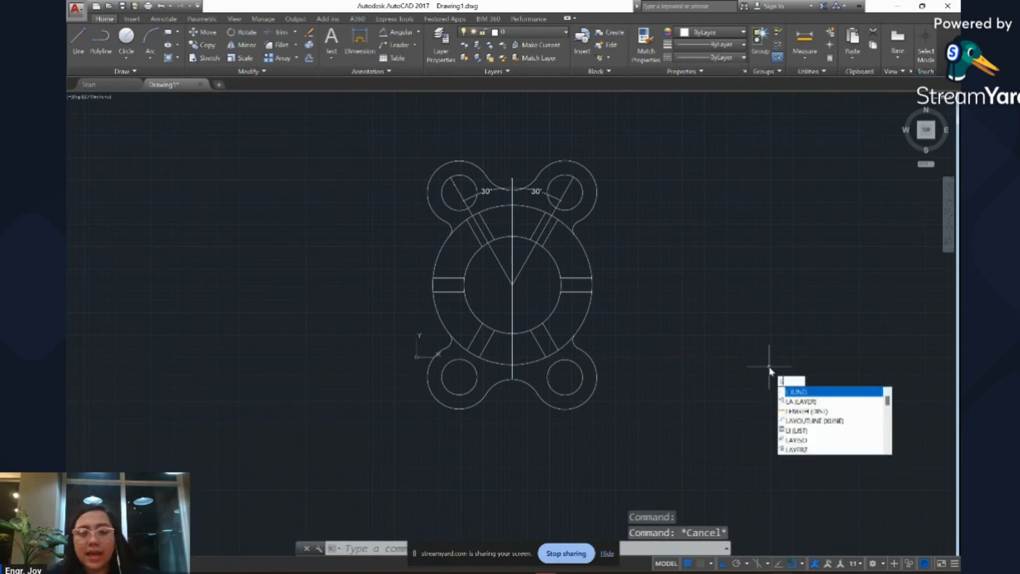
key(Return)
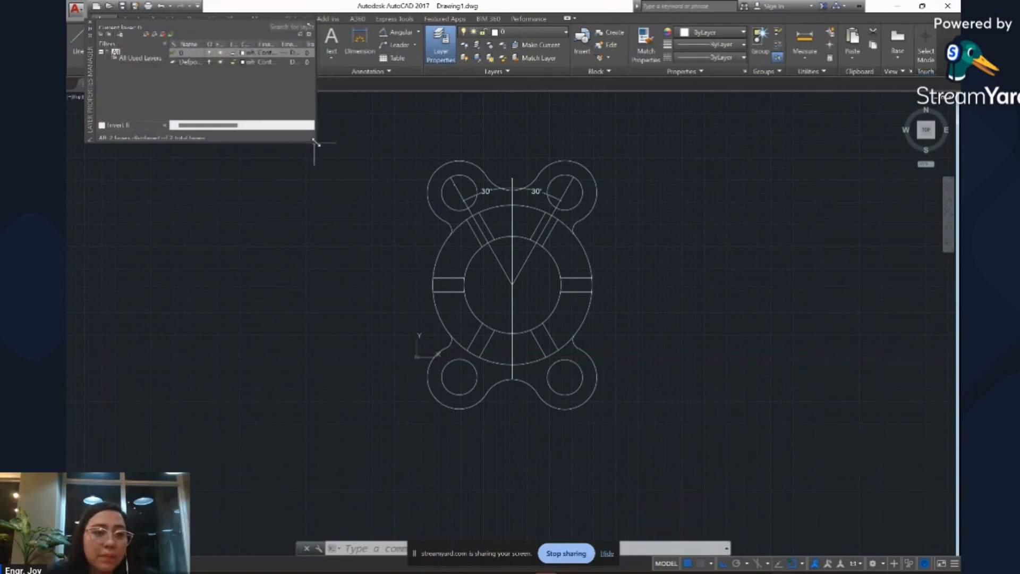
mouse_move(378, 208)
mouse_down()
mouse_move(424, 256)
mouse_move(294, 143)
mouse_move(316, 142)
mouse_move(413, 255)
mouse_up()
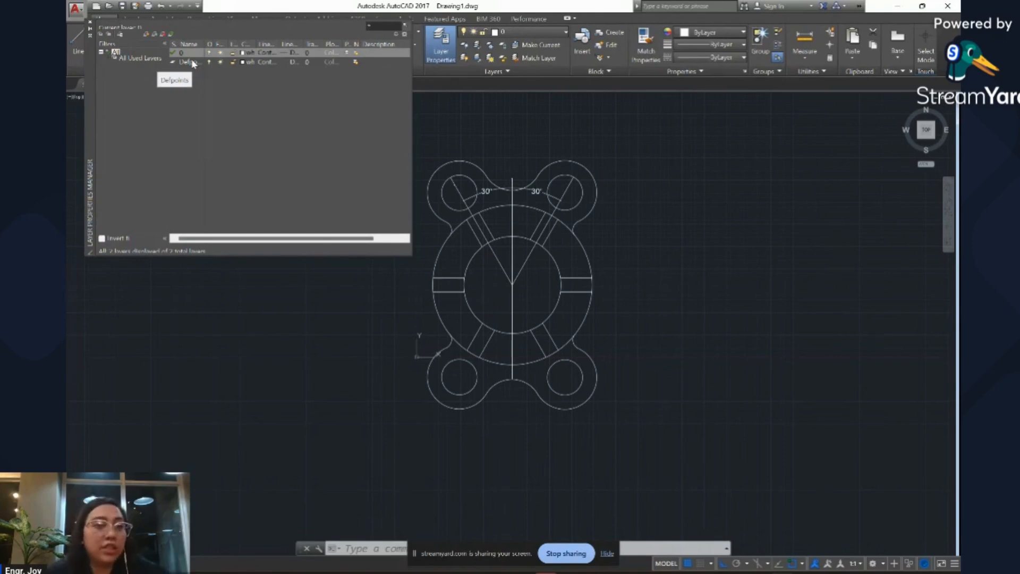
Create a layer properties filter named DIMENSION LINES.
click(103, 34)
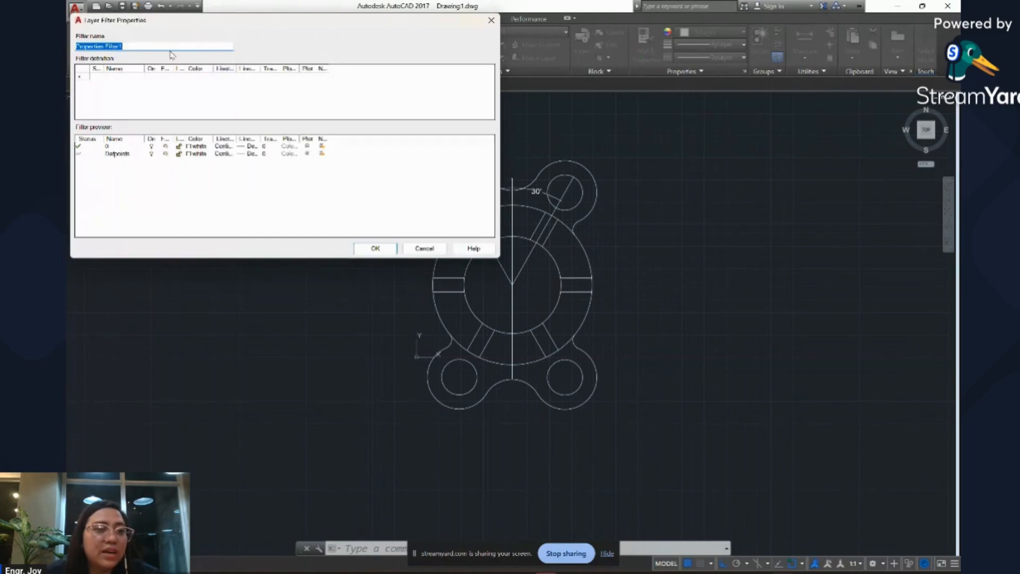
drag(162, 48, 77, 45)
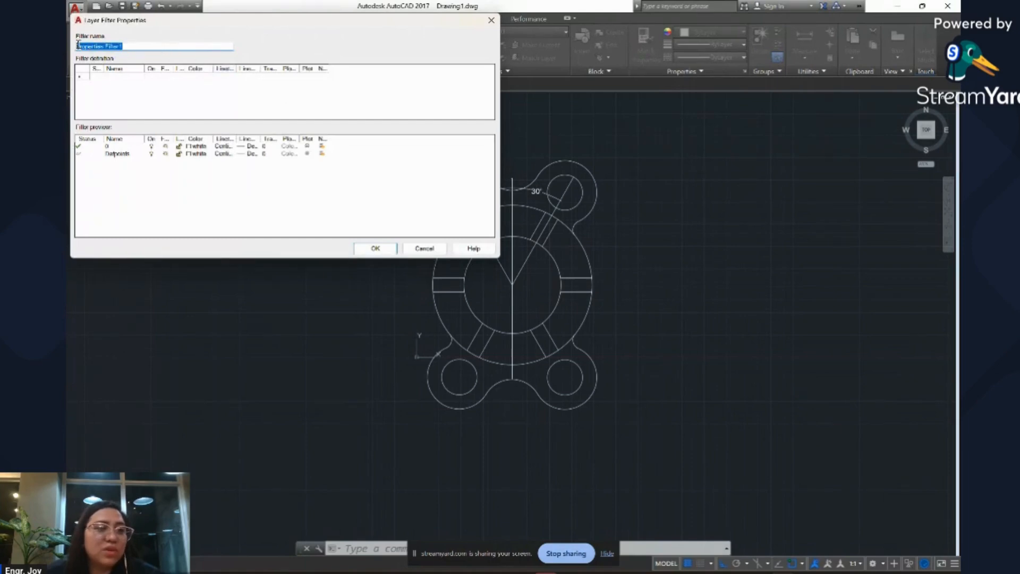
text(DIMENSION LINES)
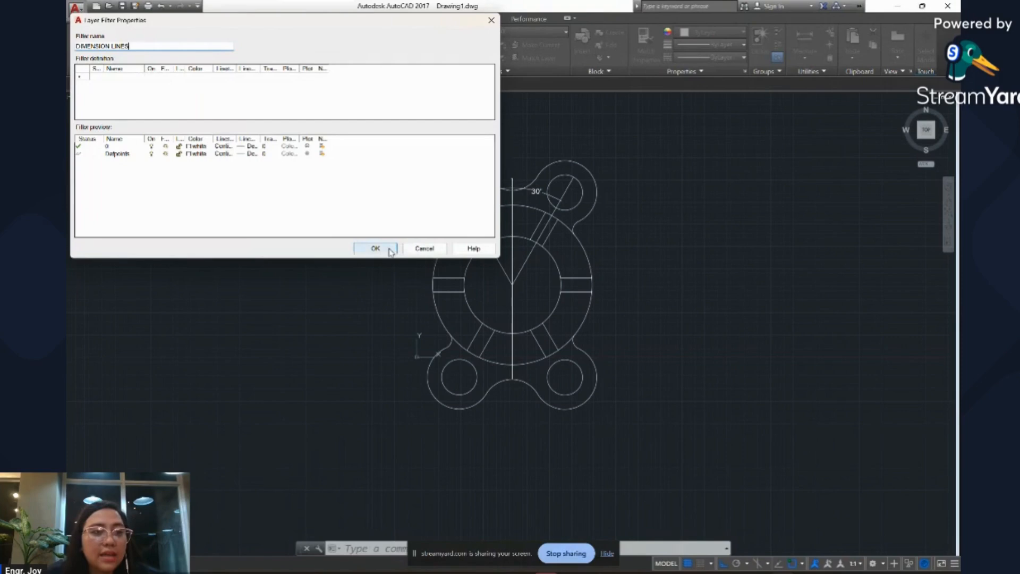
click(391, 251)
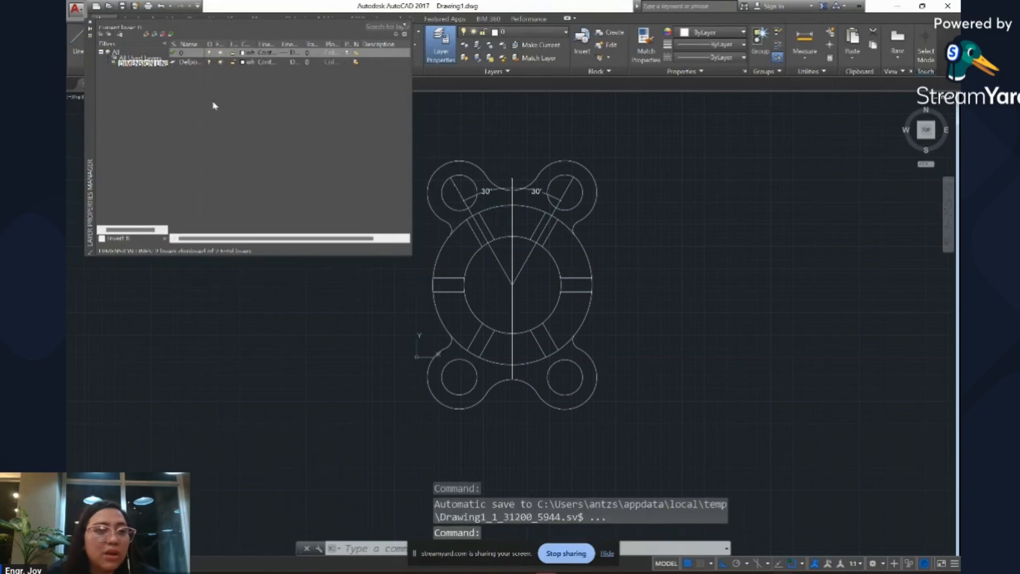
Add a new layer named DIMENSION LINES.
click(147, 35)
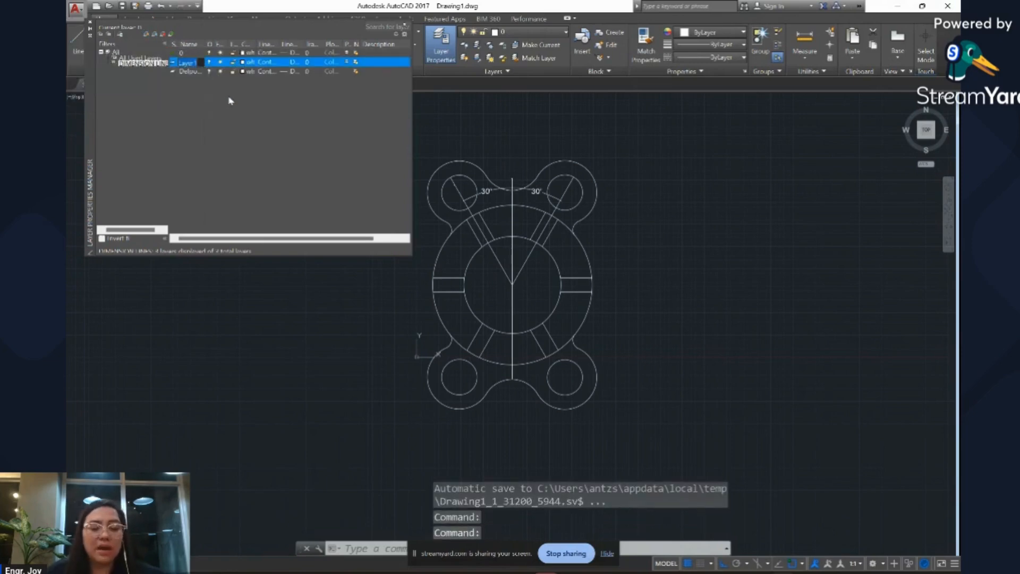
text(DIME)
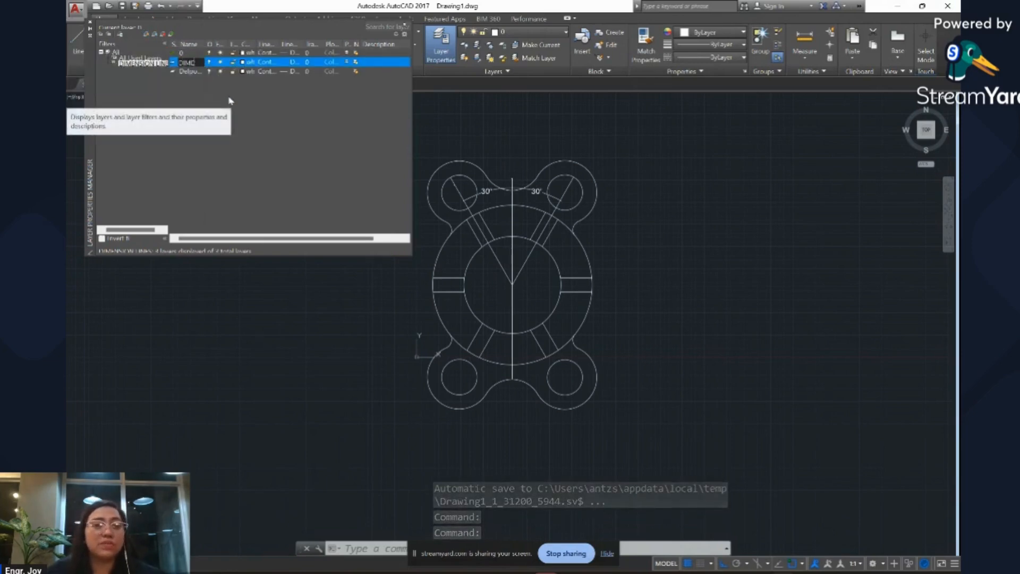
text(NSION L)
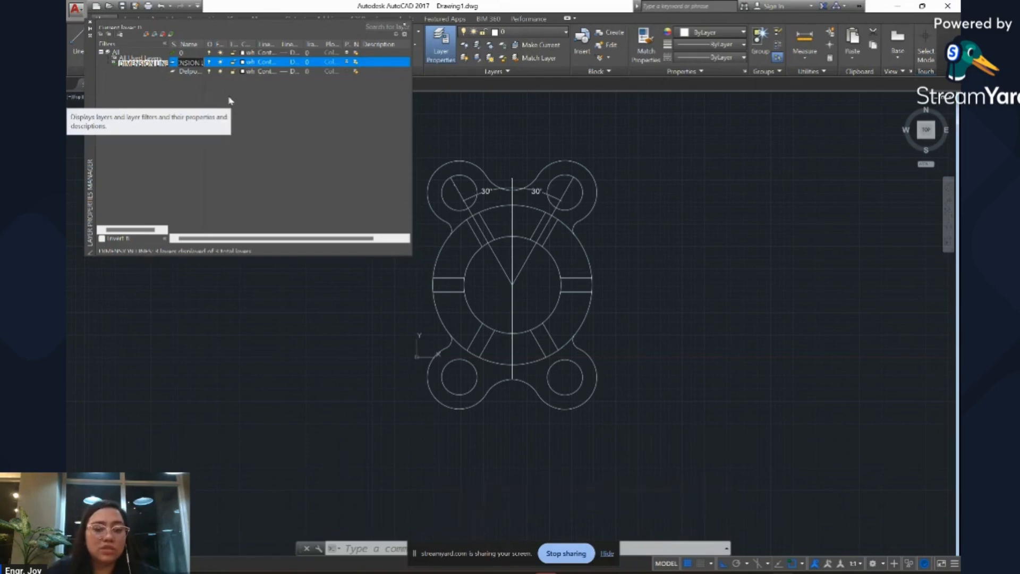
text(INES)
key(Return)
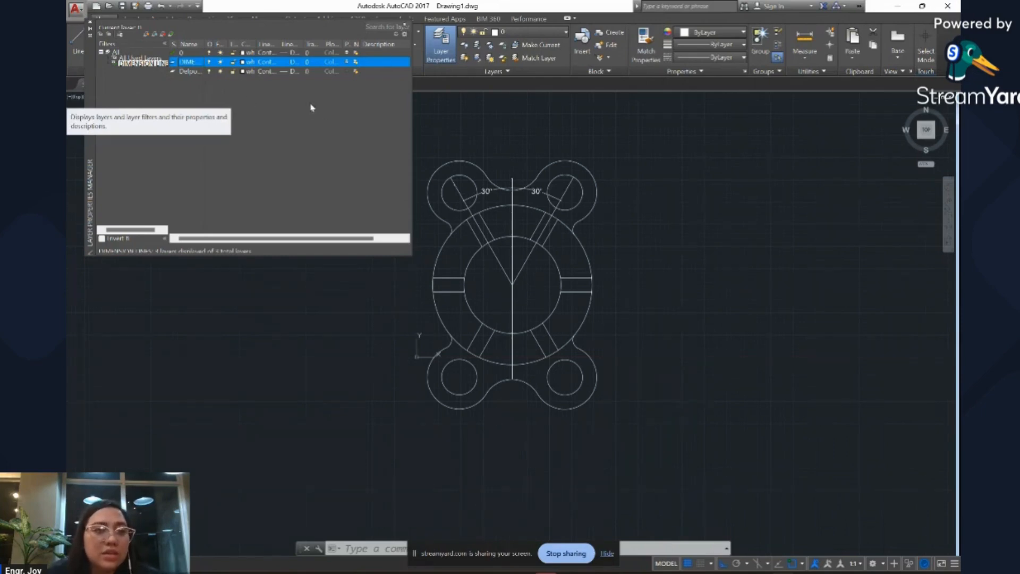
Set the DIMENSION LINES layer's colour to yellow, index 50, and accept the Default lineweight.
click(244, 62)
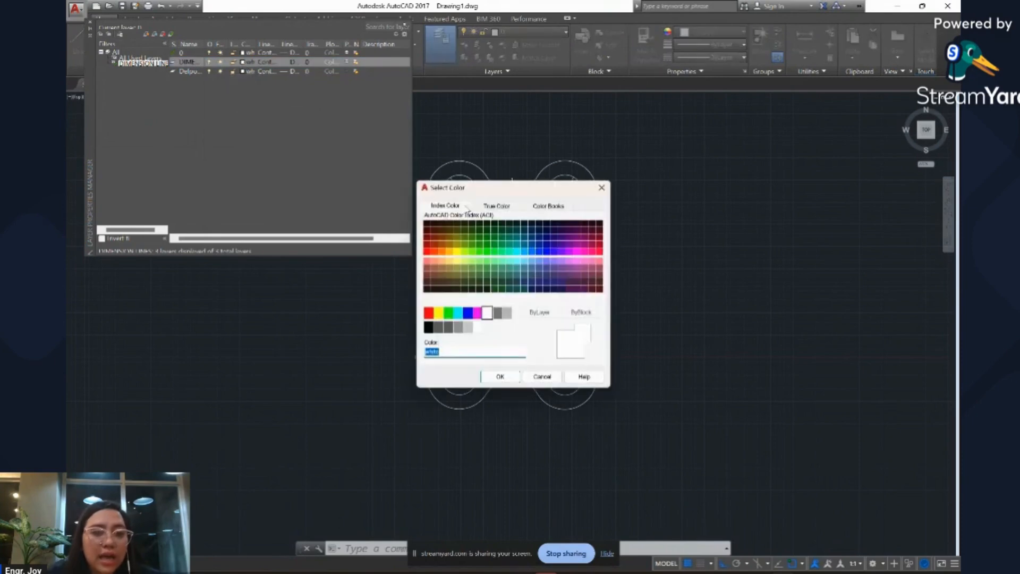
click(457, 251)
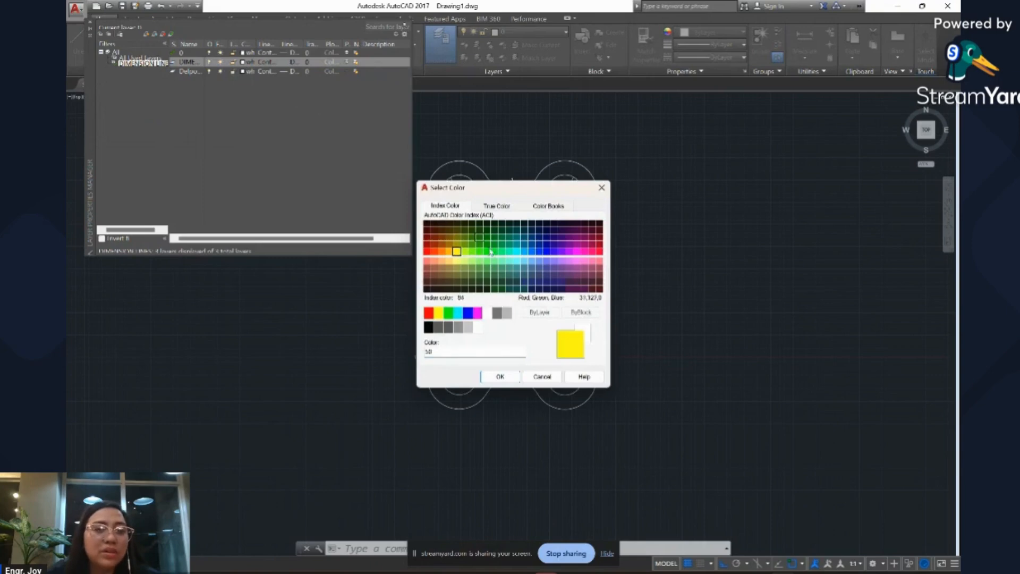
click(503, 376)
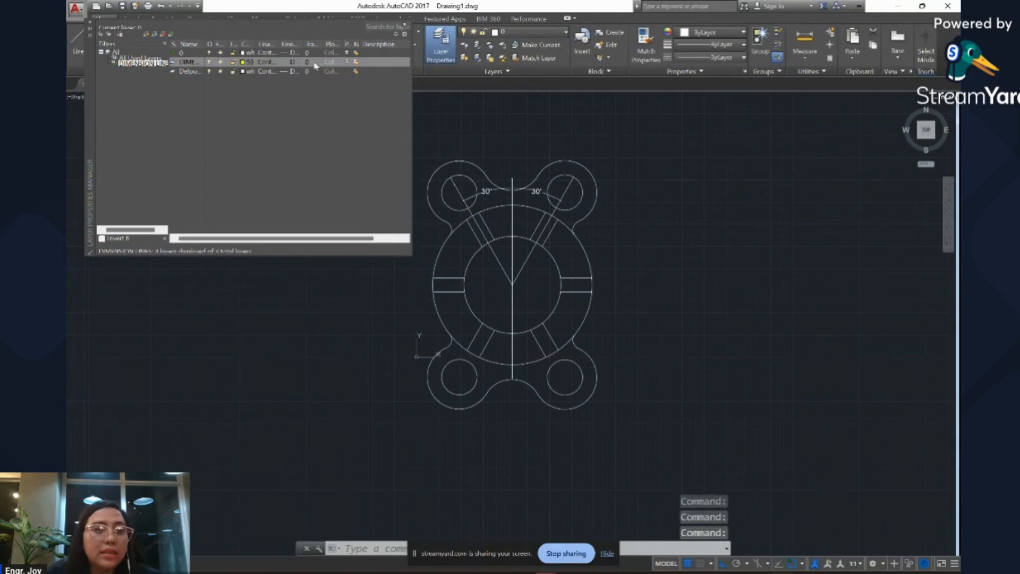
click(293, 62)
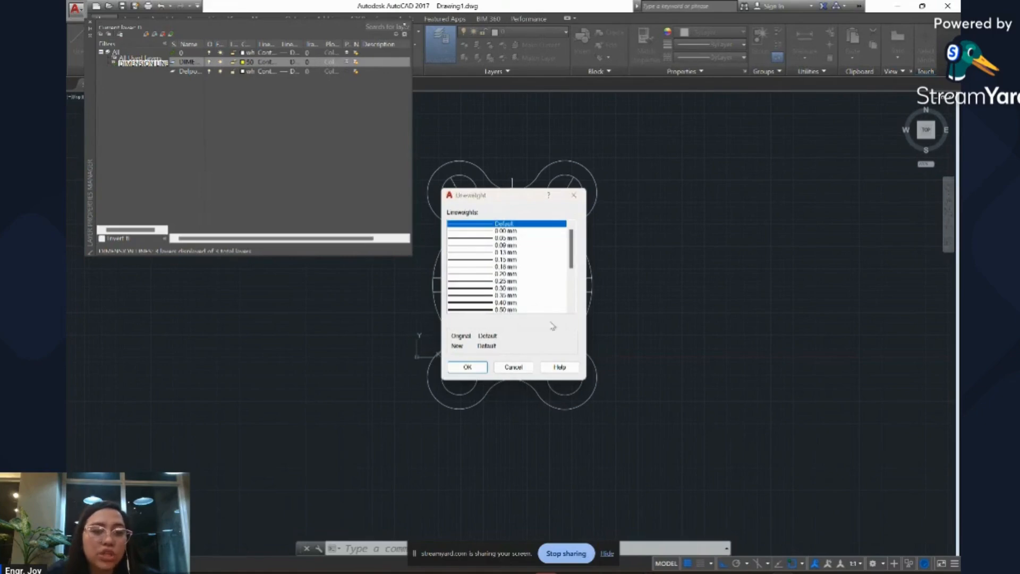
click(467, 369)
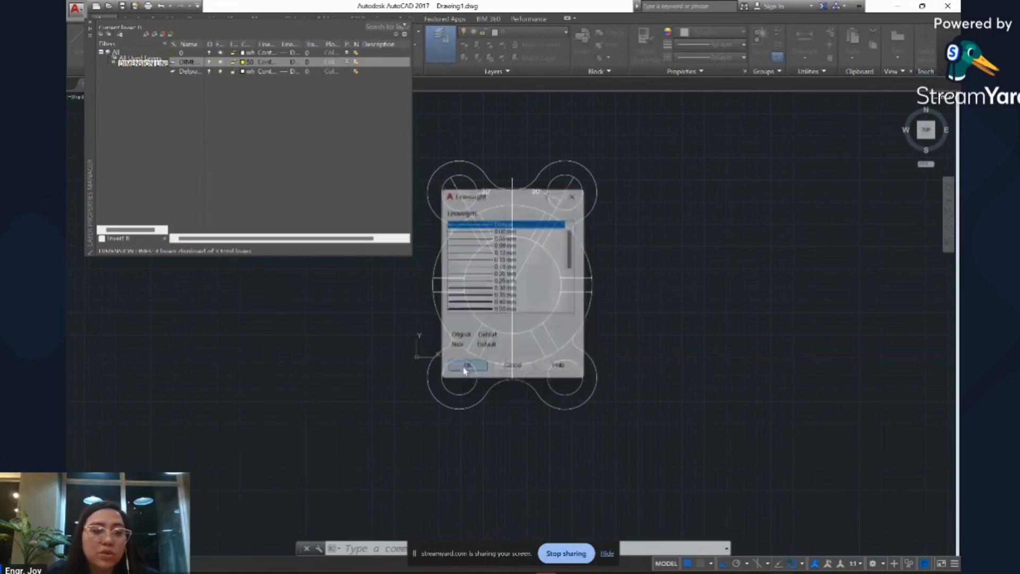
Load the ISO dash linetype ACAD_ISO02W100, assign it to the DIMENSION LINES layer and close the Layer Properties Manager.
click(264, 64)
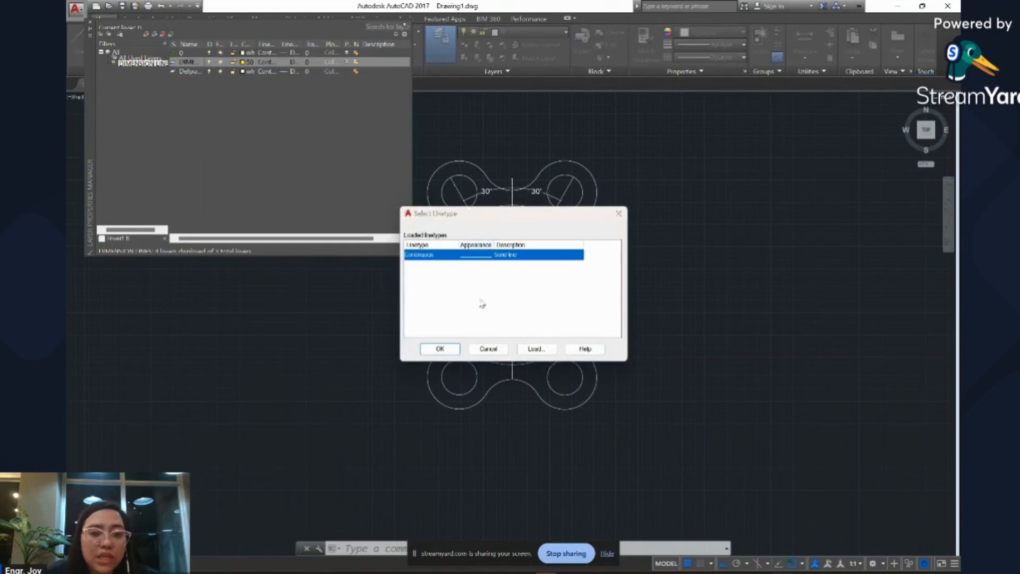
click(535, 349)
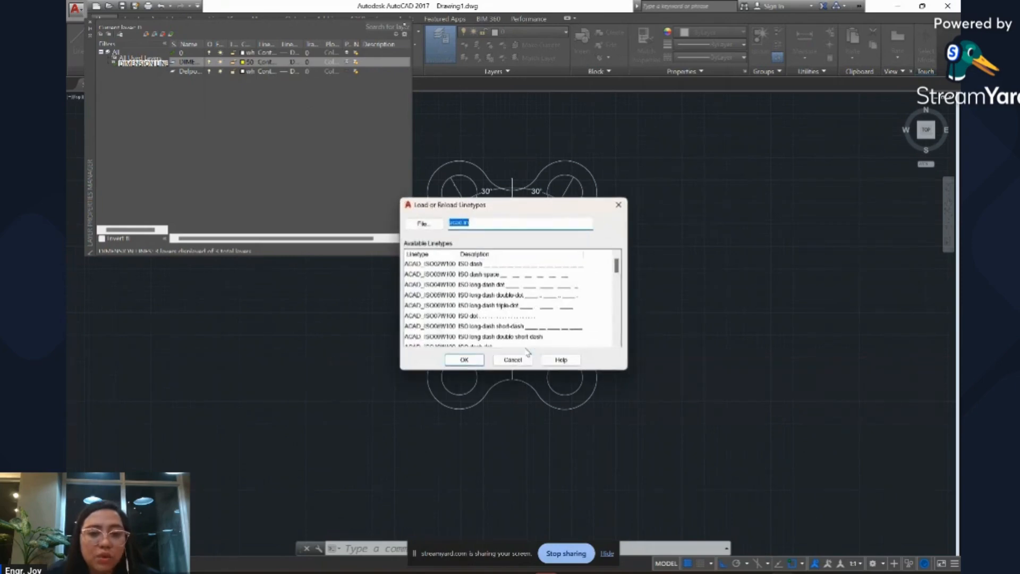
click(552, 265)
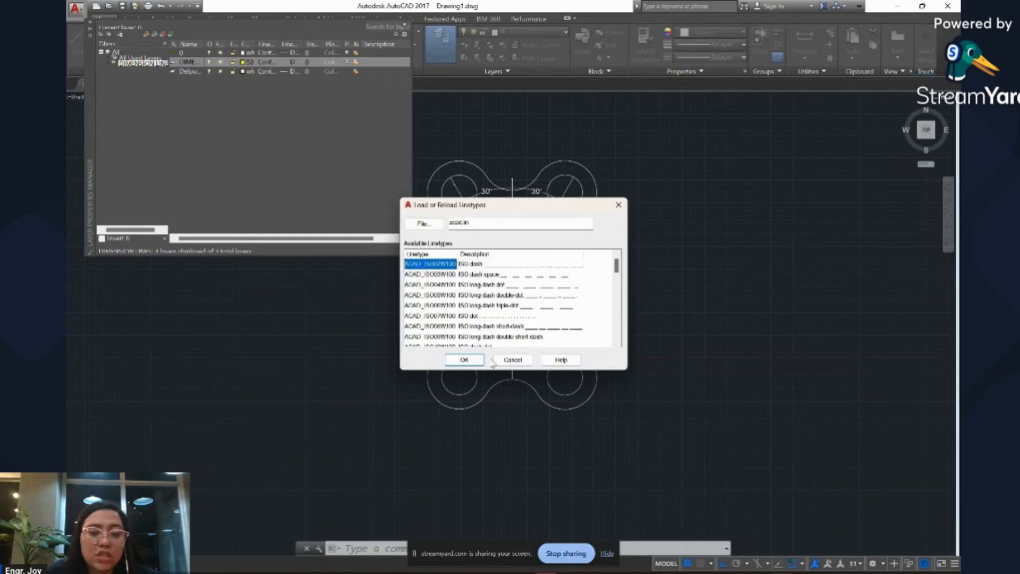
click(467, 360)
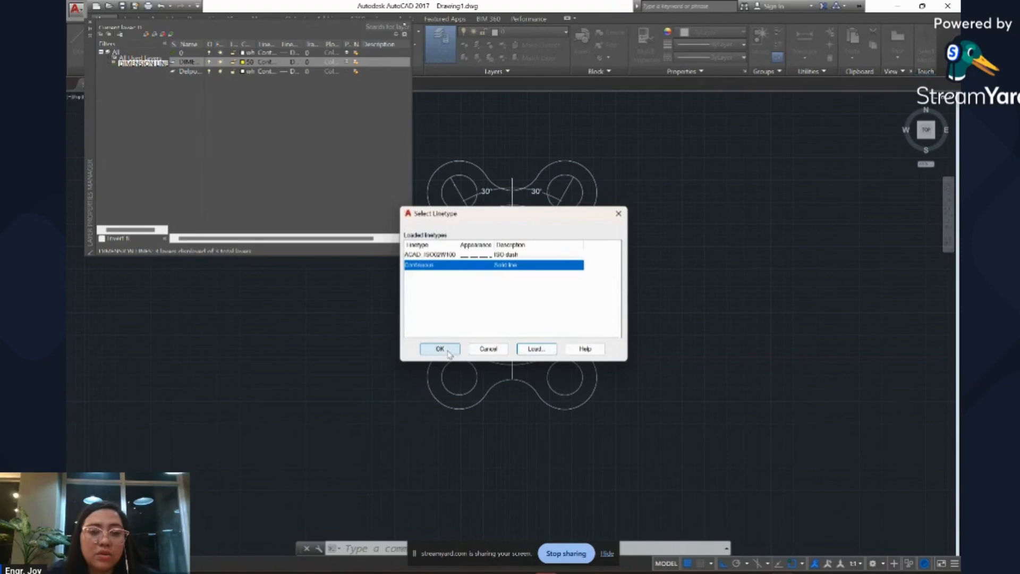
click(511, 255)
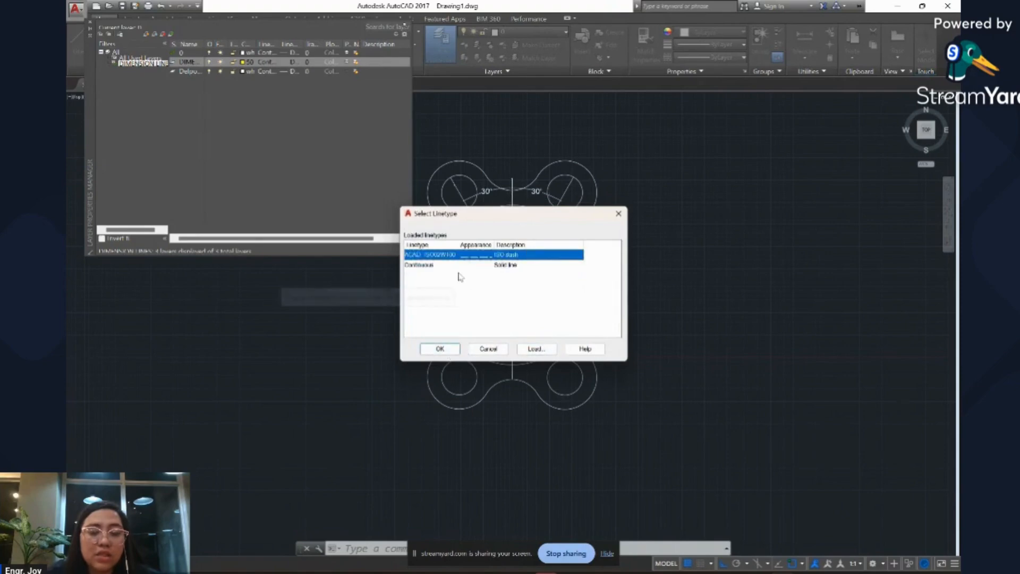
click(441, 351)
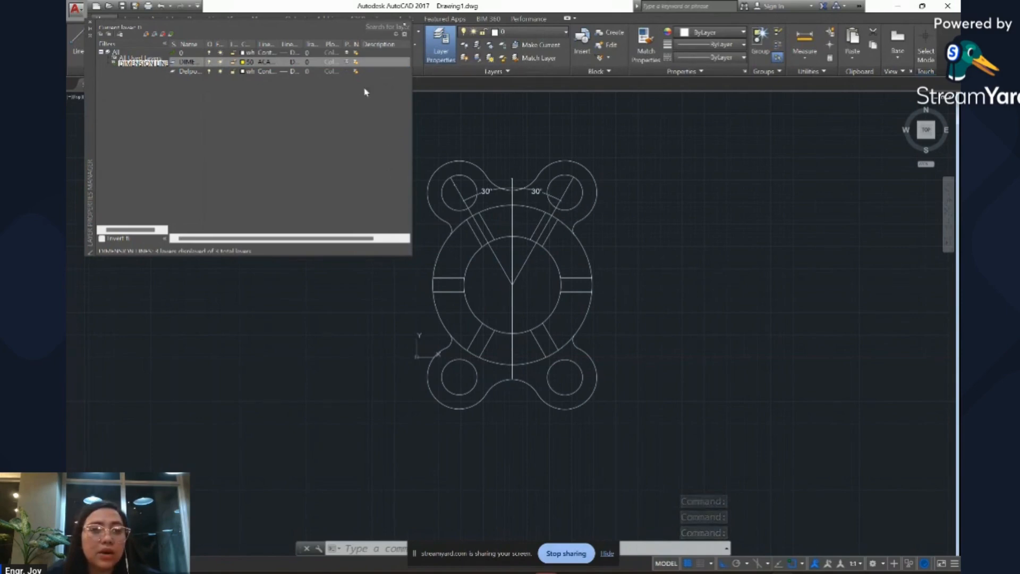
click(593, 117)
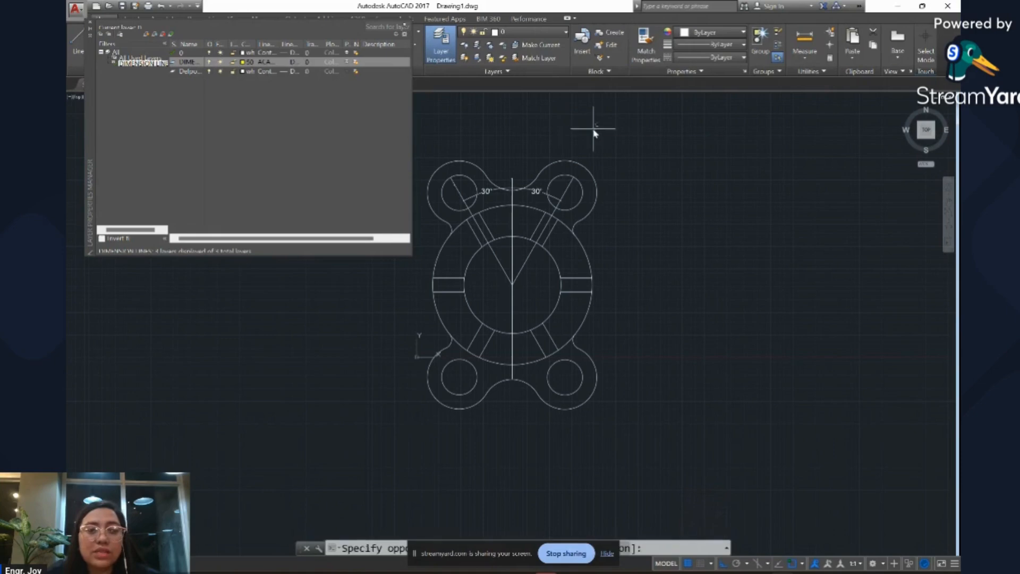
click(512, 120)
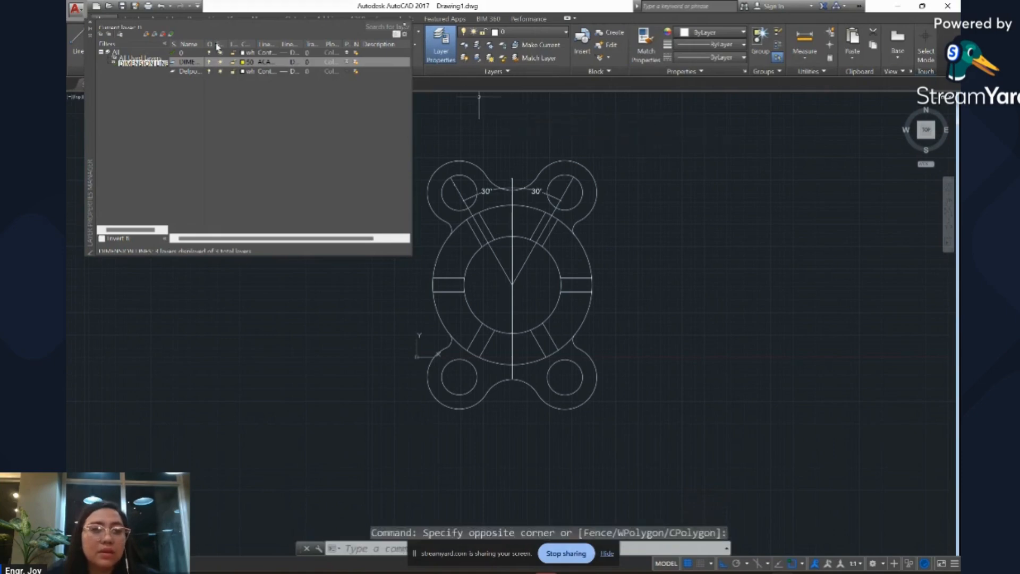
click(89, 24)
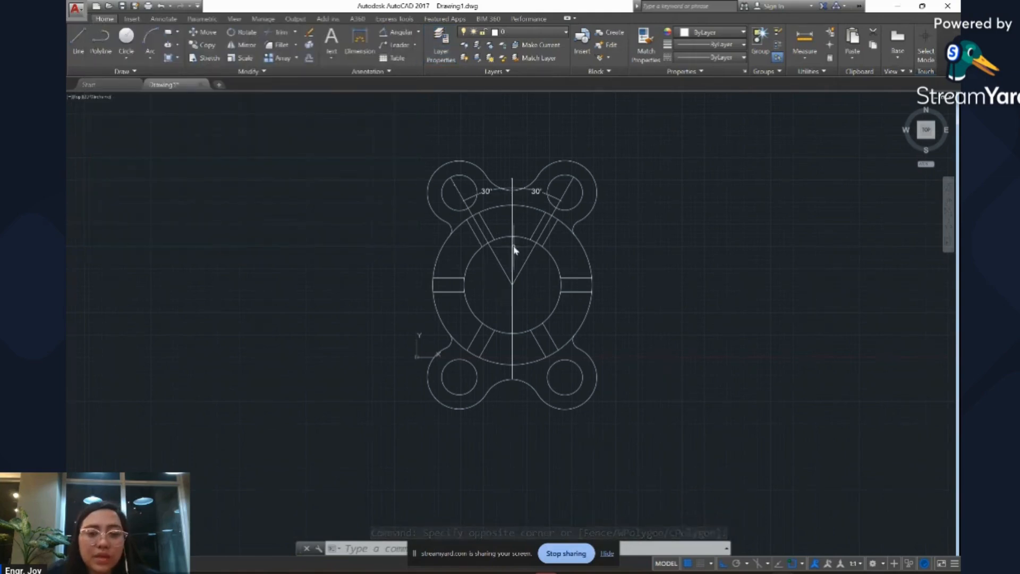
Assign the plate's vertical centre line to the DIMENSION LINES layer.
click(515, 226)
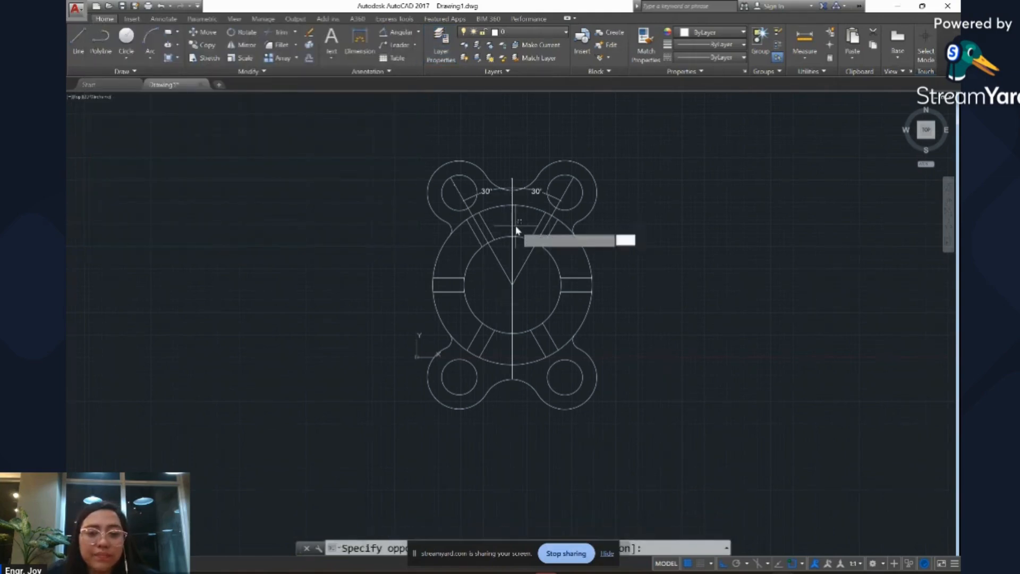
click(507, 223)
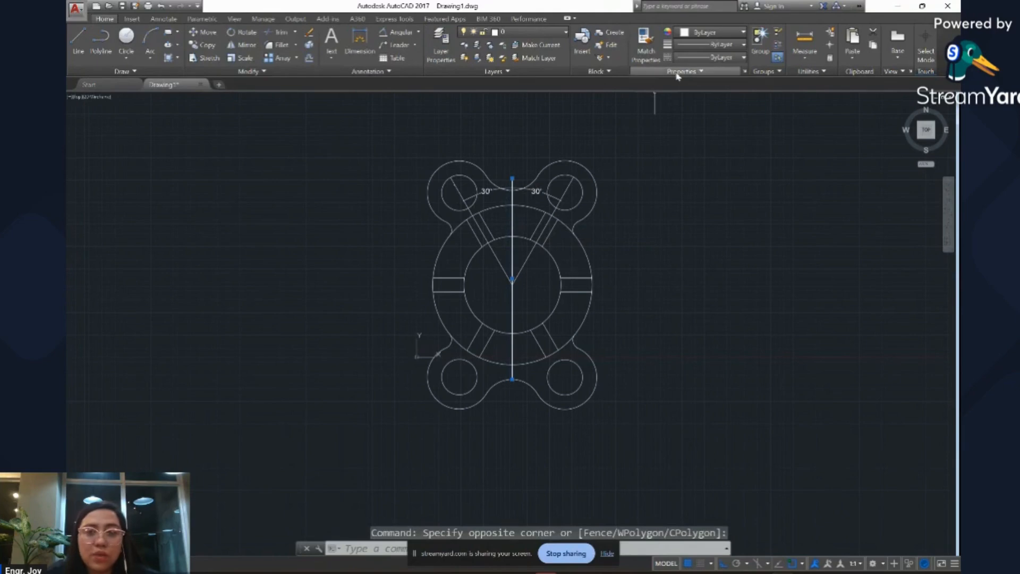
click(728, 33)
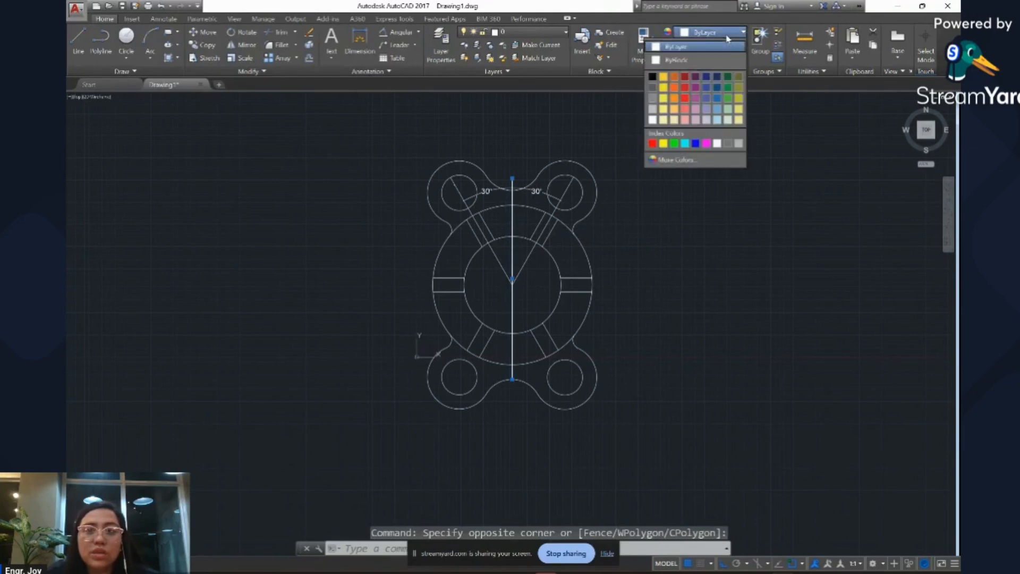
click(727, 37)
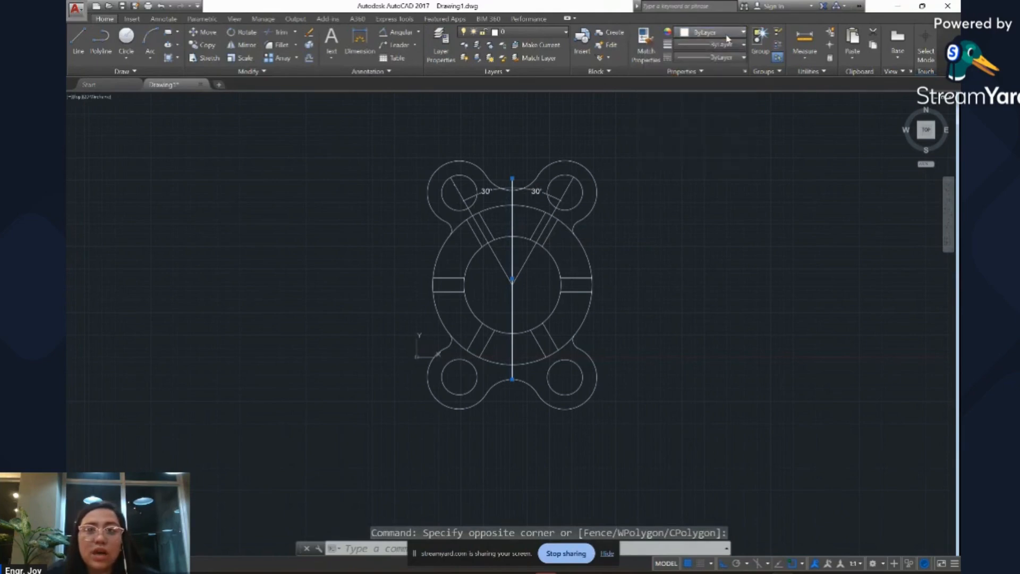
click(558, 33)
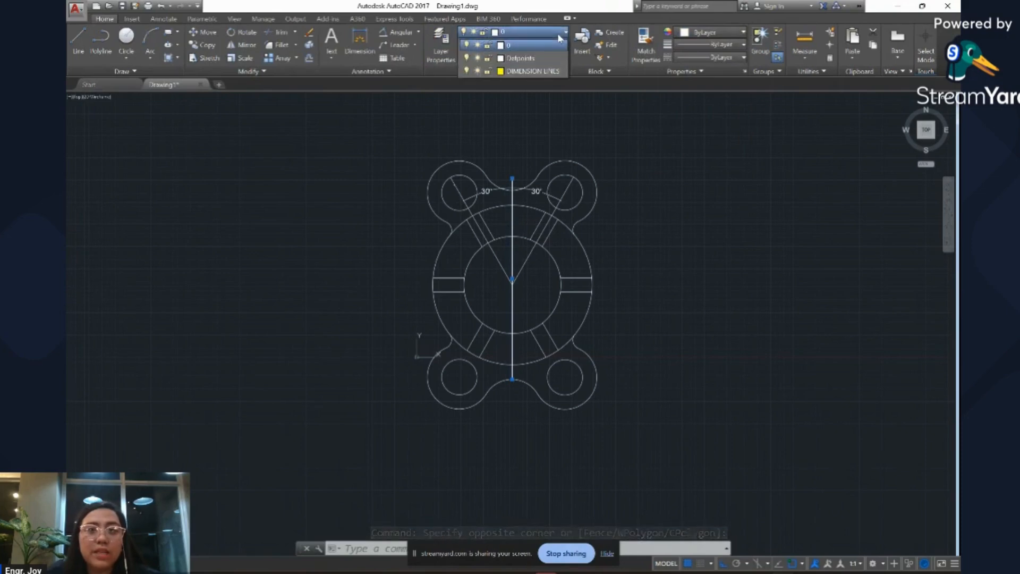
click(542, 74)
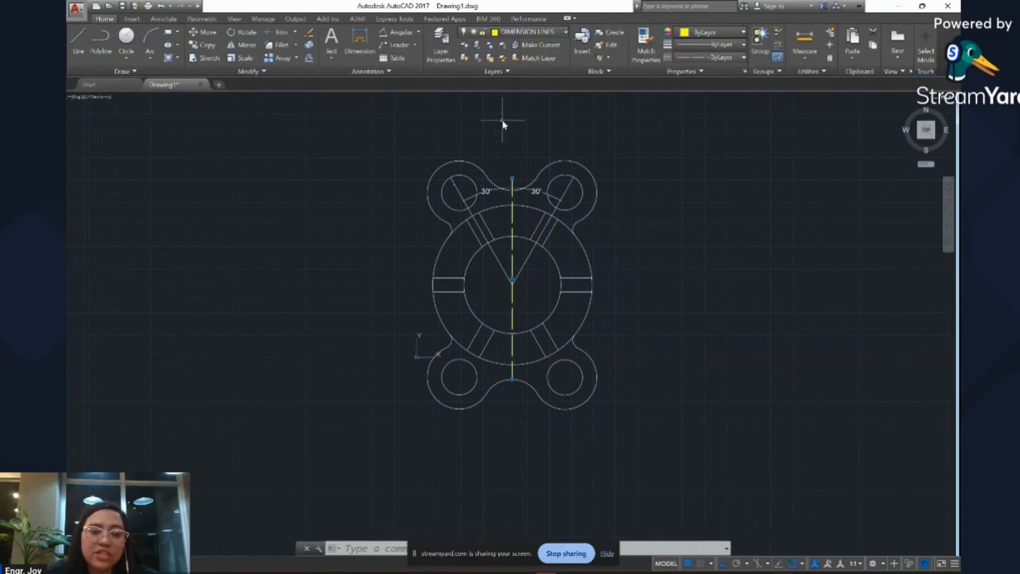
Assign the slanted line from the plate centre to the upper-left hole to the DIMENSION LINES layer.
click(455, 196)
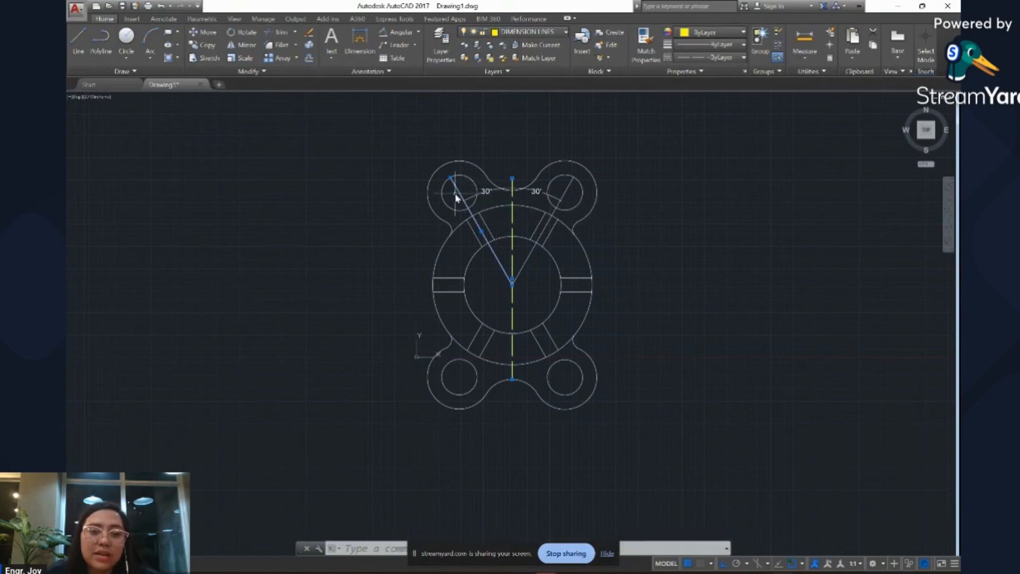
click(539, 32)
click(522, 72)
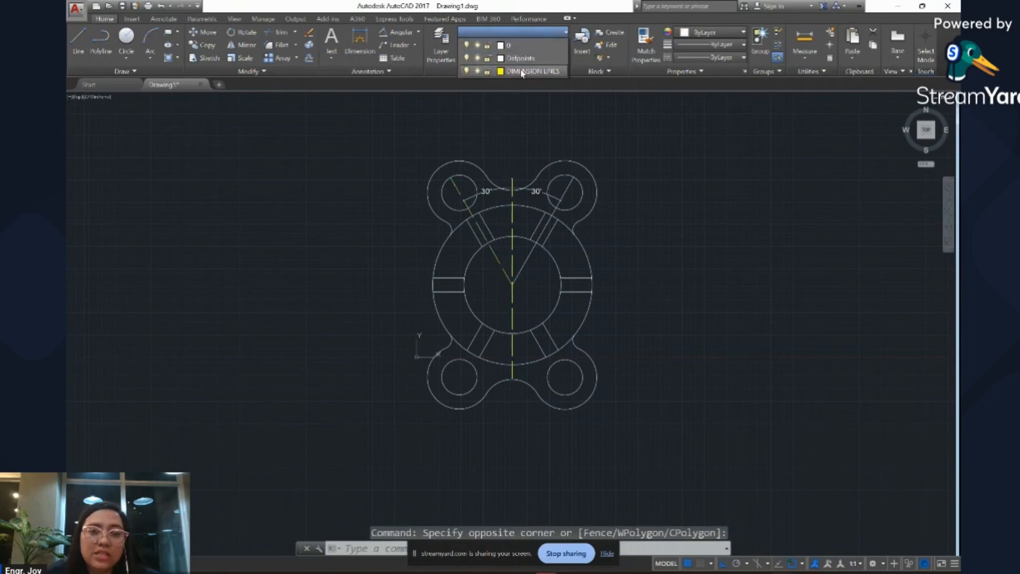
Make DIMENSION LINES the current layer.
click(562, 195)
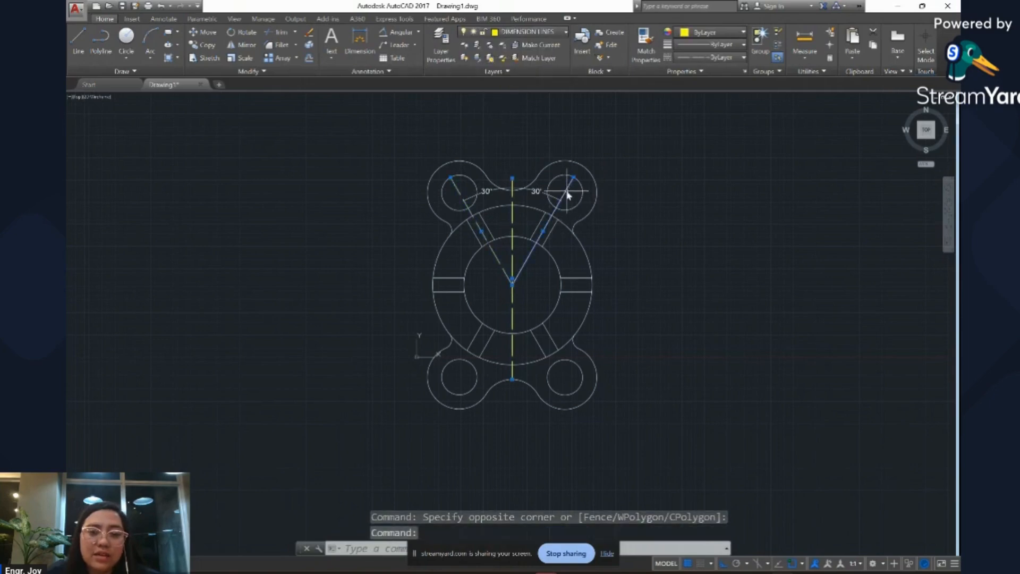
click(556, 46)
click(553, 34)
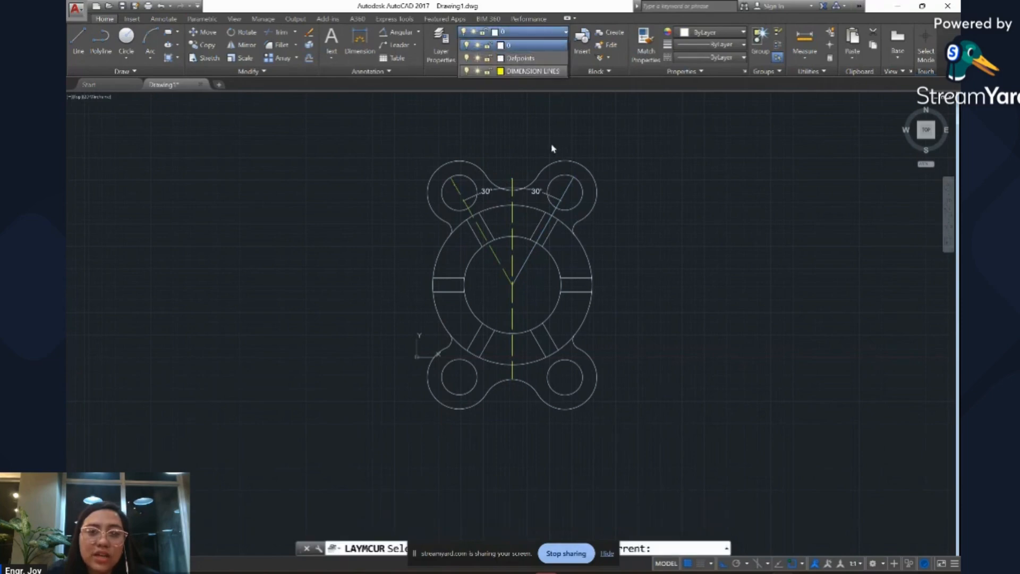
click(511, 75)
click(537, 32)
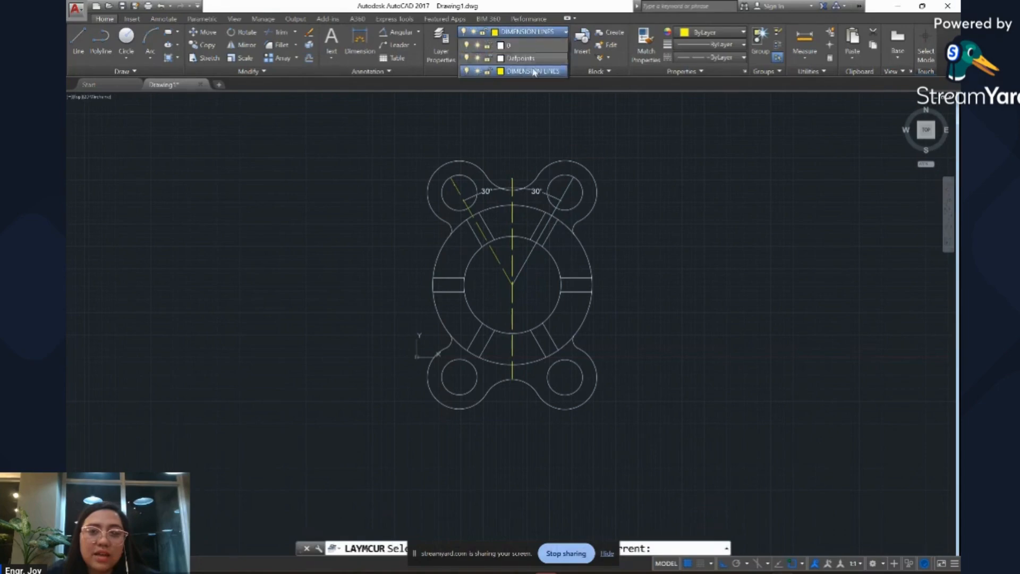
click(526, 75)
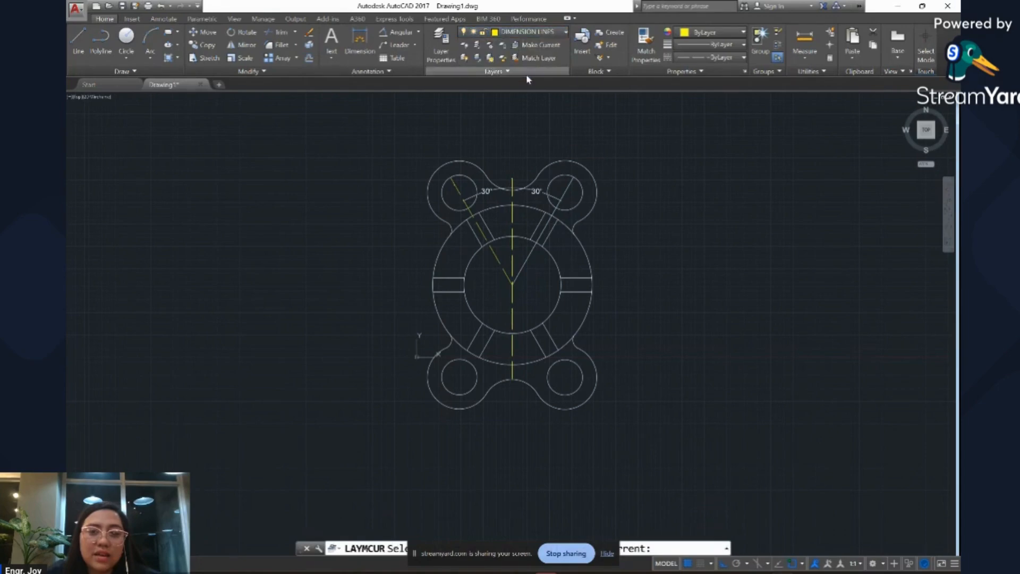
key(Escape)
Assign the slanted line from the plate centre to the upper-right hole to the DIMENSION LINES layer.
click(568, 191)
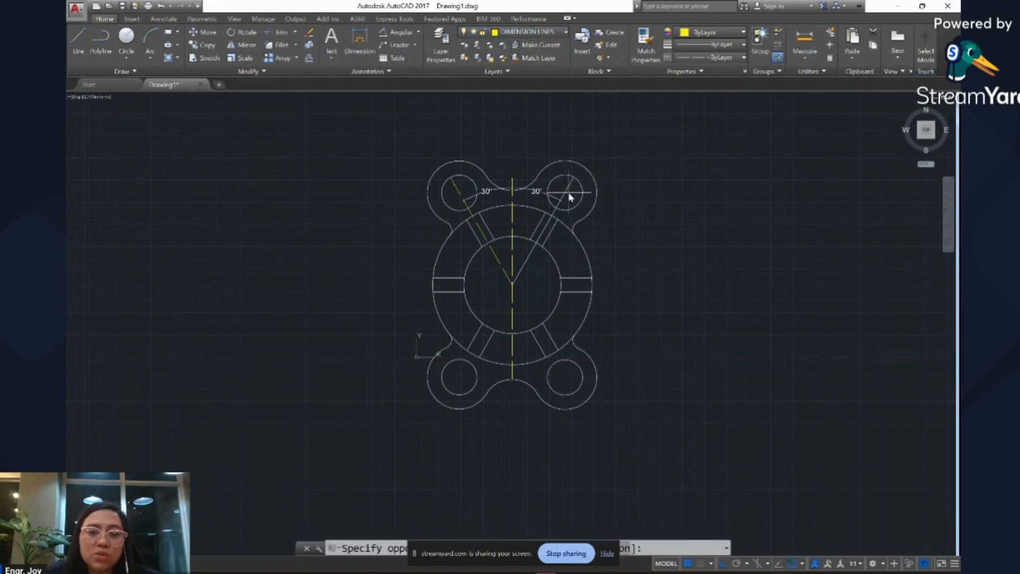
click(570, 193)
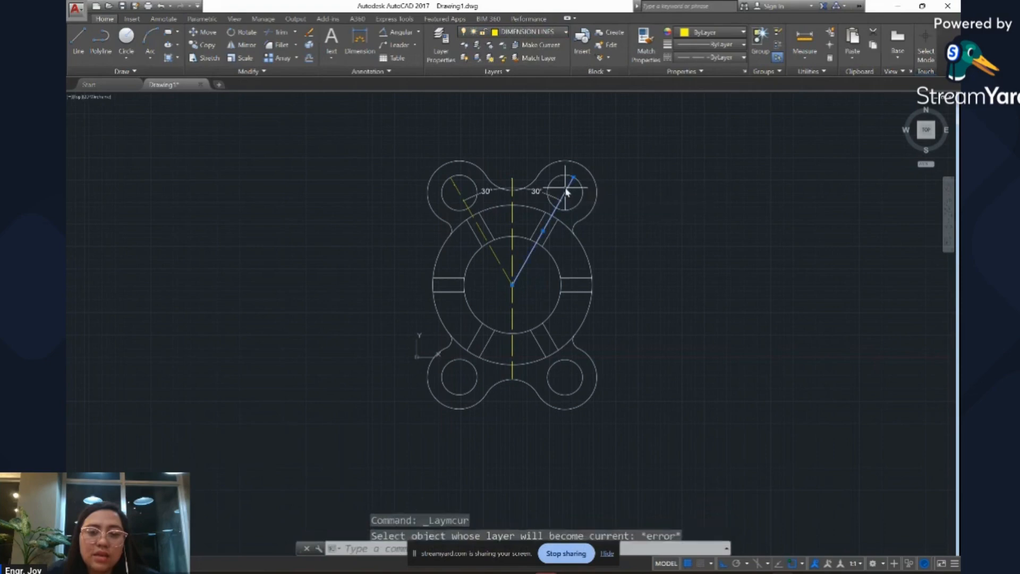
click(532, 32)
click(521, 72)
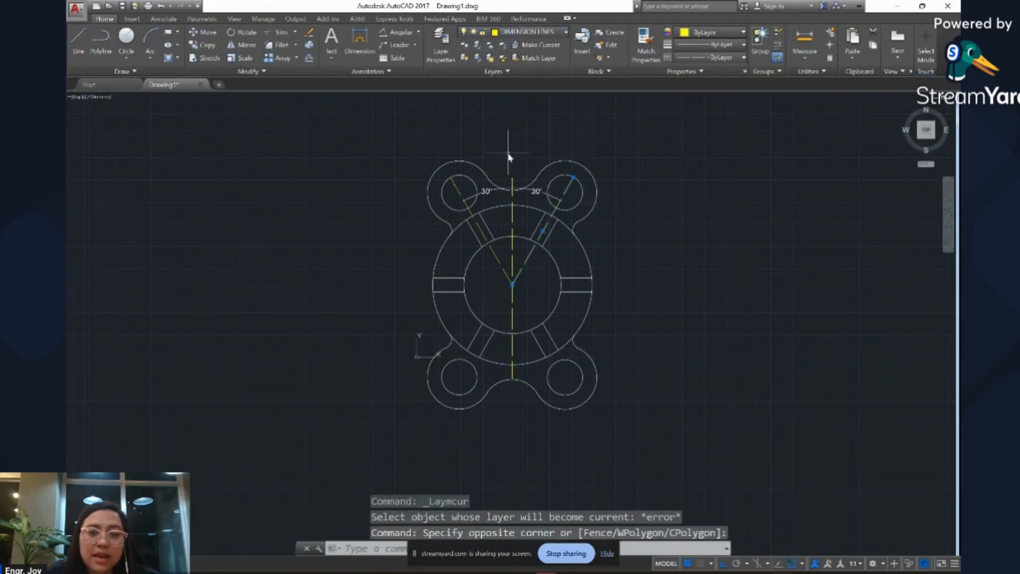
click(527, 137)
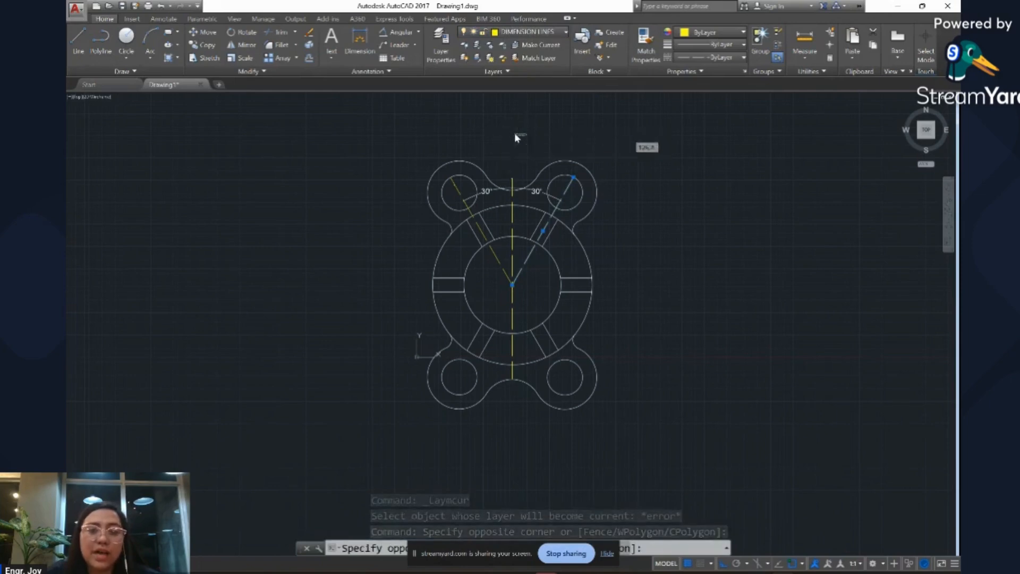
click(514, 133)
key(Return)
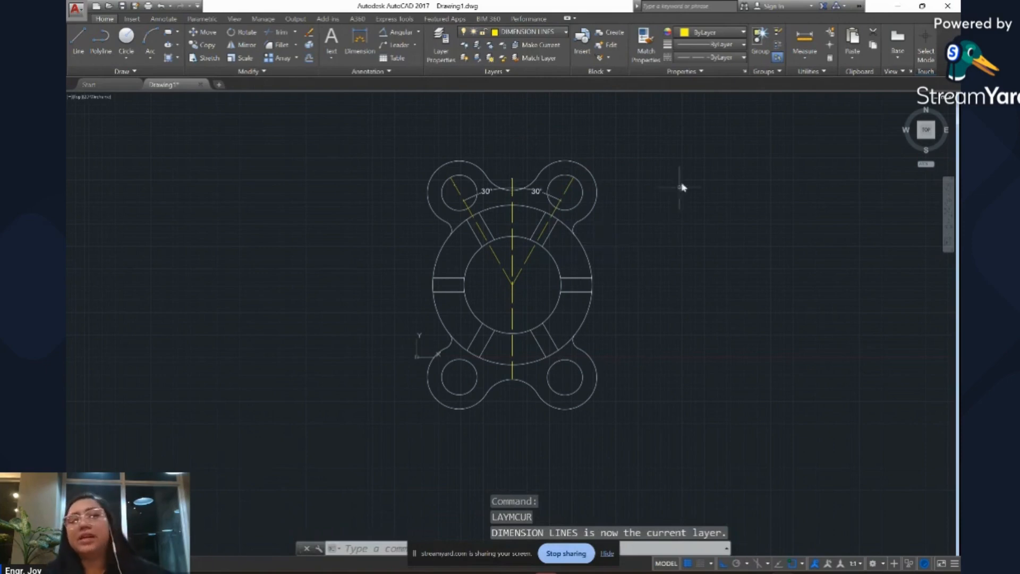
Show the drawing beside the reference PDF to compare how the 30° dimensions are placed.
click(923, 6)
click(927, 7)
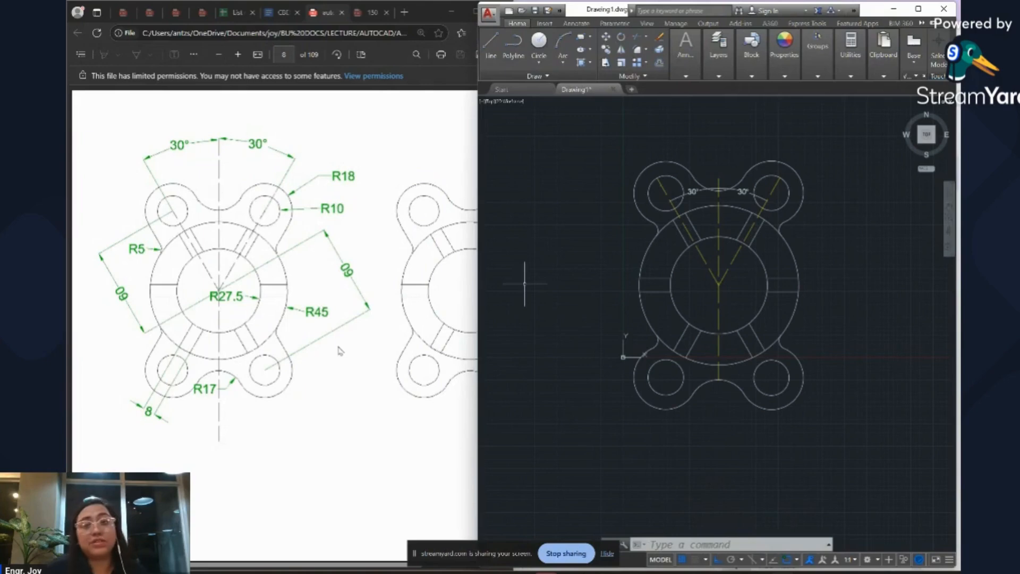
click(697, 194)
double_click(693, 192)
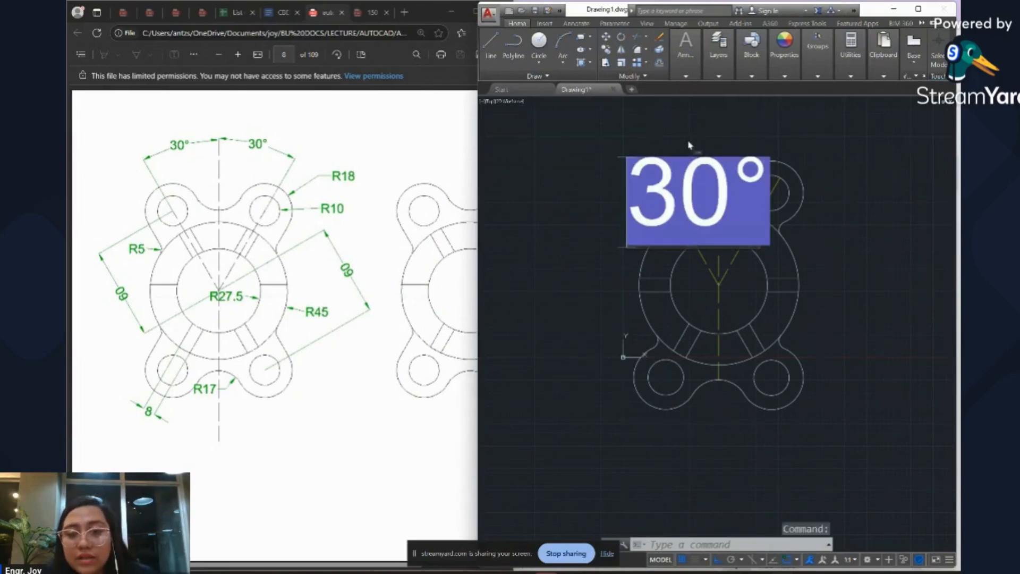
click(706, 123)
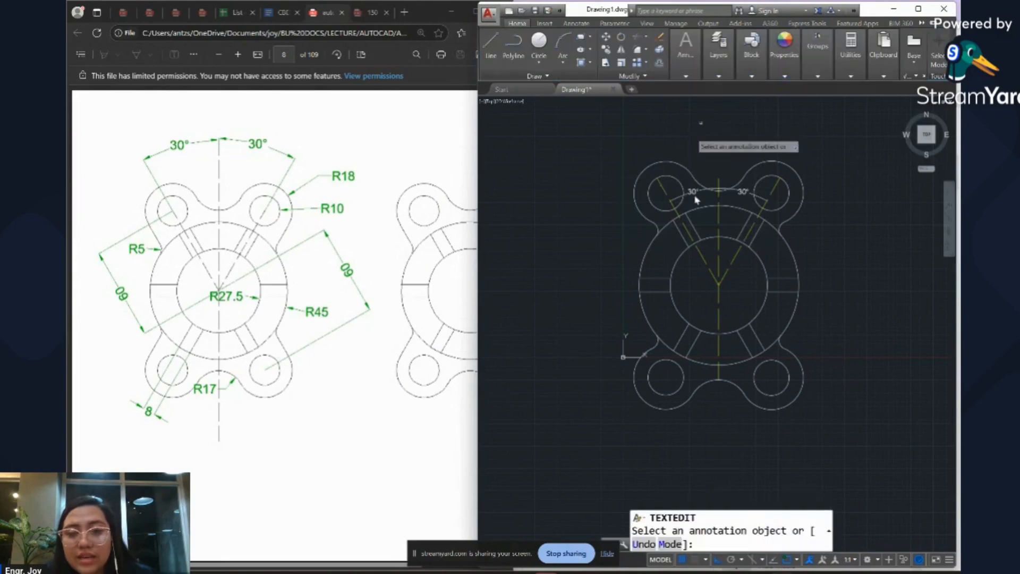
click(918, 9)
key(Escape)
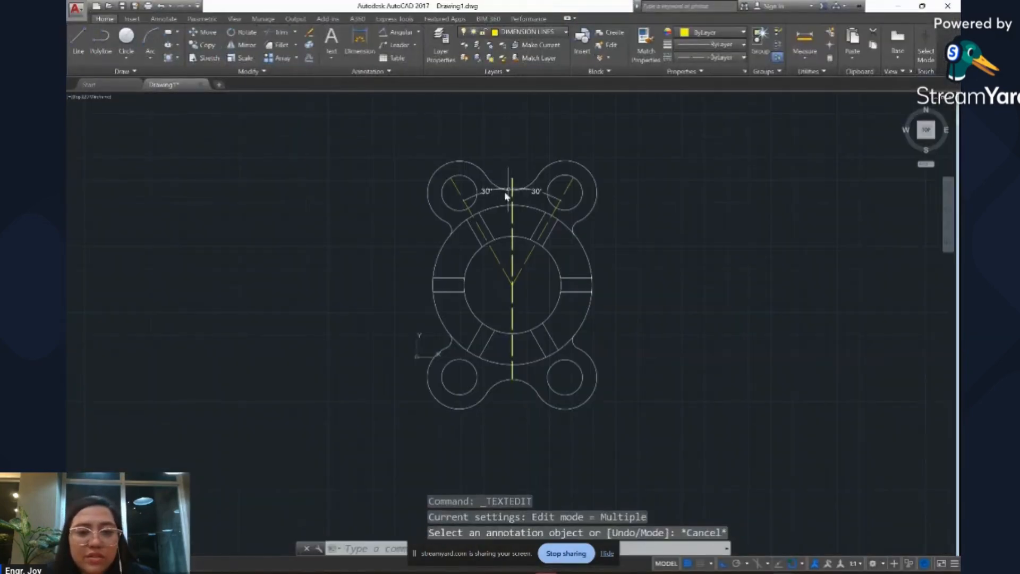
click(490, 194)
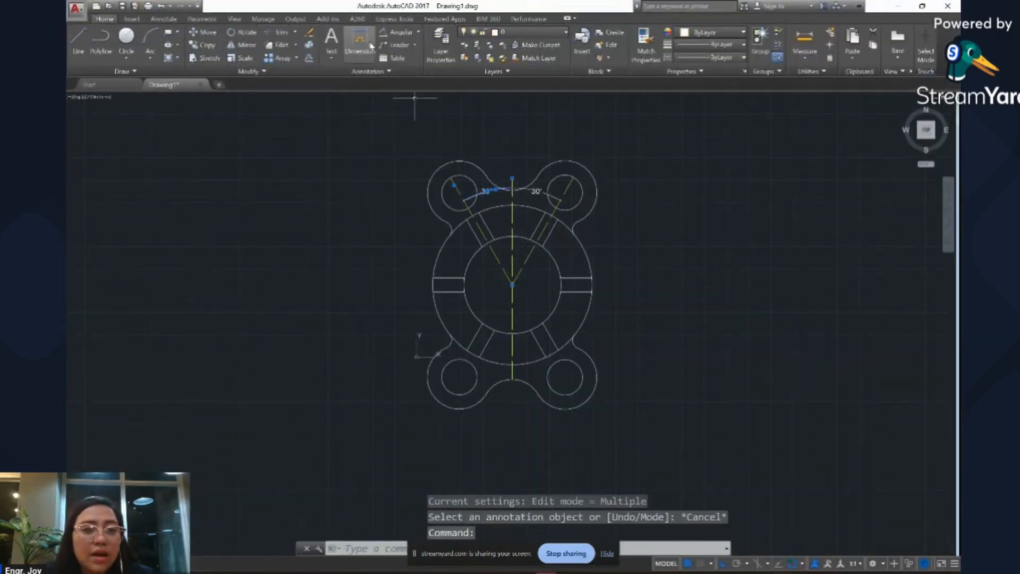
click(513, 130)
click(501, 128)
key(Escape)
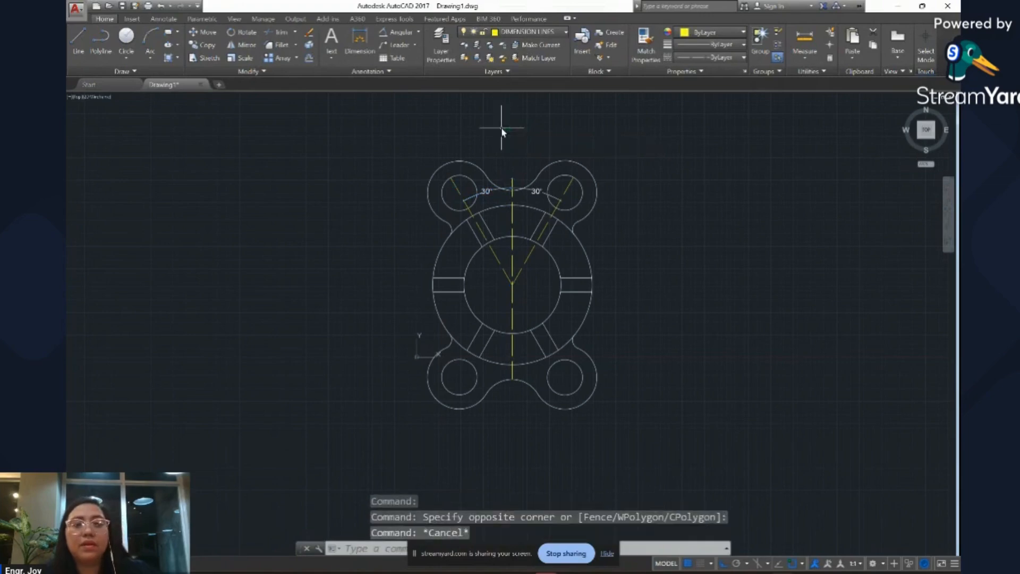
Move both 30° angular dimensions outward, placing their arcs above the plate's two upper lobes.
click(489, 194)
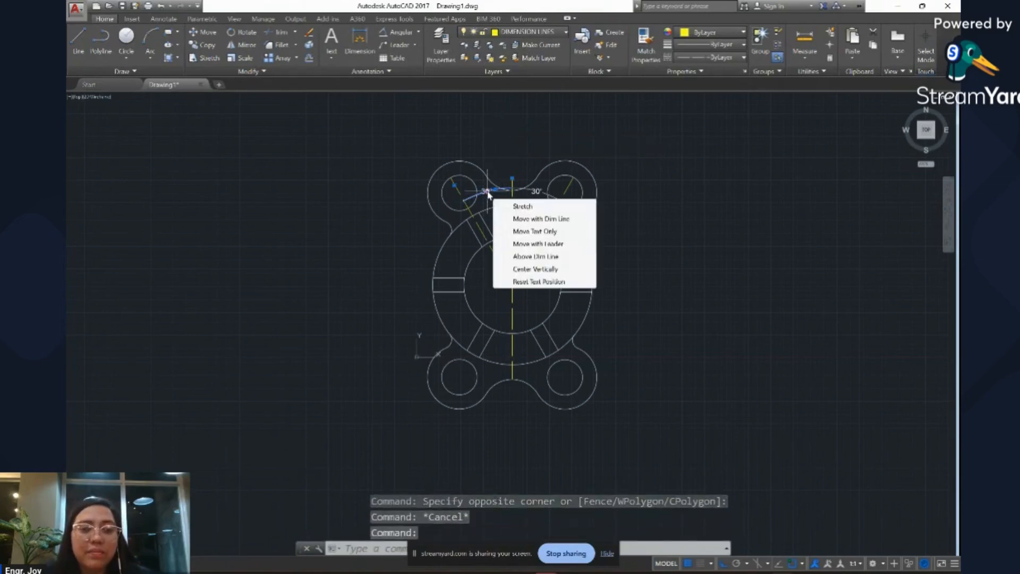
click(488, 194)
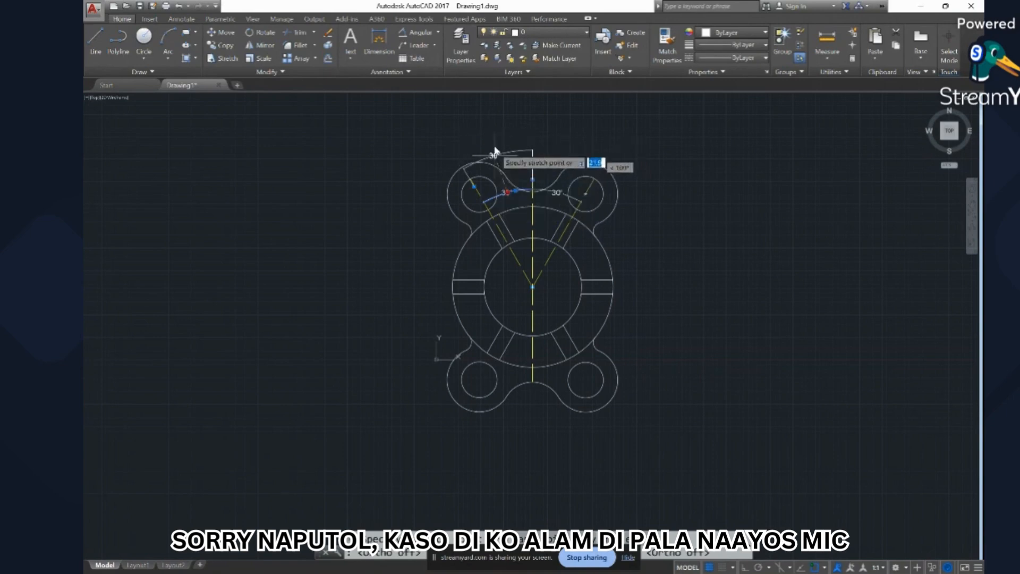
click(488, 133)
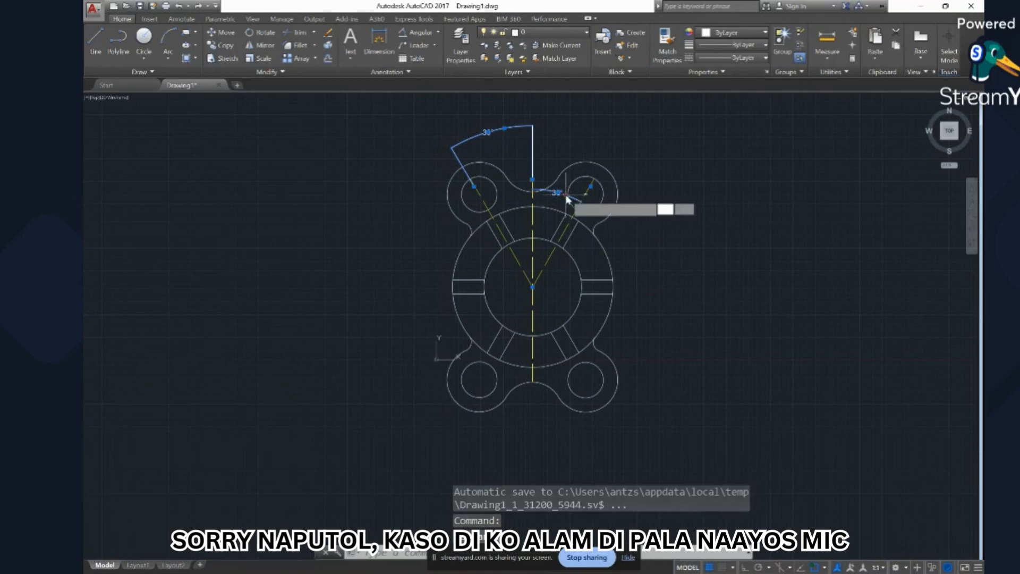
click(566, 196)
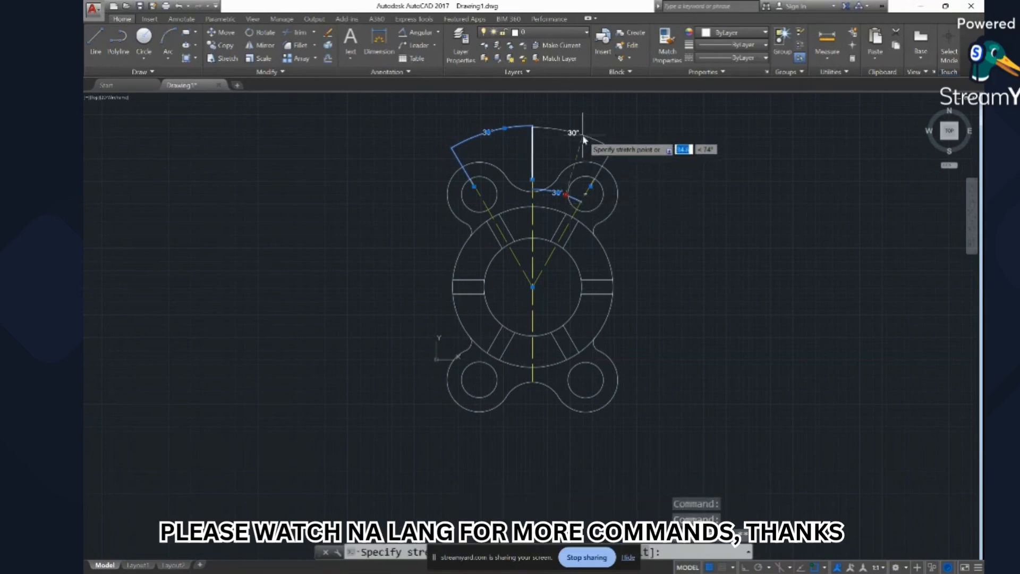
click(583, 134)
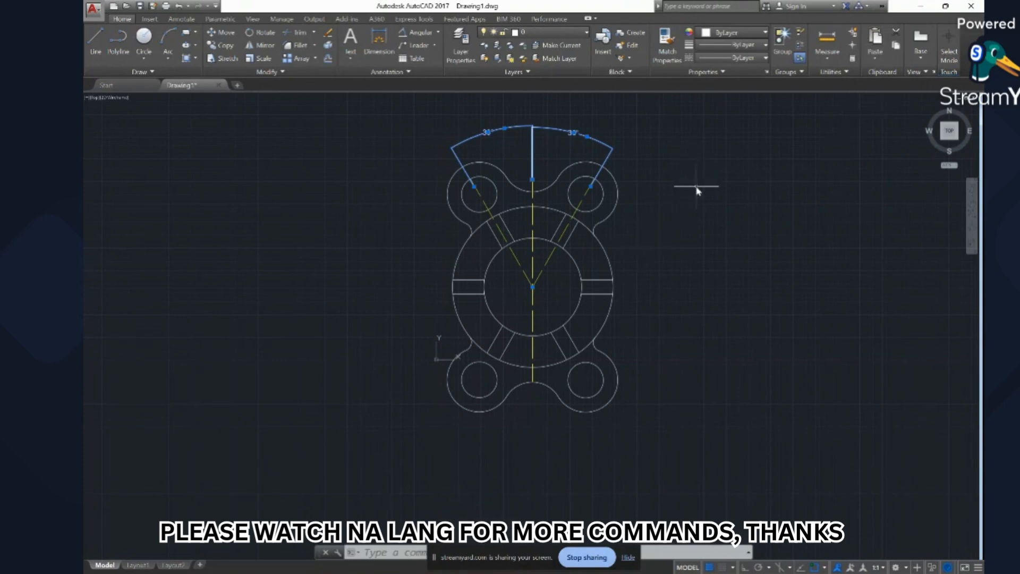
Add a new layer named DIMENSION.
click(587, 33)
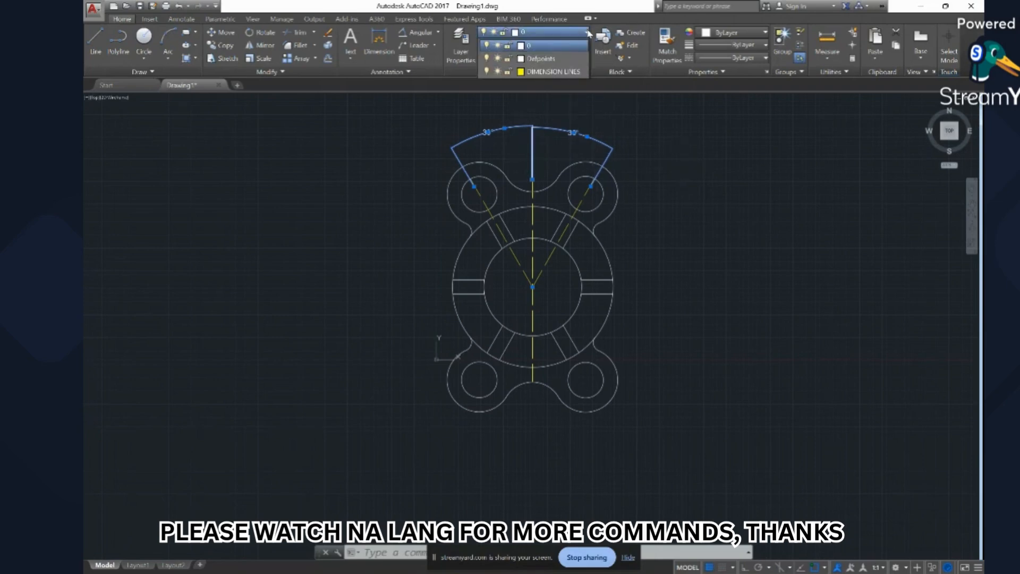
click(666, 206)
text(L)
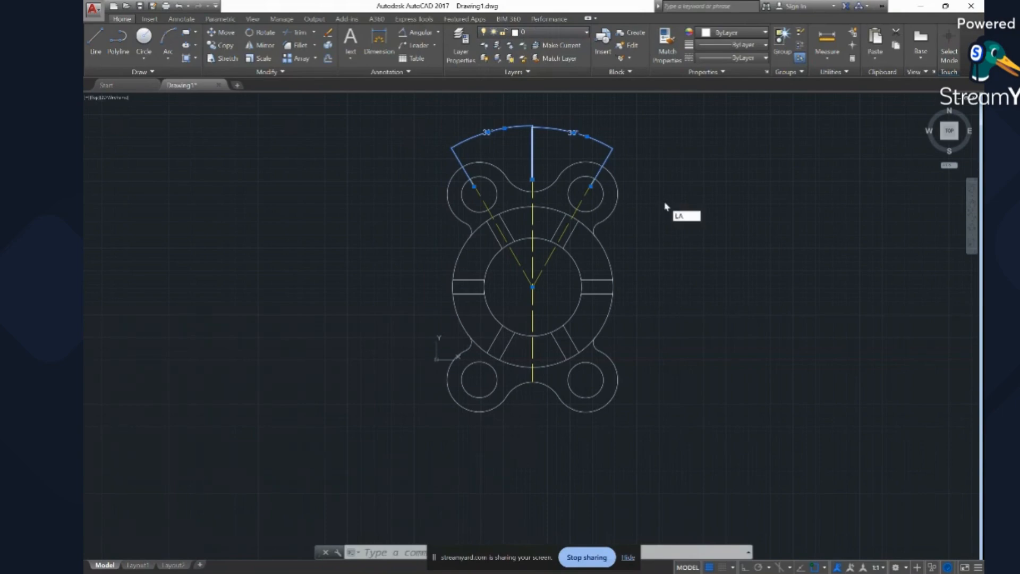
text(A)
key(Return)
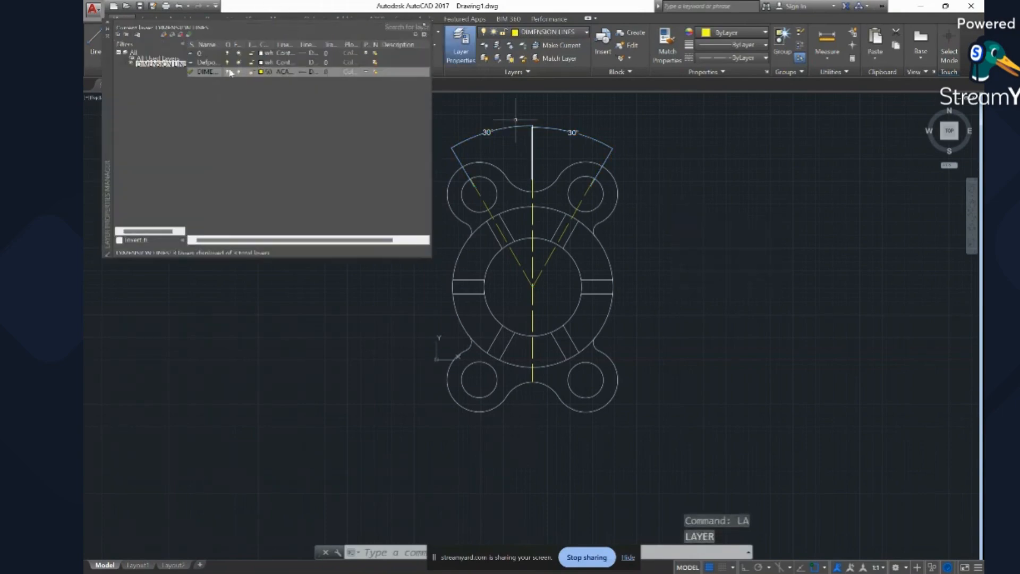
click(164, 34)
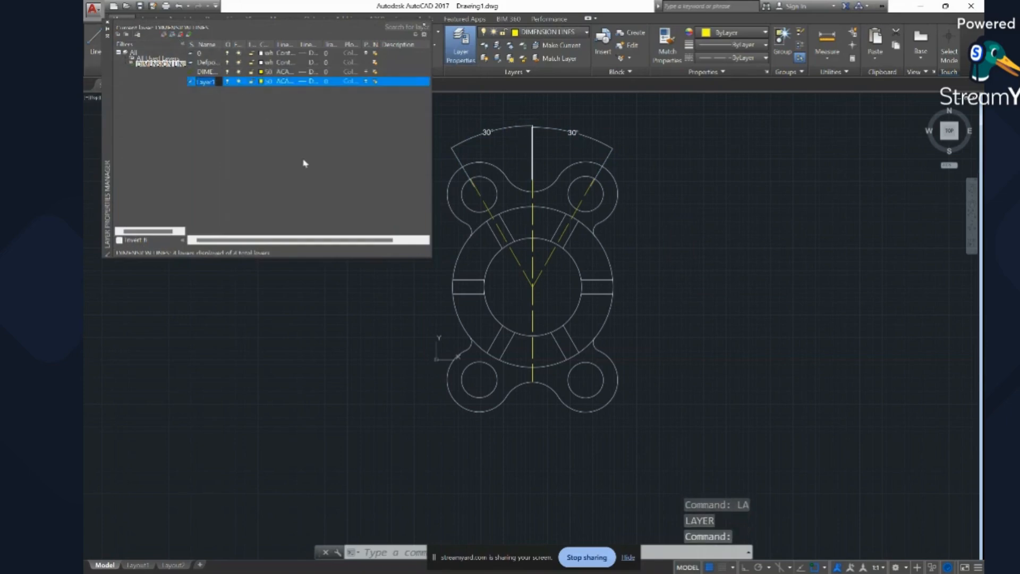
text(DIMEN)
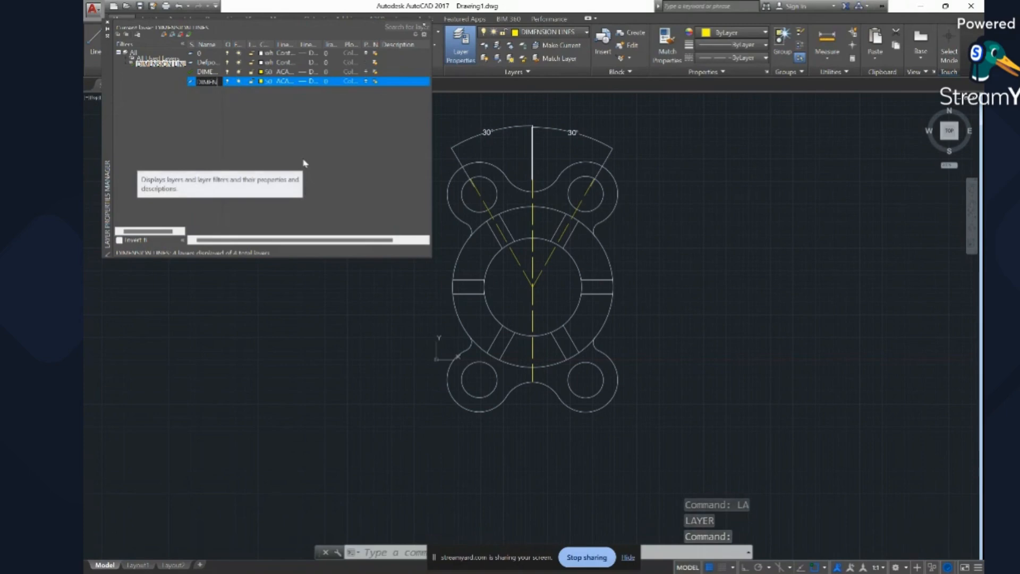
text(NION)
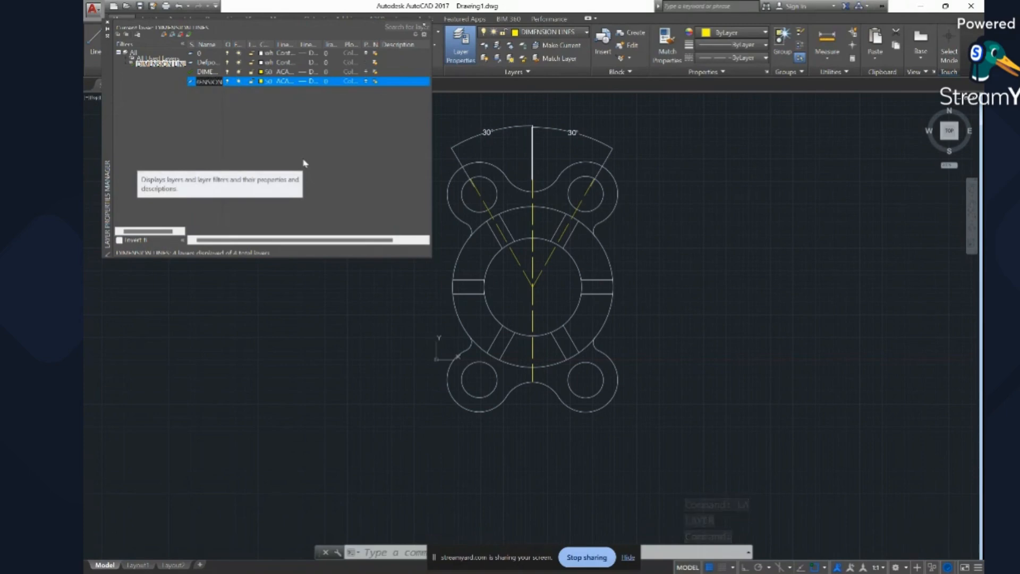
key(Return)
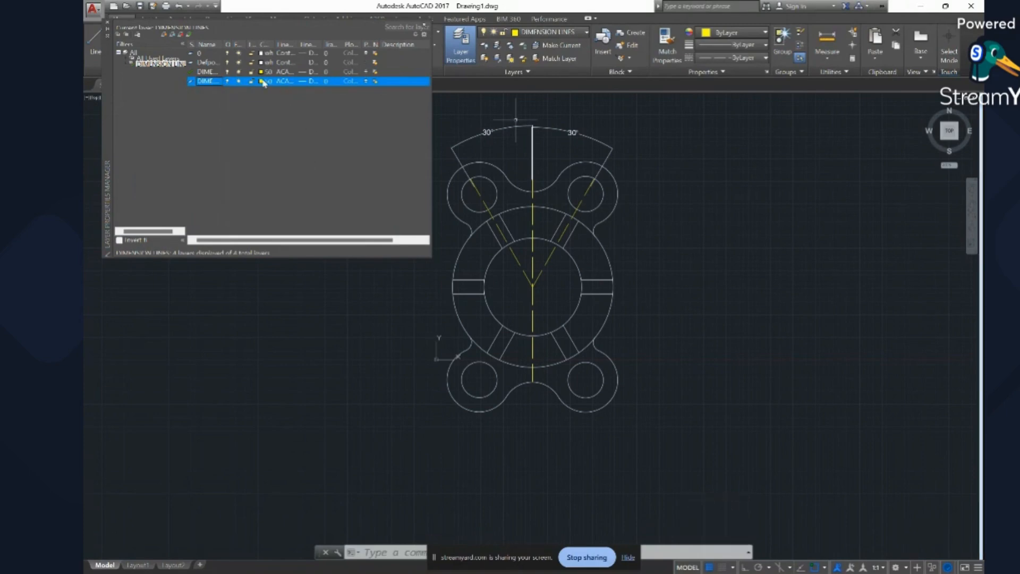
Set the colour of the new DIMENSION layer to cyan, index 130.
click(262, 81)
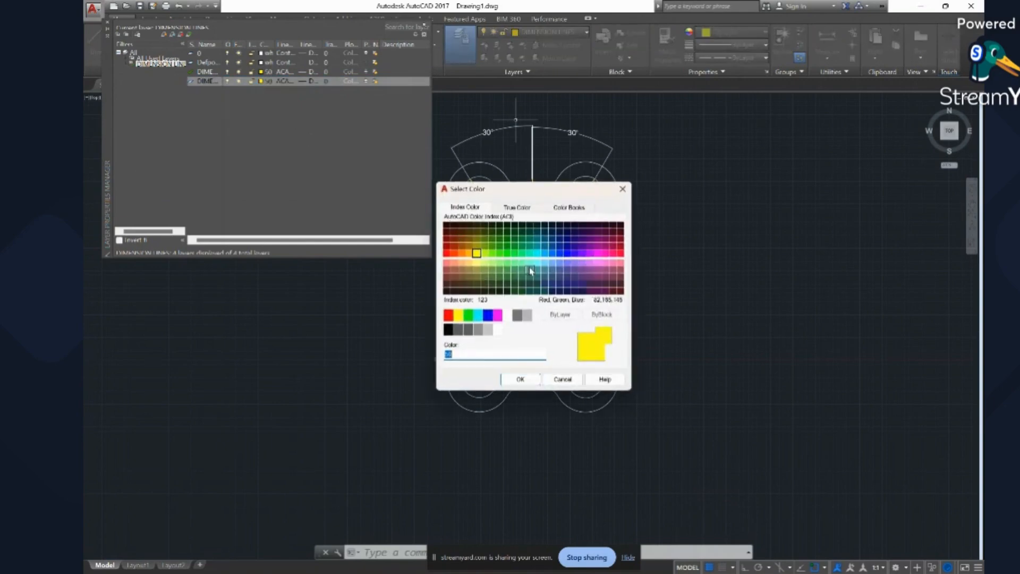
click(537, 253)
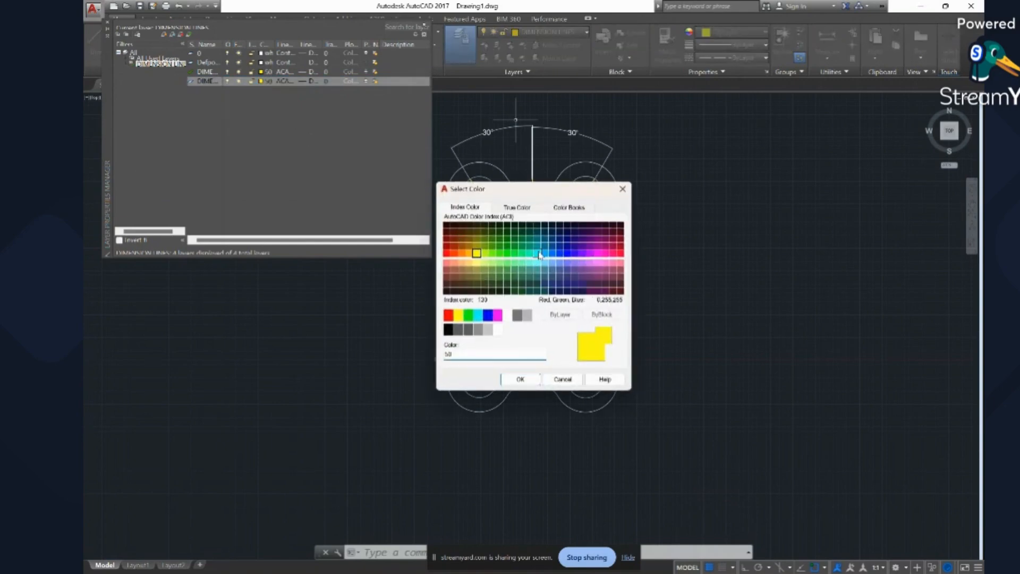
click(521, 379)
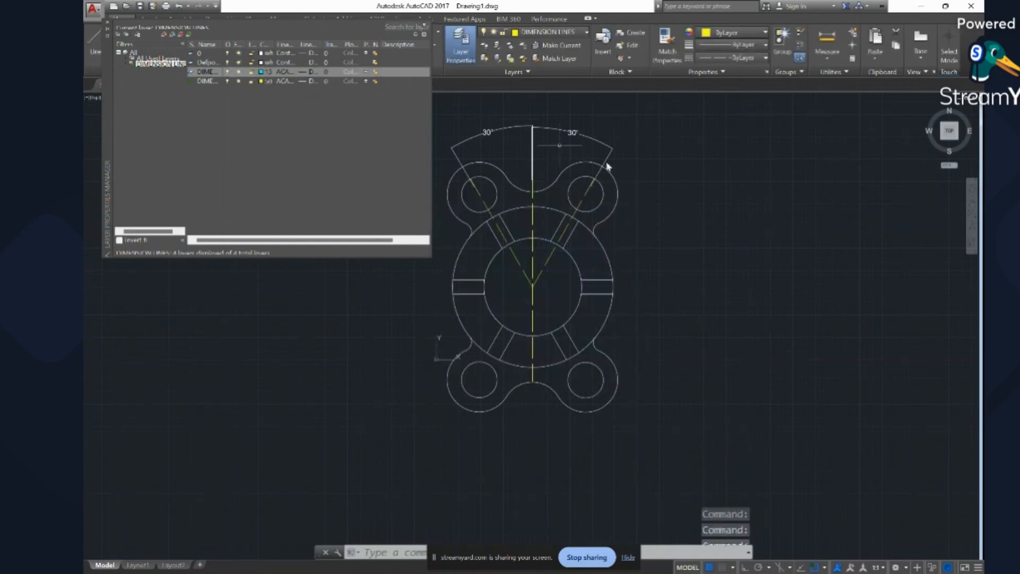
Assign both 30° angular dimensions to the DIMENSION layer, close the layer manager and clear the selection.
mouse_move(652, 159)
mouse_down()
mouse_move(548, 126)
mouse_move(490, 128)
mouse_up()
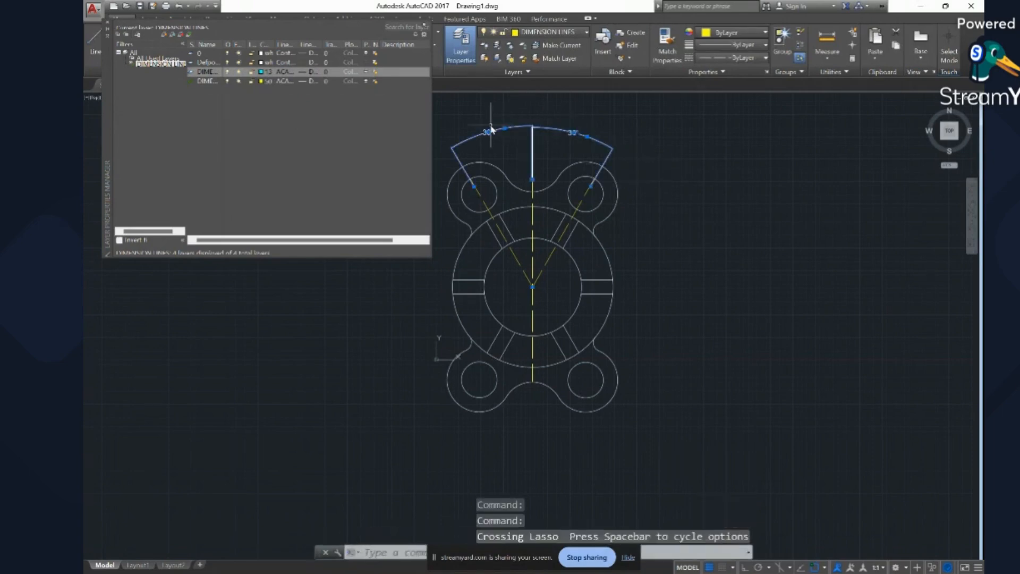
click(563, 34)
click(552, 72)
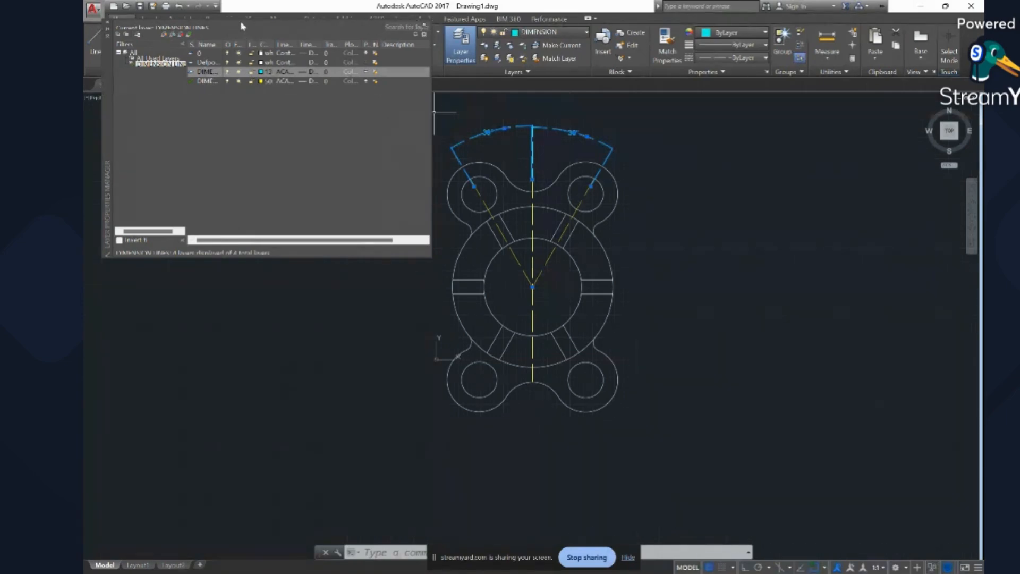
click(109, 22)
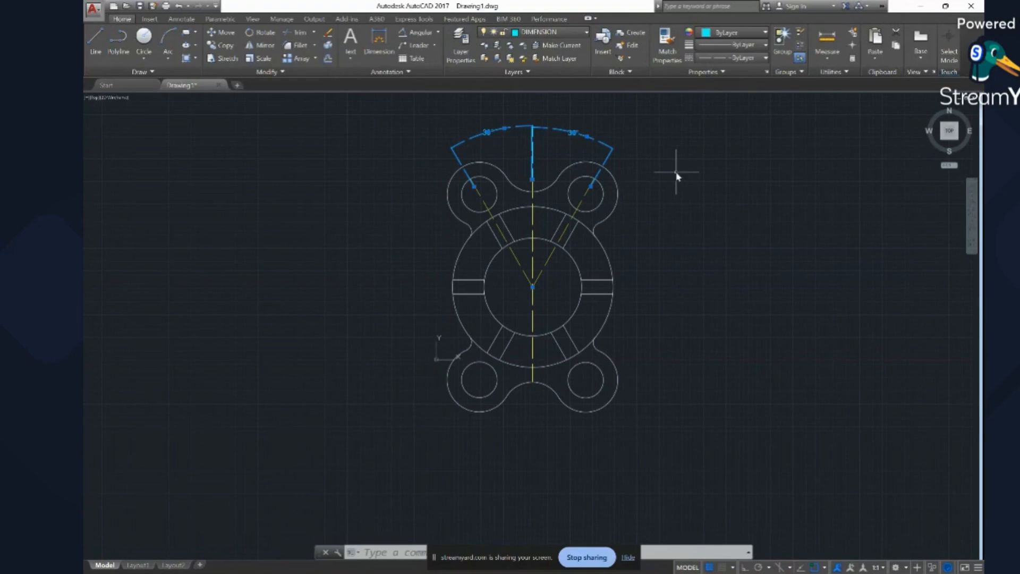
click(662, 153)
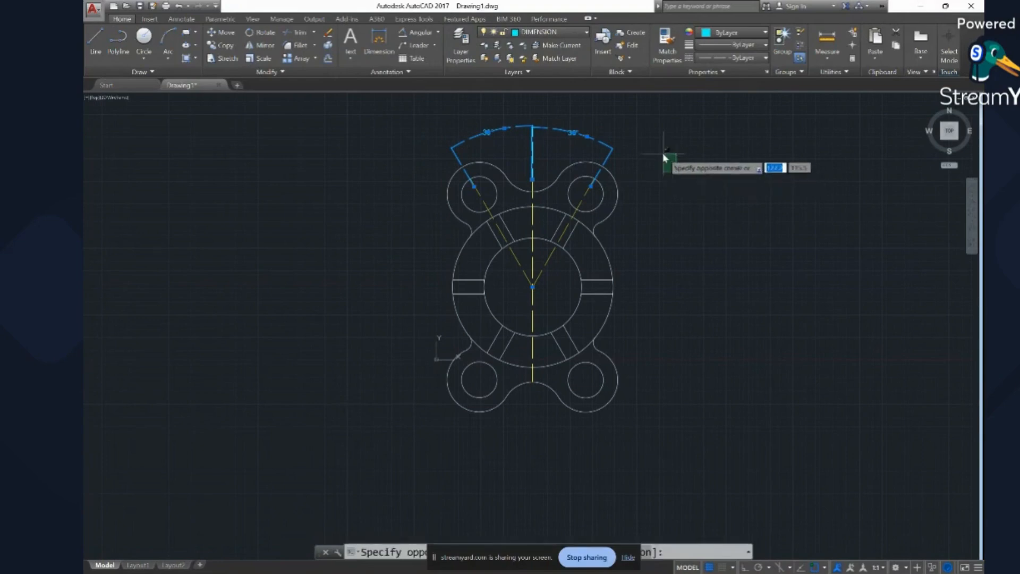
key(Escape)
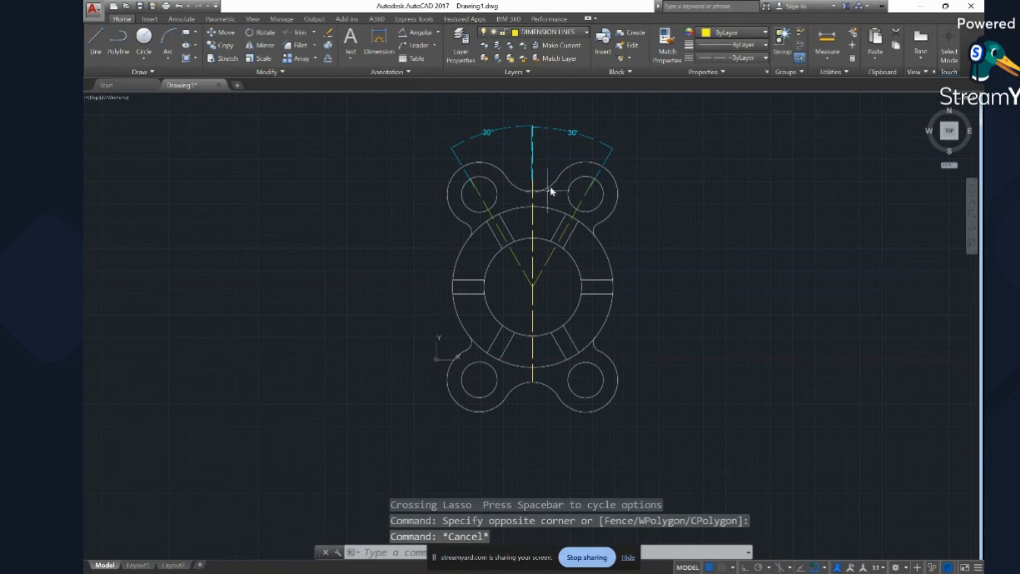
click(589, 142)
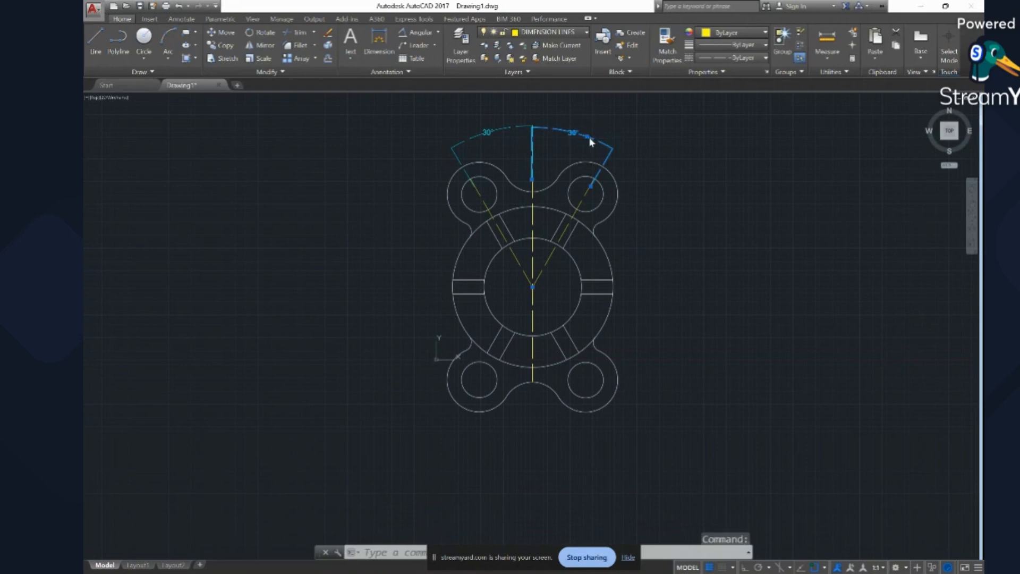
double_click(590, 142)
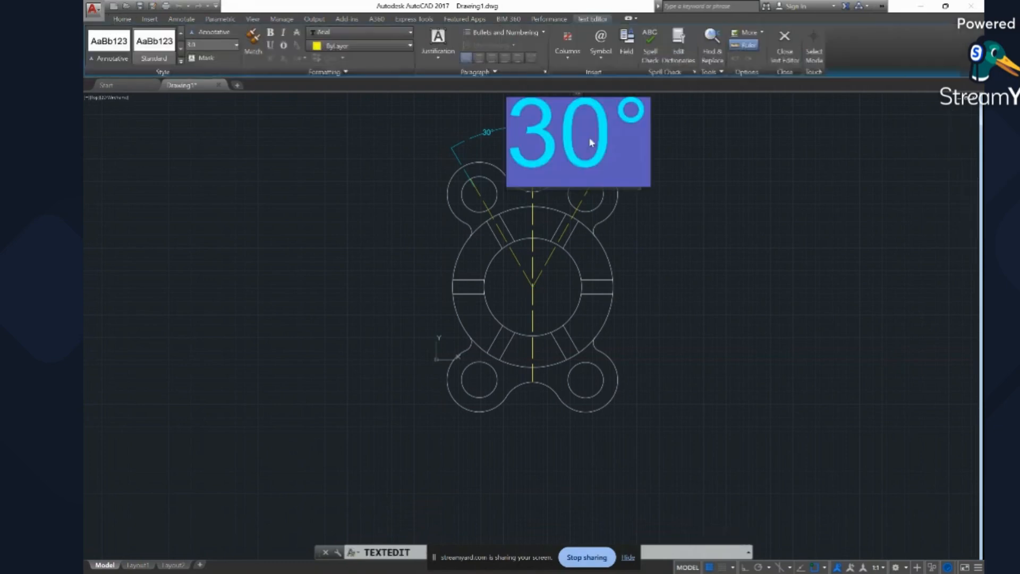
click(690, 155)
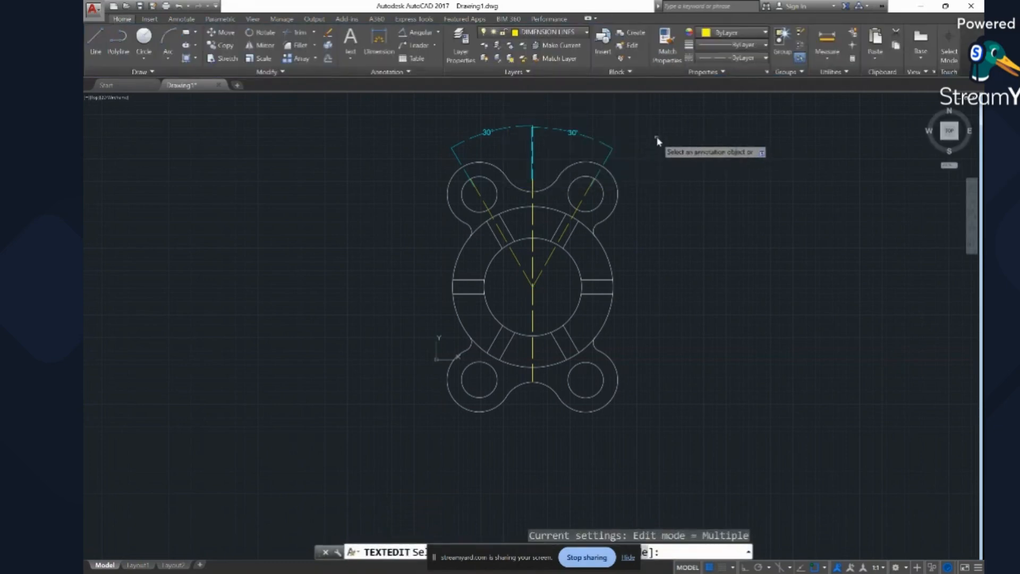
click(748, 58)
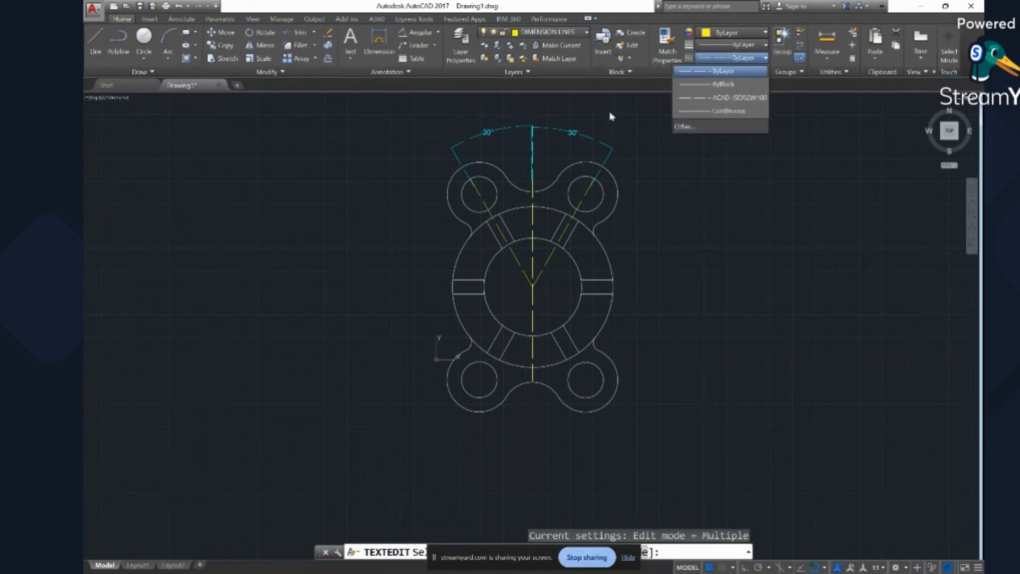
click(547, 158)
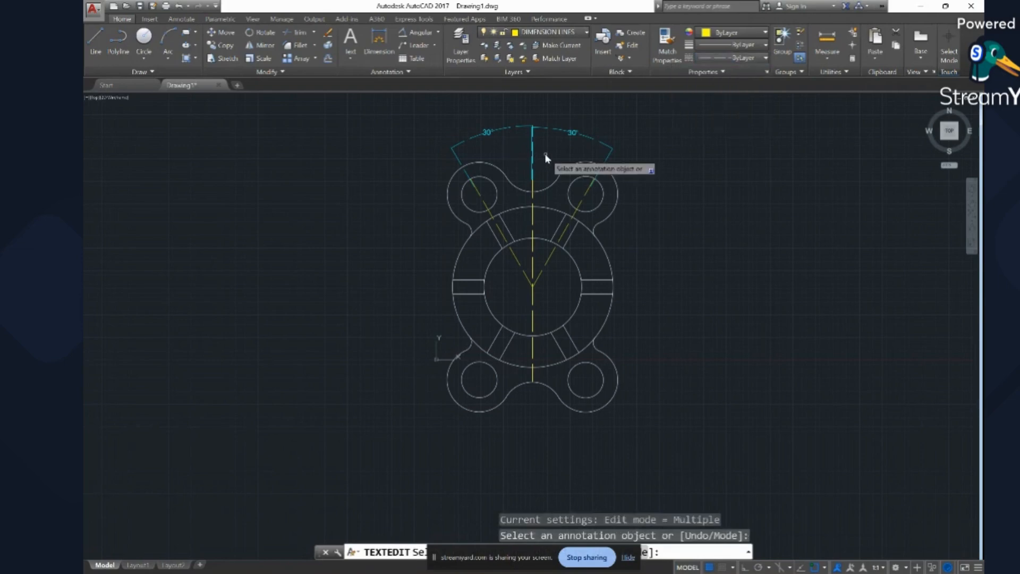
click(561, 148)
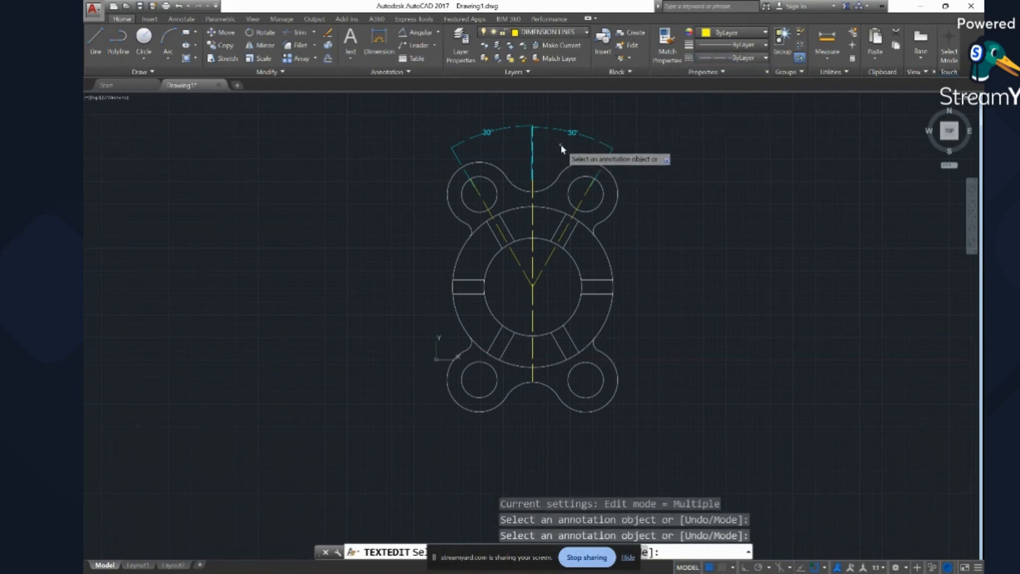
key(Escape)
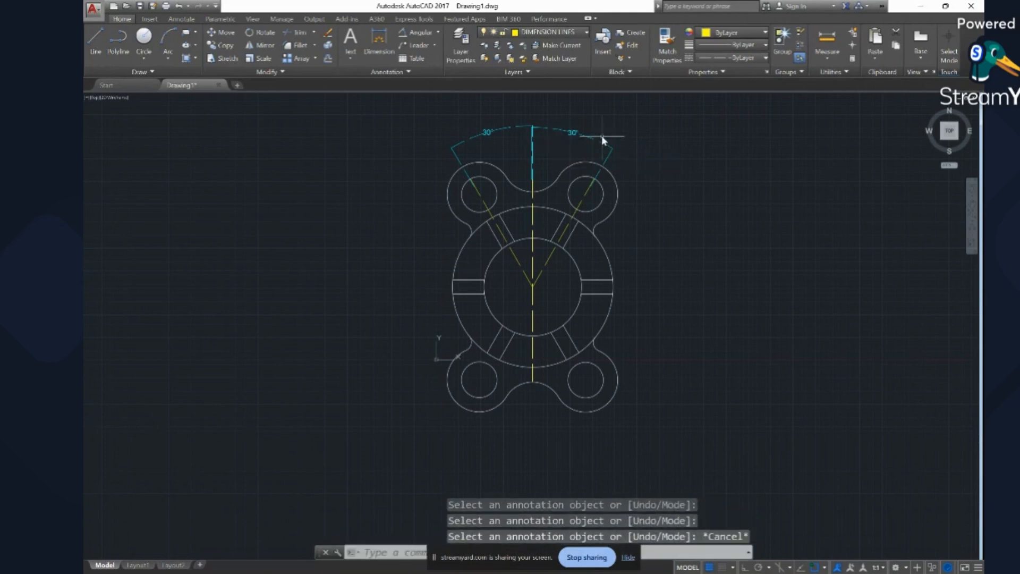
Change the DIMENSION layer's linetype to Continuous and close the layer manager.
text(l)
key(Return)
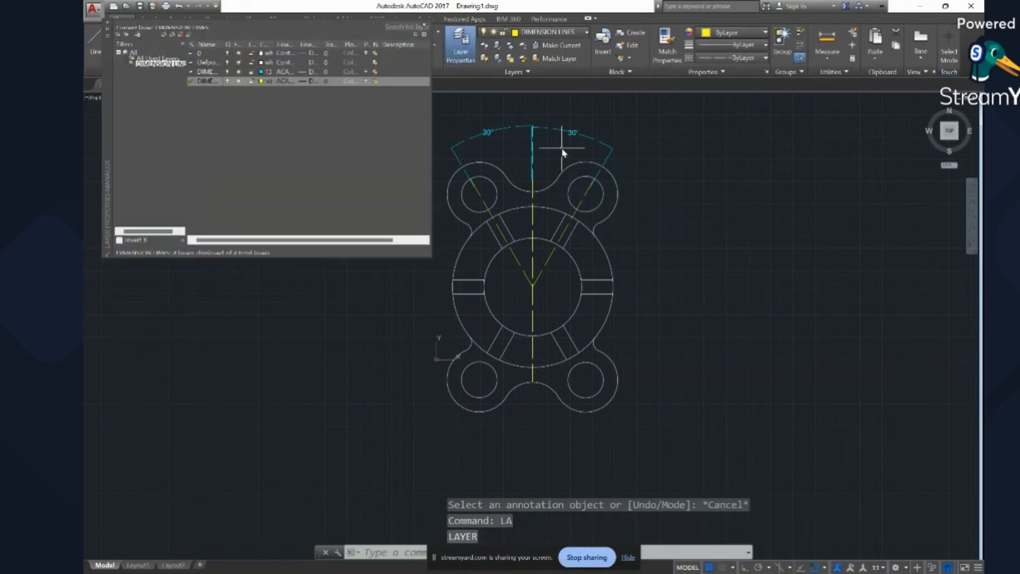
click(297, 82)
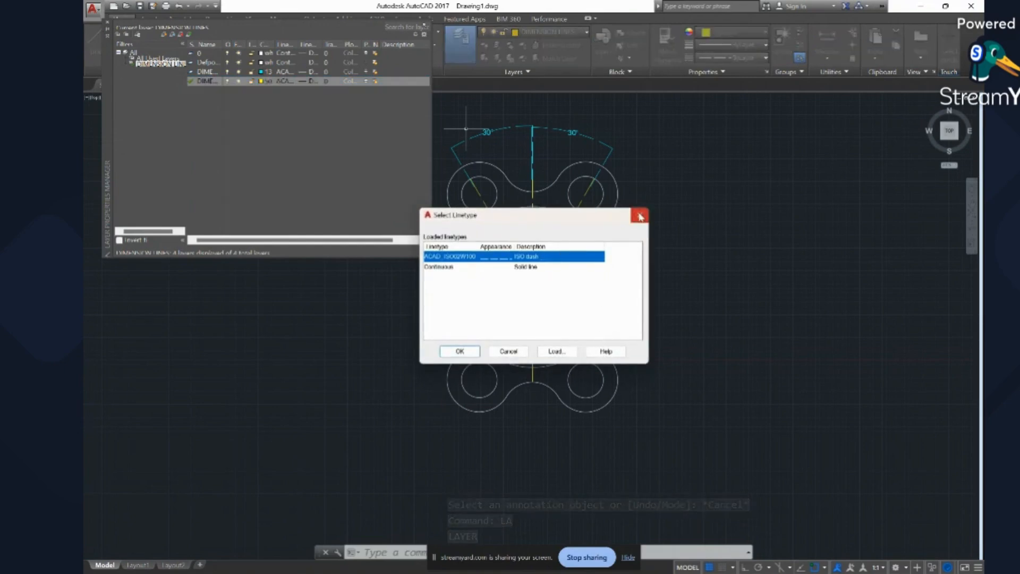
click(640, 215)
click(308, 73)
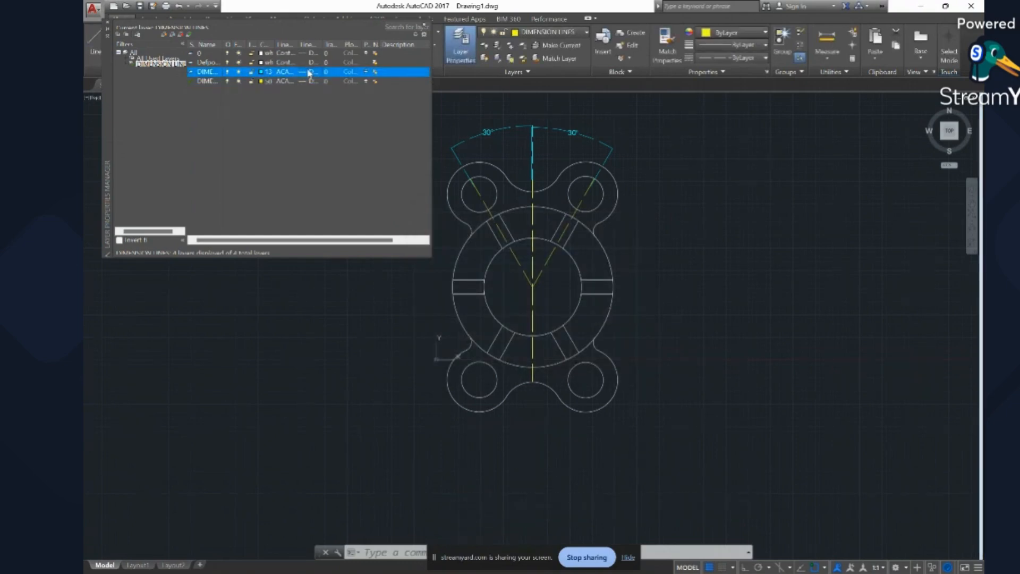
click(307, 72)
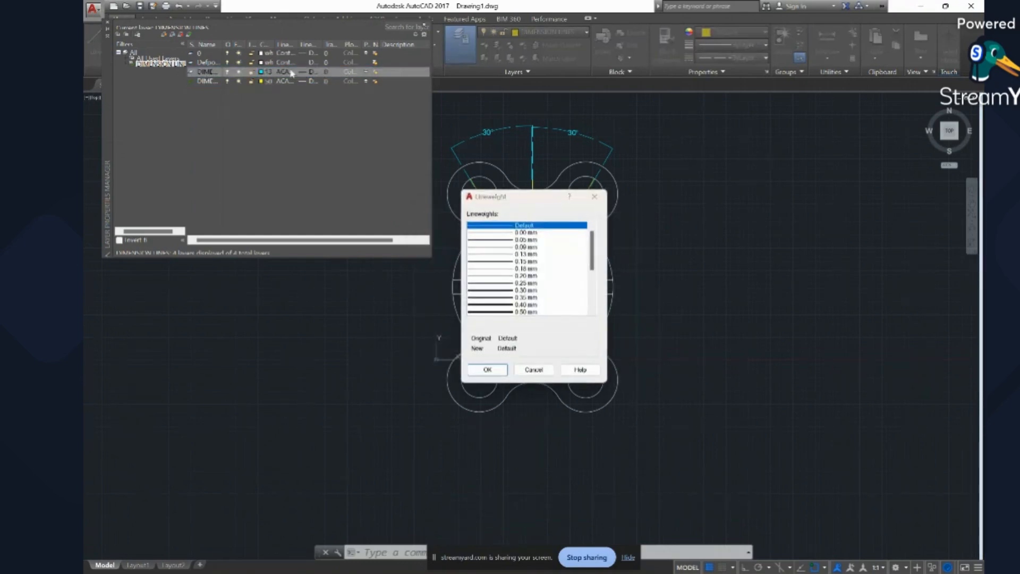
click(599, 196)
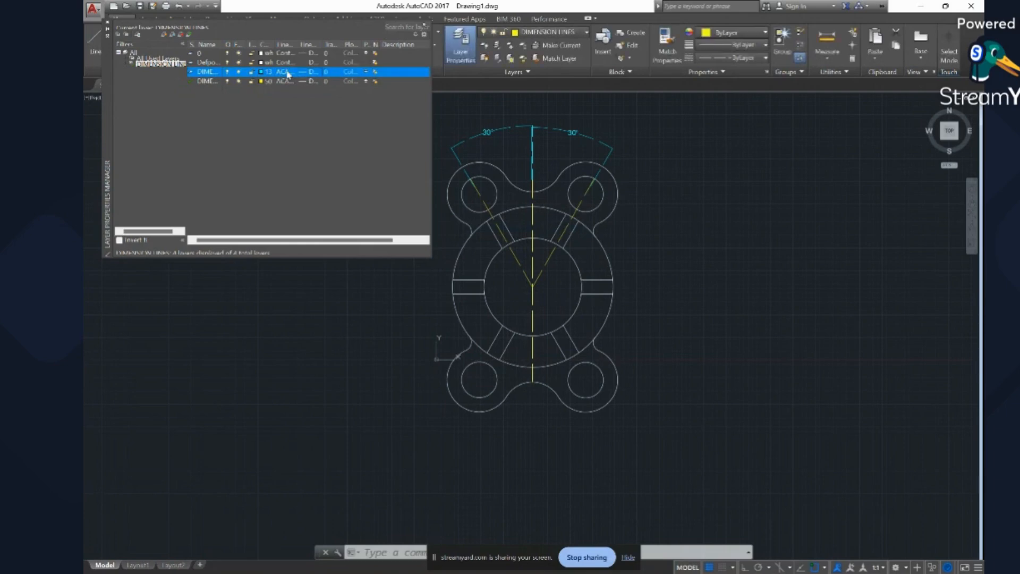
click(288, 75)
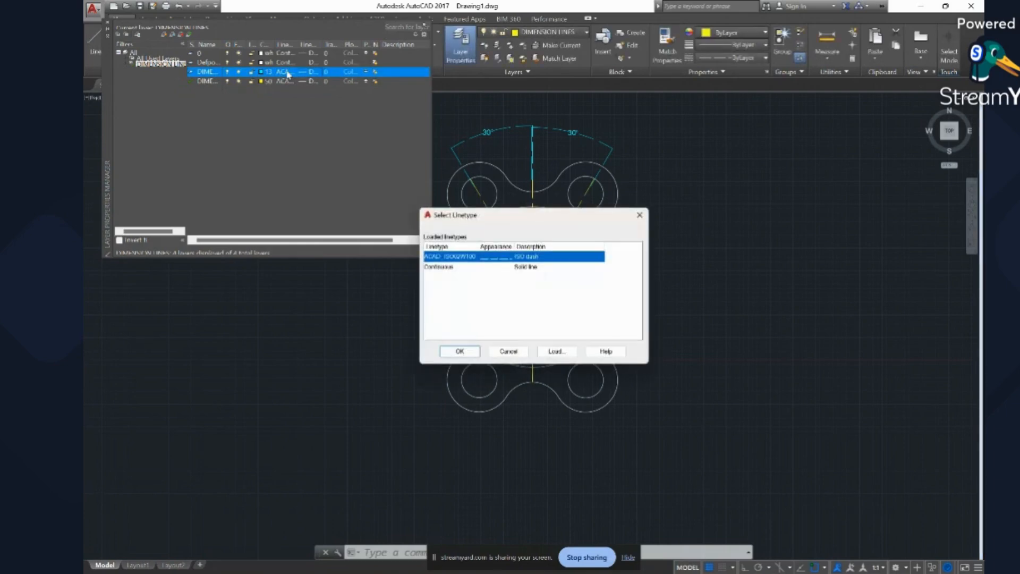
click(531, 271)
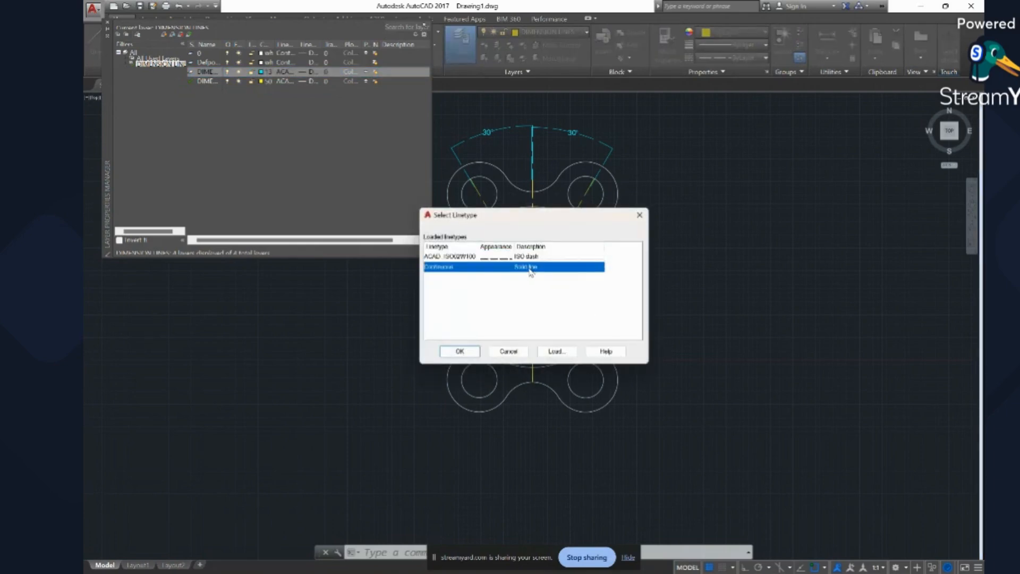
click(460, 351)
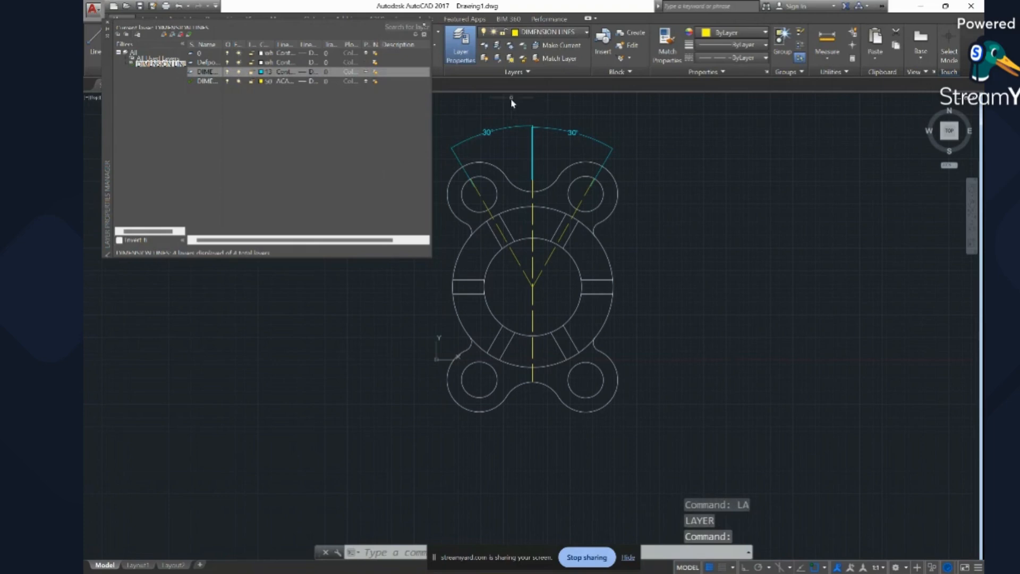
click(107, 27)
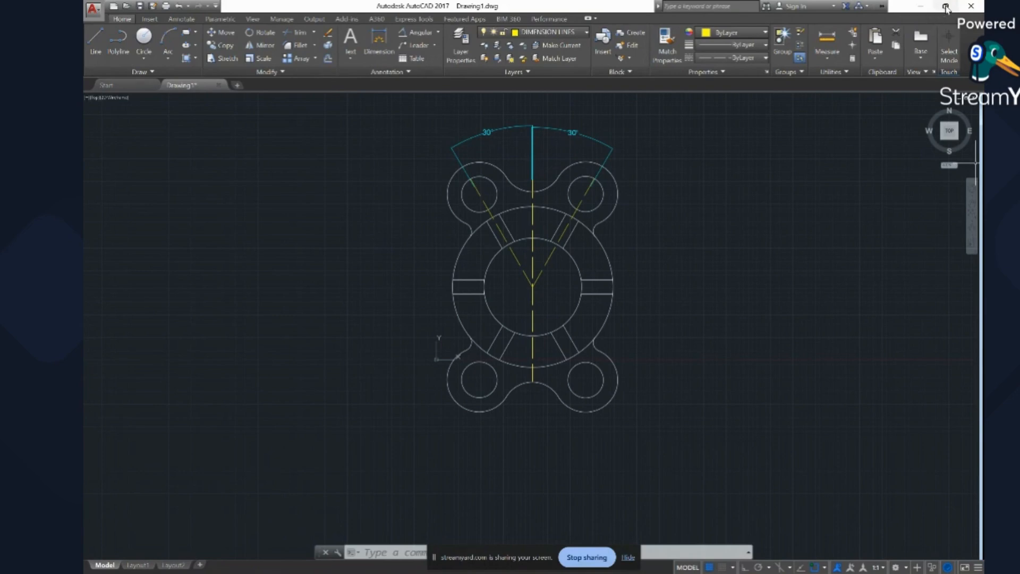
Show the drawing beside the reference PDF page of the four-lobed plate to read its radius dimensions.
click(946, 7)
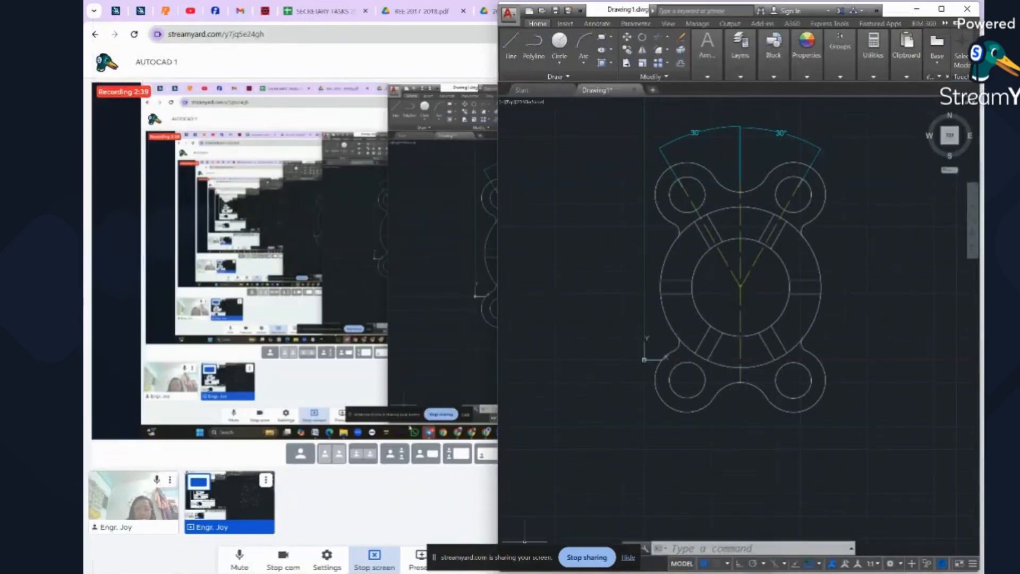
click(401, 573)
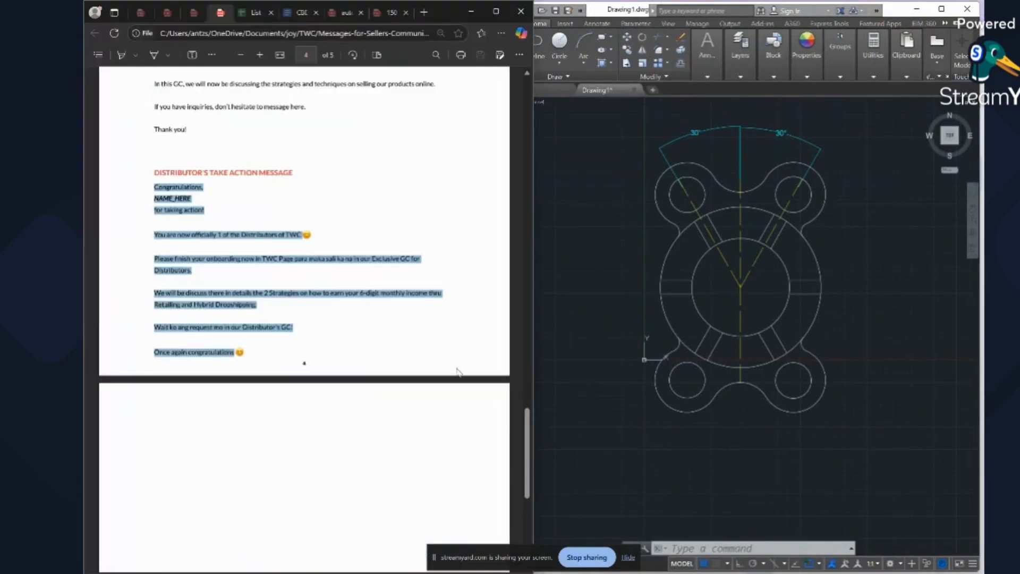
click(390, 12)
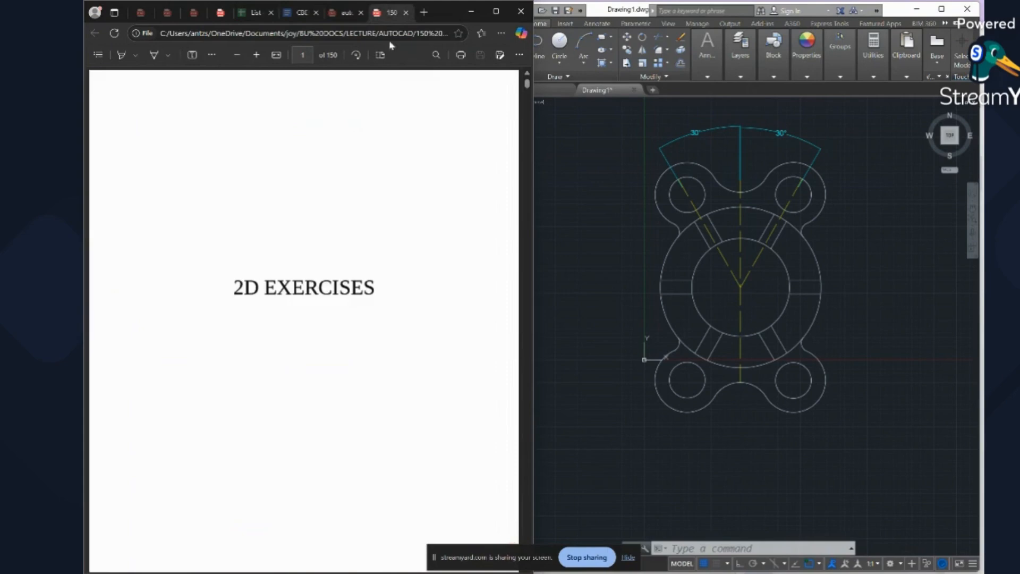
click(354, 12)
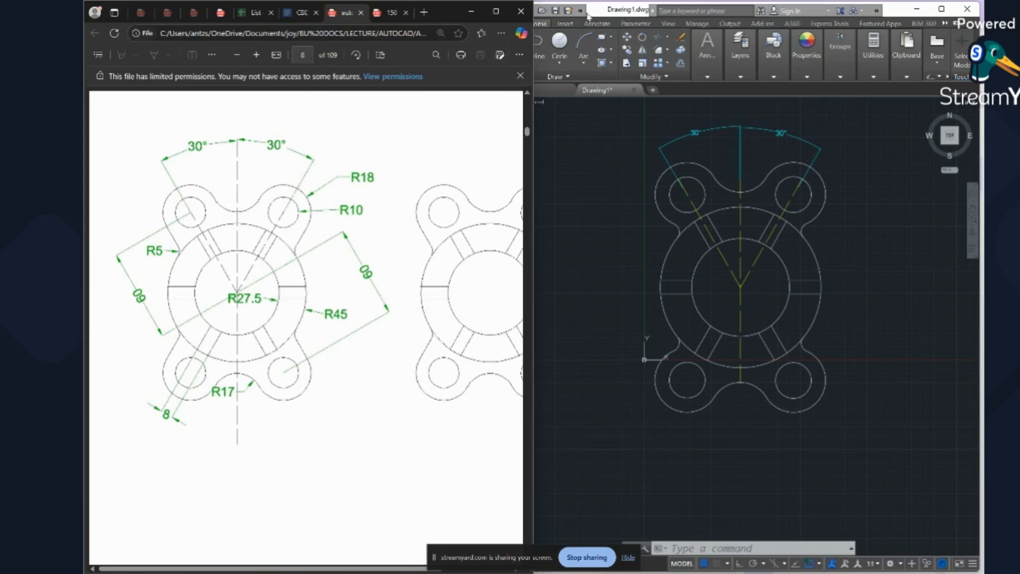
Add a multileader pointing to the outer arc of the upper-right lobe with the text R18.
click(703, 53)
click(703, 55)
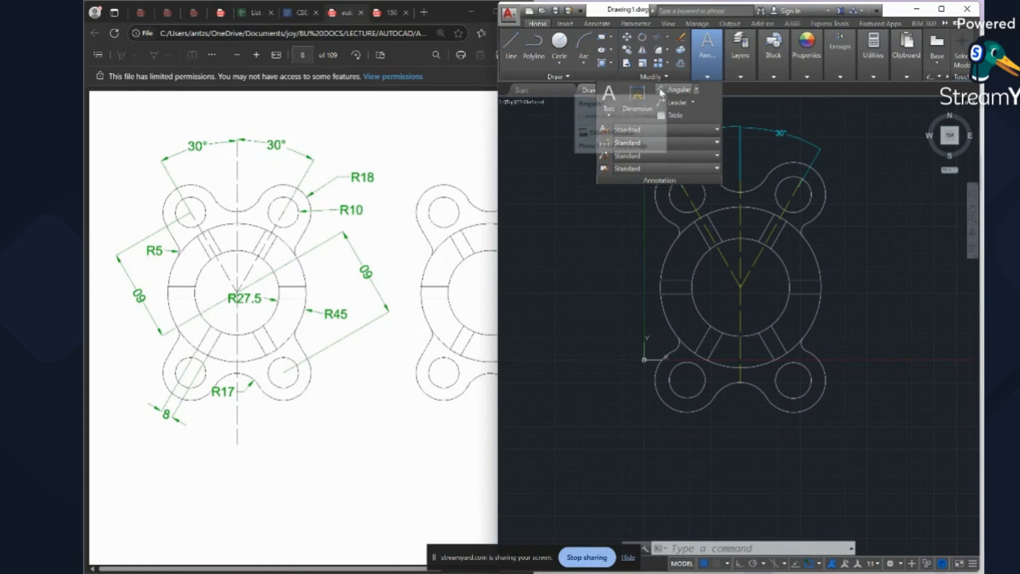
click(679, 105)
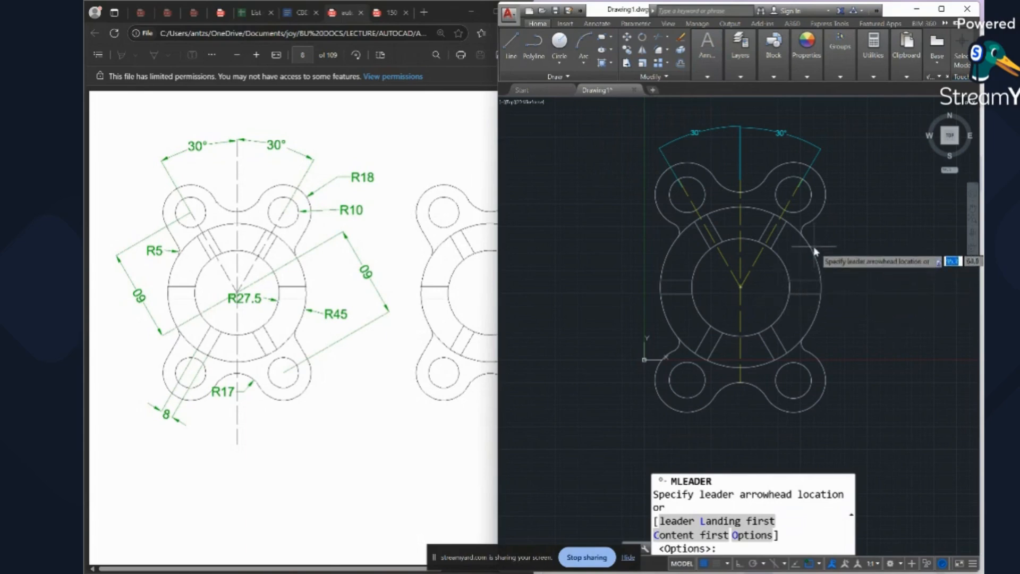
click(818, 174)
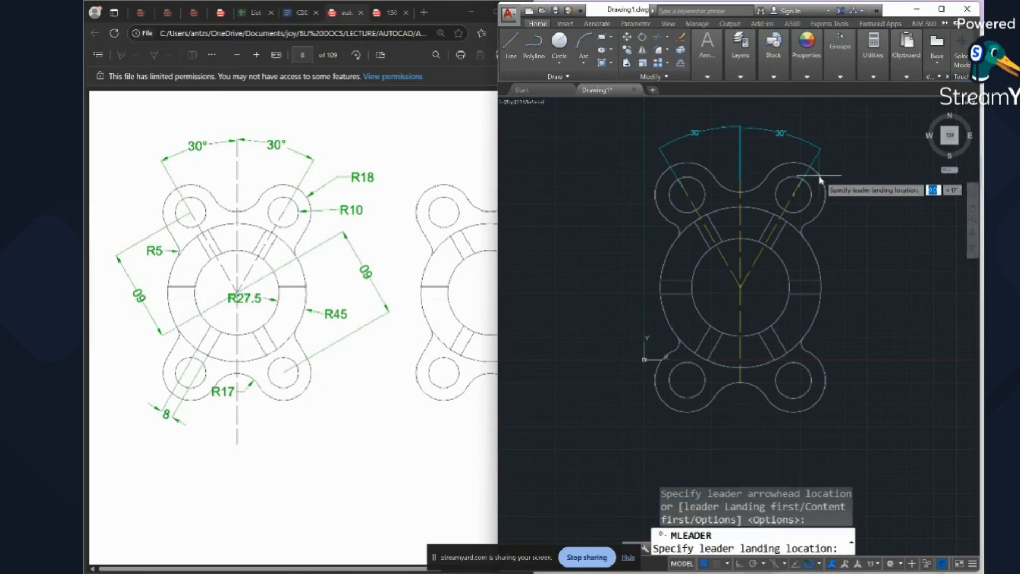
click(838, 149)
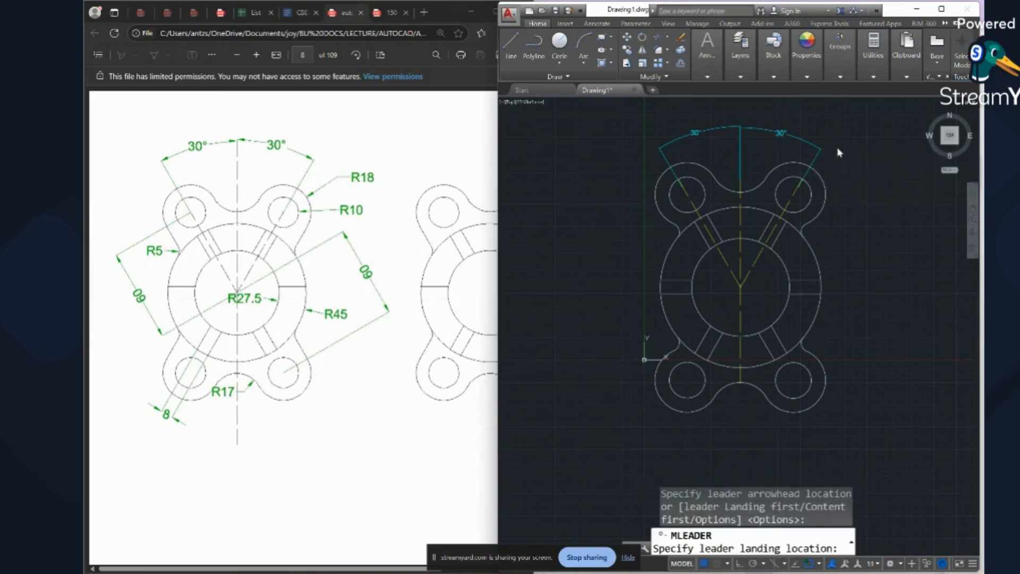
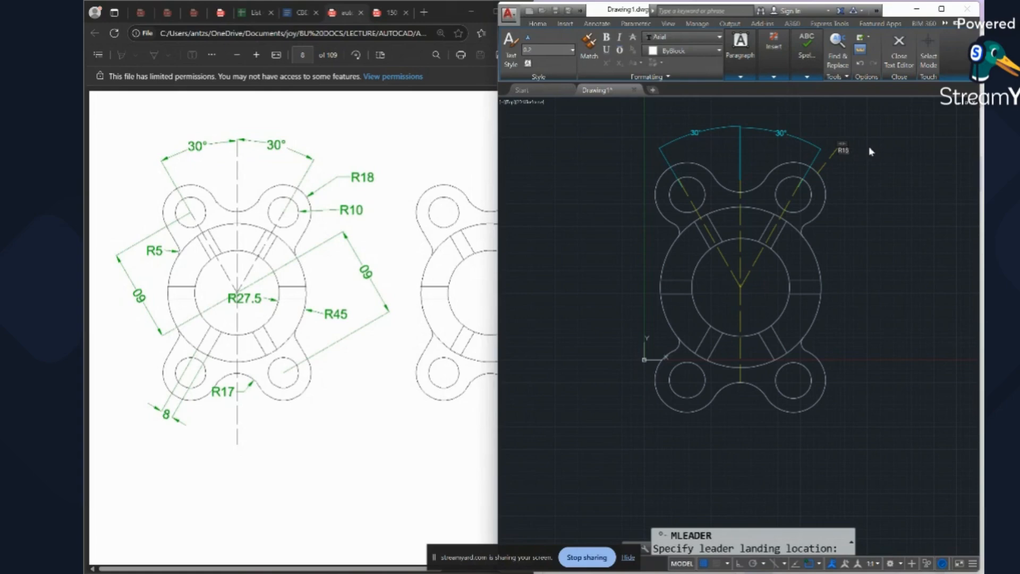
Set the R18 leader text to the largest height in the size list and finish editing it.
drag(843, 142, 872, 142)
click(572, 50)
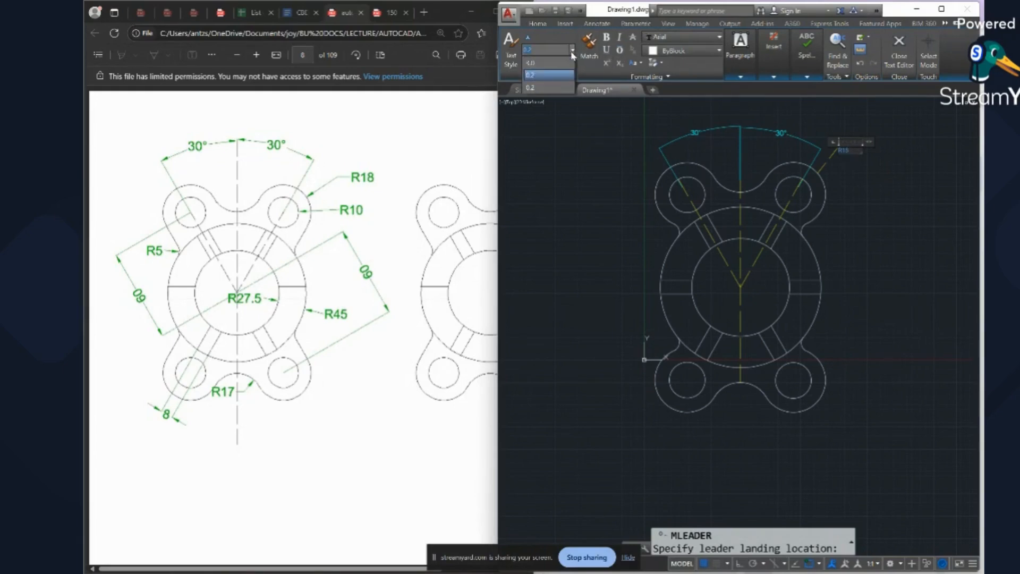
click(531, 62)
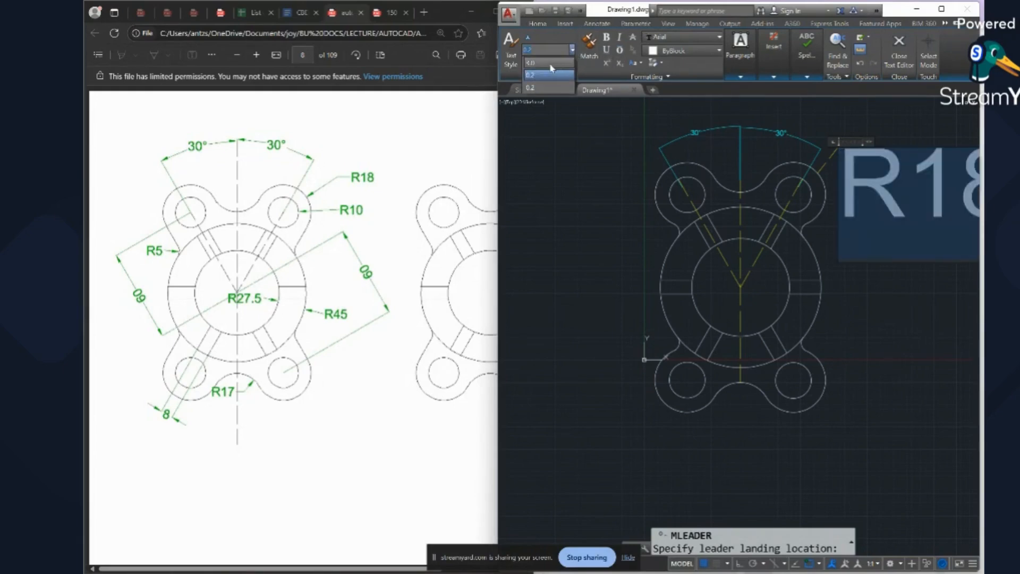
click(848, 120)
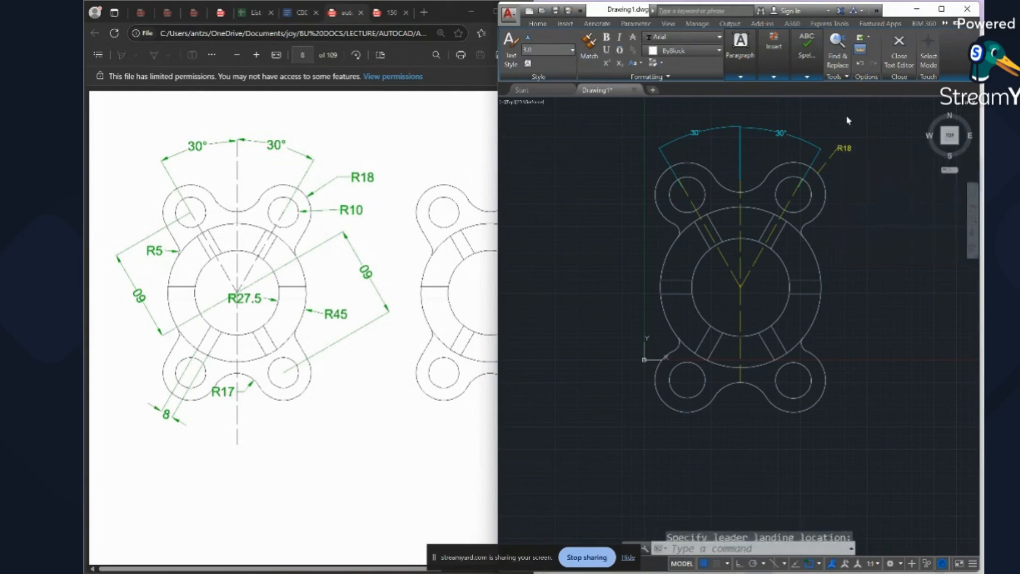
Check the available leader types in the R18 leader's quick properties, leaving the type as it is.
click(837, 155)
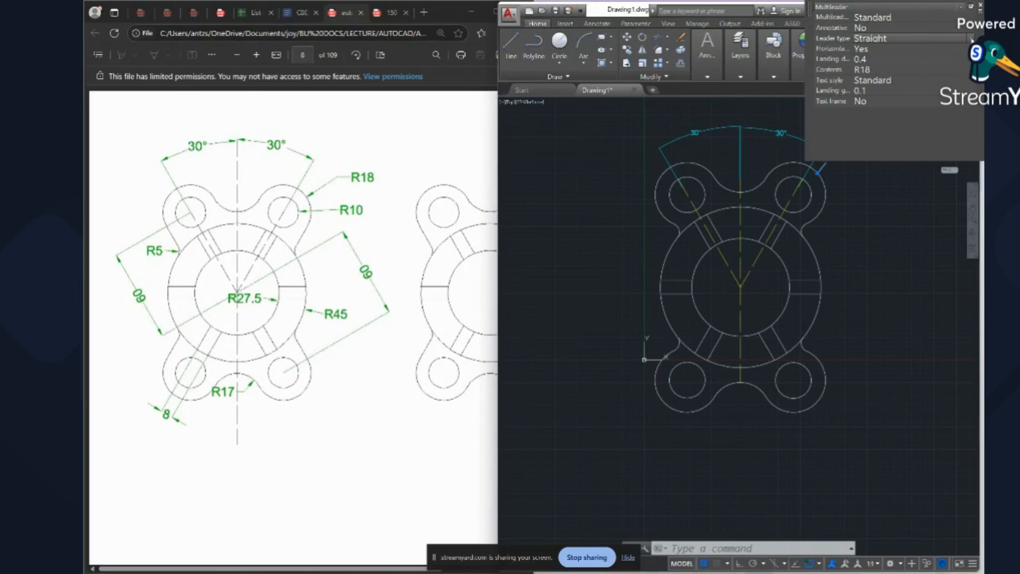
click(970, 39)
click(970, 38)
click(915, 164)
click(981, 7)
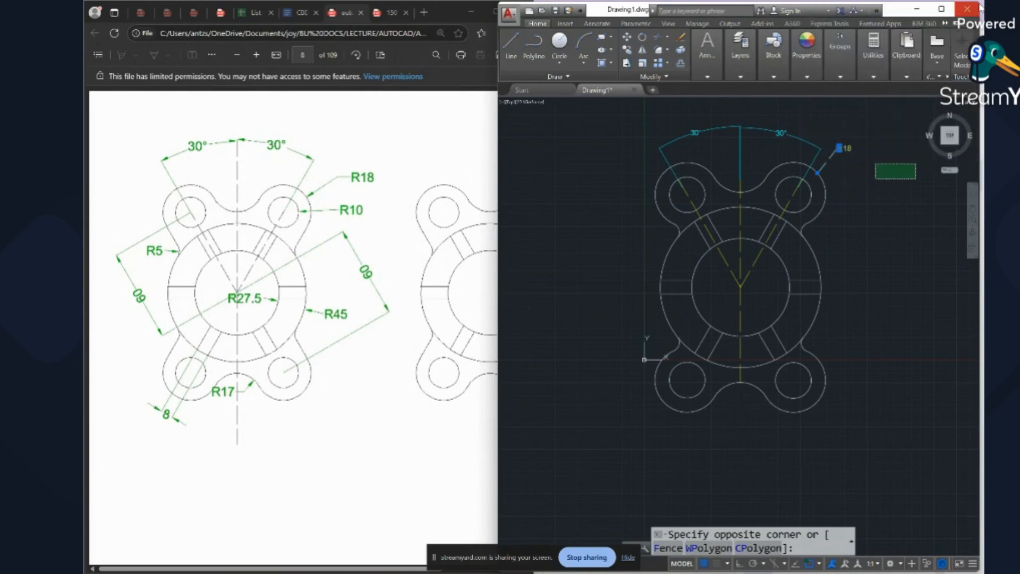
Maximise the drawing window and stretch the R18 leader's horizontal landing to about 5.6 units long.
click(942, 11)
click(942, 11)
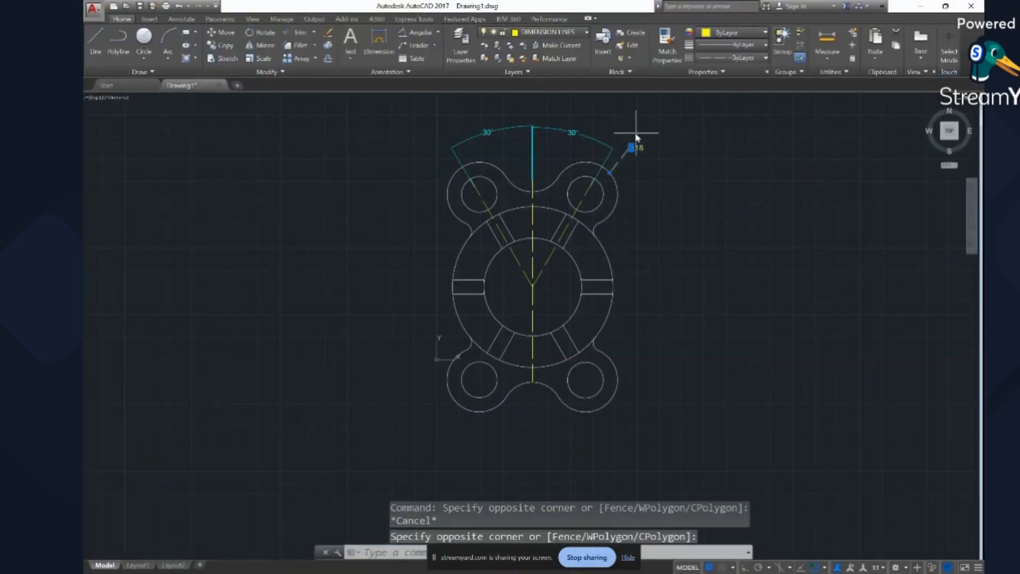
scroll(650, 144, up, 8)
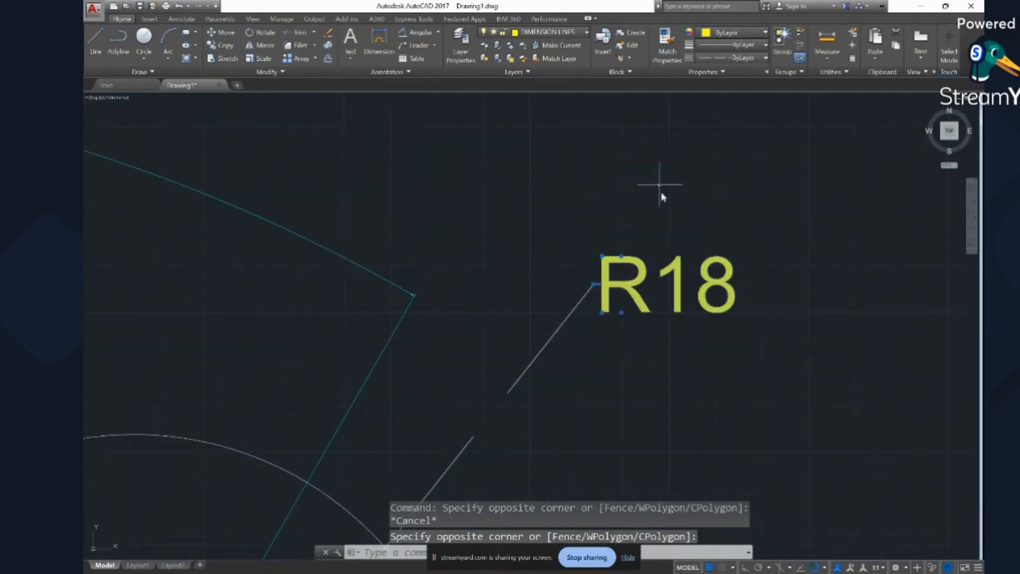
click(602, 292)
click(699, 281)
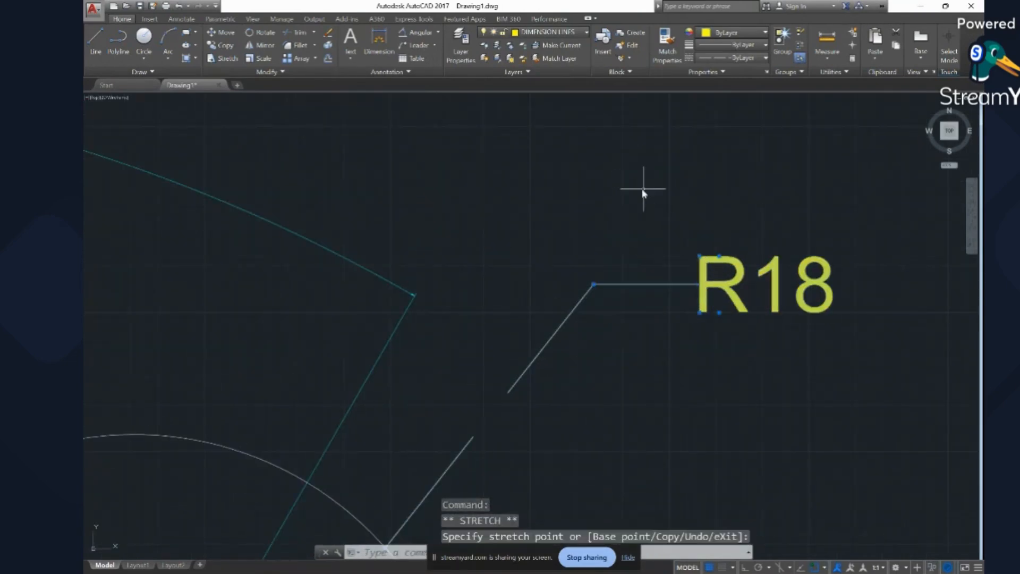
Assign the R18 leader to the DIMENSION layer.
scroll(645, 191, down, 5)
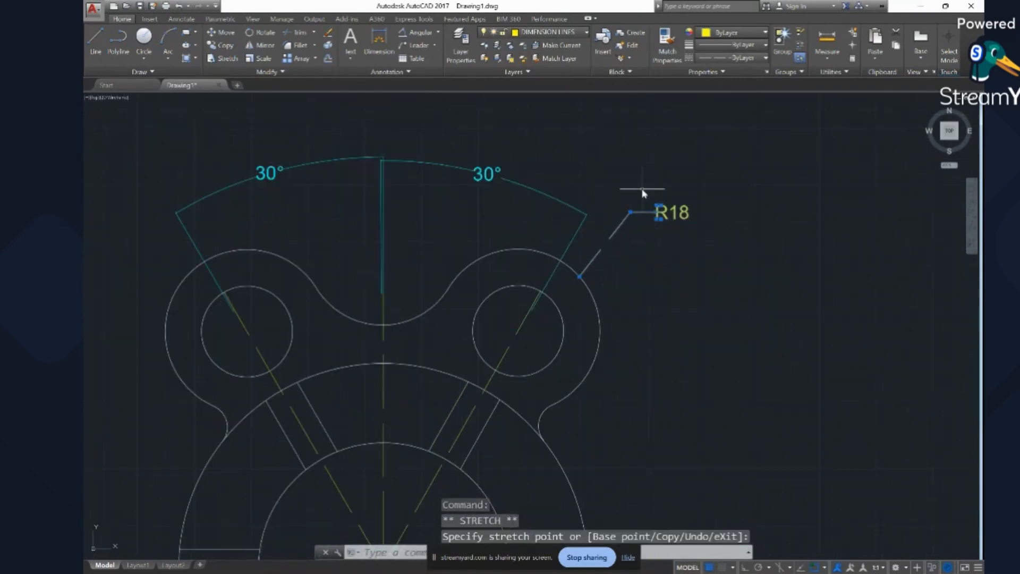
click(584, 34)
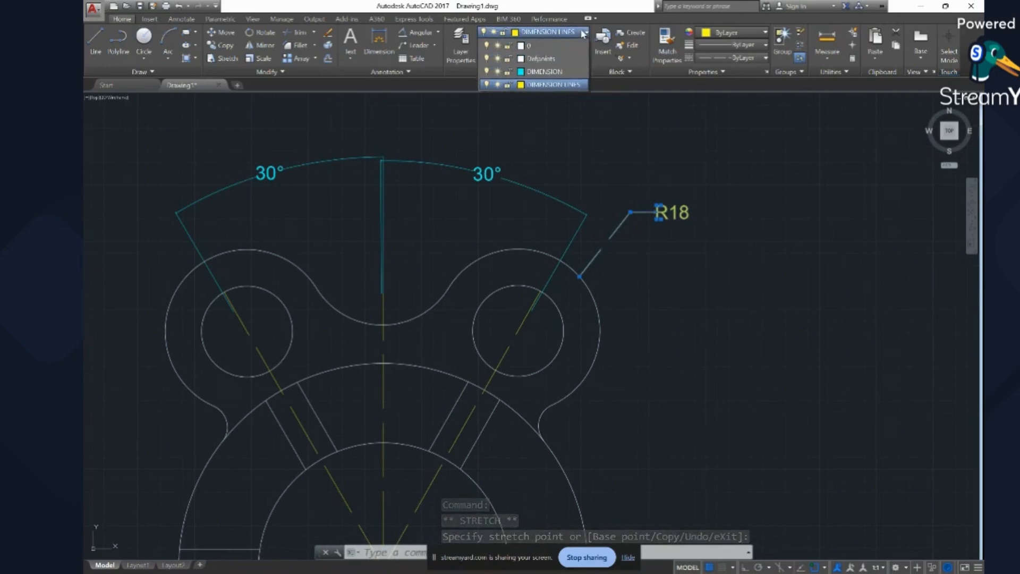
click(552, 71)
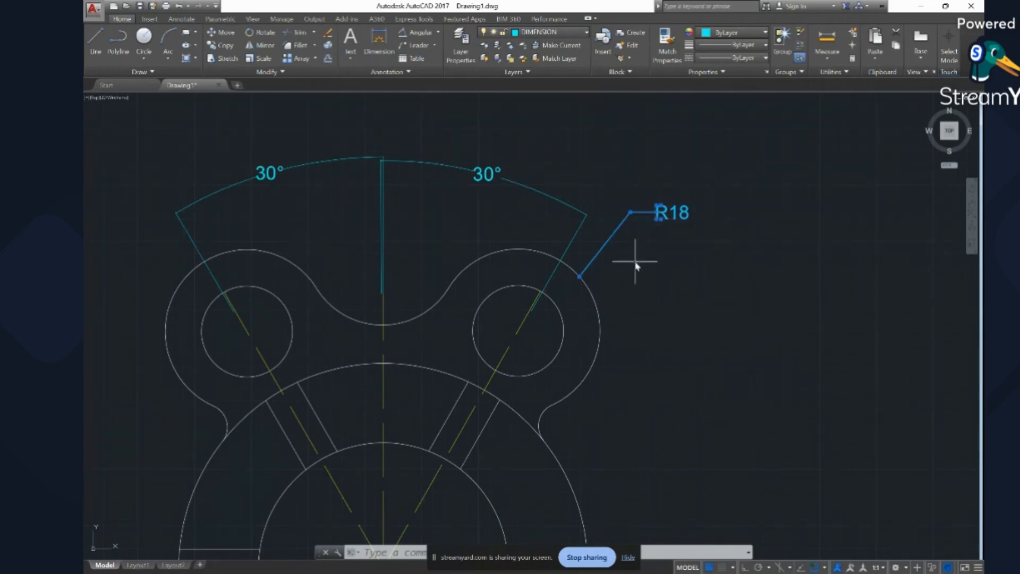
Examine the R18 leader's arrowhead up close beside that of the 30° dimension, and clear the selection.
scroll(598, 276, up, 5)
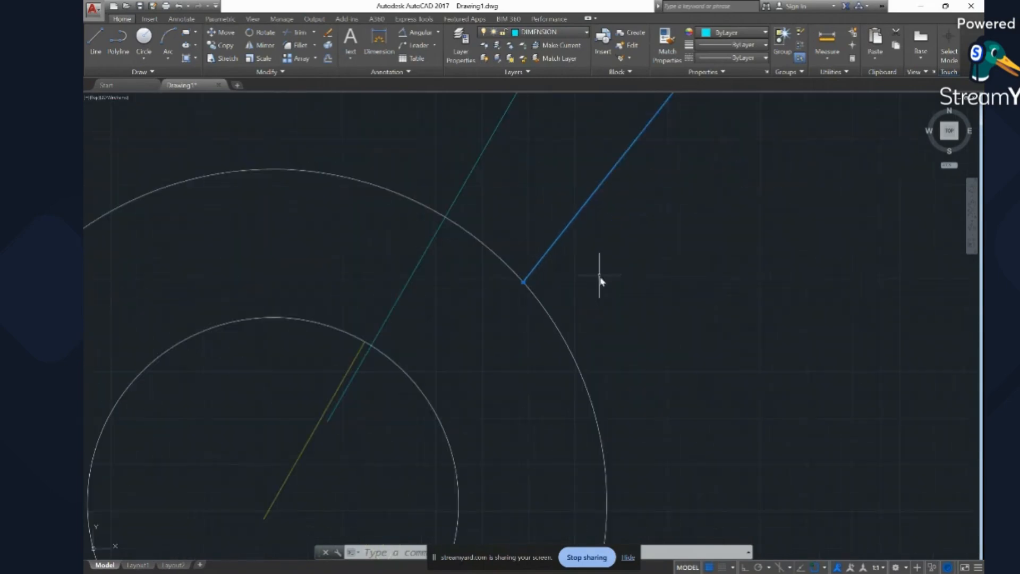
scroll(533, 292, up, 3)
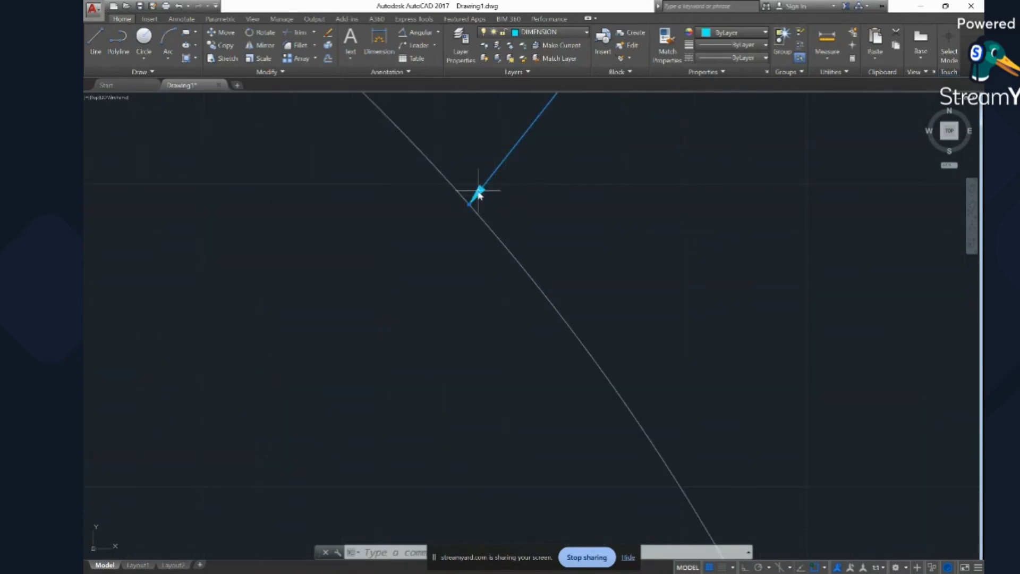
scroll(479, 193, down, 8)
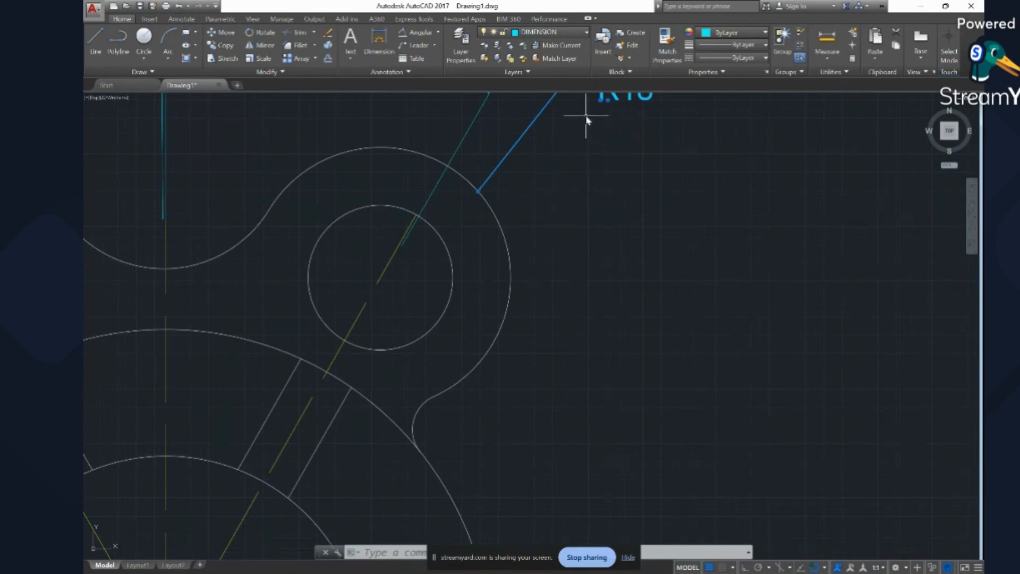
scroll(540, 232, down, 6)
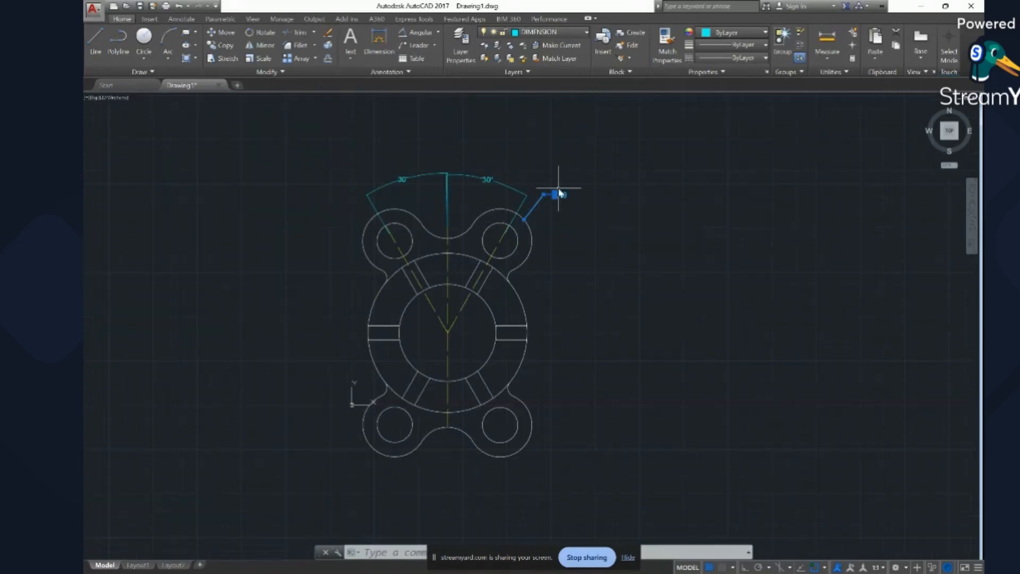
scroll(558, 195, up, 10)
scroll(519, 275, down, 3)
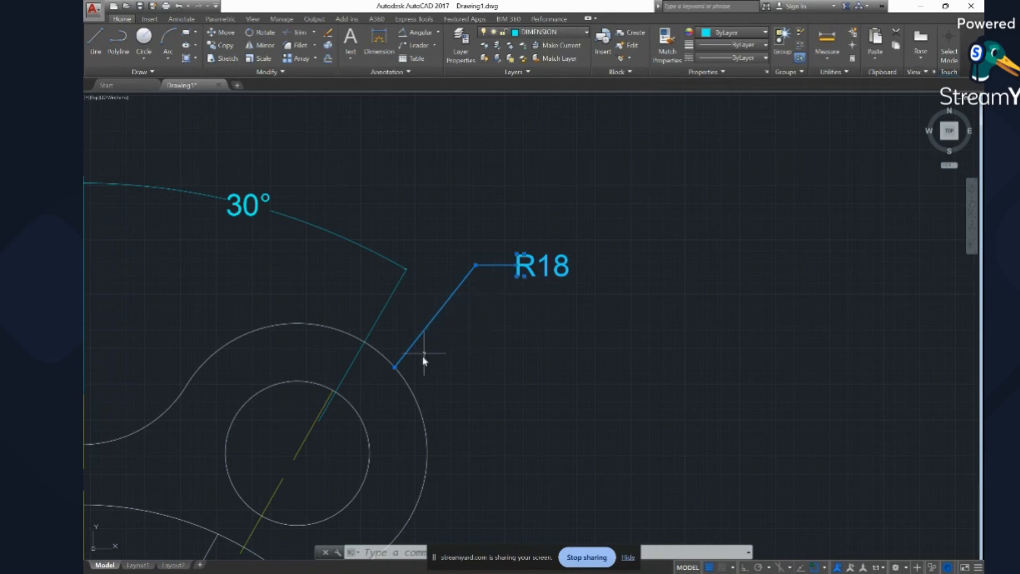
scroll(408, 271, up, 4)
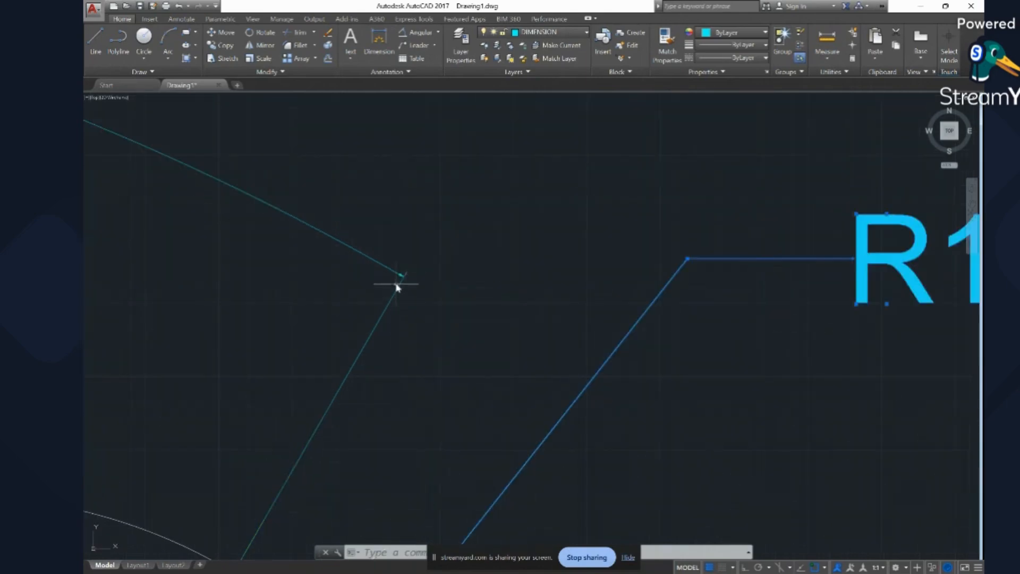
scroll(399, 275, down, 2)
scroll(525, 238, down, 2)
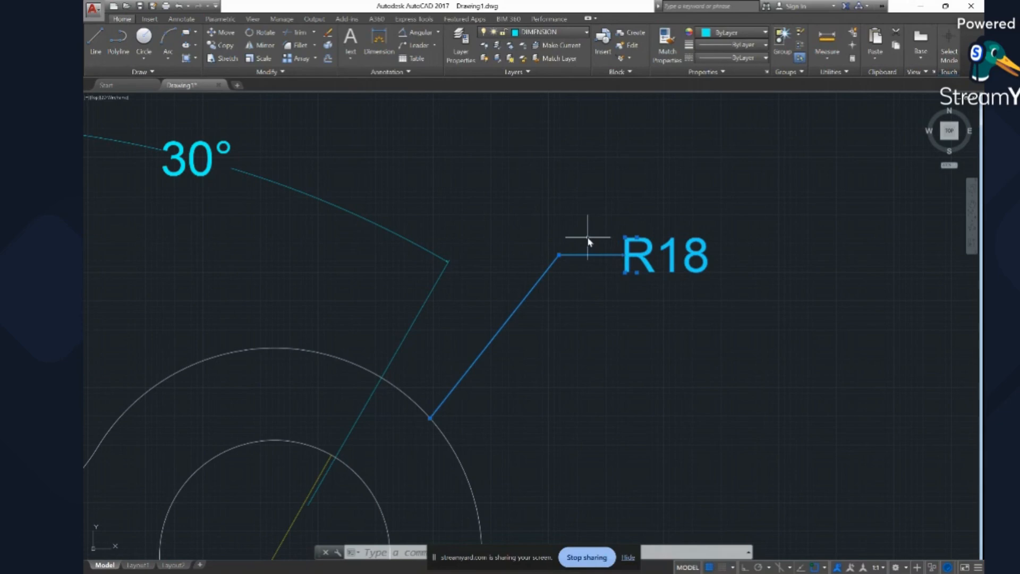
key(Escape)
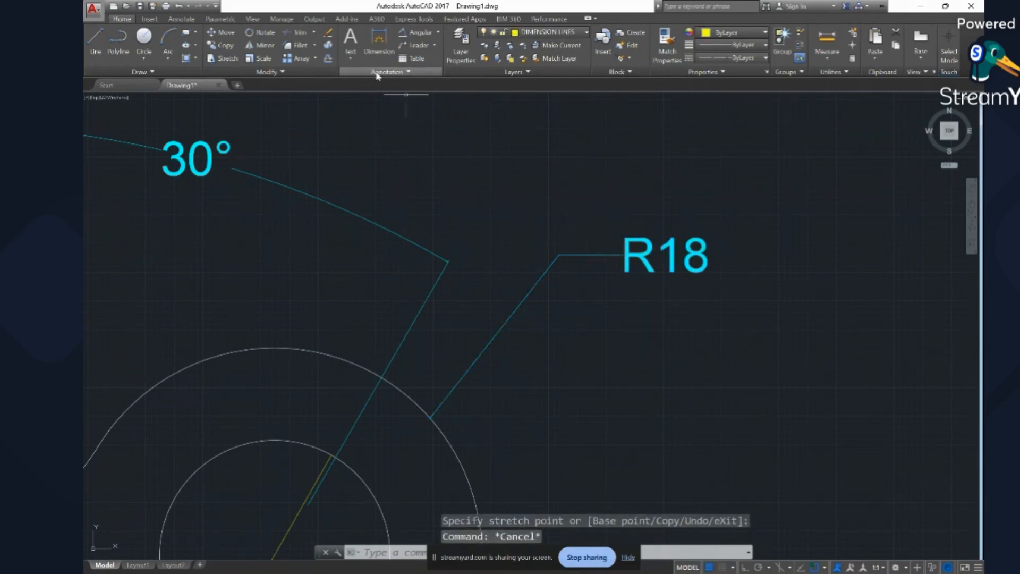
Review the current annotation styles and the R18 leader's quick properties, and clear the selection.
click(418, 73)
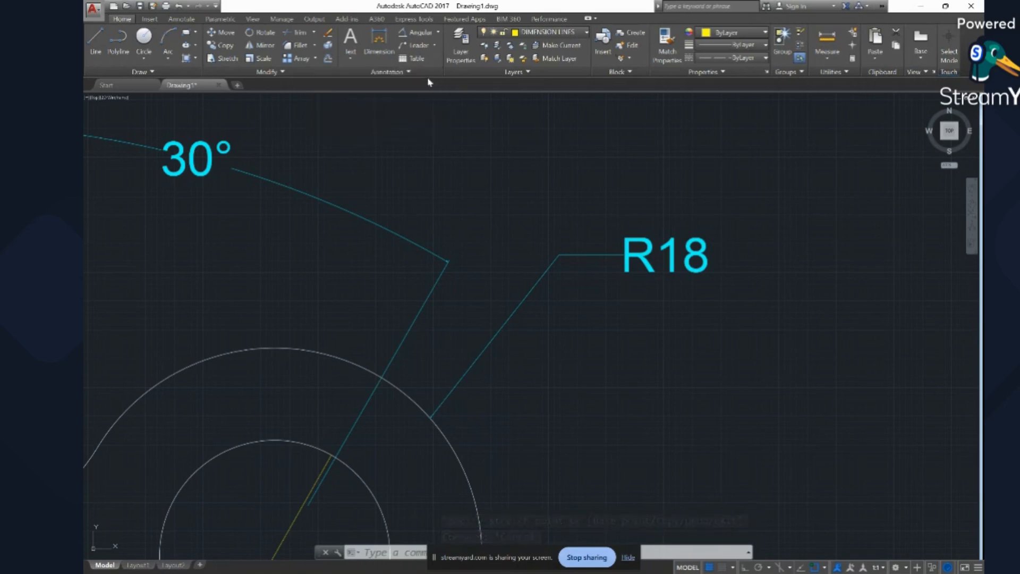
click(425, 74)
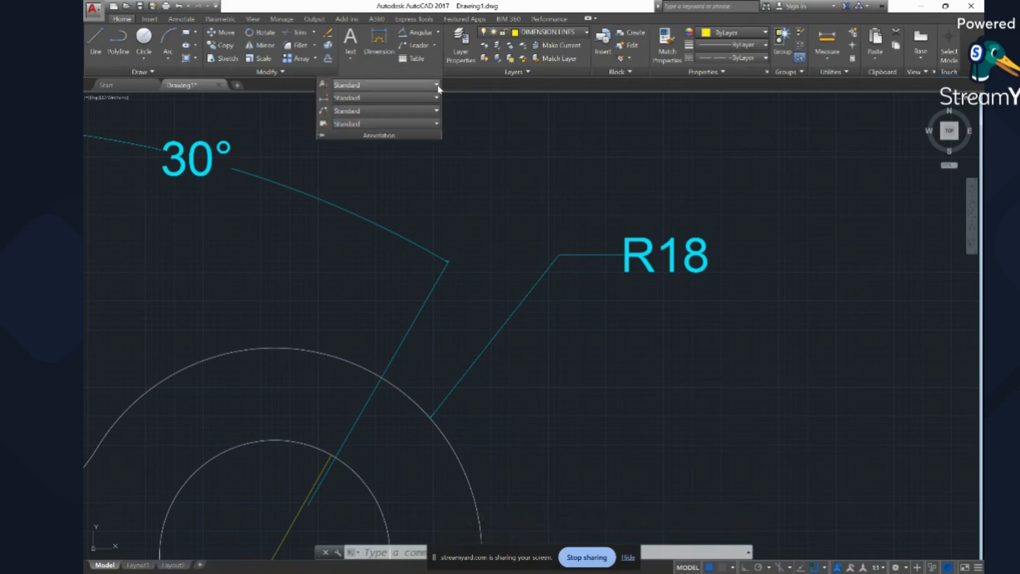
click(436, 85)
click(438, 87)
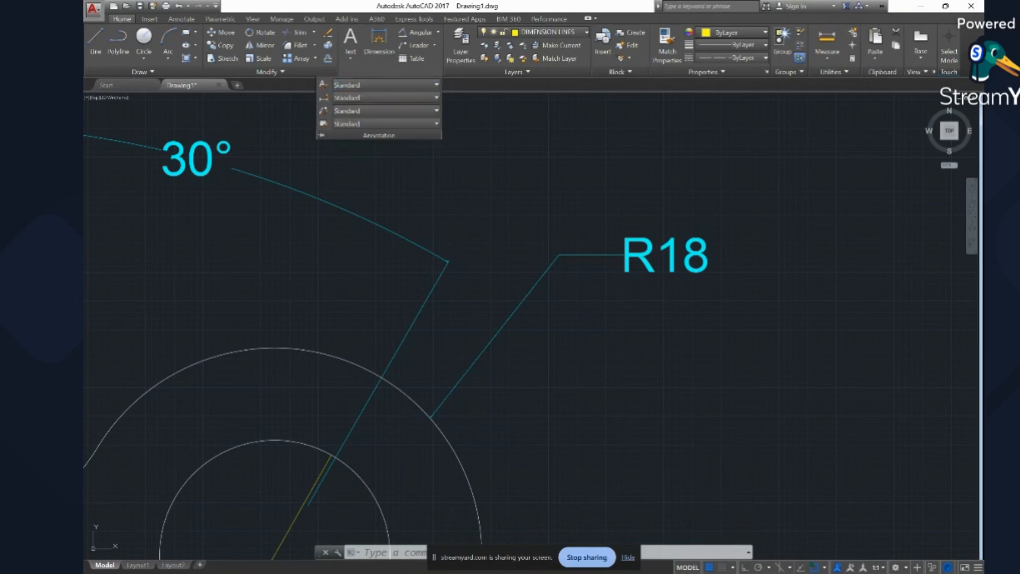
click(600, 259)
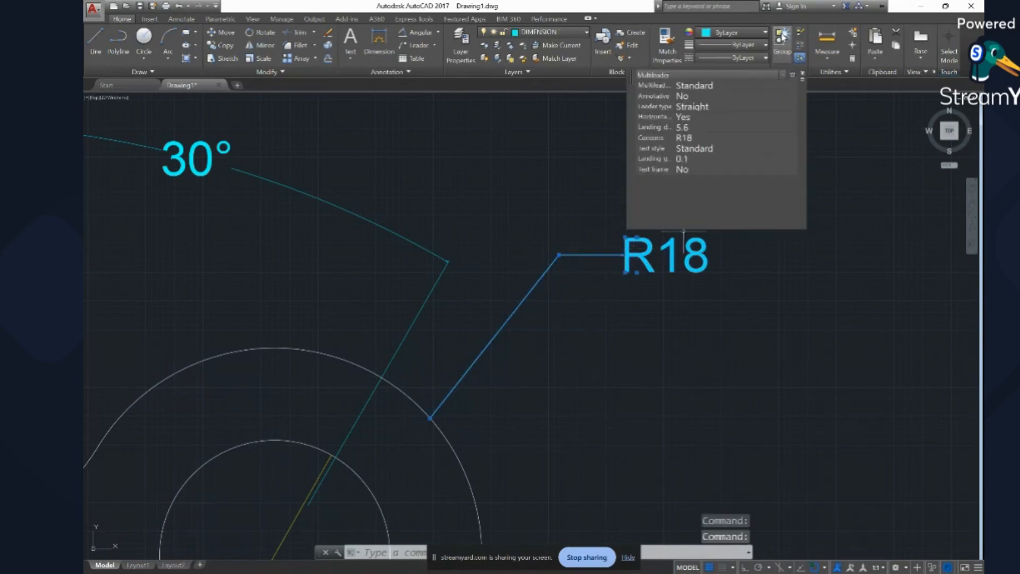
click(803, 74)
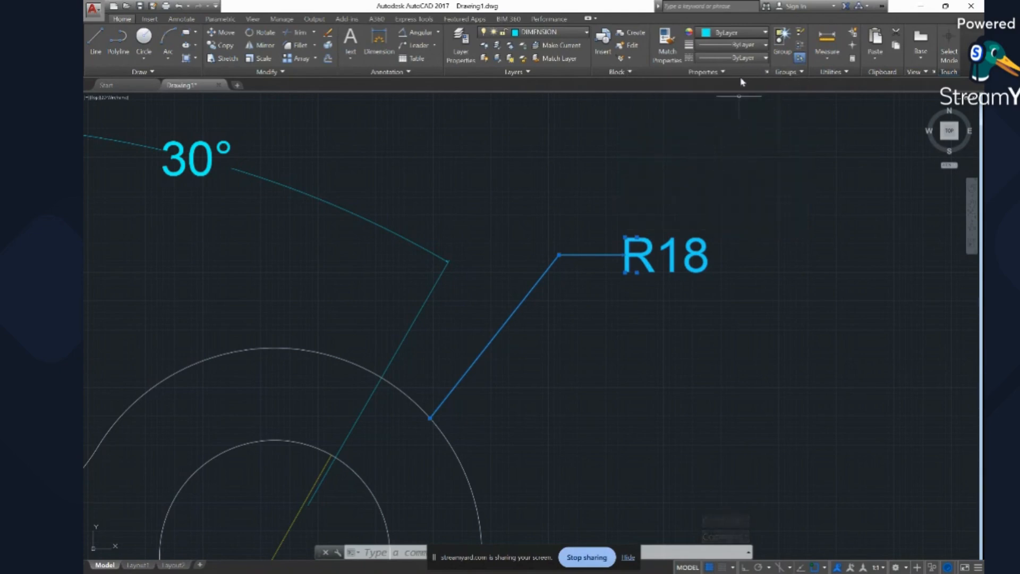
scroll(709, 176, down, 7)
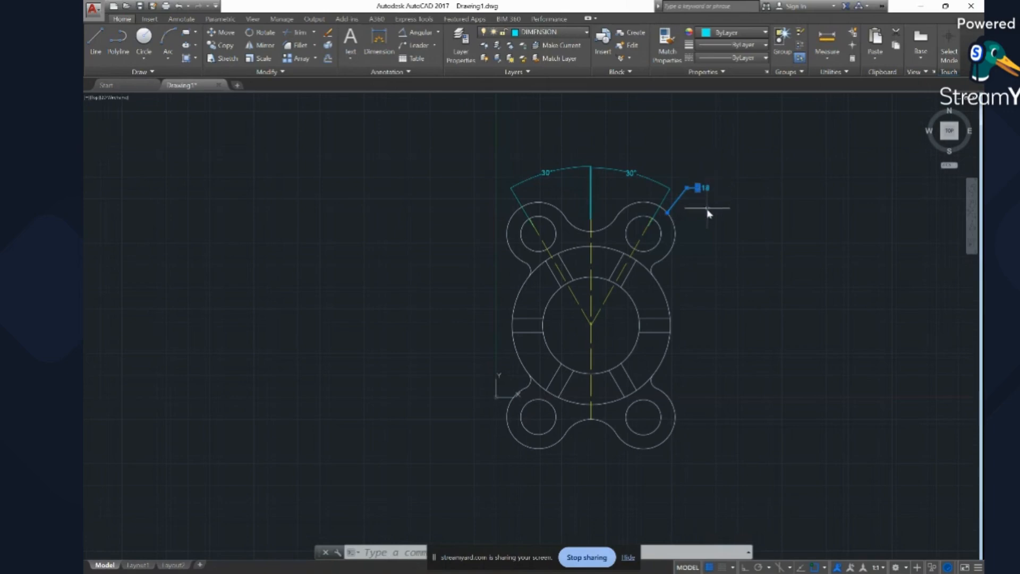
key(Escape)
click(437, 33)
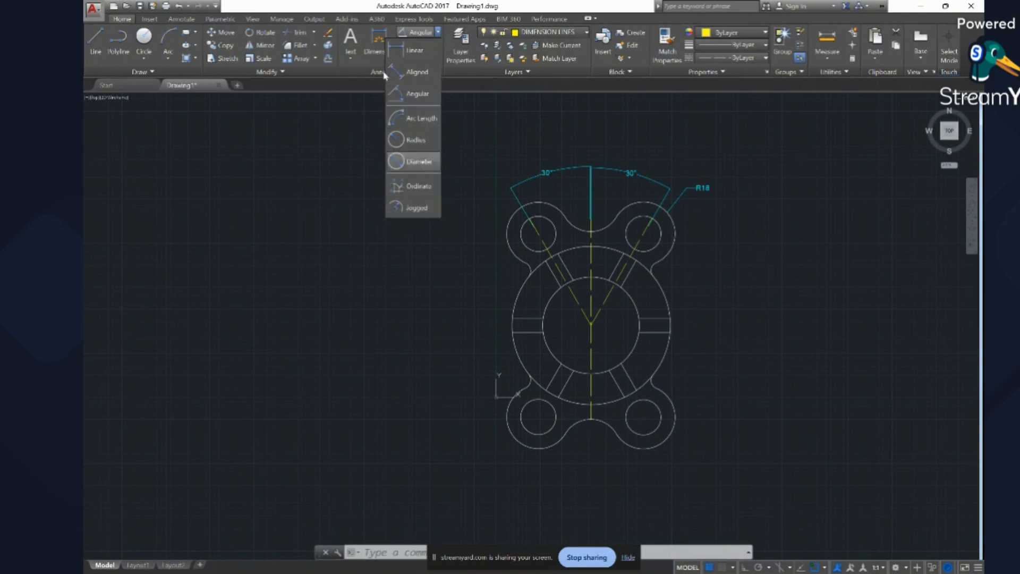
click(731, 147)
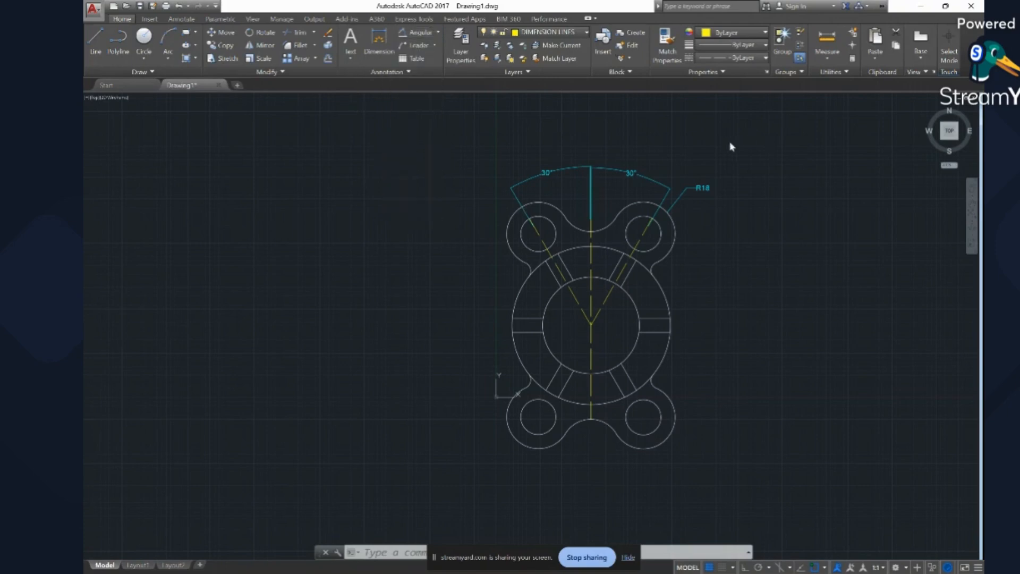
right_click(732, 154)
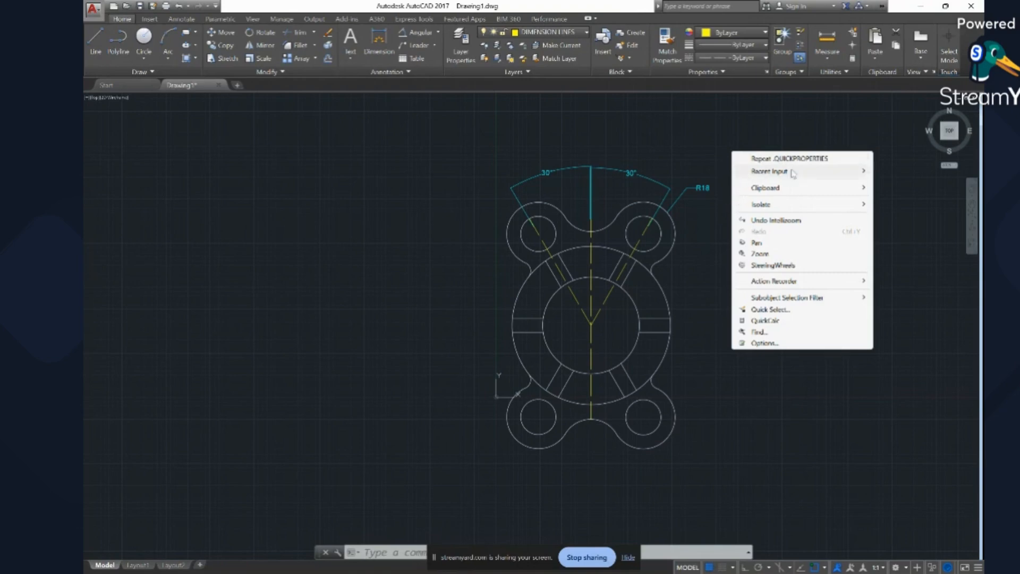
mouse_move(811, 175)
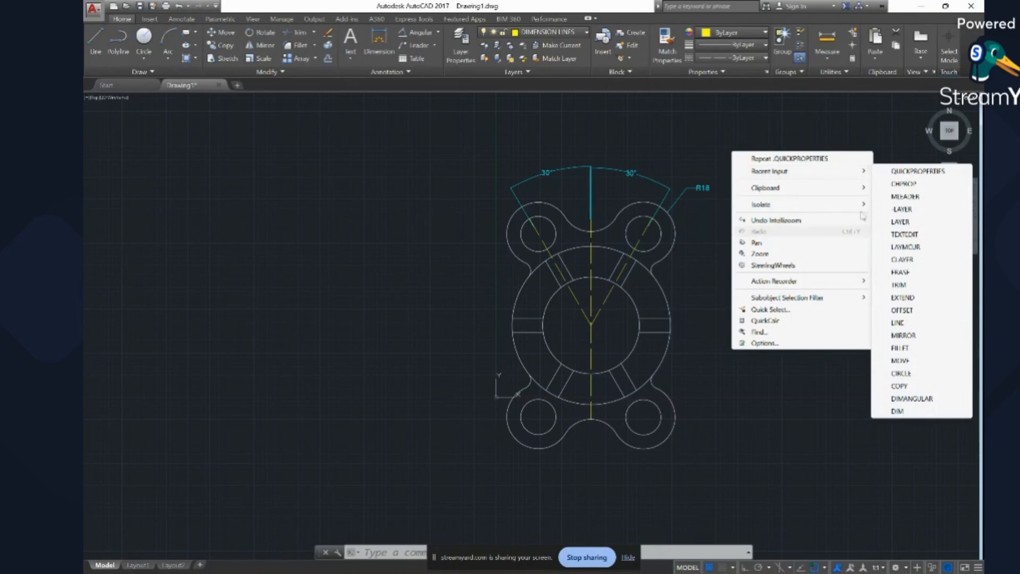
mouse_move(863, 175)
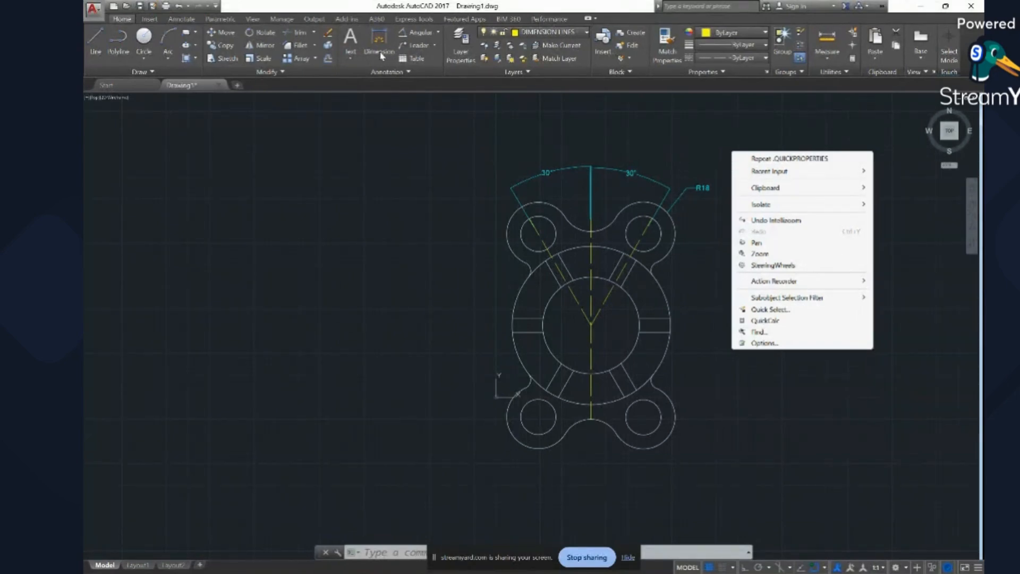
click(380, 54)
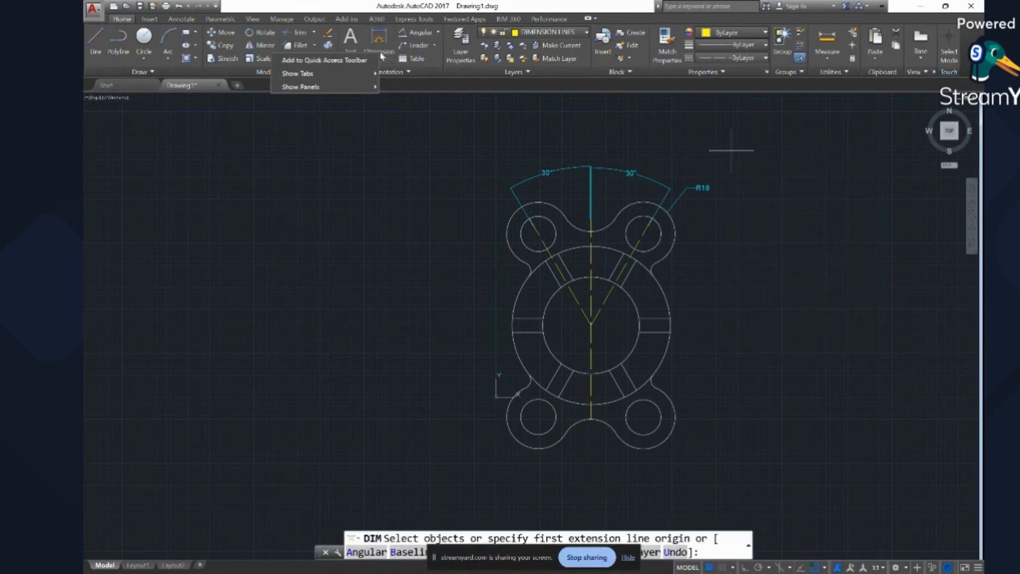
click(378, 50)
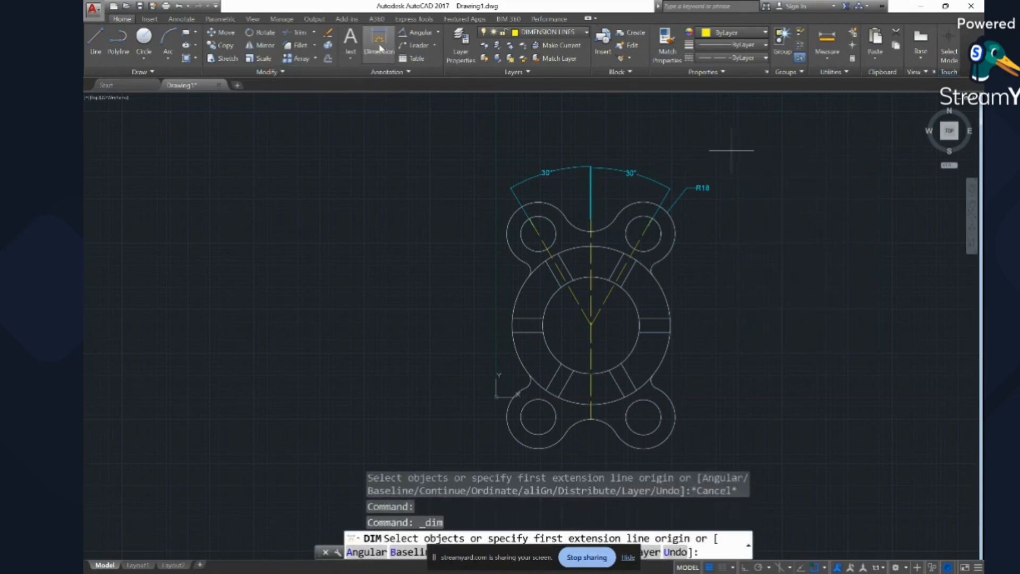
right_click(380, 49)
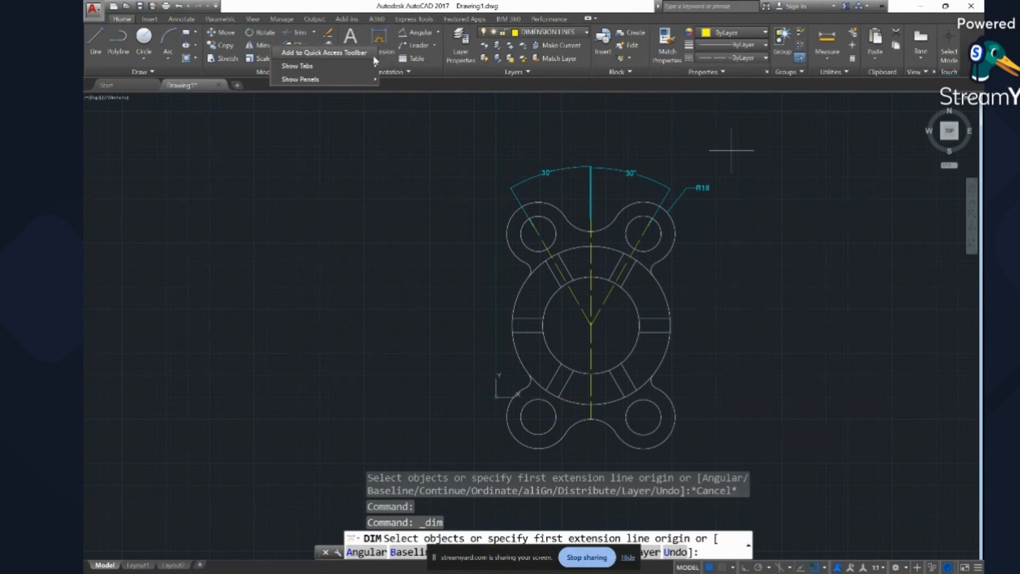
click(394, 55)
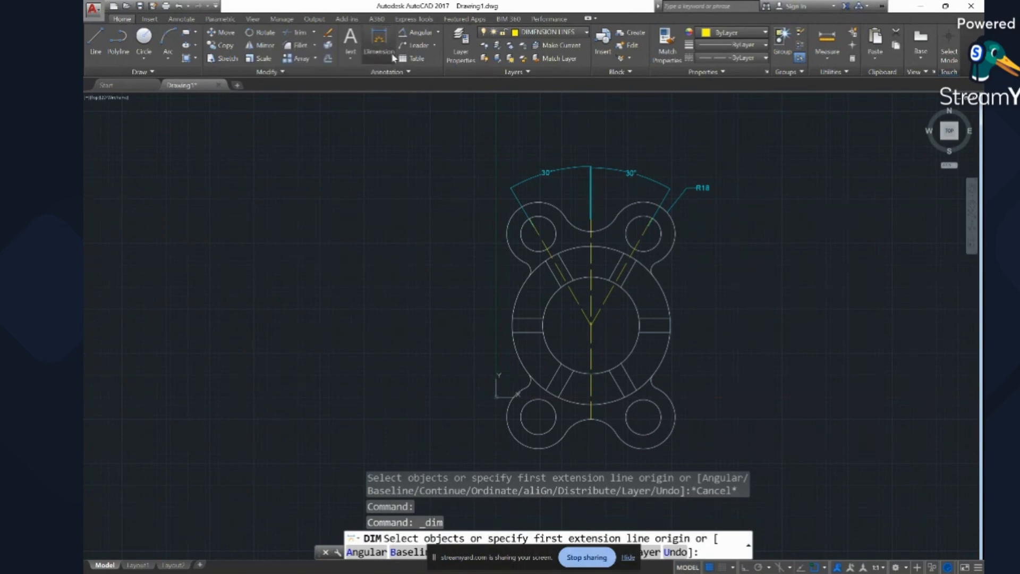
click(436, 45)
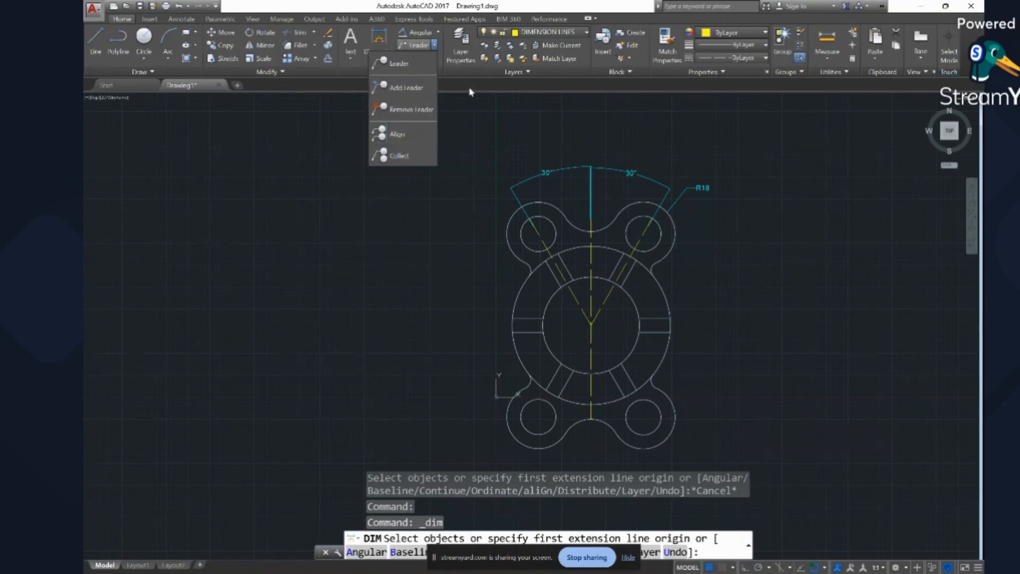
Add a radius dimension to the plate's inner circle, placing its text inside the circle near the centre.
click(471, 126)
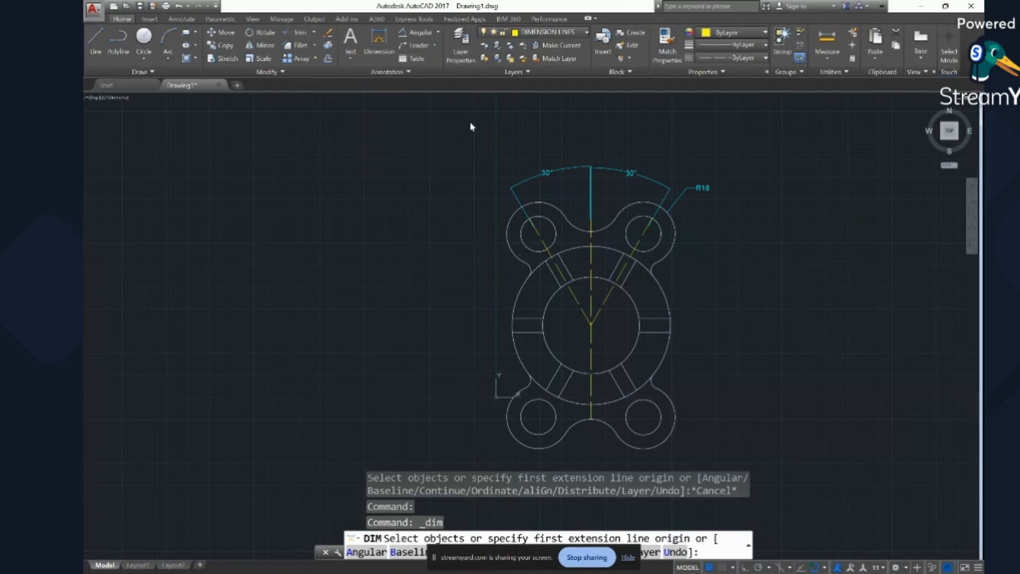
click(439, 33)
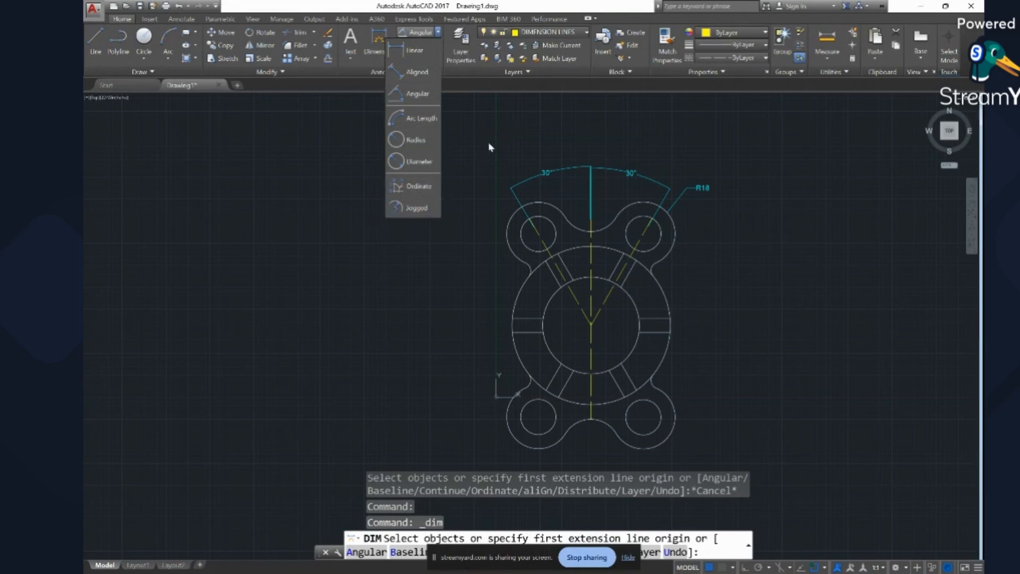
click(419, 147)
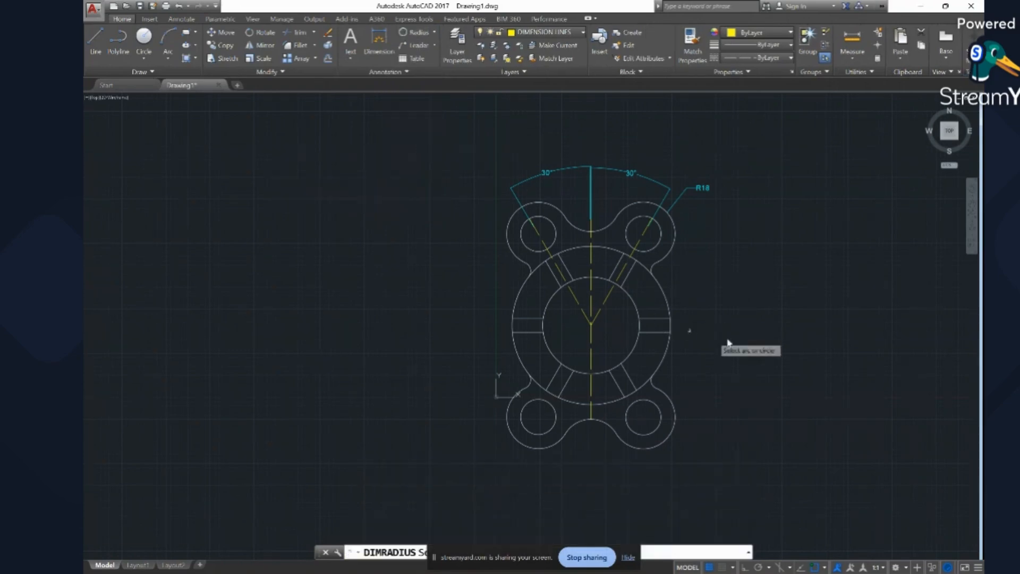
click(639, 318)
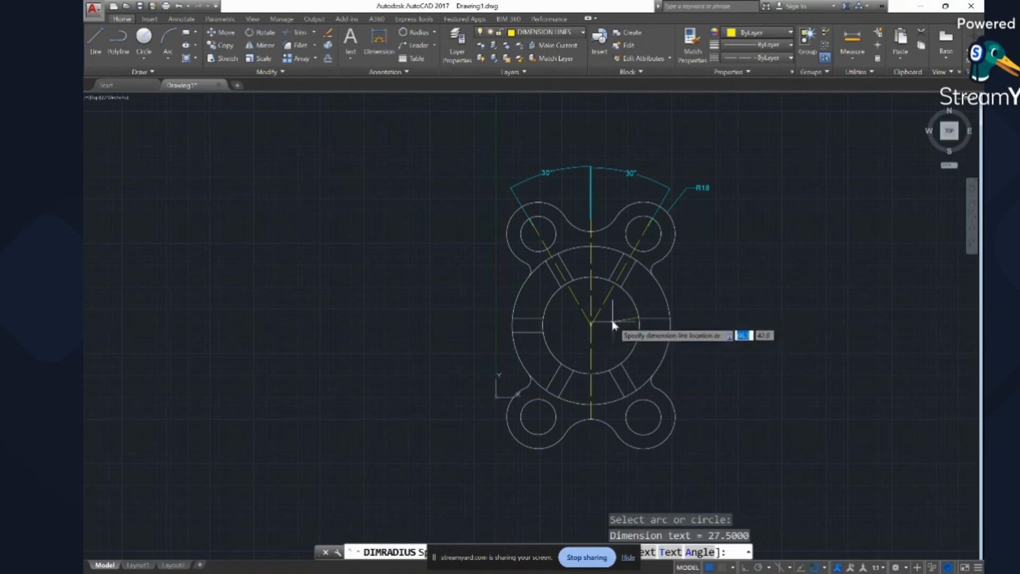
click(608, 334)
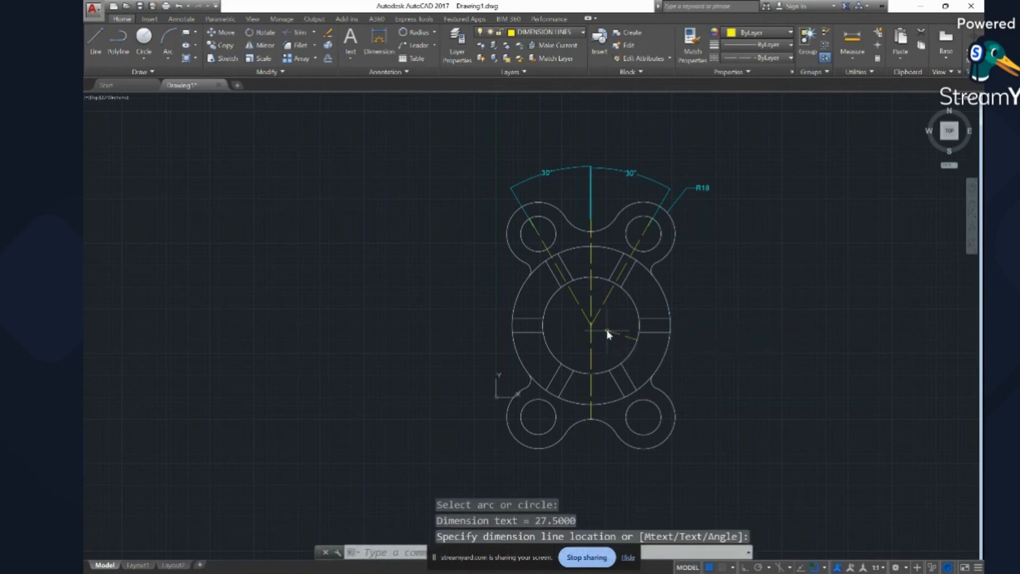
Set the text height of the inner circle's radius dimension to 3.0.
click(614, 335)
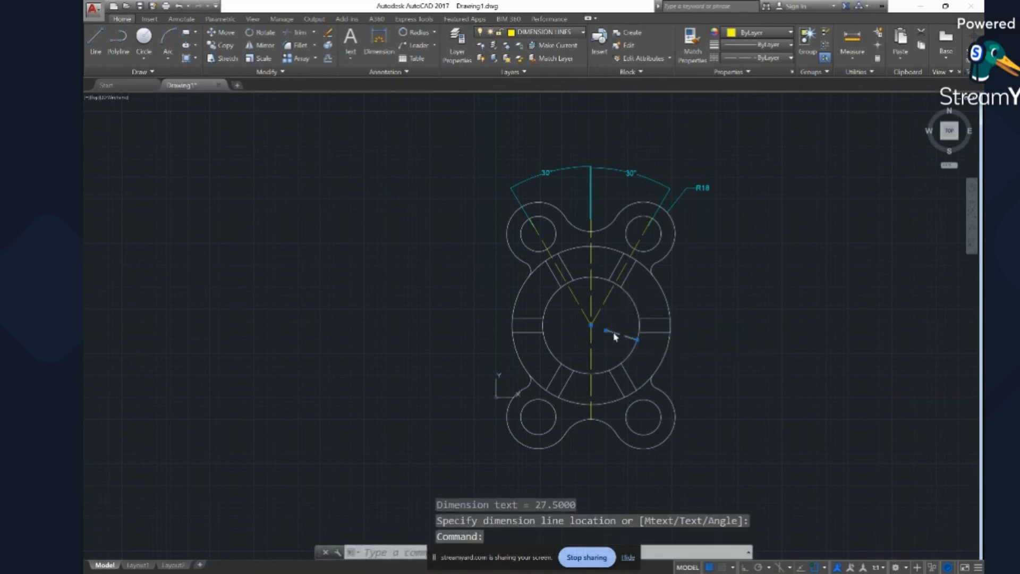
double_click(613, 335)
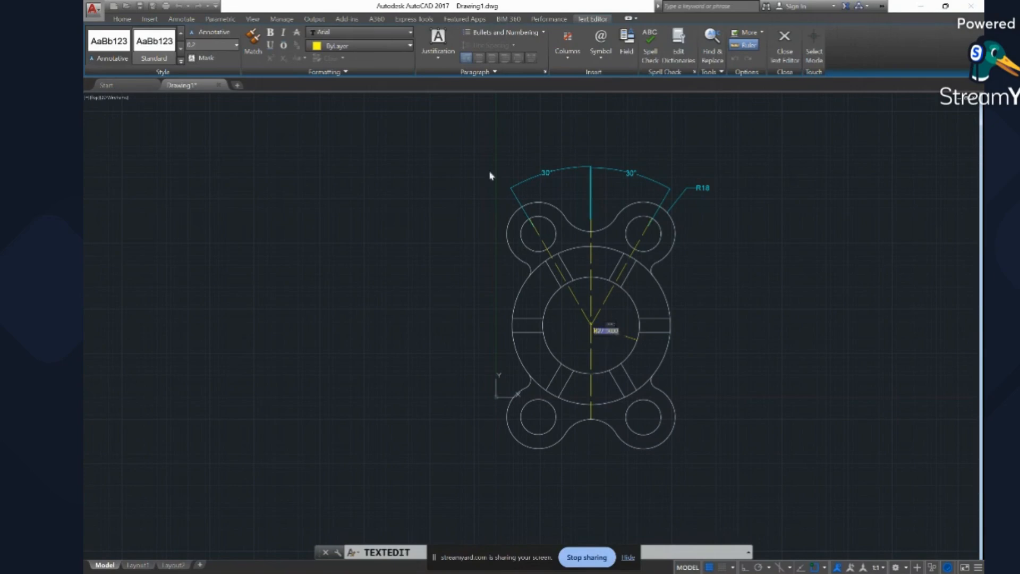
click(237, 46)
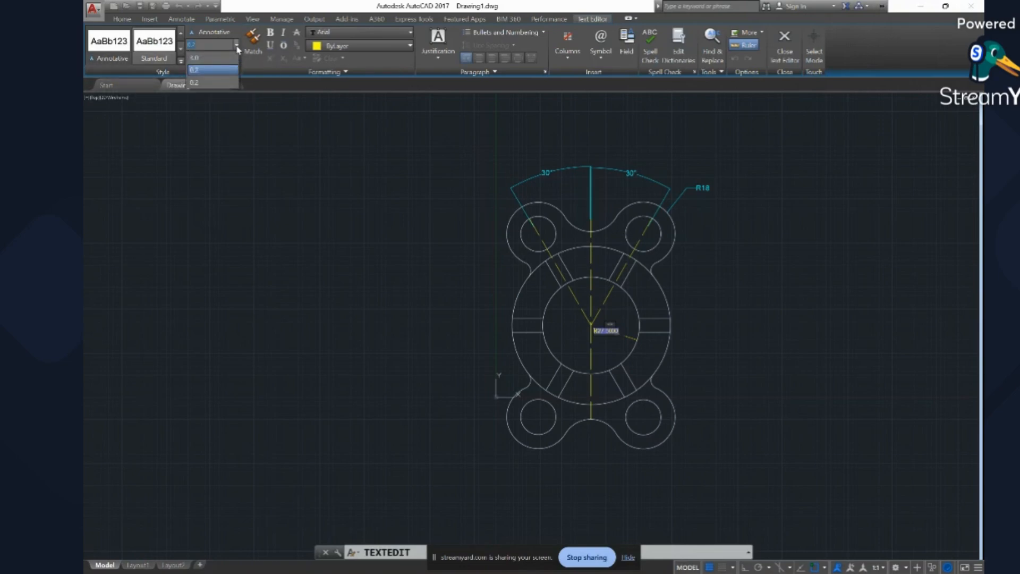
click(216, 59)
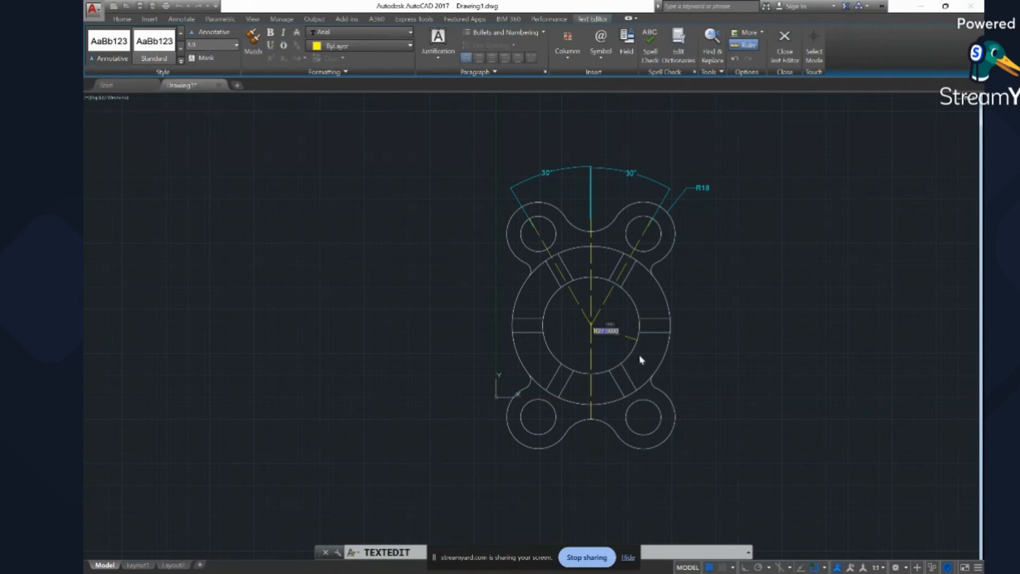
double_click(612, 332)
click(237, 45)
click(213, 62)
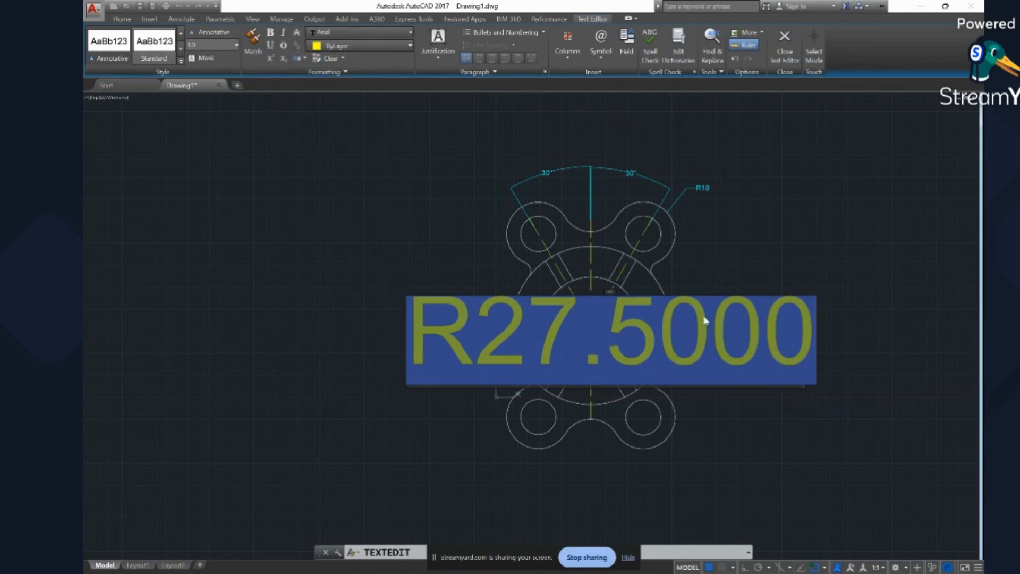
click(742, 248)
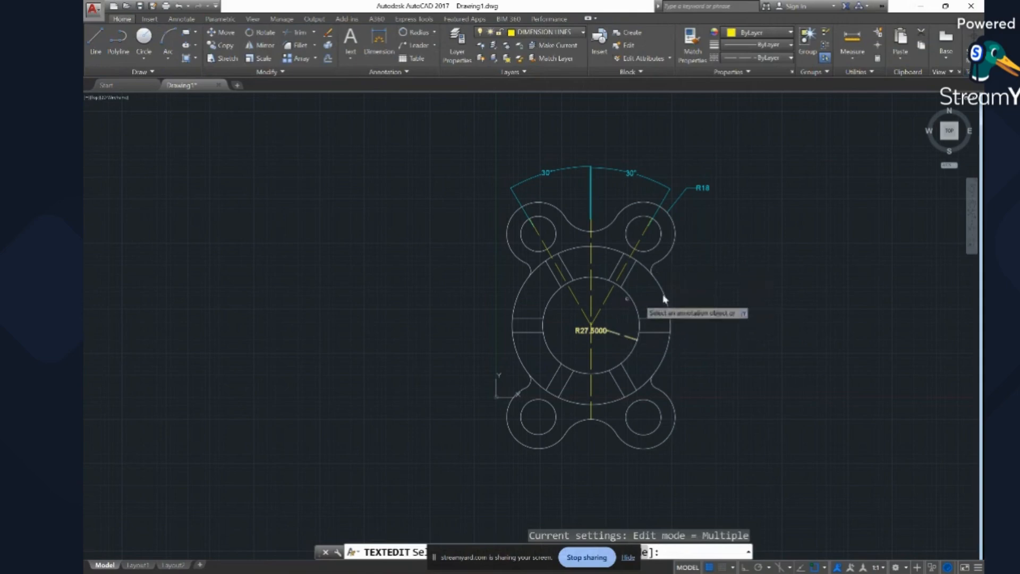
key(Escape)
Assign the inner circle's radius dimension to the DIMENSION layer.
click(618, 338)
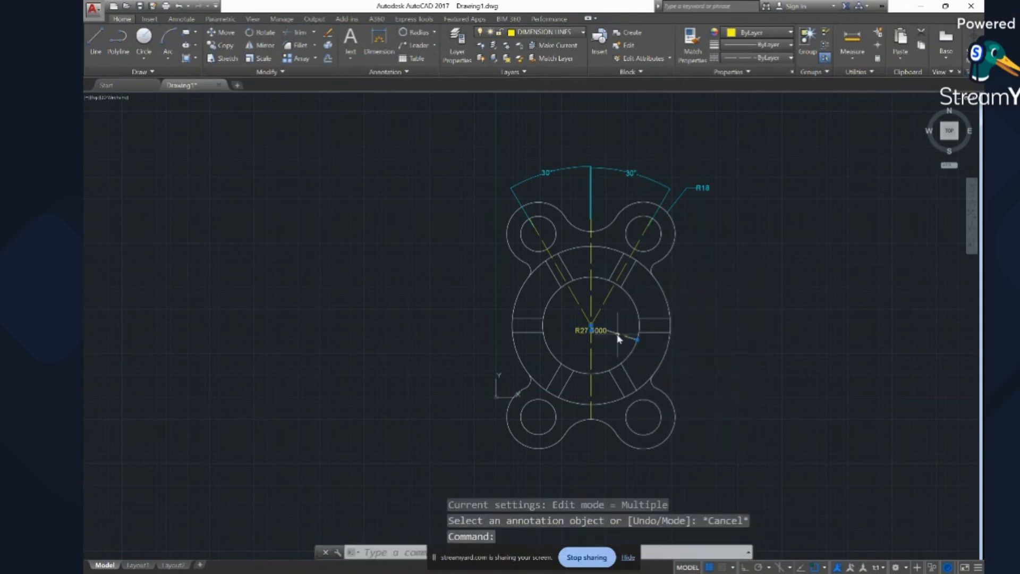
click(539, 33)
click(543, 71)
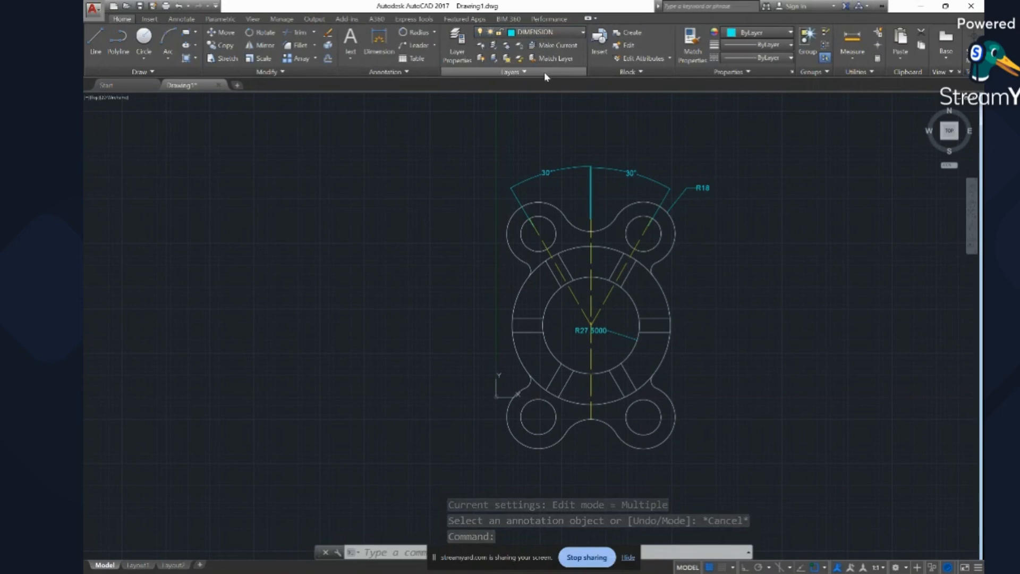
Move the inner circle's radius text outside the plate to its upper right, below the R18 label.
click(596, 331)
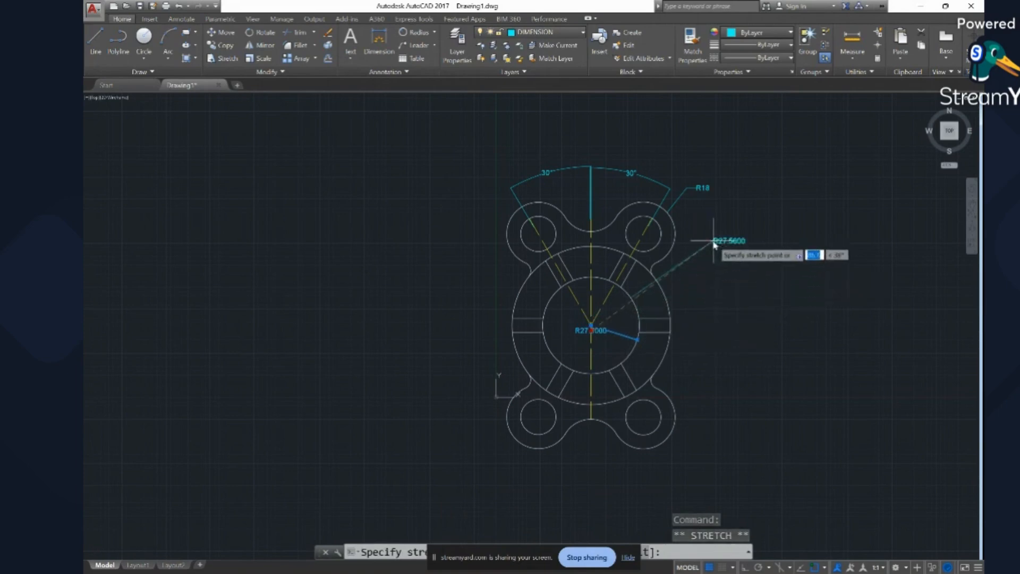
right_click(703, 294)
key(Escape)
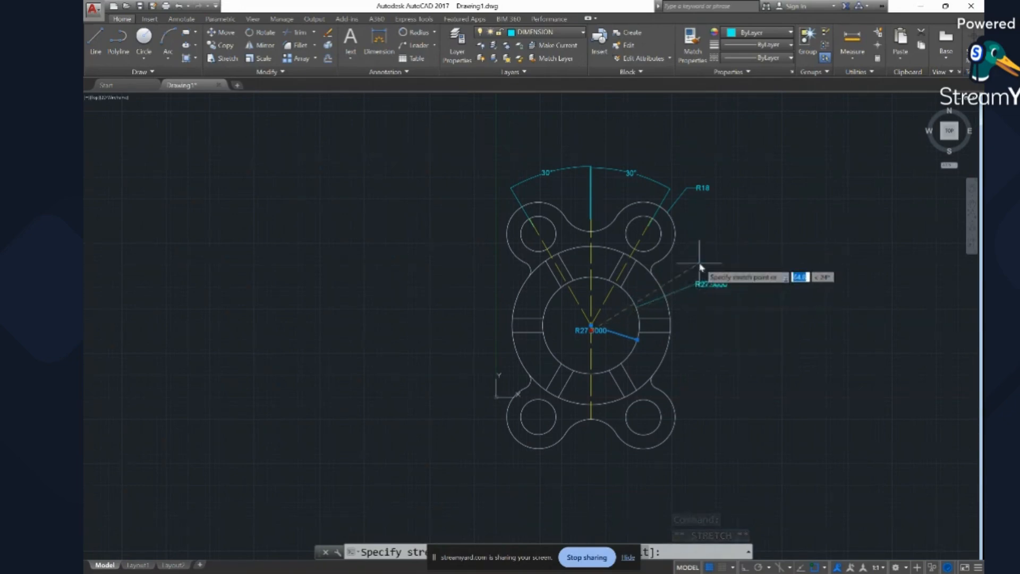
key(Escape)
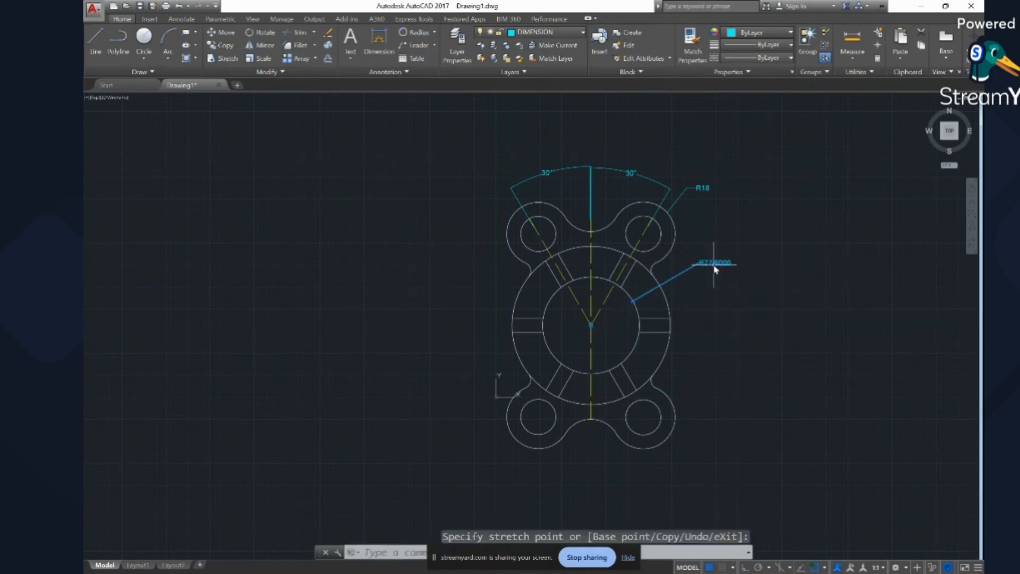
Examine up close where the inner circle's radius leader meets its text, and clear the selection.
scroll(714, 269, up, 10)
scroll(550, 242, up, 6)
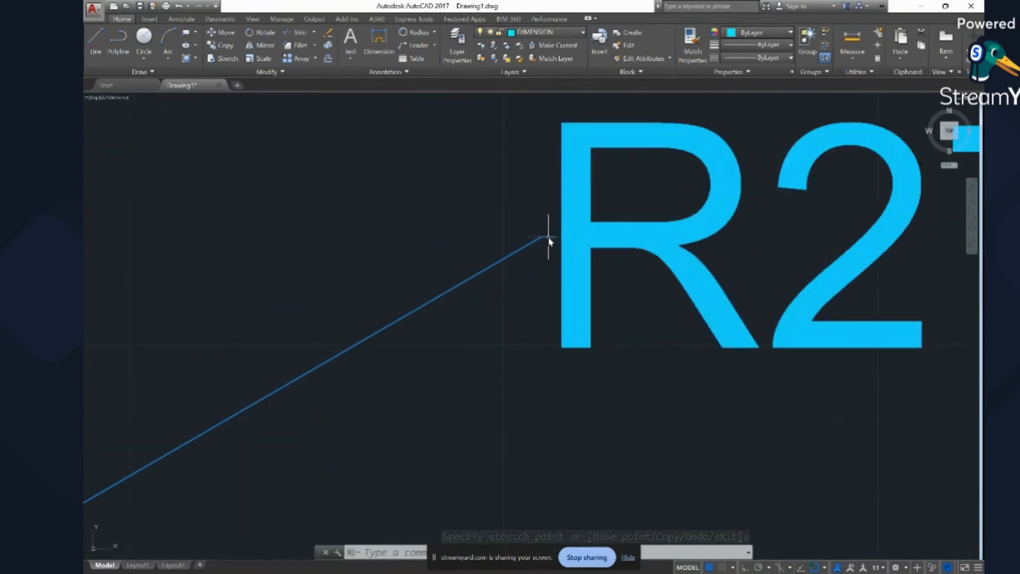
click(549, 237)
double_click(552, 239)
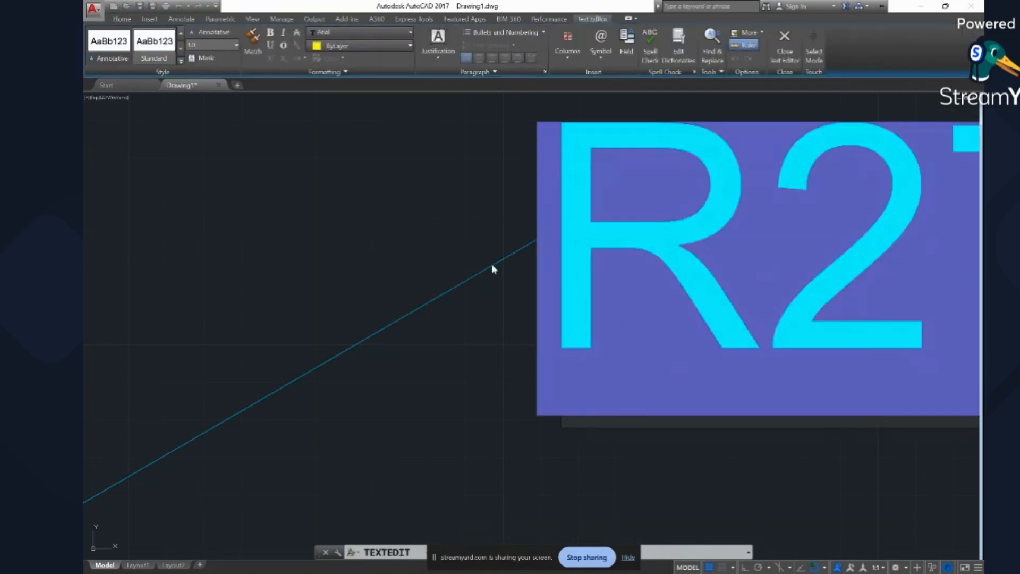
click(500, 389)
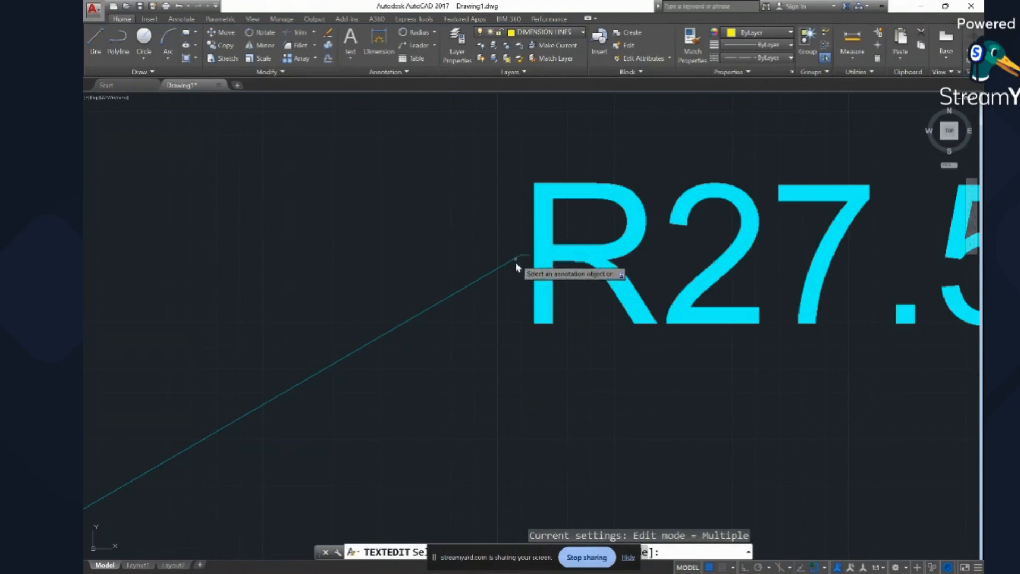
scroll(506, 305, down, 2)
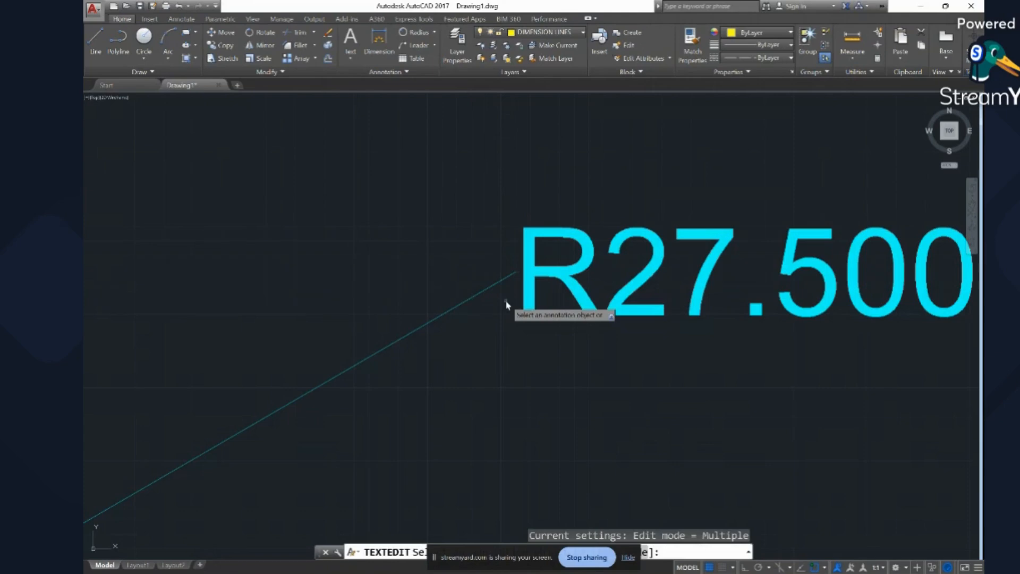
key(Escape)
click(512, 276)
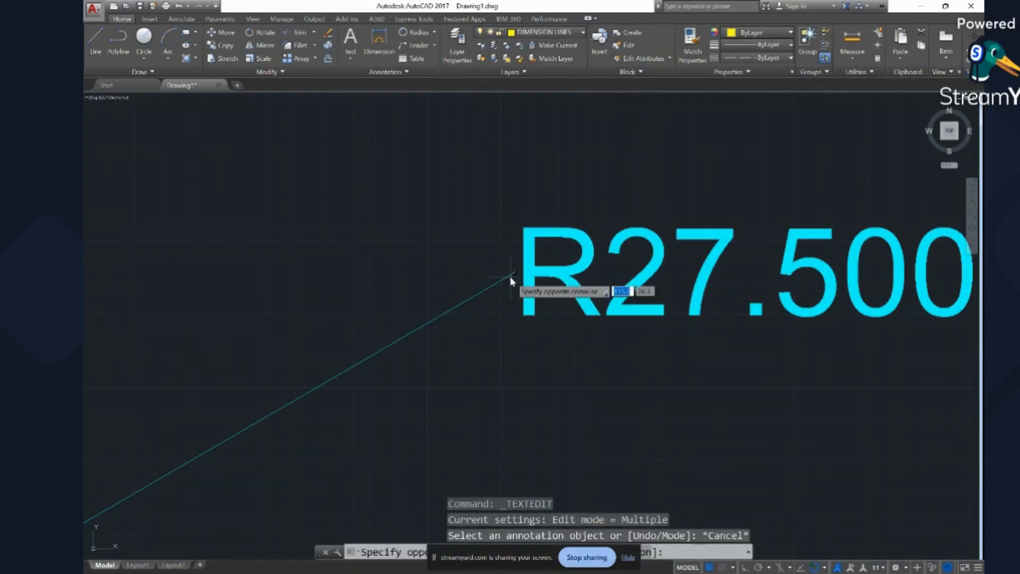
click(520, 274)
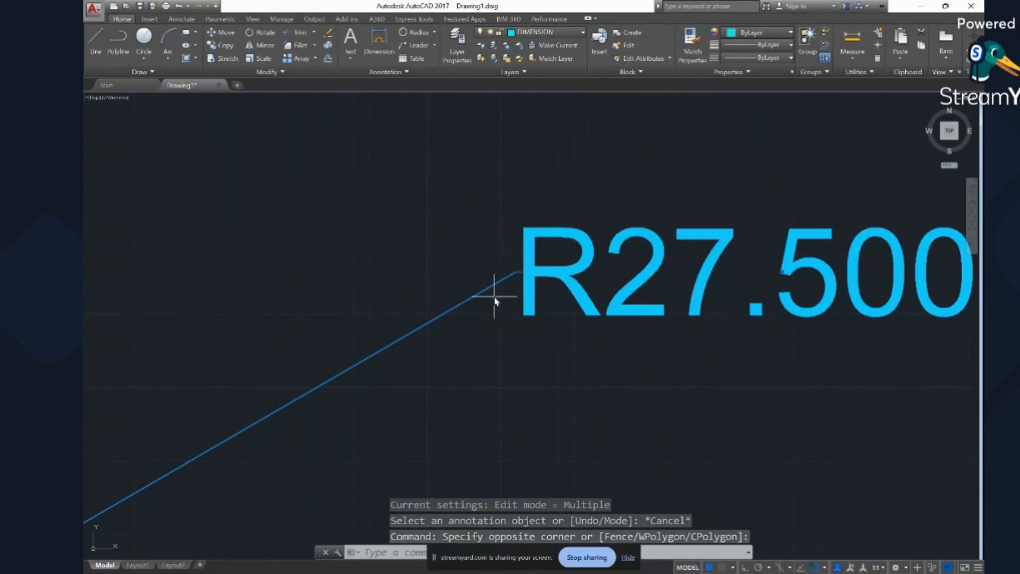
key(Escape)
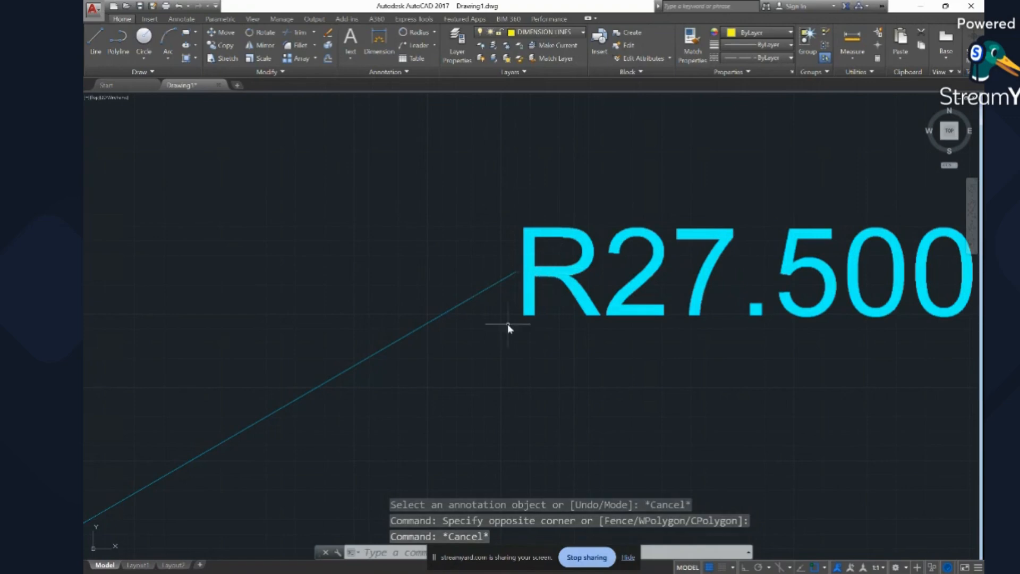
scroll(508, 324, down, 3)
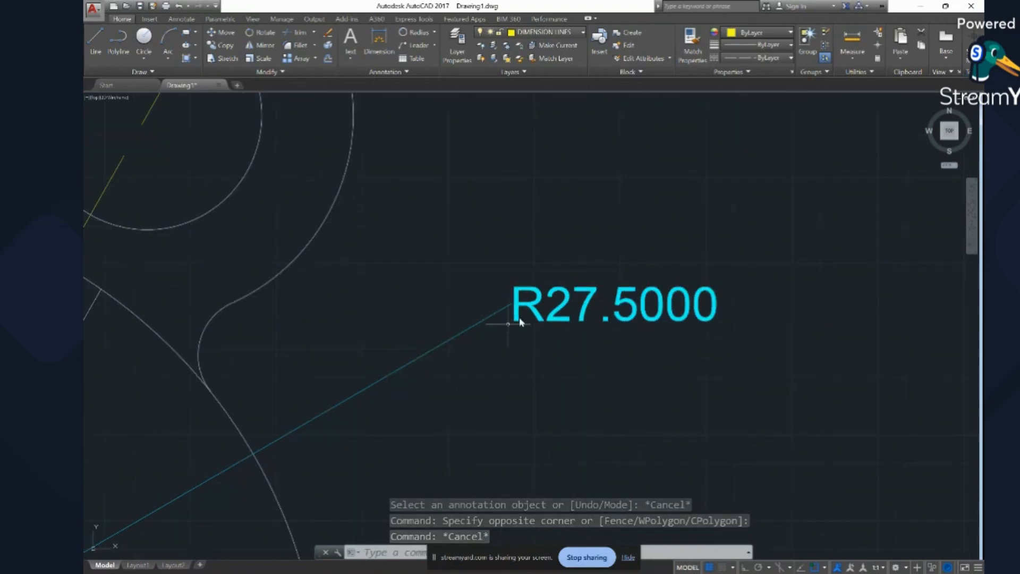
Open the inner circle's radius dimension text for editing, try the Arial Black font, and set the font to Arial CE.
double_click(563, 304)
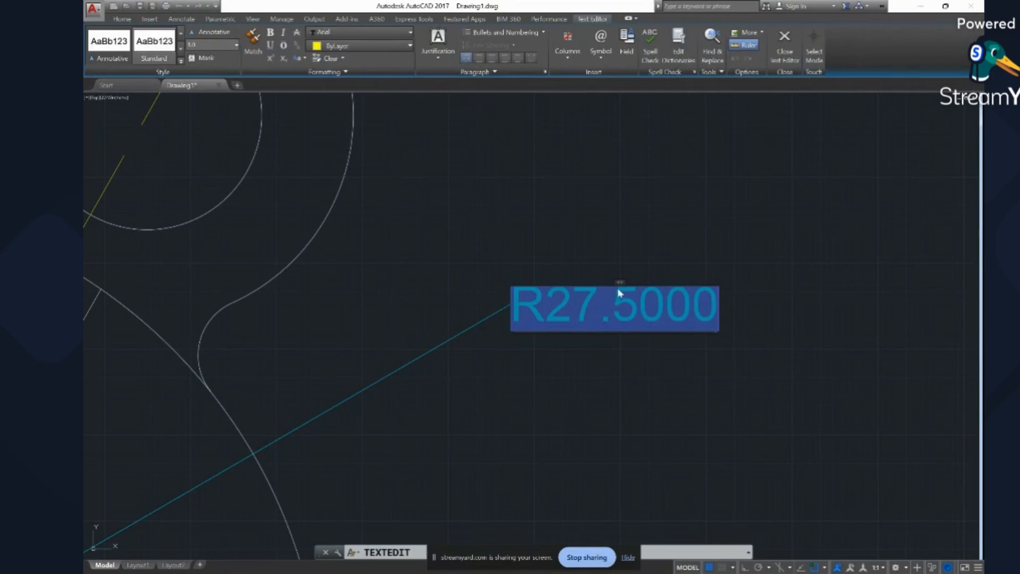
scroll(507, 310, up, 6)
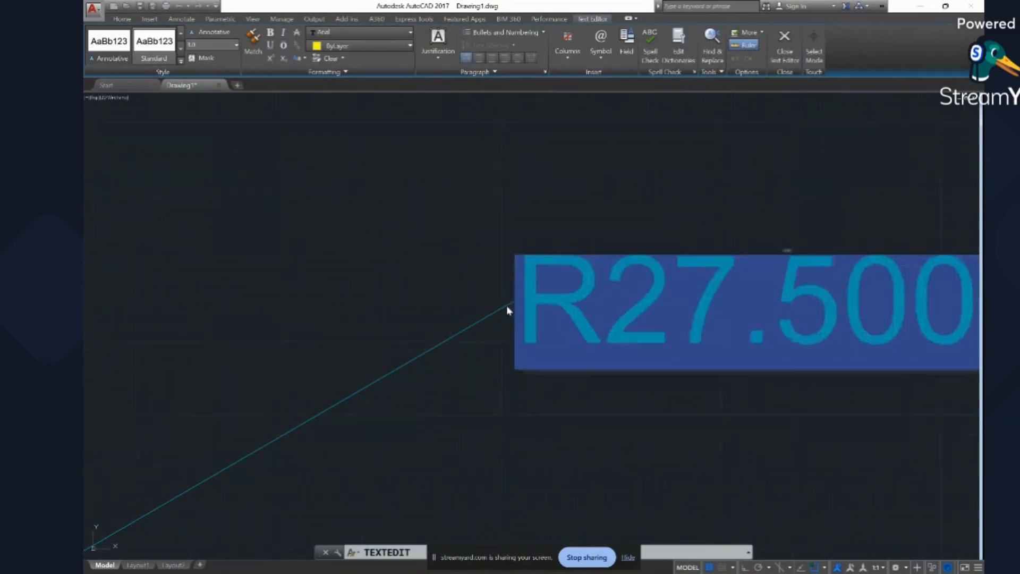
scroll(509, 302, up, 6)
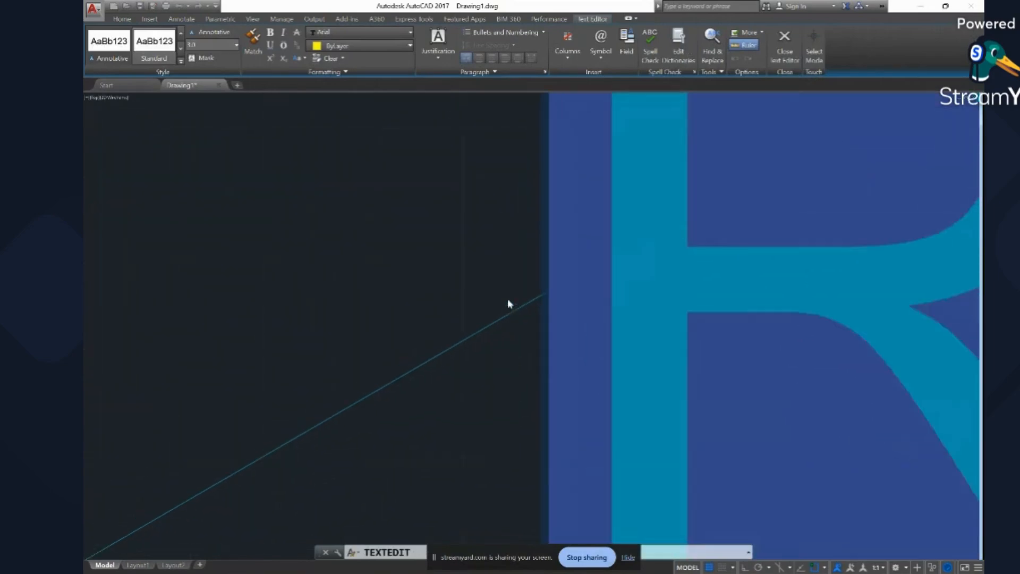
scroll(508, 303, down, 4)
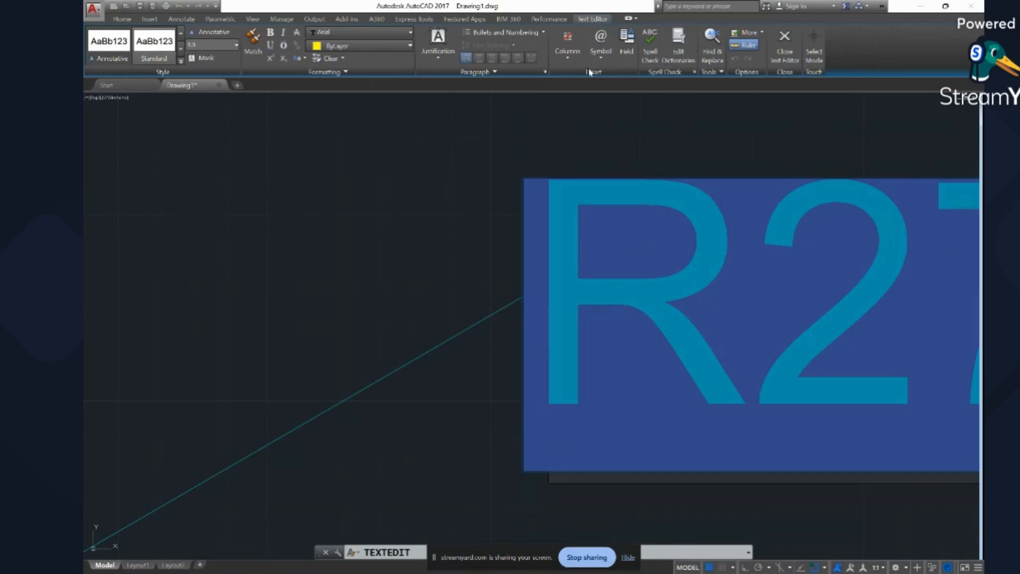
click(410, 34)
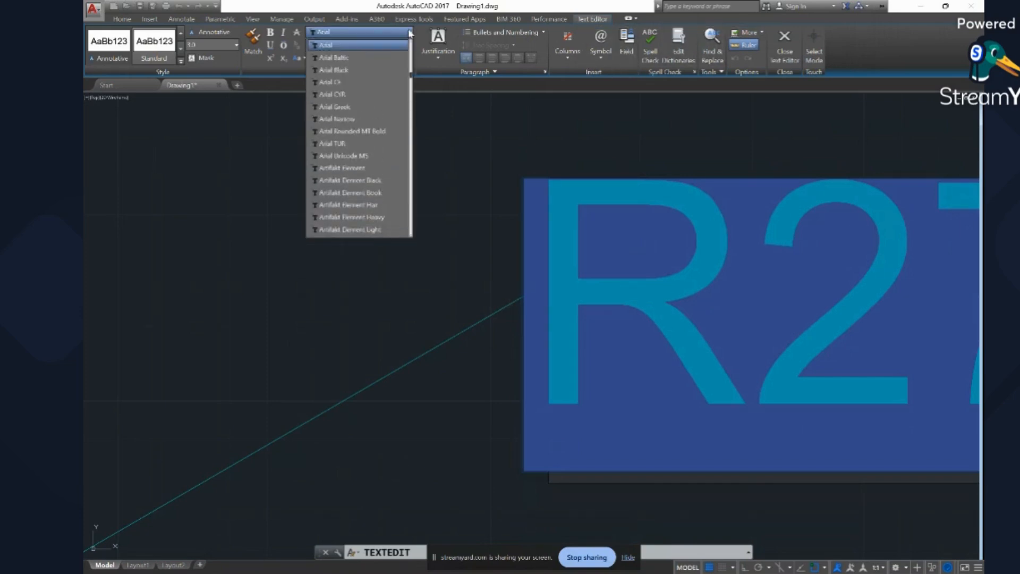
click(391, 70)
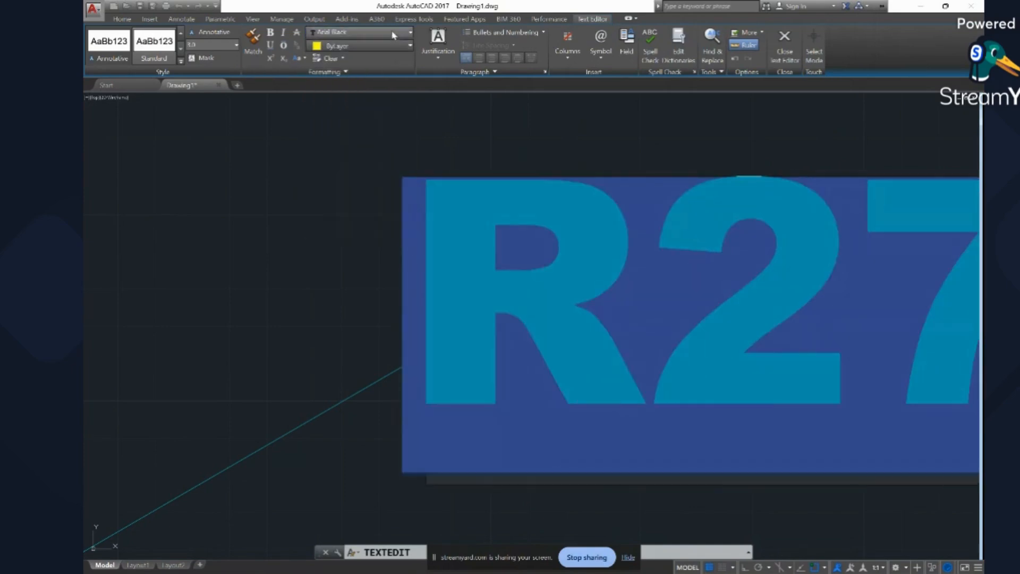
click(377, 32)
click(371, 58)
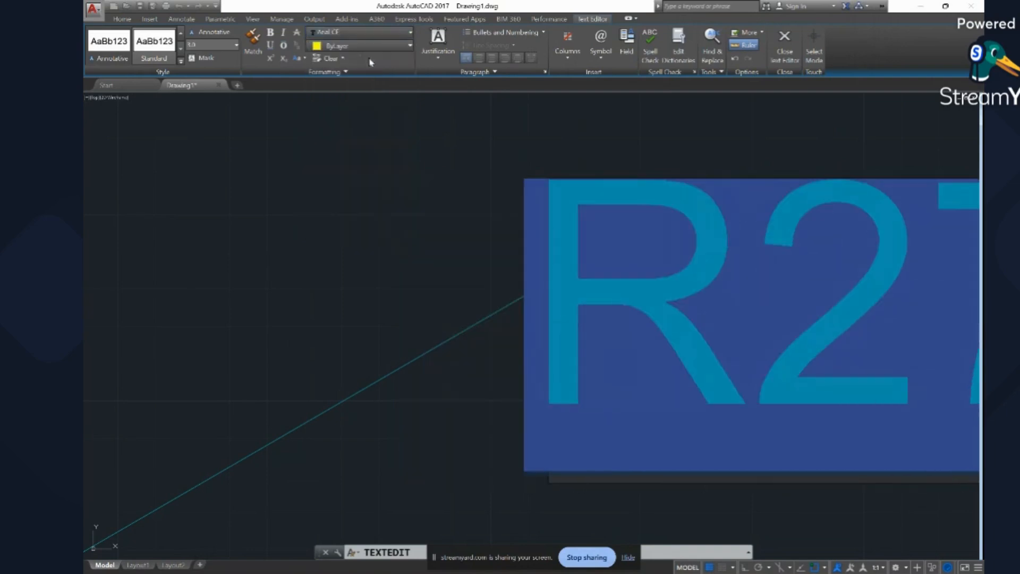
Look through the fonts, special symbols and Character Map available for the inner circle's radius dimension text.
click(393, 37)
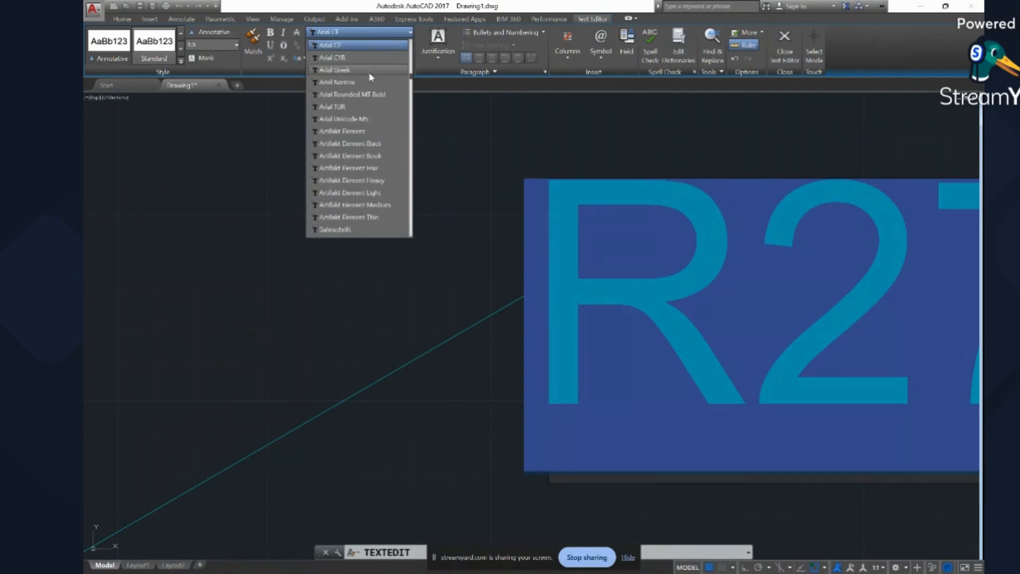
click(402, 33)
click(401, 37)
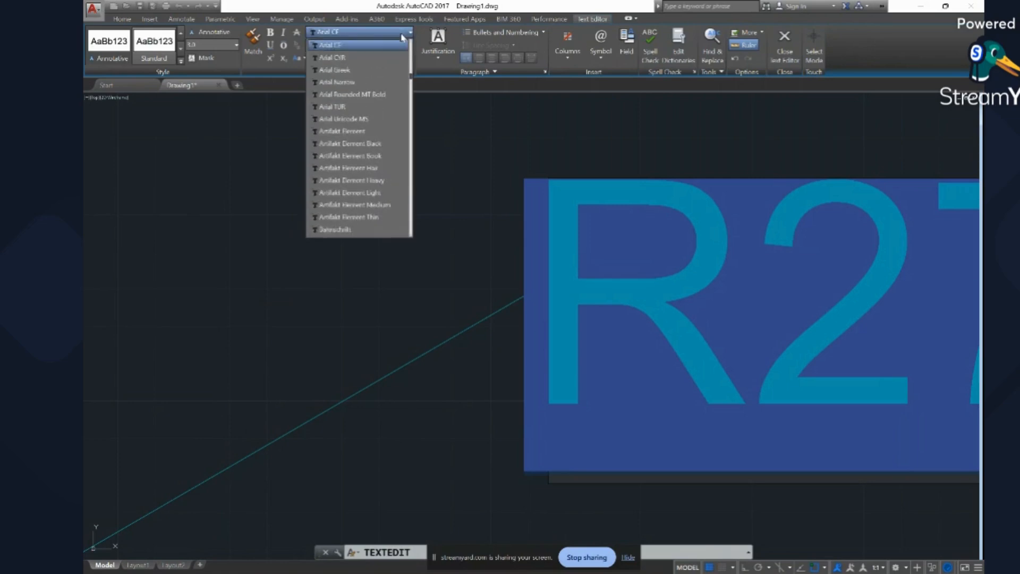
click(402, 33)
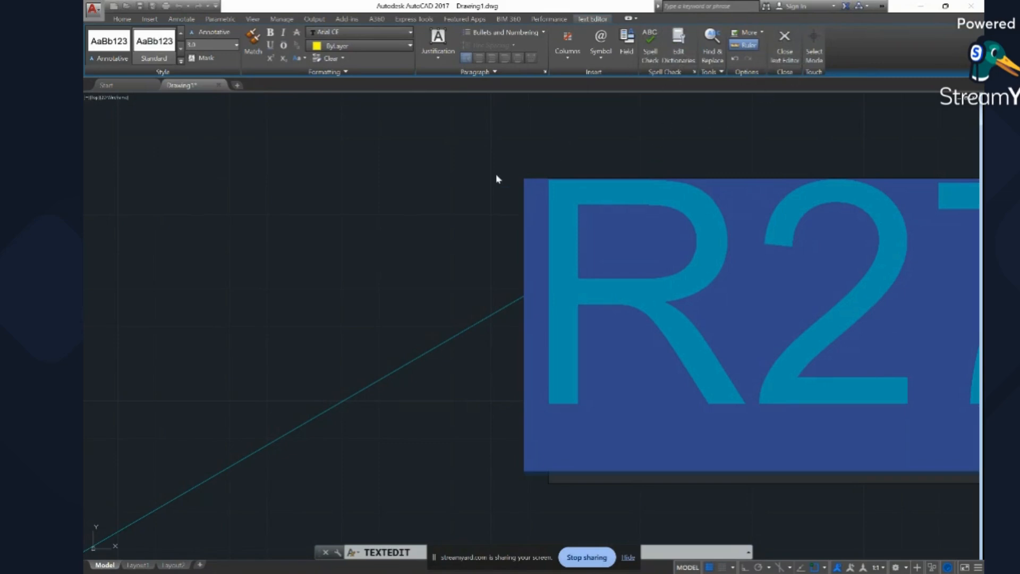
click(159, 53)
click(602, 57)
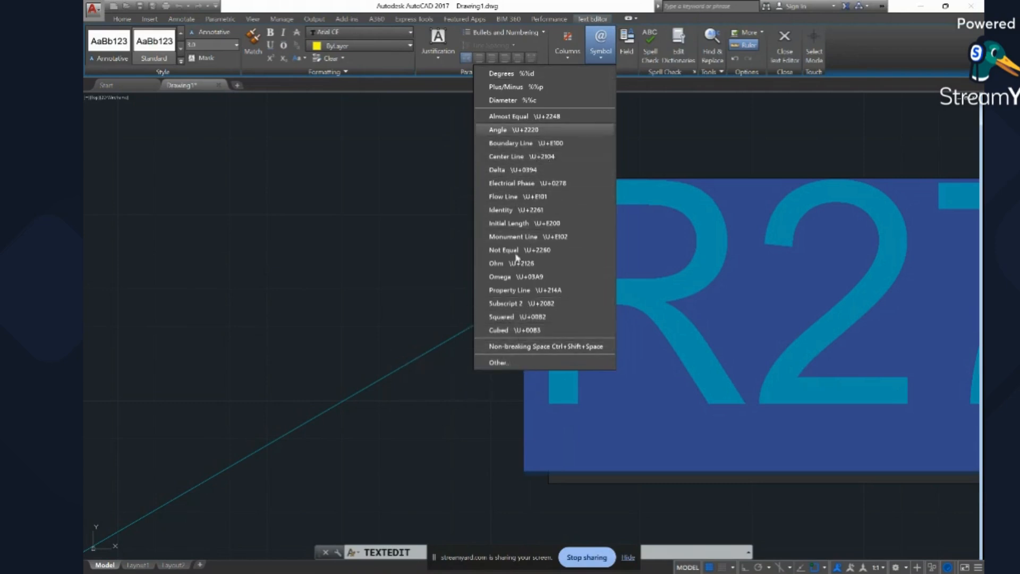
click(503, 362)
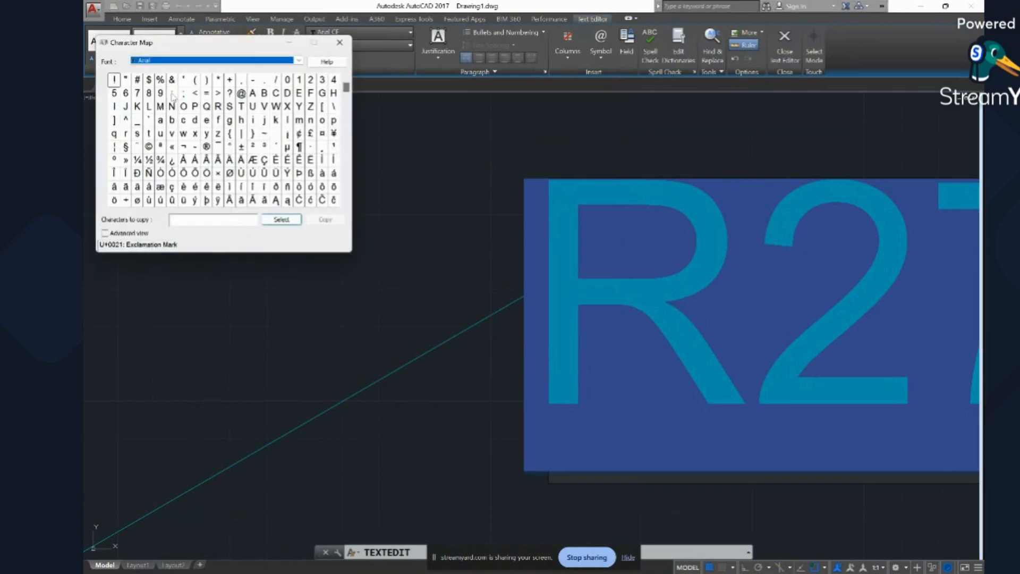
click(350, 41)
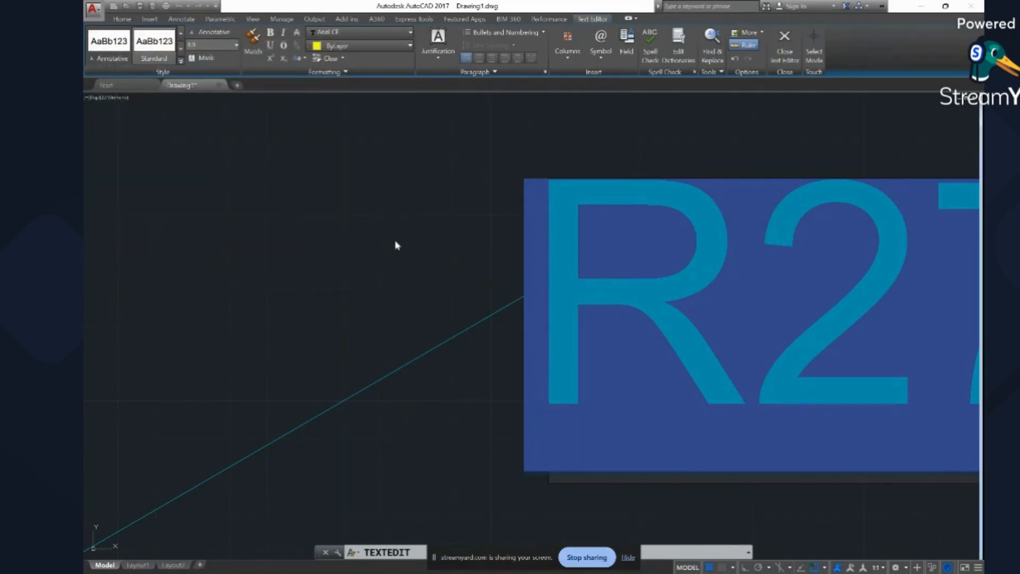
Finish editing the inner circle's radius dimension text and end the text editing command.
scroll(396, 244, down, 5)
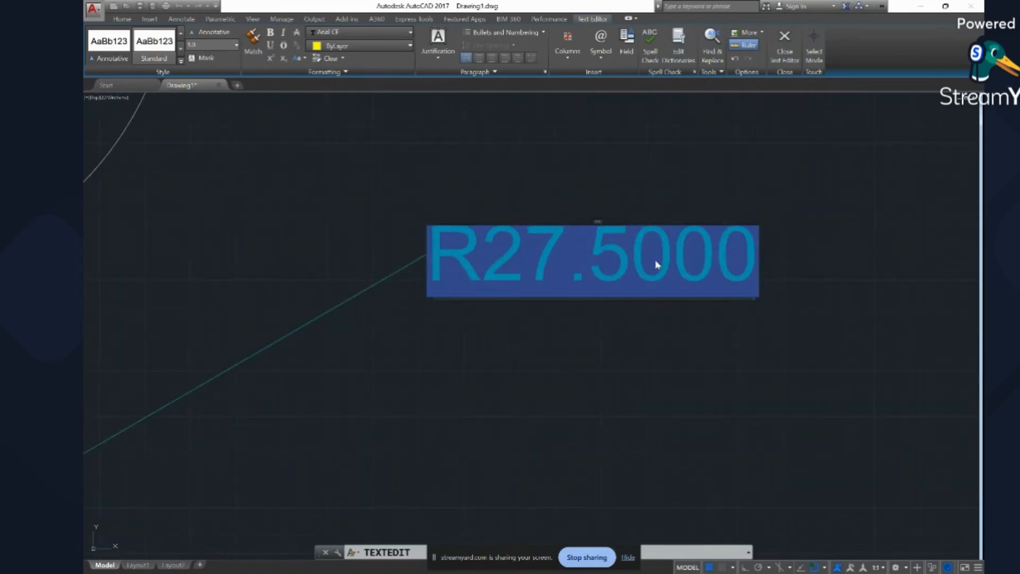
drag(599, 220, 680, 218)
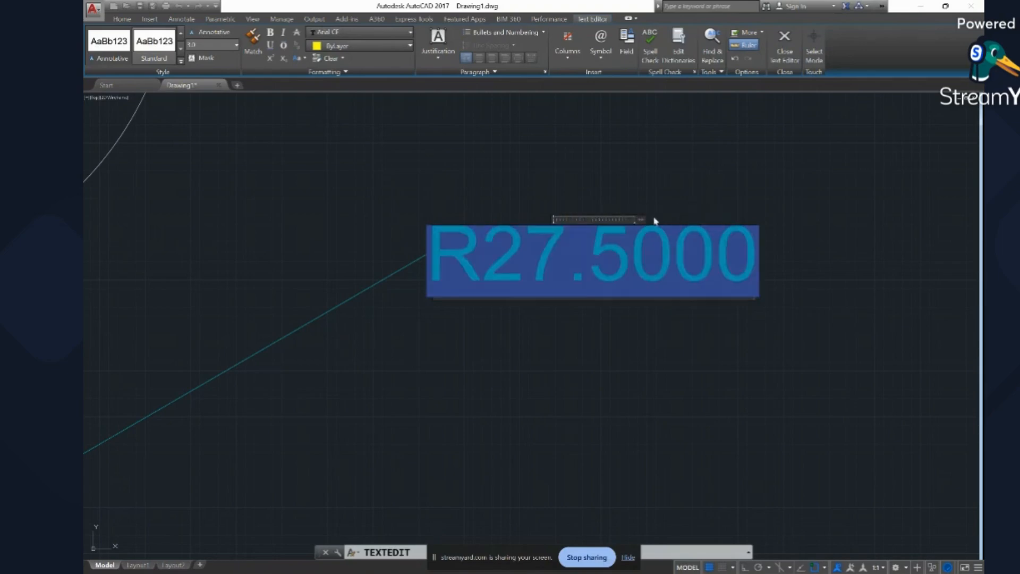
click(404, 258)
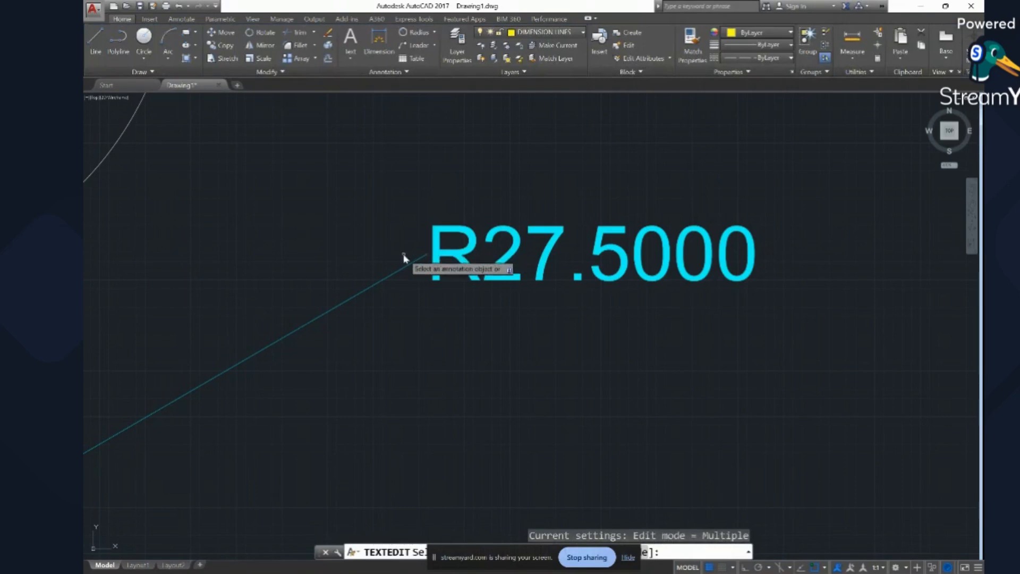
scroll(404, 258, down, 3)
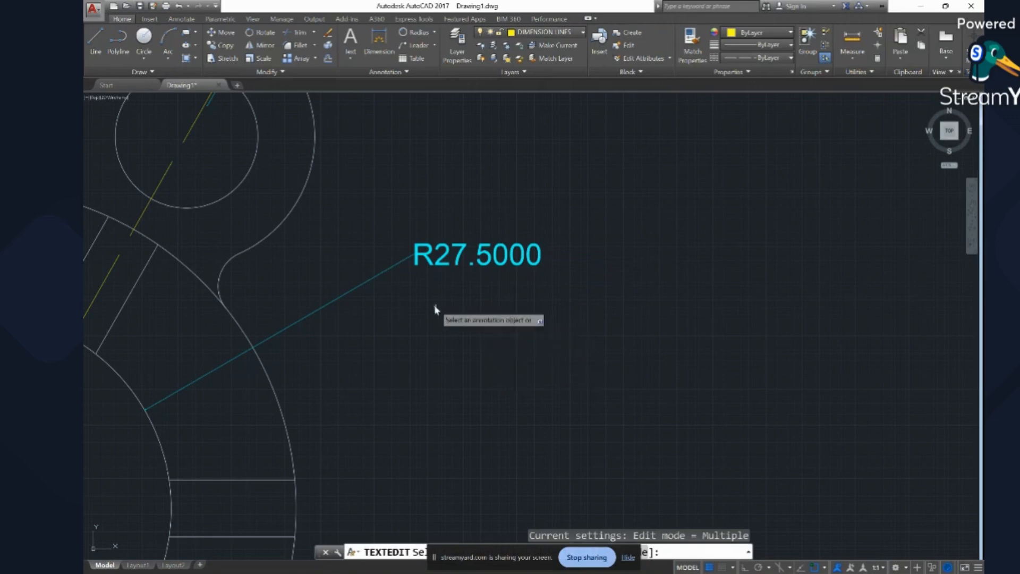
key(Escape)
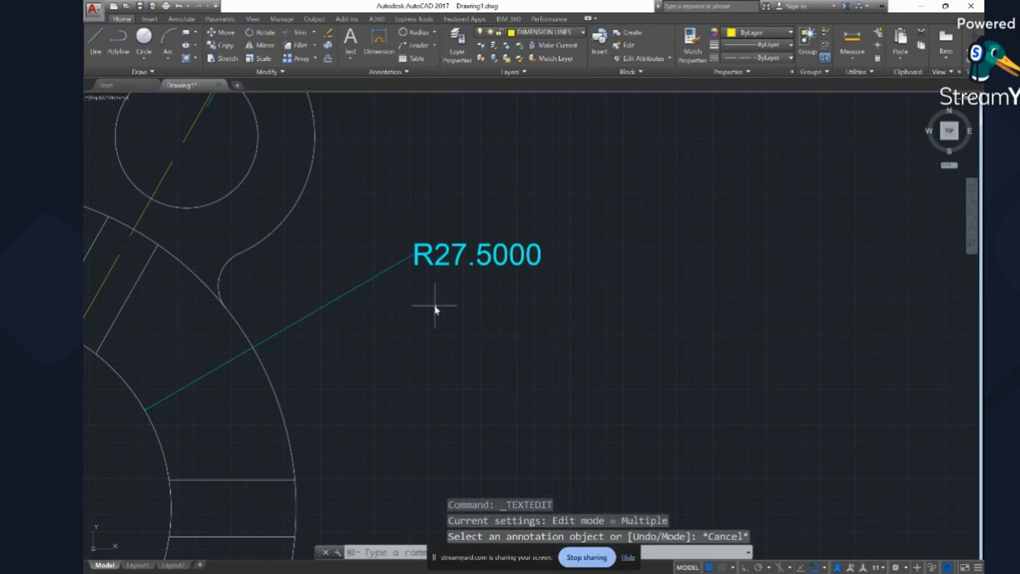
Display the drawing's general properties with nothing selected and set the current object color to ByBlock.
text(p)
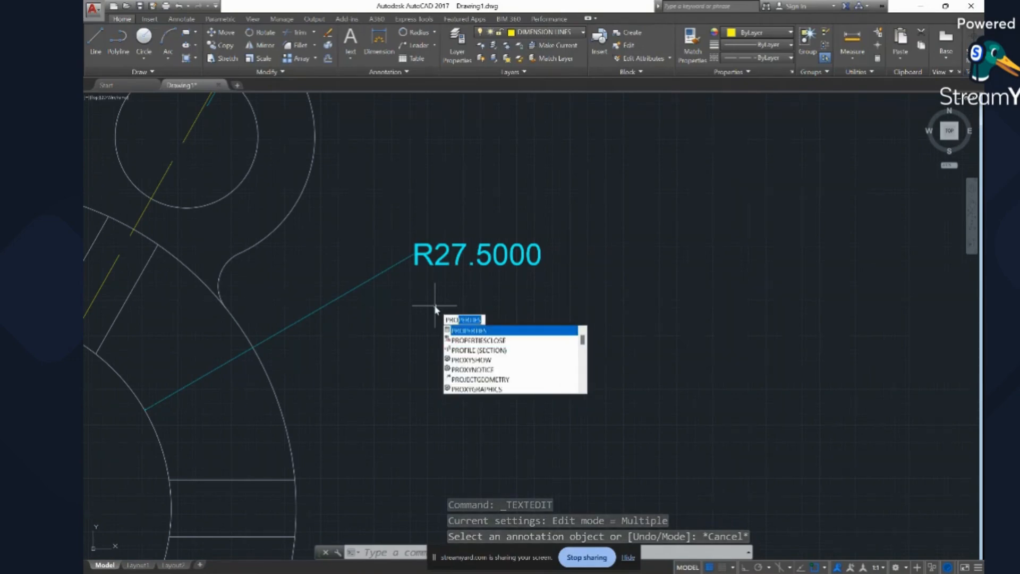
key(Escape)
key(ctrl+1)
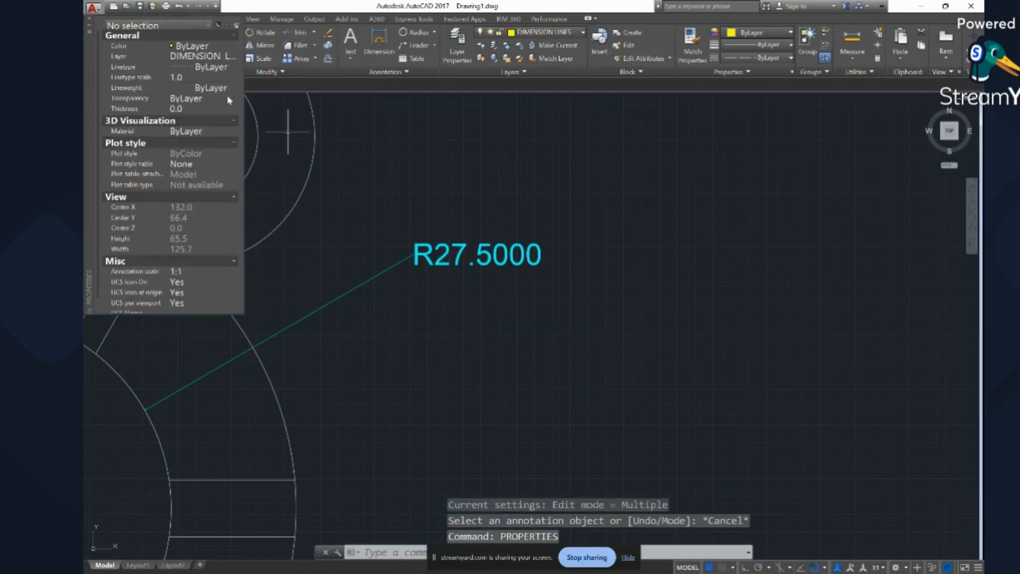
click(755, 34)
click(731, 60)
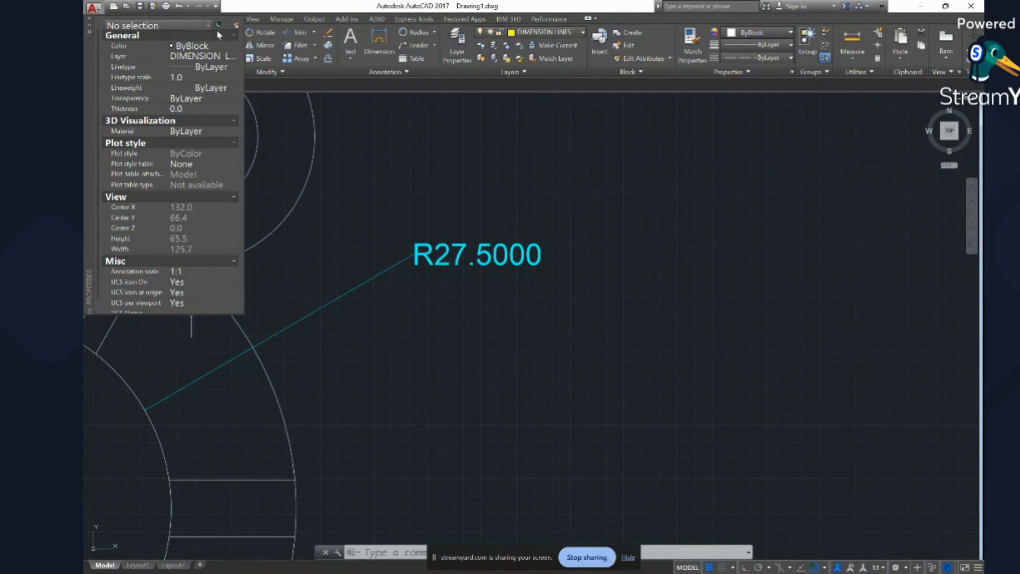
Check the properties for selectable objects and review the drawing's layer list, closing both when done.
click(233, 37)
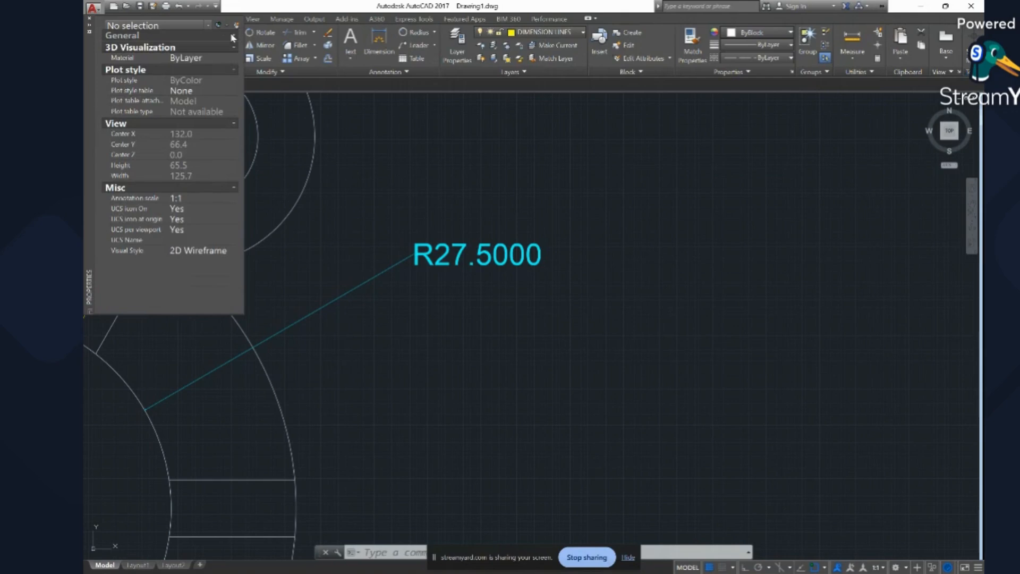
click(186, 28)
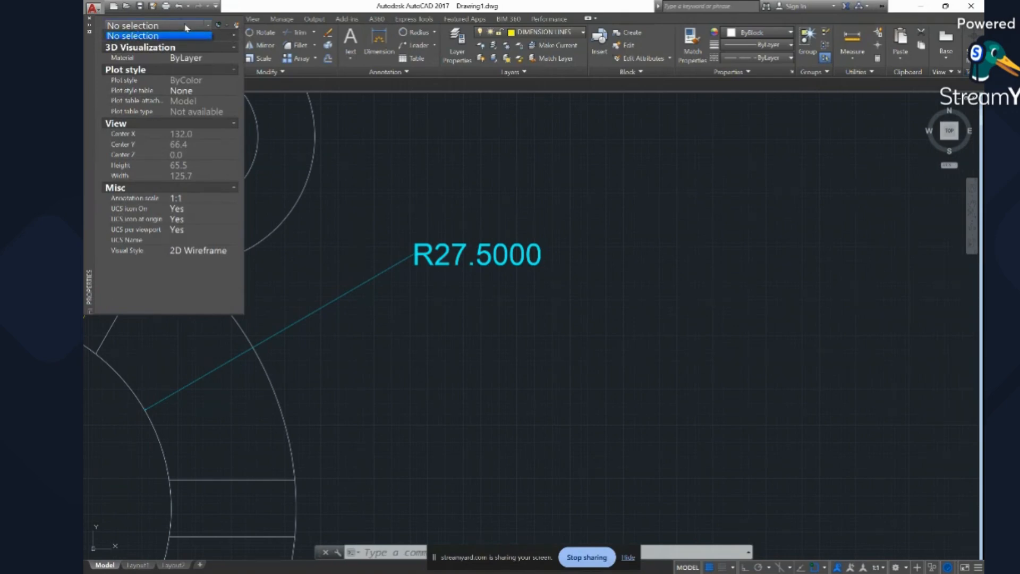
click(207, 27)
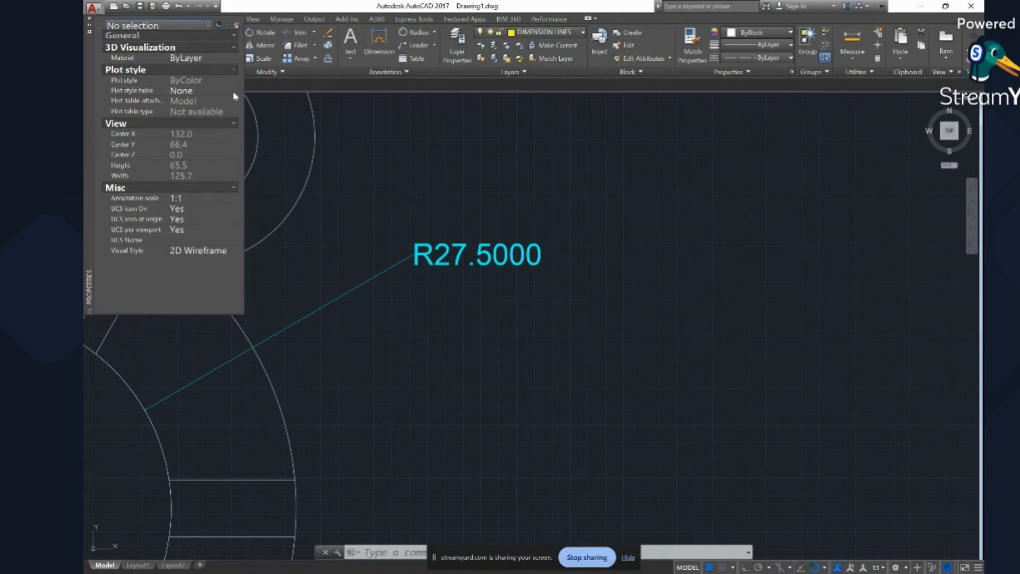
click(90, 22)
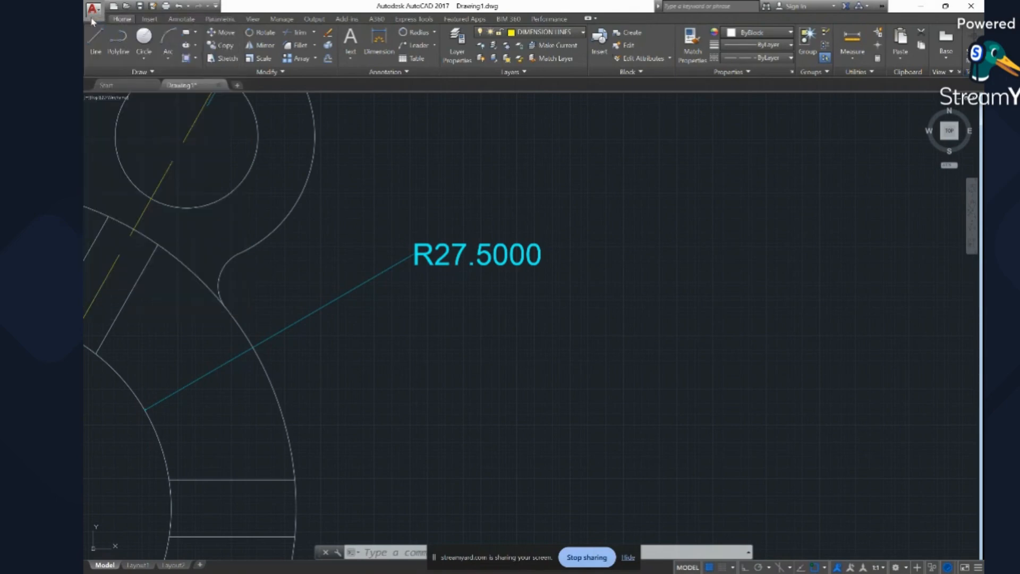
click(456, 53)
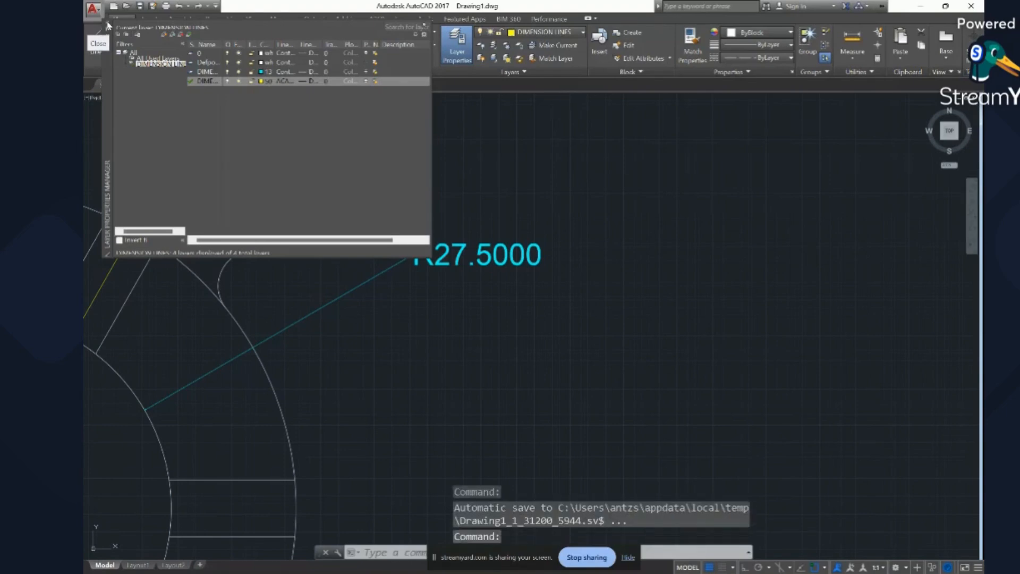
click(108, 25)
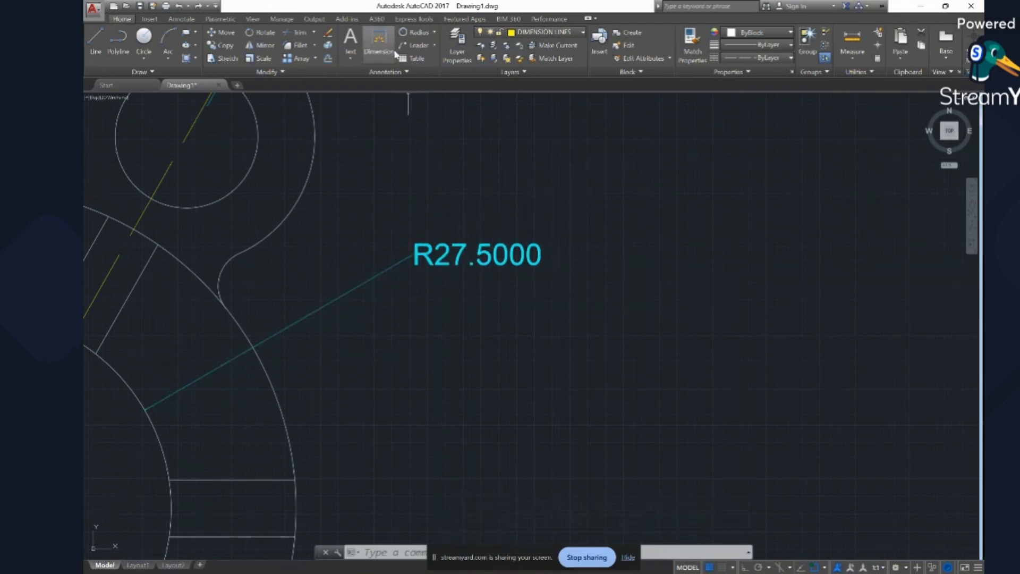
Look through the available table, multileader, dimension and text styles.
click(407, 73)
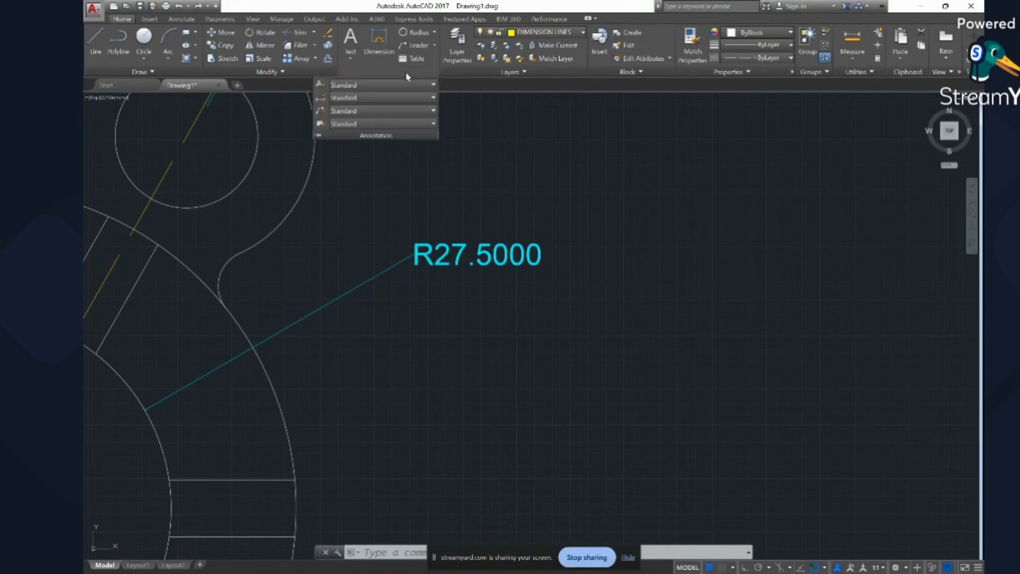
click(433, 125)
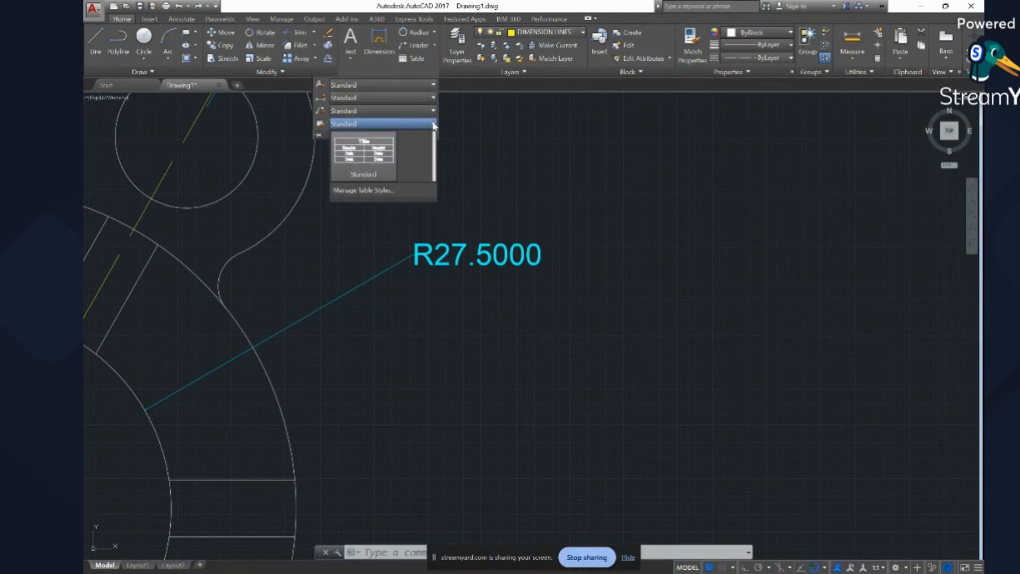
click(435, 111)
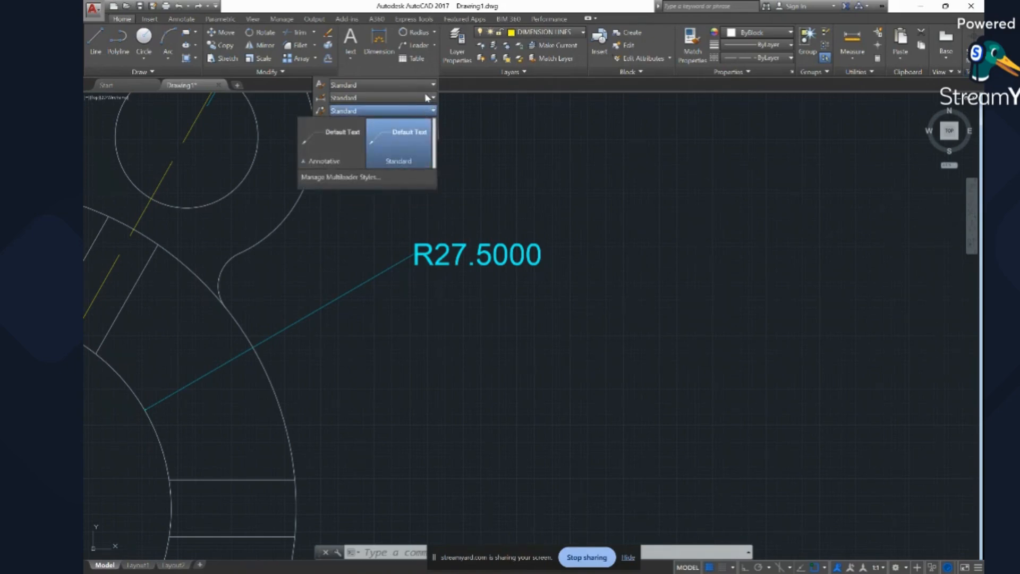
click(432, 98)
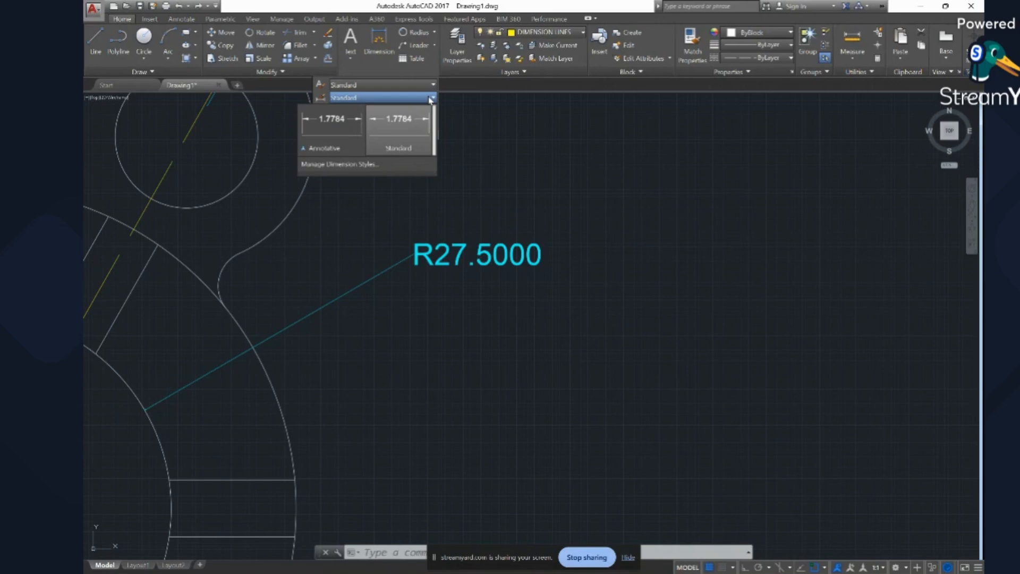
click(428, 86)
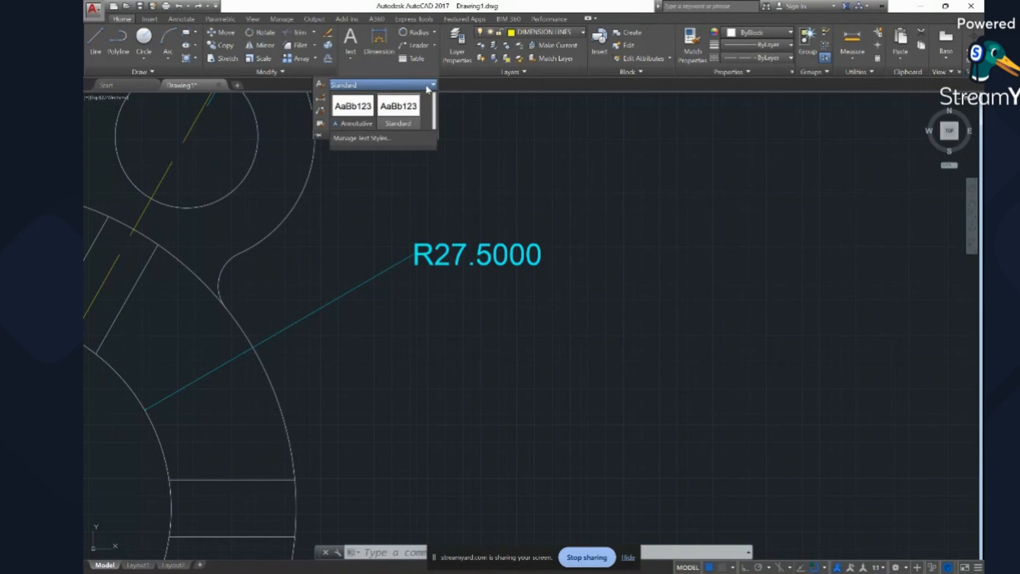
click(490, 149)
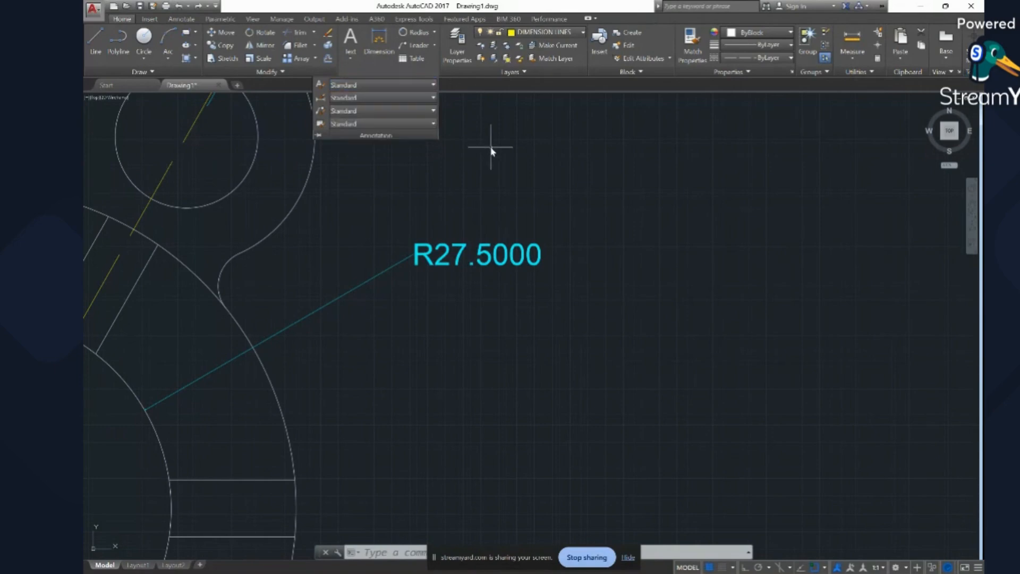
Examine the whole four-lobed plate together with its angular and radius dimensions.
scroll(490, 152, down, 8)
scroll(462, 163, up, 5)
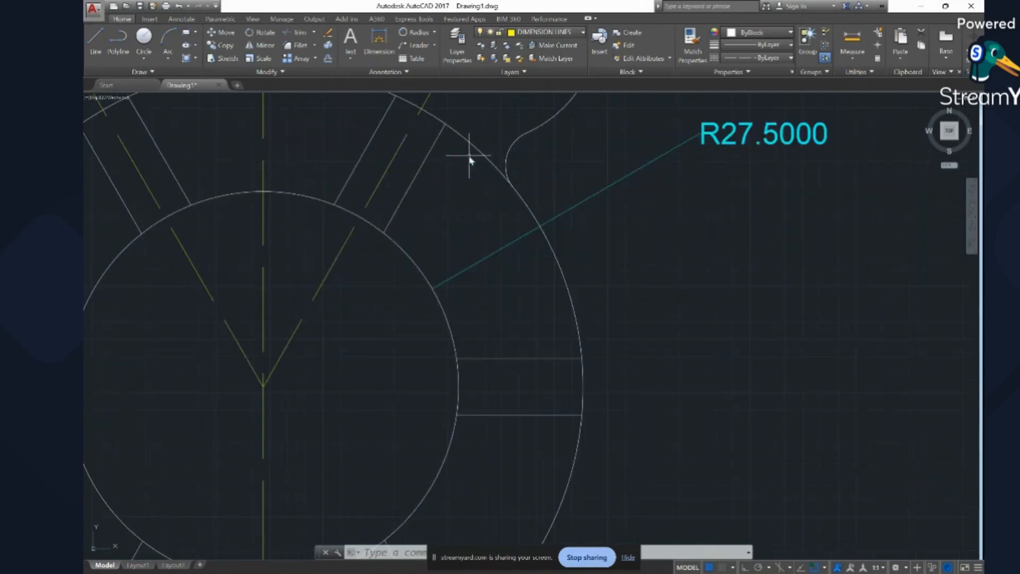
scroll(473, 160, down, 5)
scroll(463, 174, up, 5)
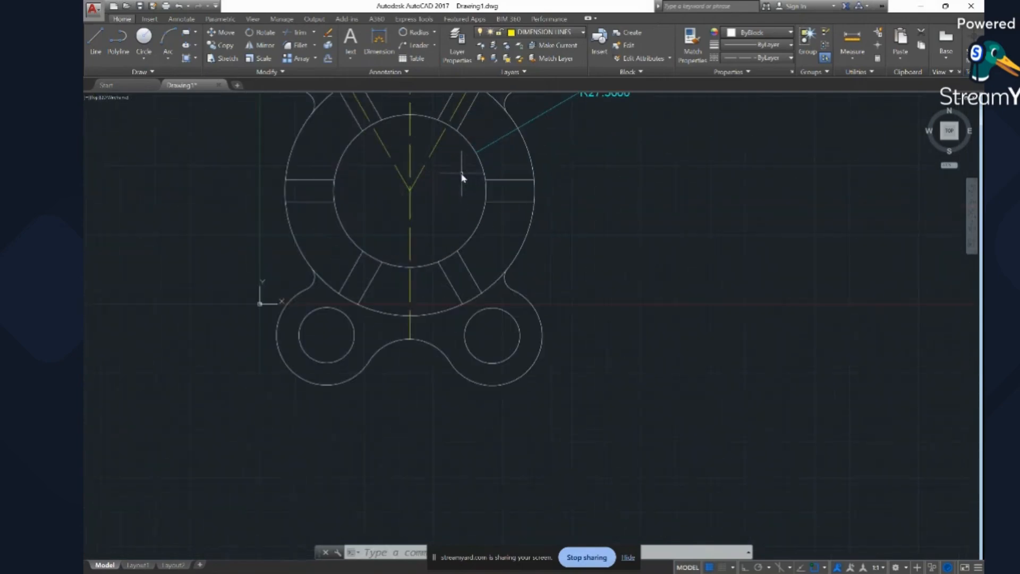
scroll(462, 175, down, 8)
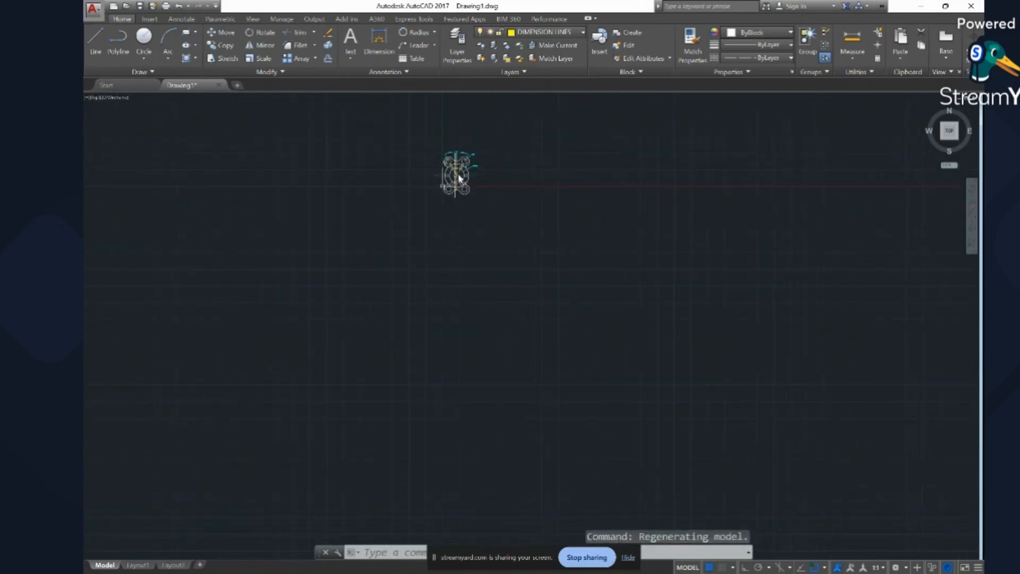
scroll(461, 171, up, 8)
scroll(488, 178, down, 5)
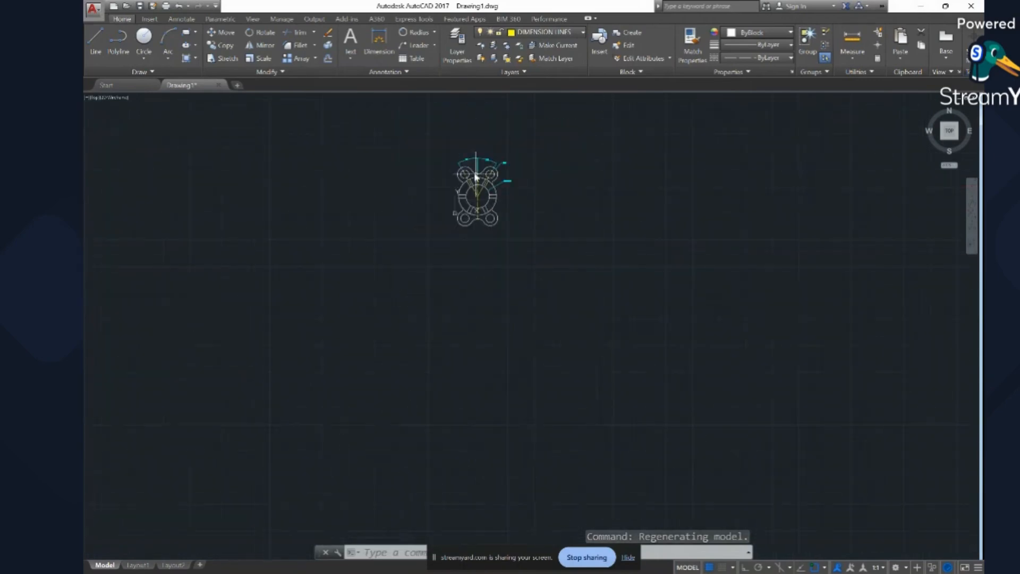
scroll(465, 164, up, 10)
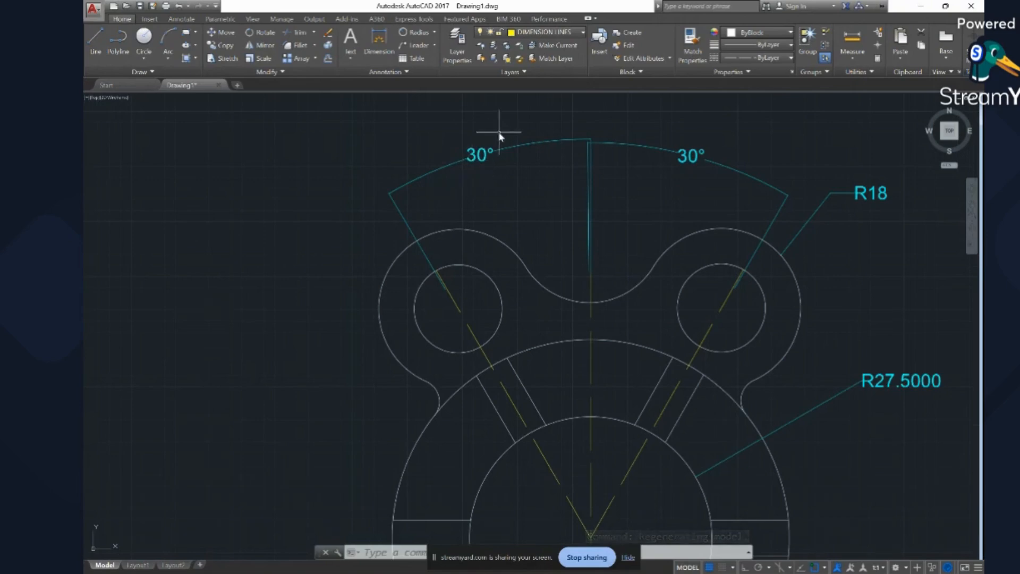
scroll(515, 113, down, 5)
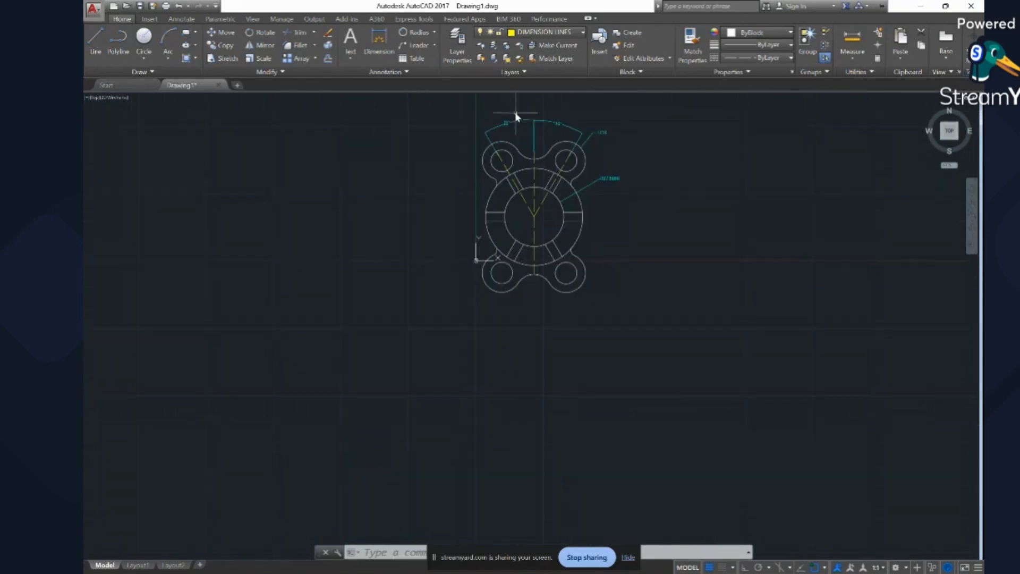
scroll(549, 123, up, 8)
scroll(550, 122, down, 5)
scroll(548, 143, up, 4)
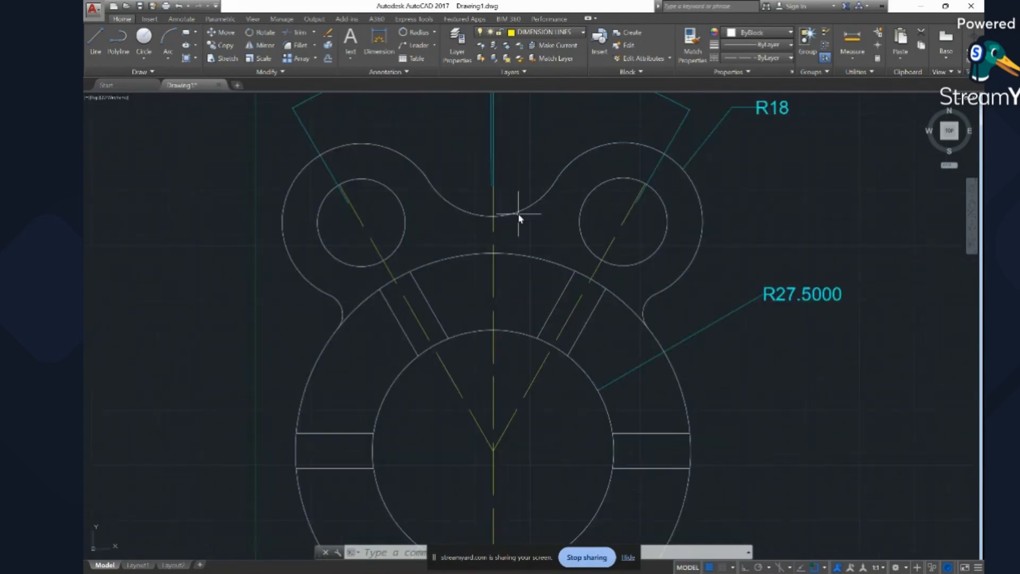
scroll(520, 217, down, 2)
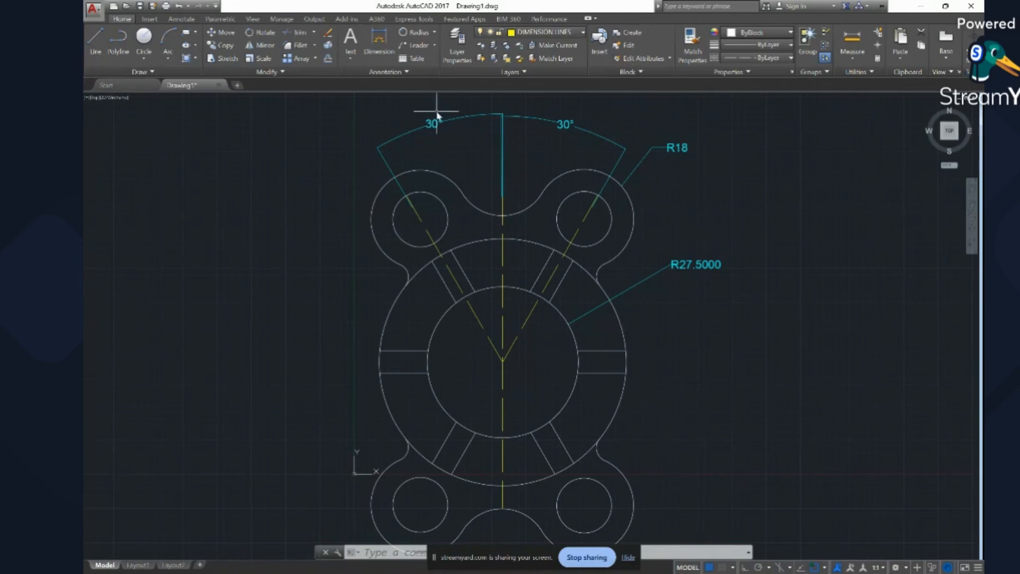
Add a vertical linear dimension for the width of the right horizontal slot, placing it outside the outer circle.
click(379, 54)
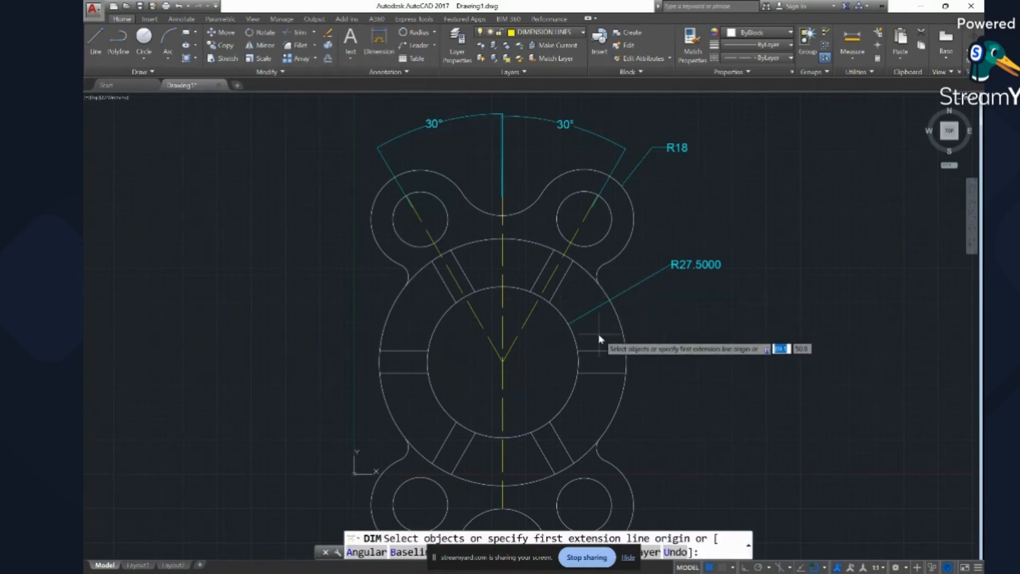
click(626, 353)
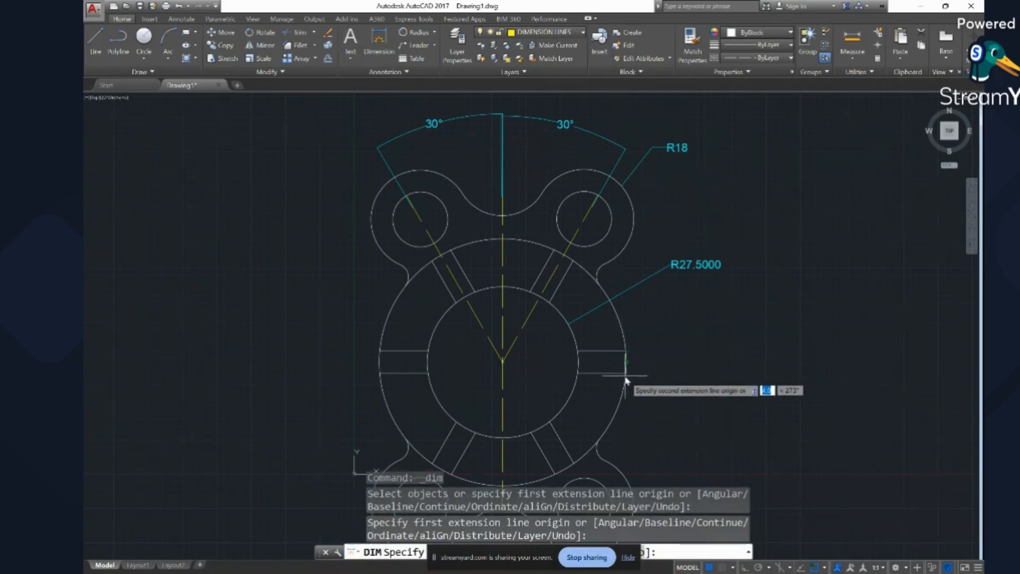
click(626, 375)
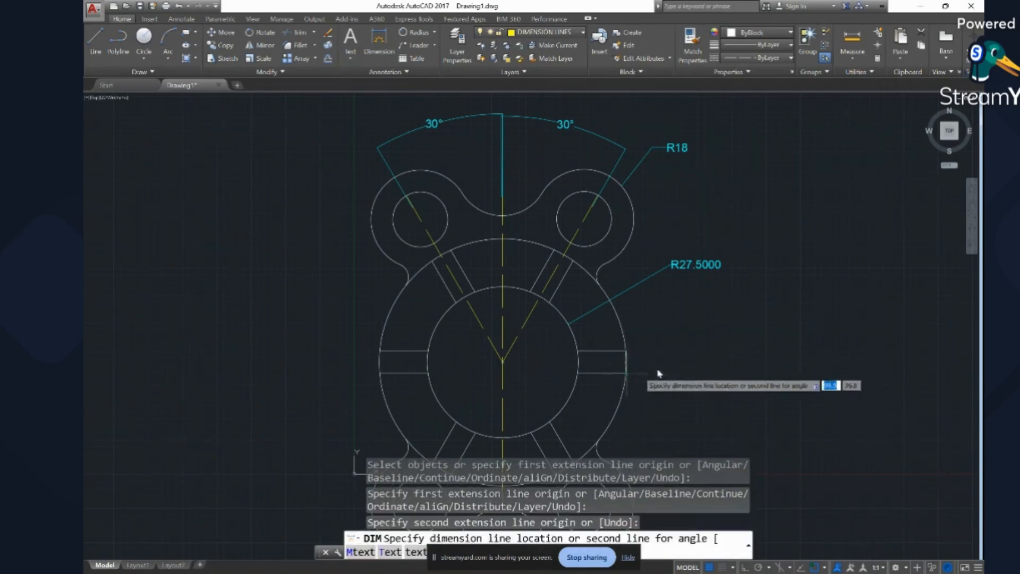
click(678, 362)
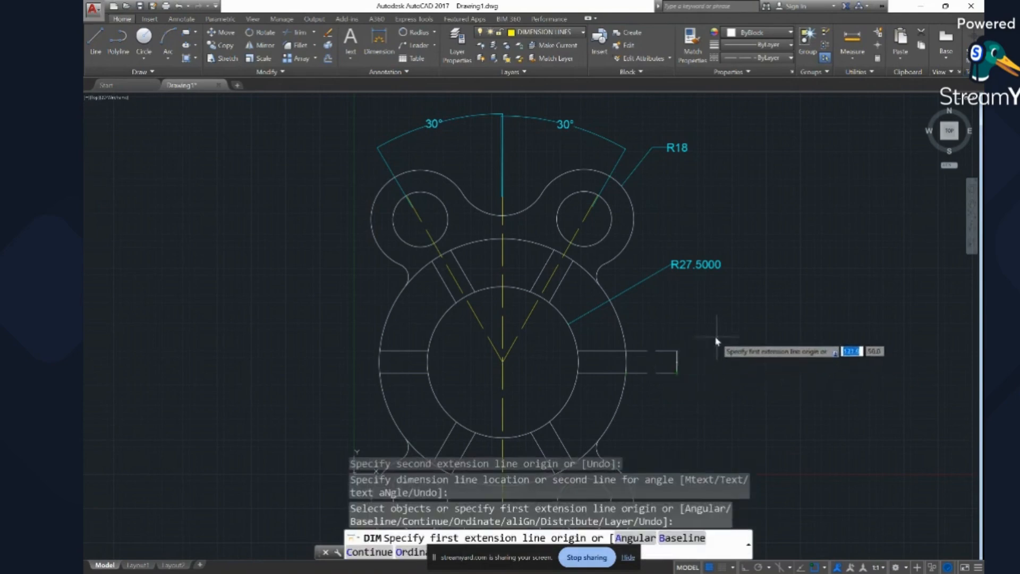
key(Return)
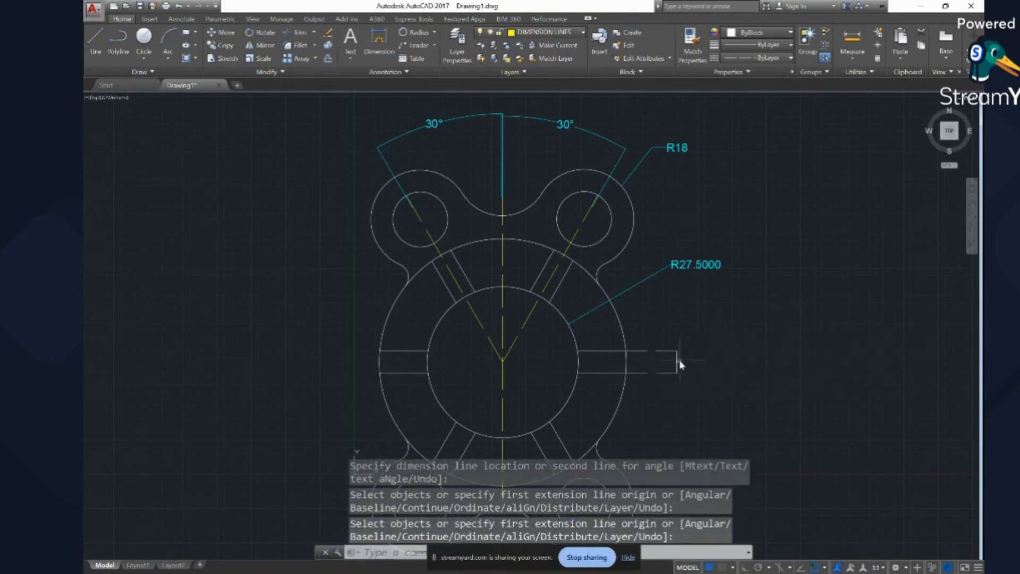
Move the slot width dimension to the DIMENSION layer and set its color to ByLayer.
click(675, 351)
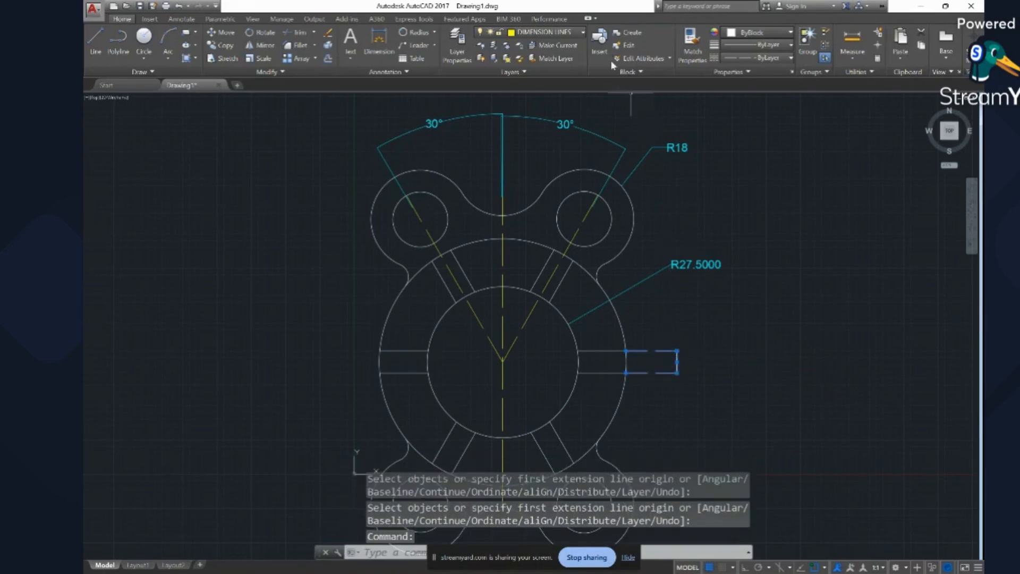
click(555, 33)
click(537, 67)
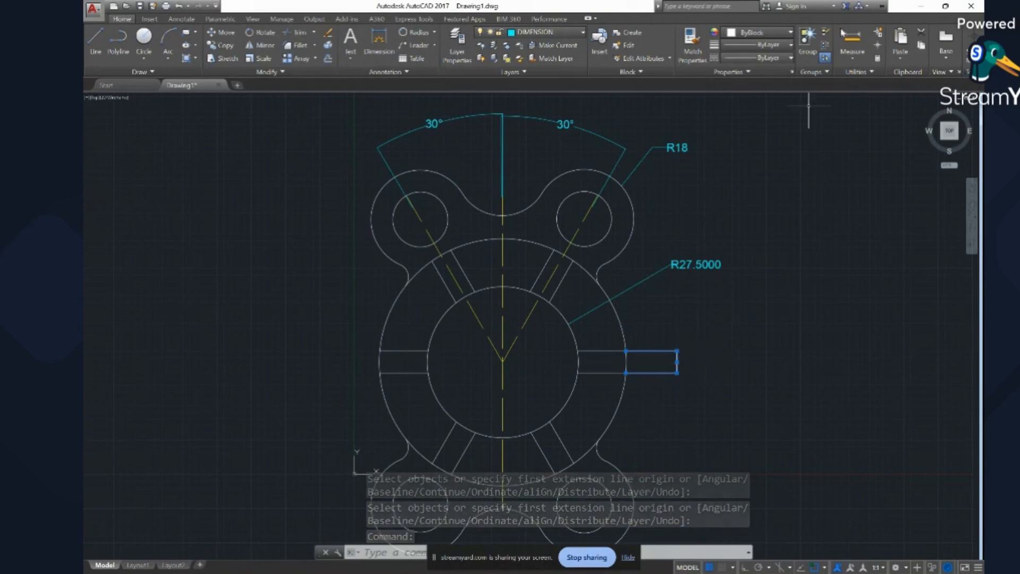
click(766, 32)
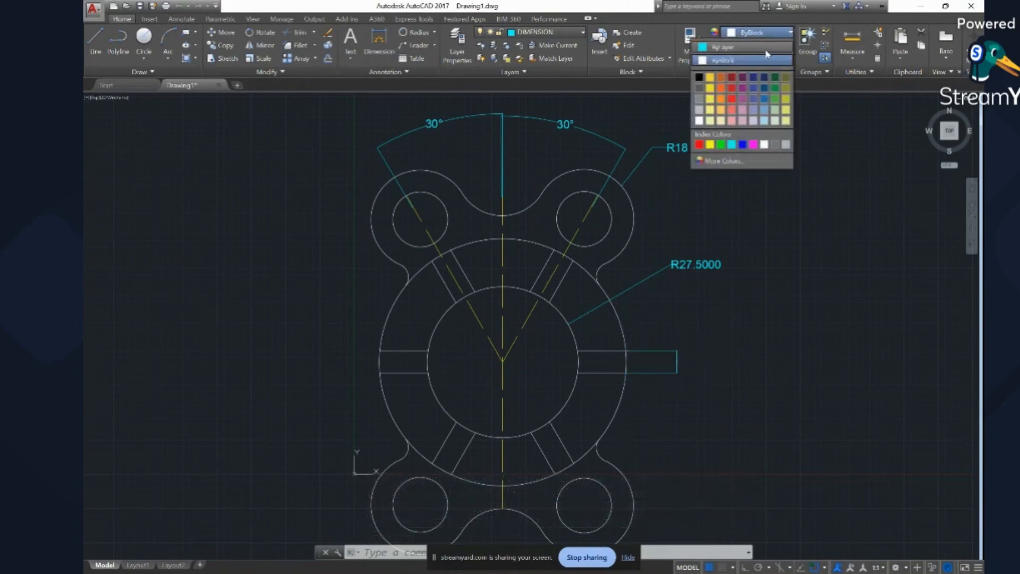
click(755, 44)
click(679, 361)
scroll(685, 361, up, 5)
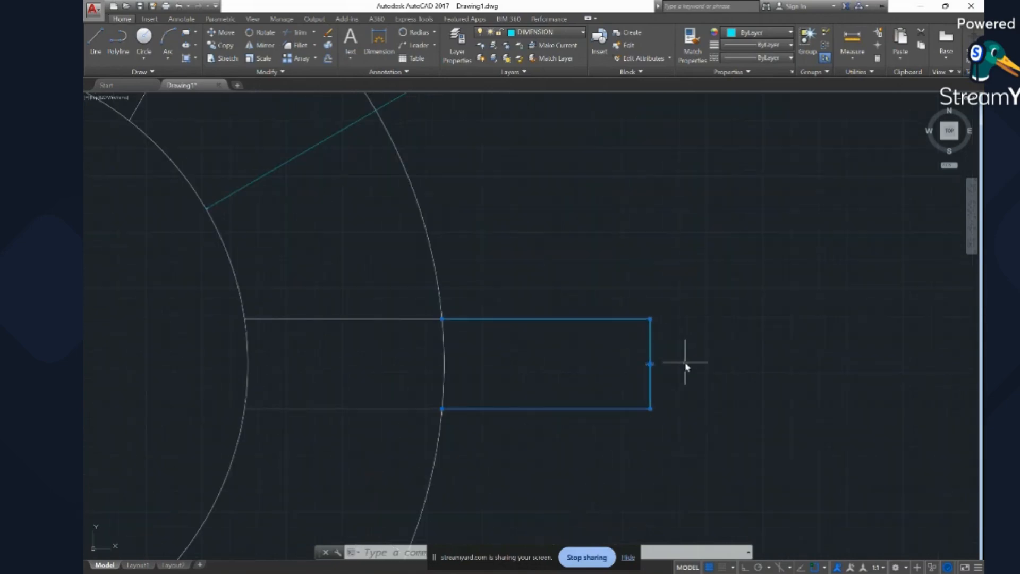
click(690, 353)
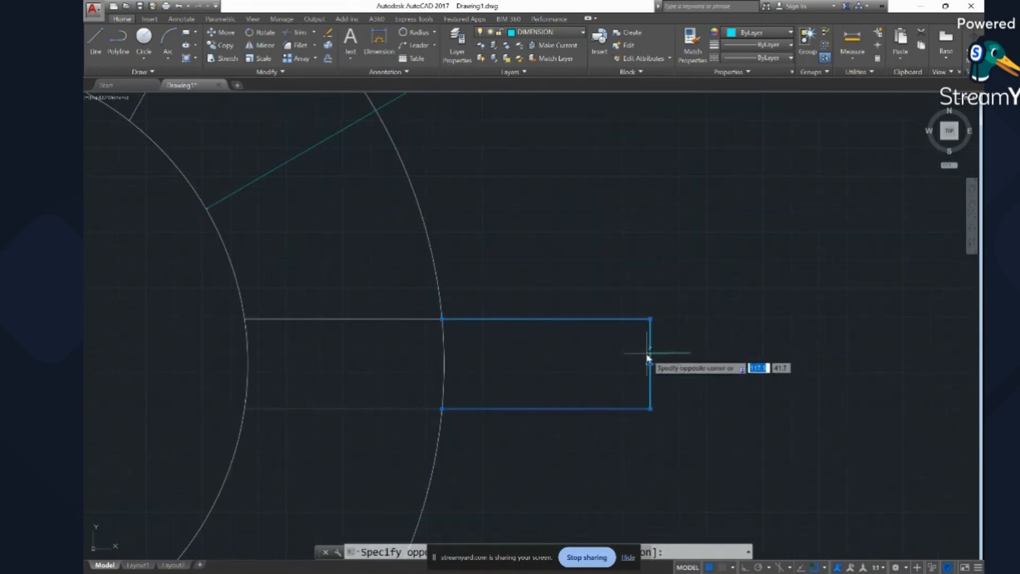
key(Escape)
text(dim)
key(Return)
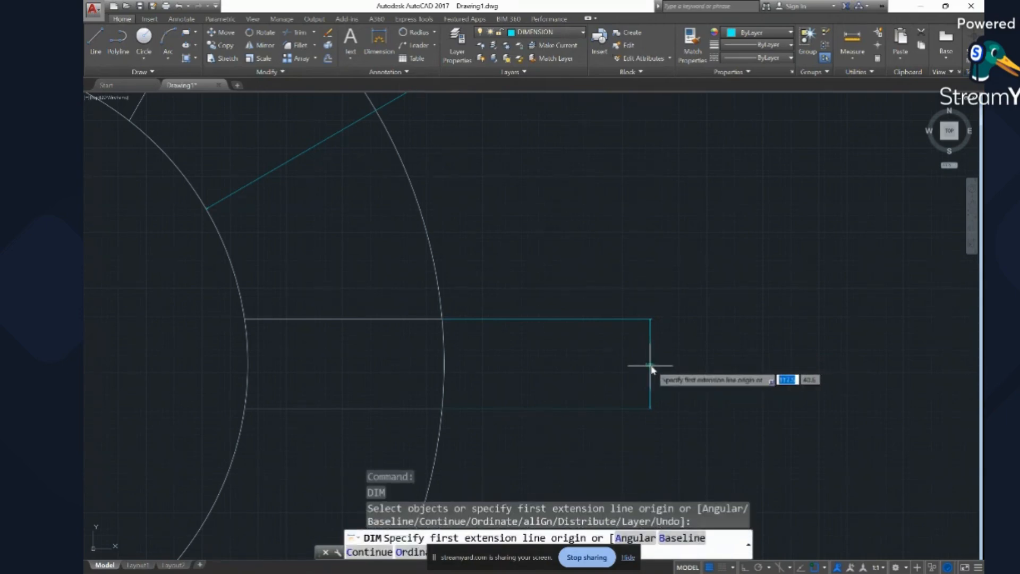
key(Escape)
Enlarge the text height of the slot width dimension so it is legible like the other dimensions.
click(651, 366)
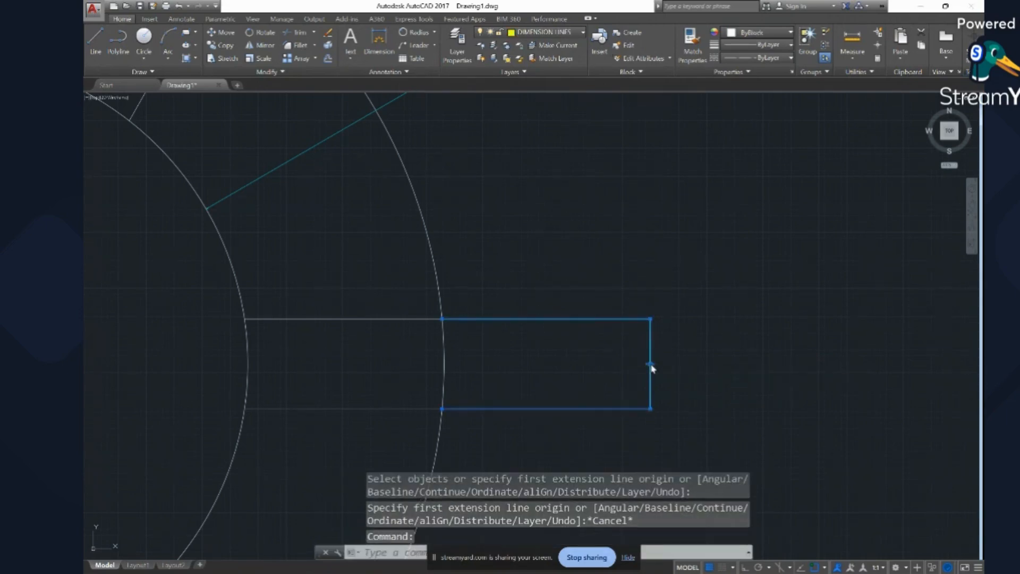
double_click(651, 365)
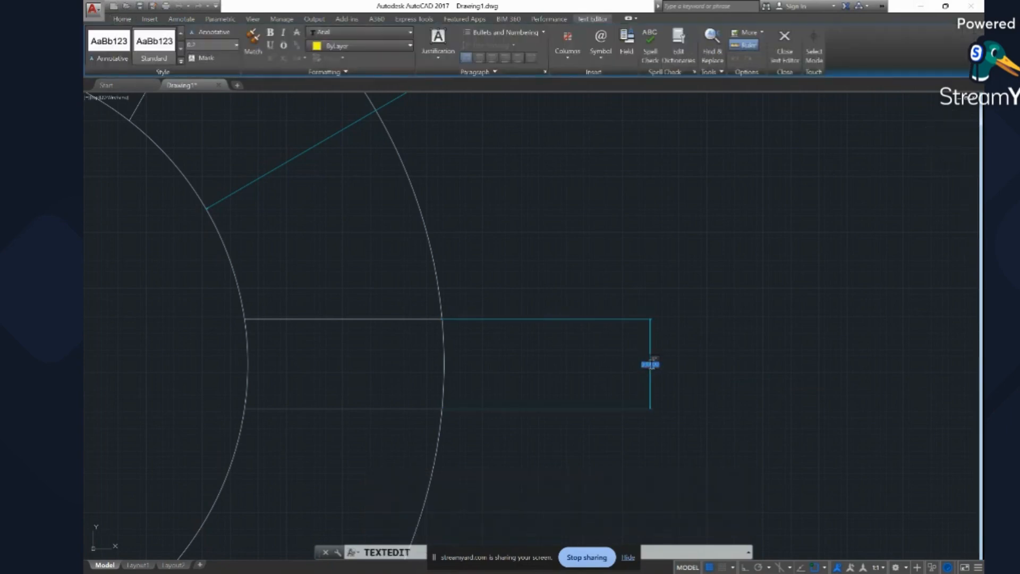
click(236, 47)
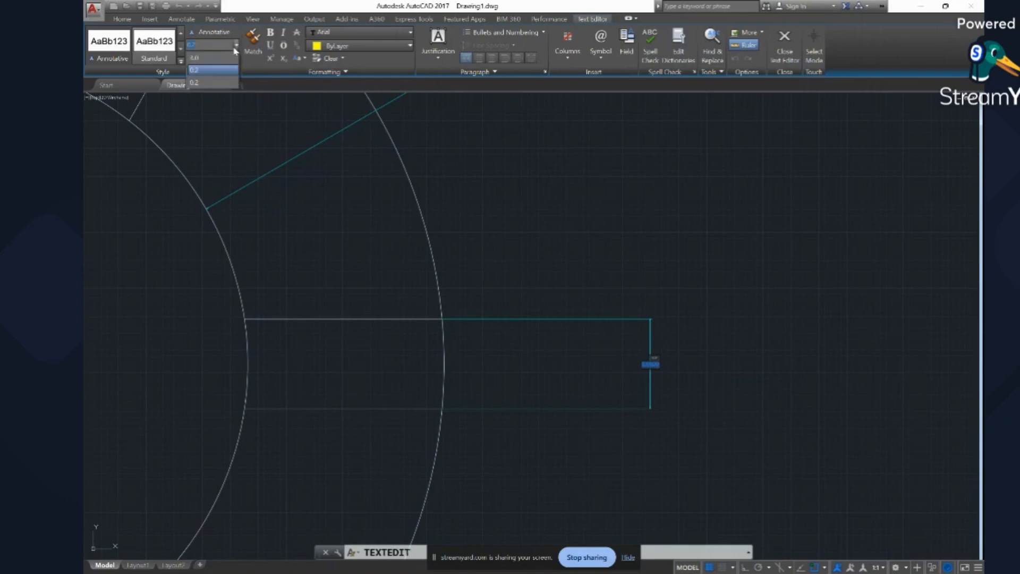
click(221, 62)
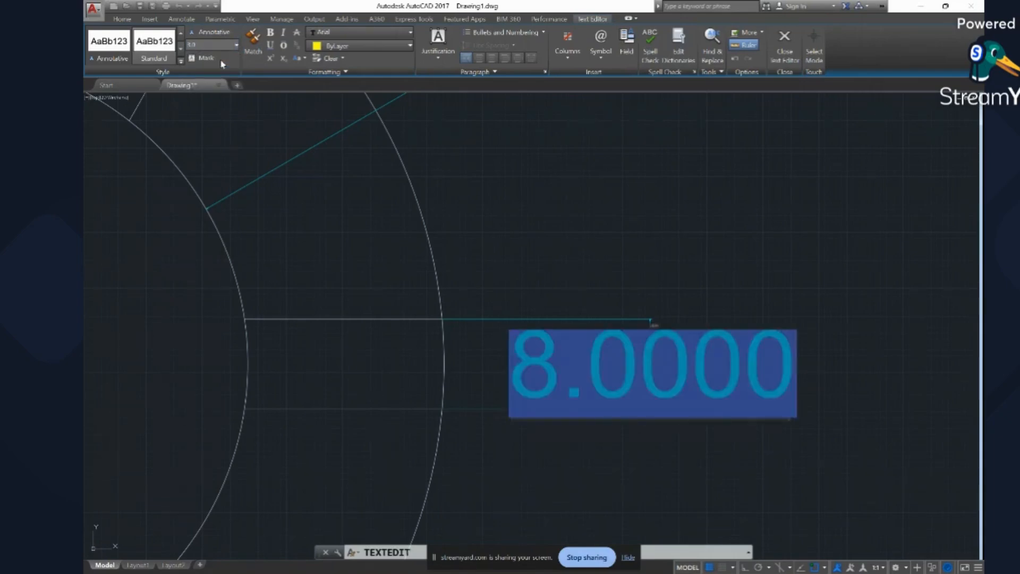
click(559, 252)
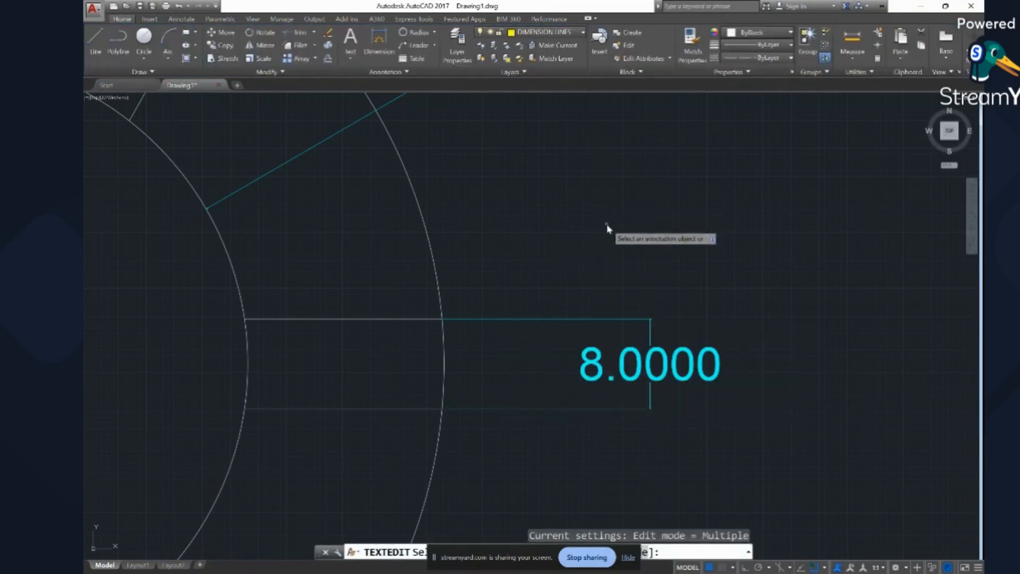
Add a radius dimension to the lower right lobe's hole, placing it up and outside the lobe.
scroll(610, 227, down, 5)
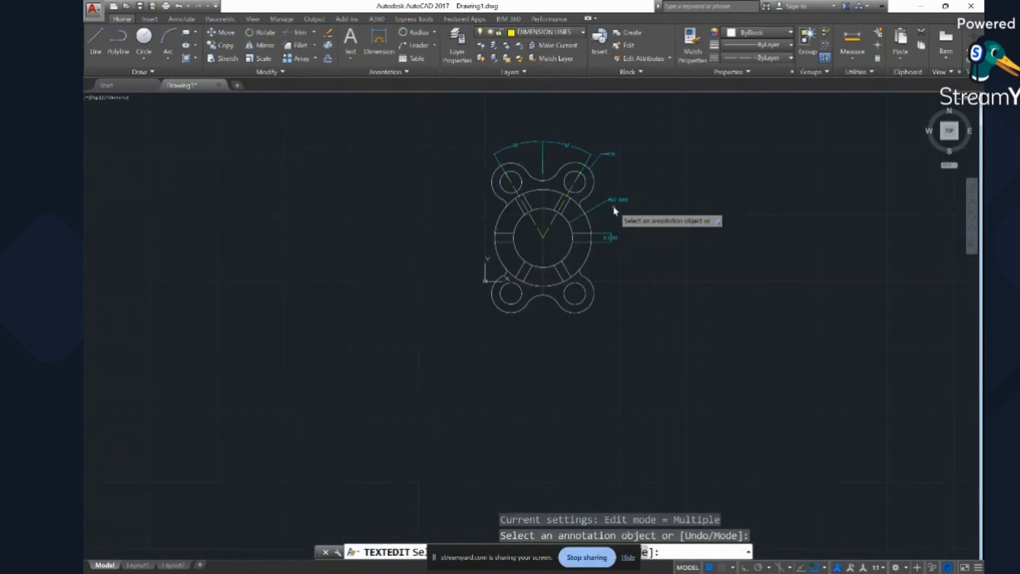
scroll(614, 211, up, 8)
scroll(614, 212, down, 6)
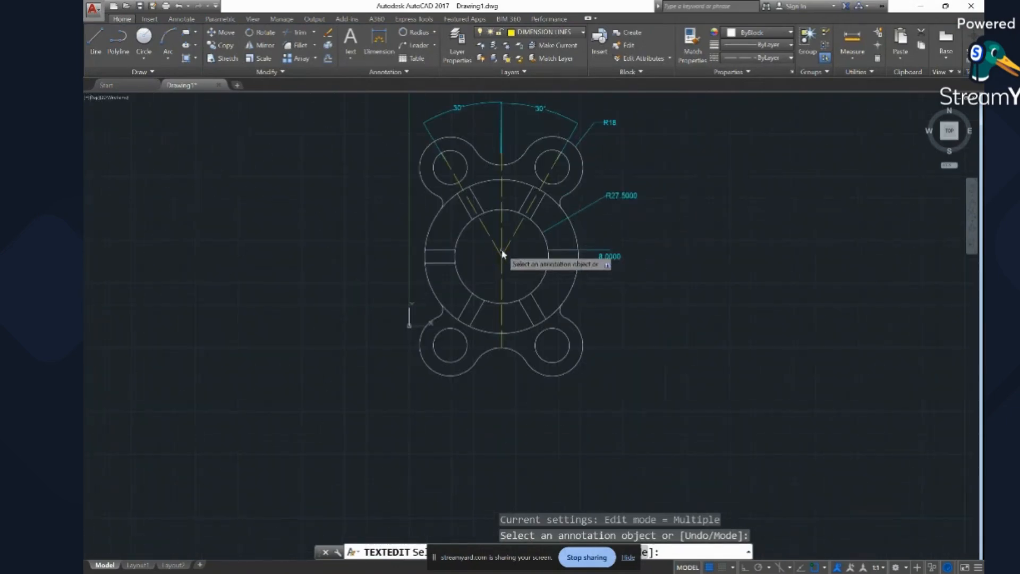
scroll(502, 254, up, 2)
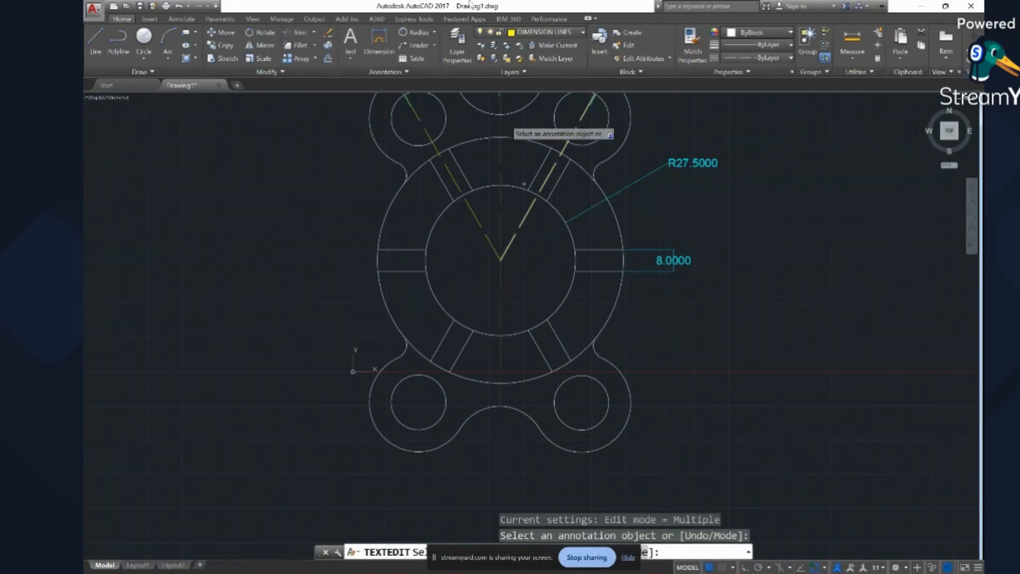
click(412, 33)
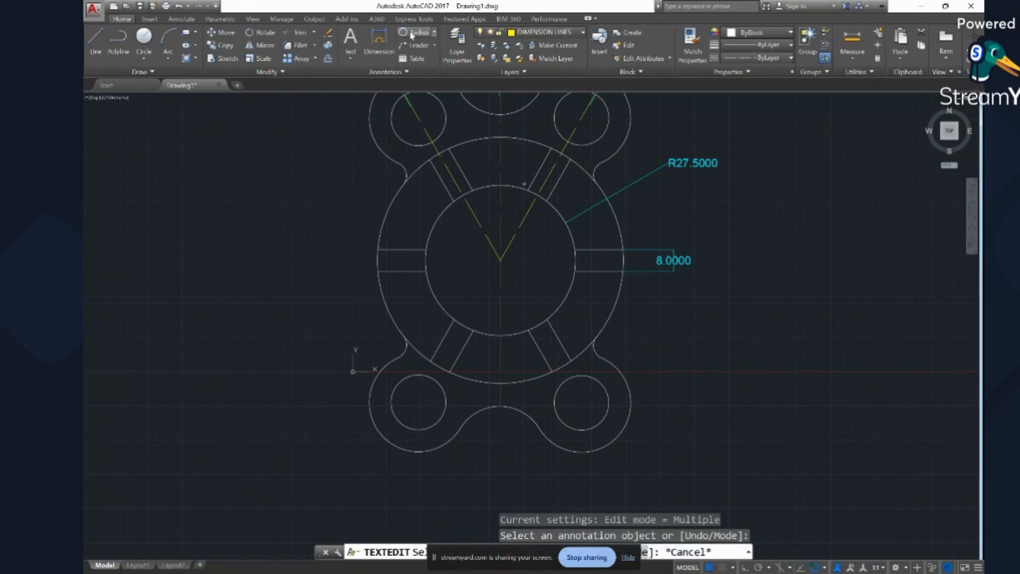
click(603, 390)
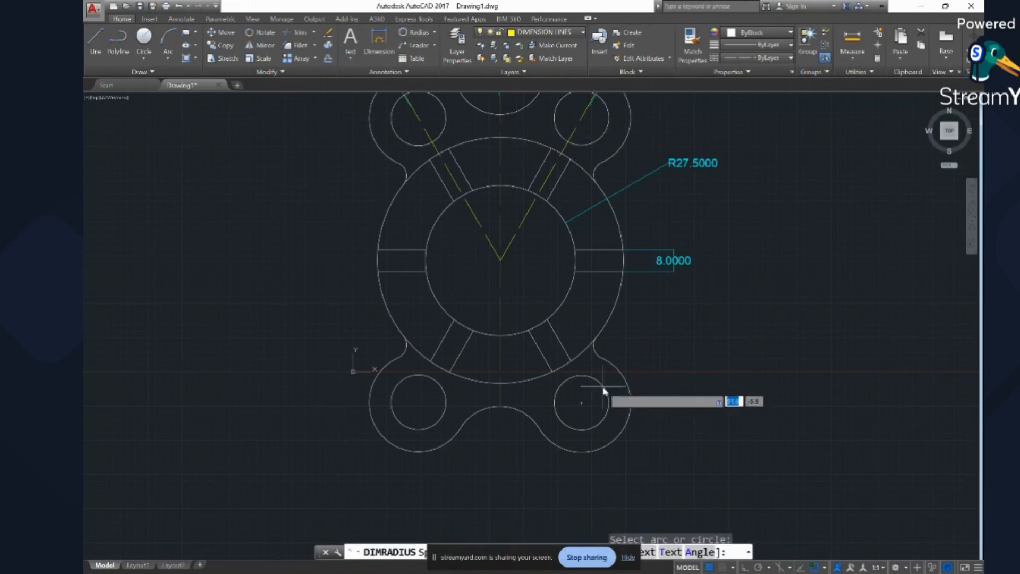
click(665, 355)
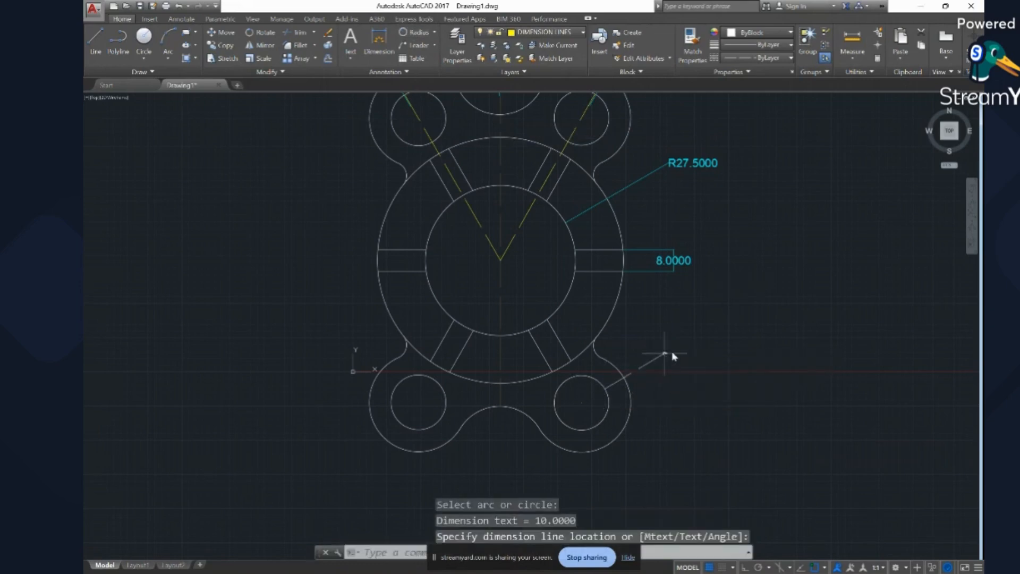
Move the lower right hole's radius dimension to the DIMENSION layer.
click(542, 32)
click(675, 381)
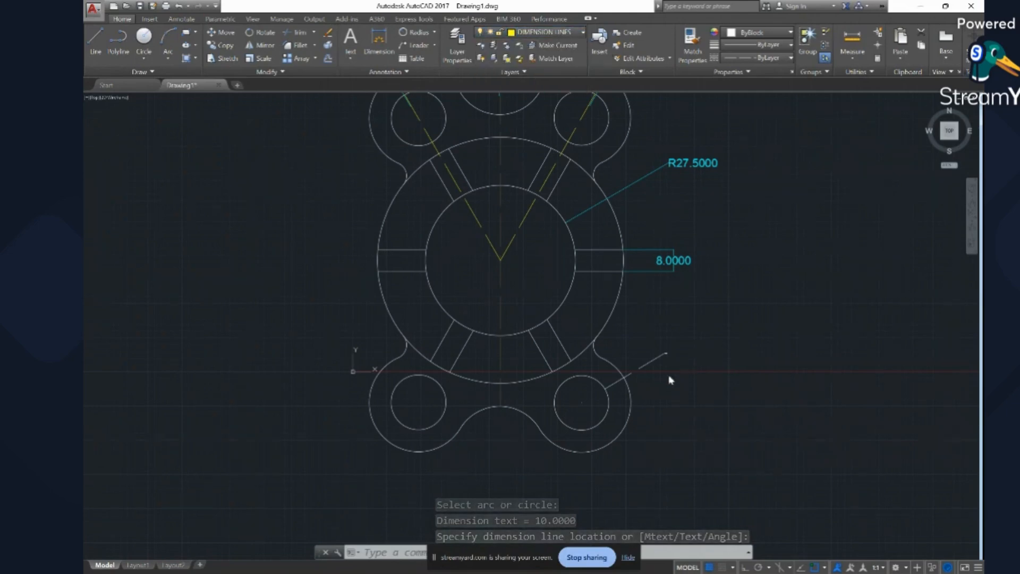
click(667, 373)
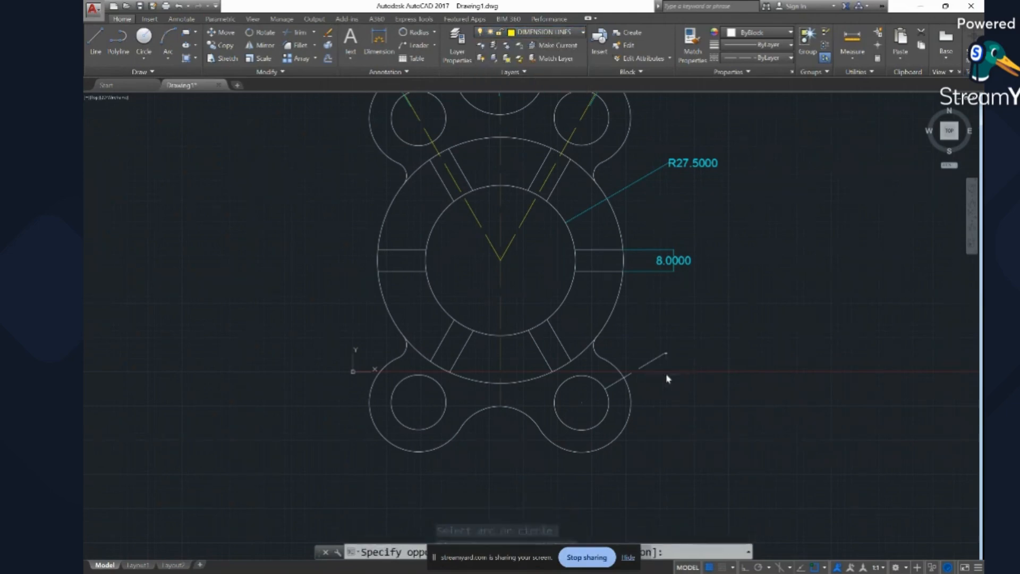
click(532, 33)
click(526, 72)
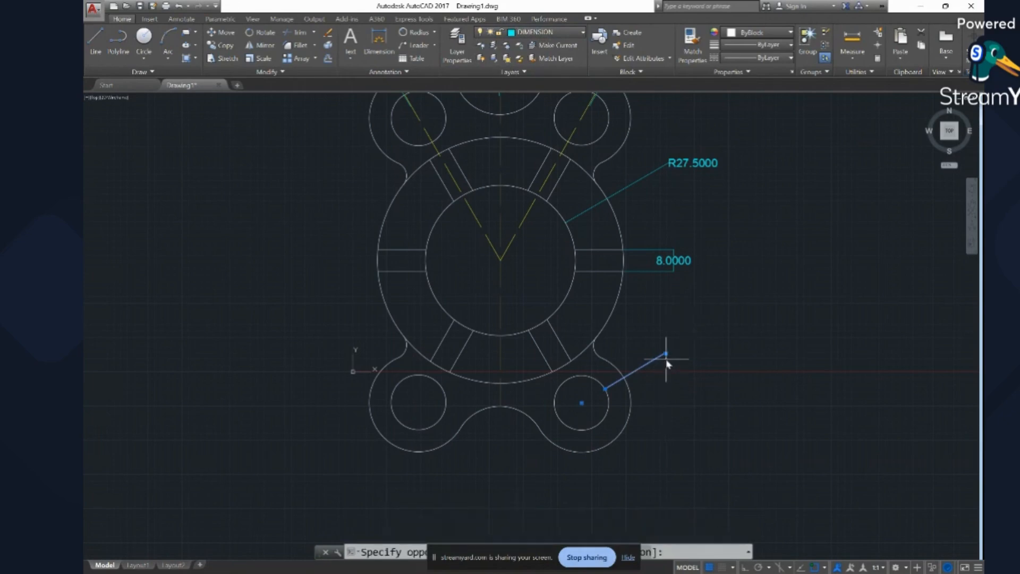
Enlarge the text height of the lower right hole's radius dimension and finish the text editing.
scroll(668, 351, up, 8)
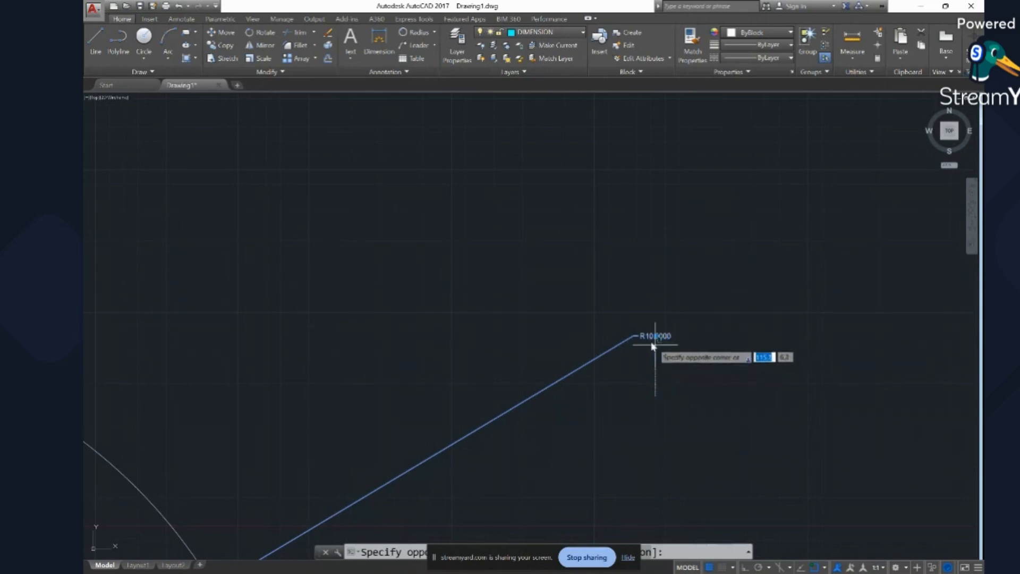
click(650, 340)
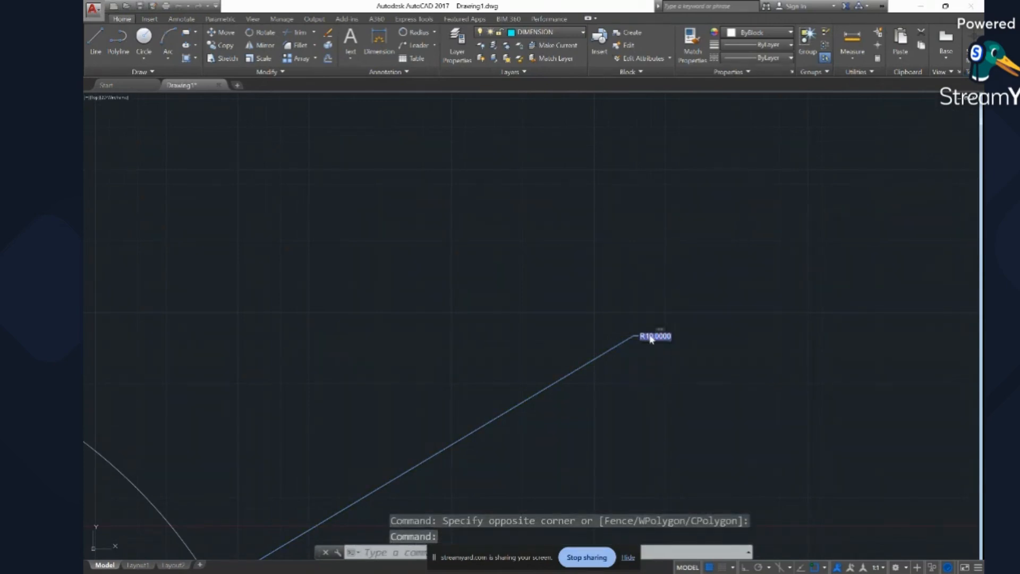
double_click(651, 339)
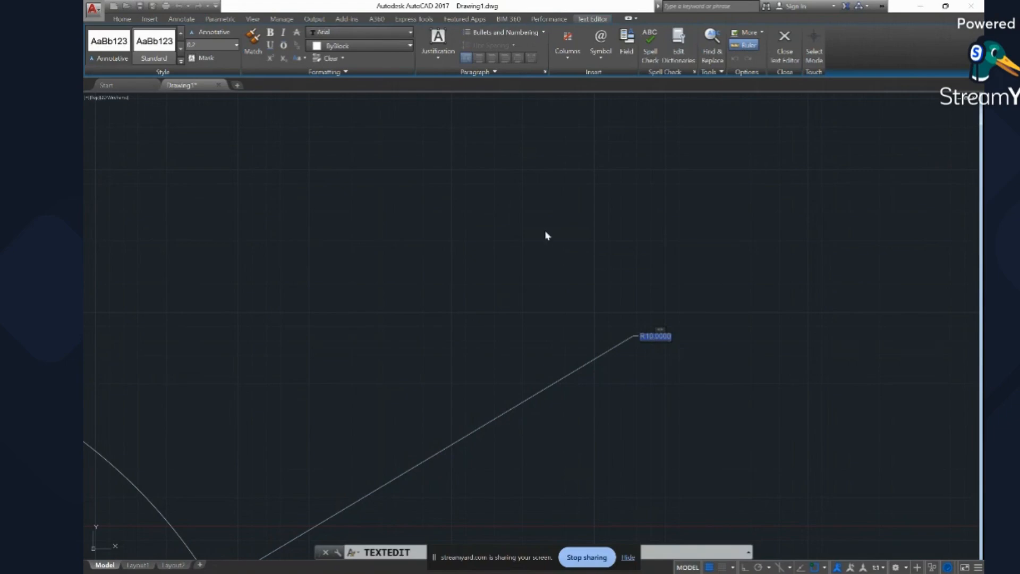
click(407, 46)
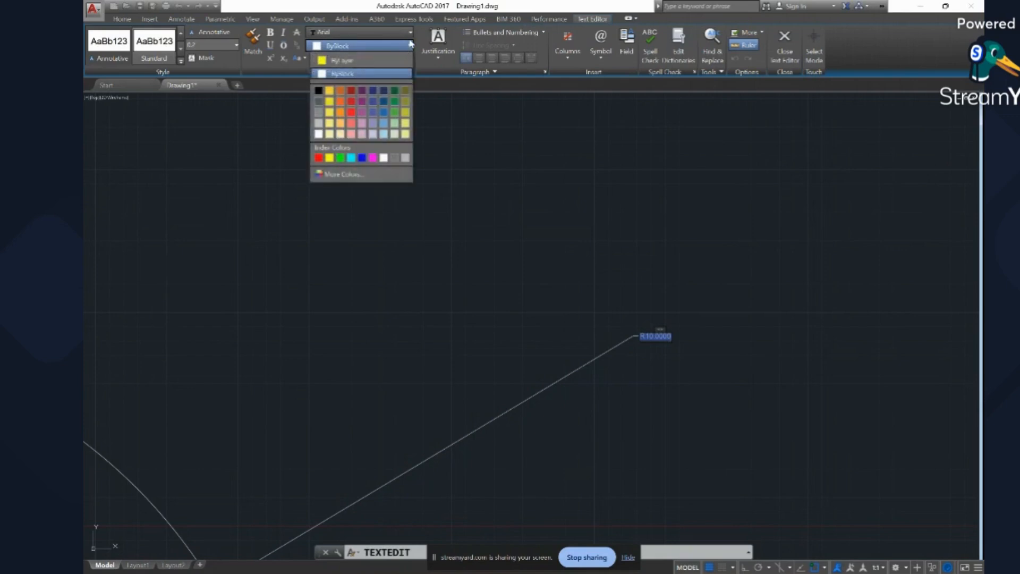
click(237, 46)
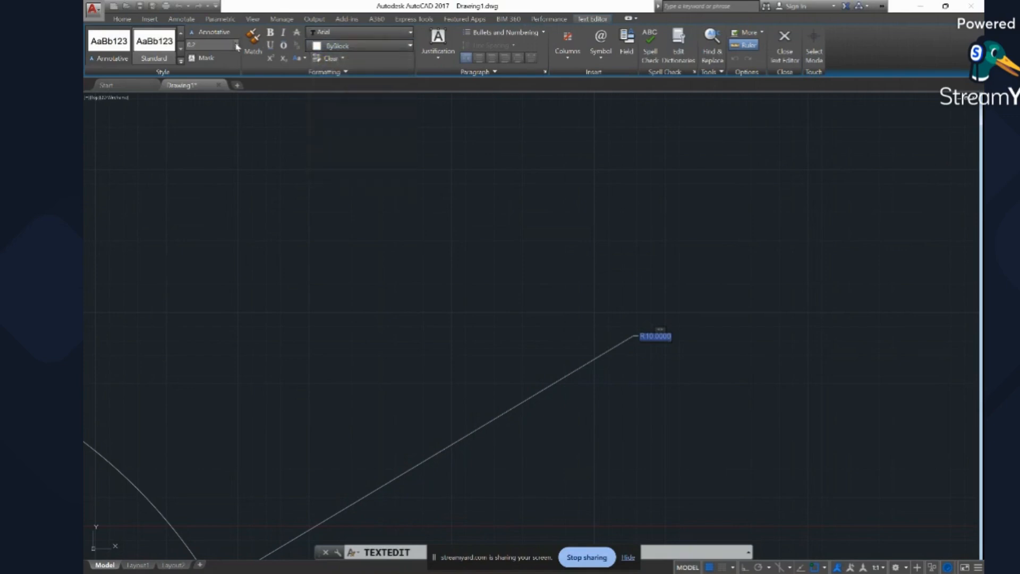
click(237, 45)
click(229, 56)
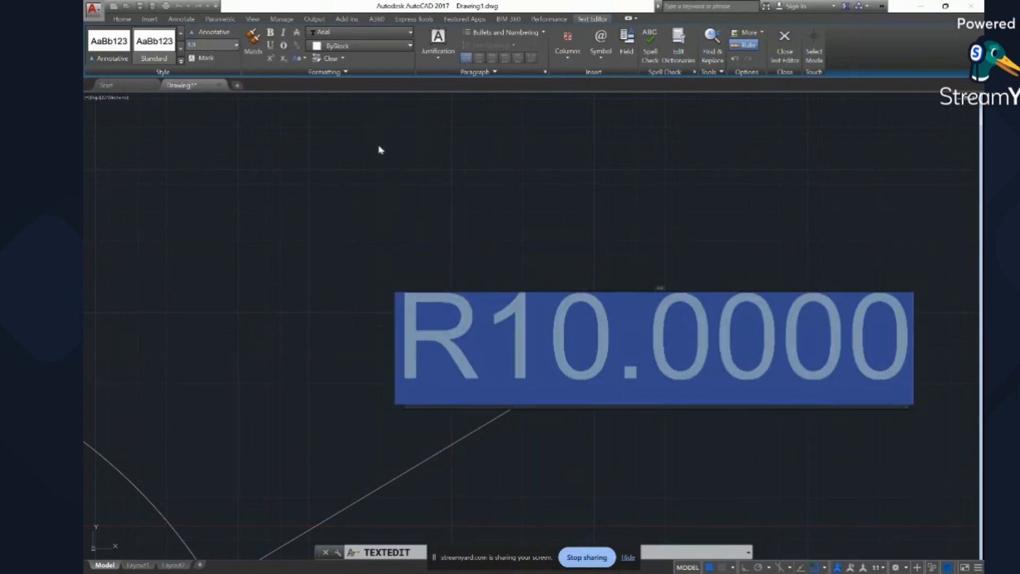
click(375, 191)
scroll(473, 234, down, 4)
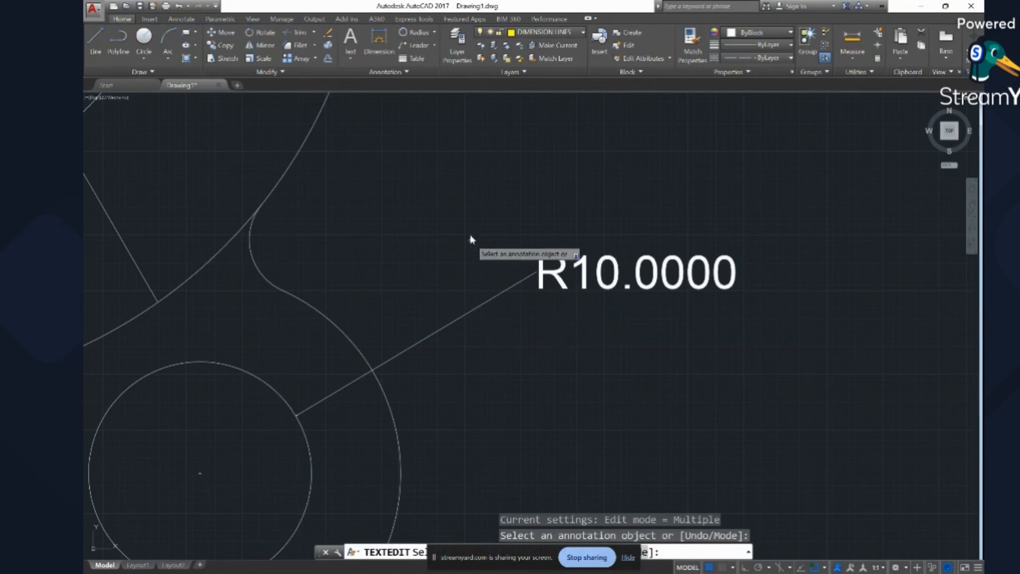
key(Escape)
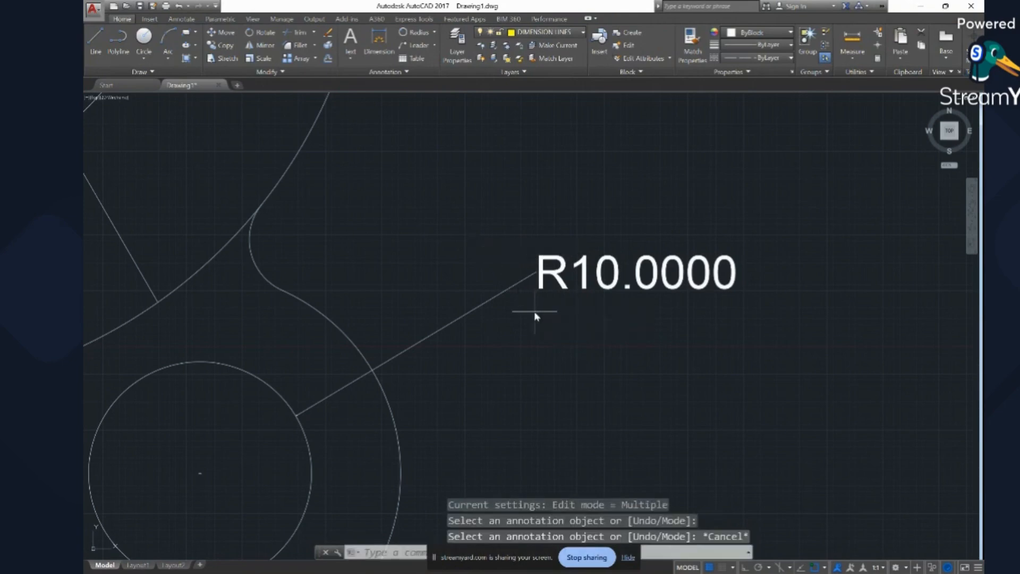
Set the color of the lower right hole's radius dimension to ByLayer.
click(625, 289)
click(481, 268)
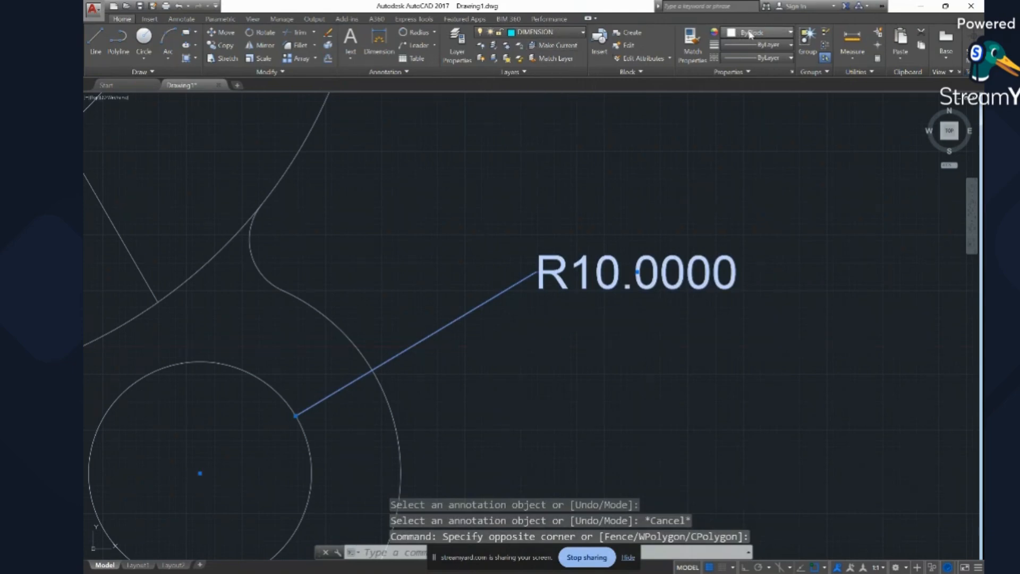
click(749, 32)
click(744, 47)
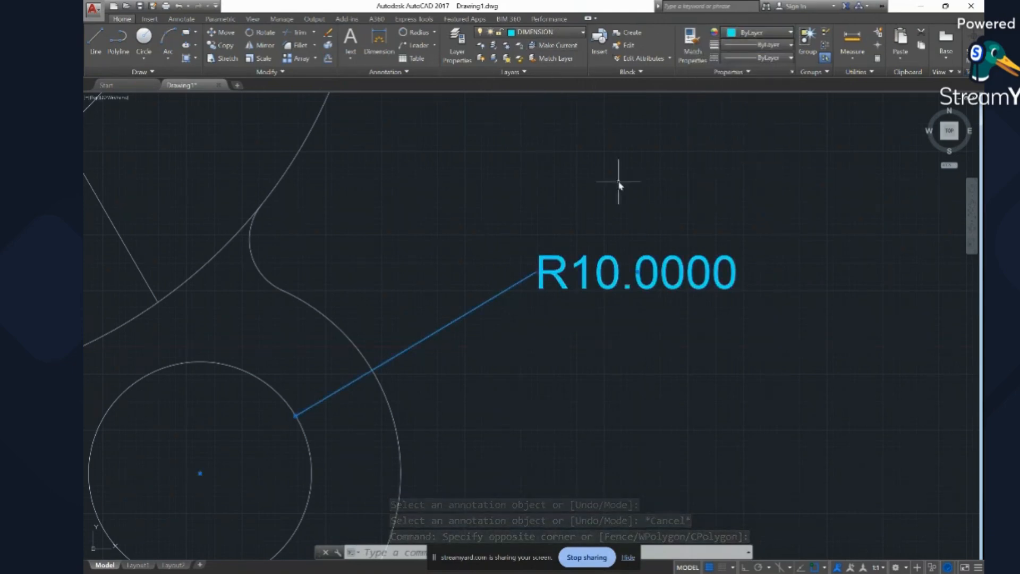
Review the whole four-lobed plate and the placement of its angular, radius and linear dimensions.
click(635, 132)
scroll(635, 132, down, 4)
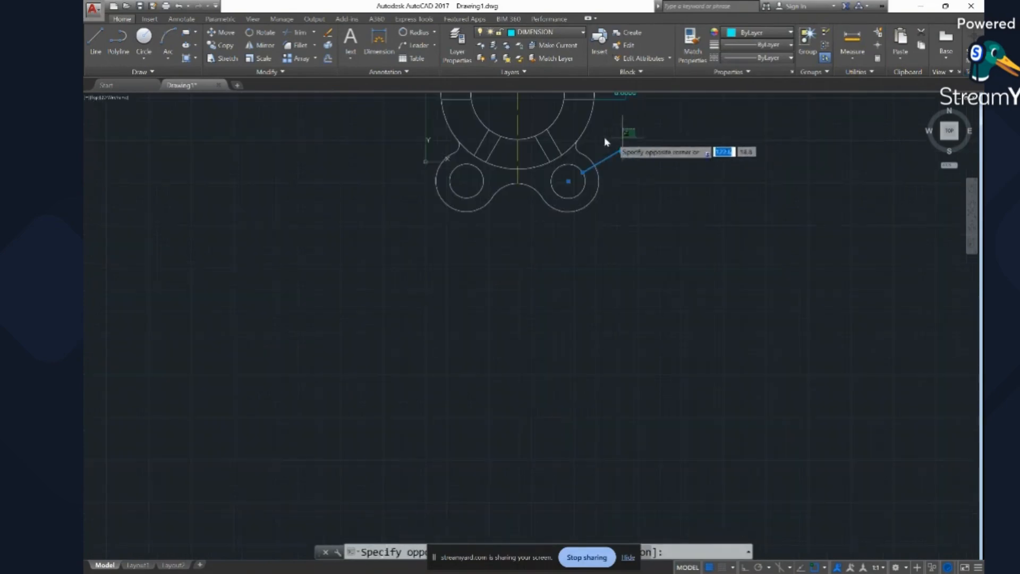
scroll(601, 136, up, 3)
scroll(600, 136, down, 2)
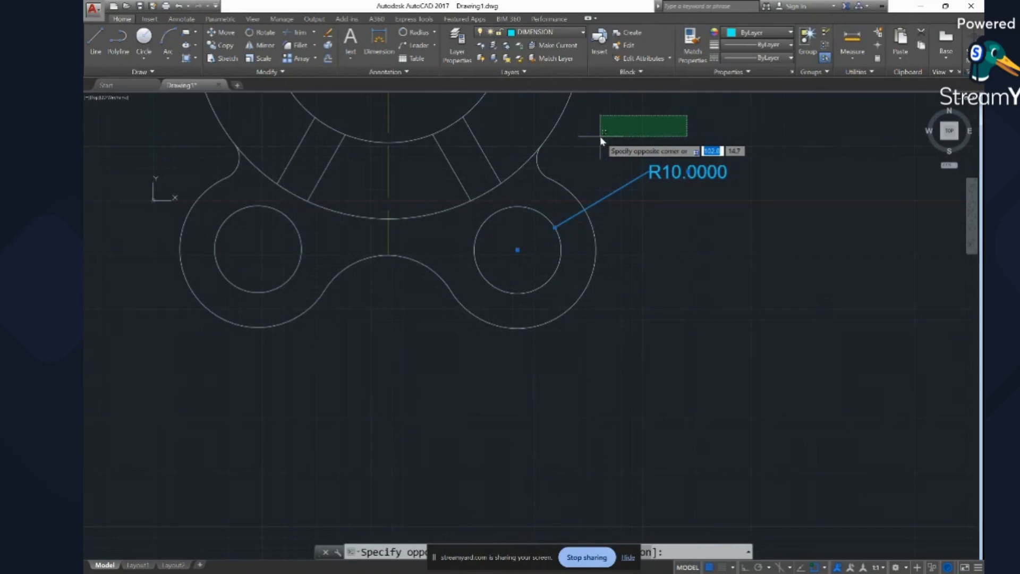
key(Escape)
scroll(649, 223, down, 4)
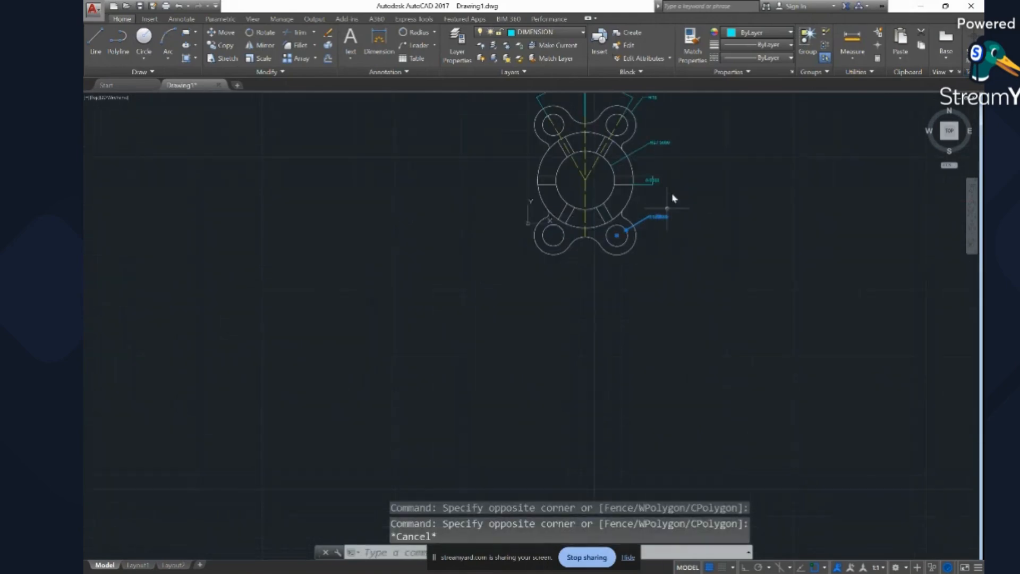
scroll(618, 130, up, 5)
scroll(617, 238, down, 3)
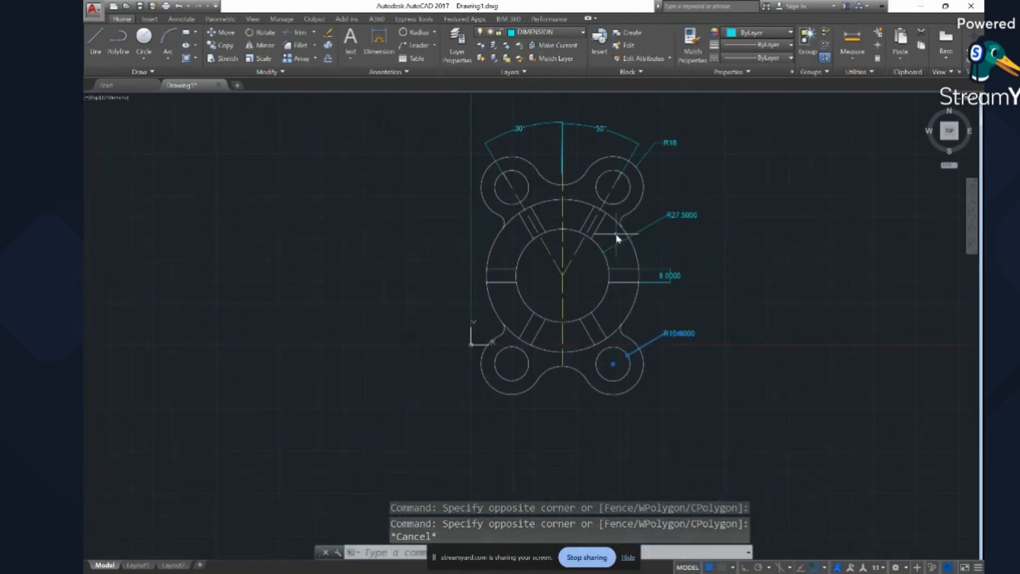
click(675, 189)
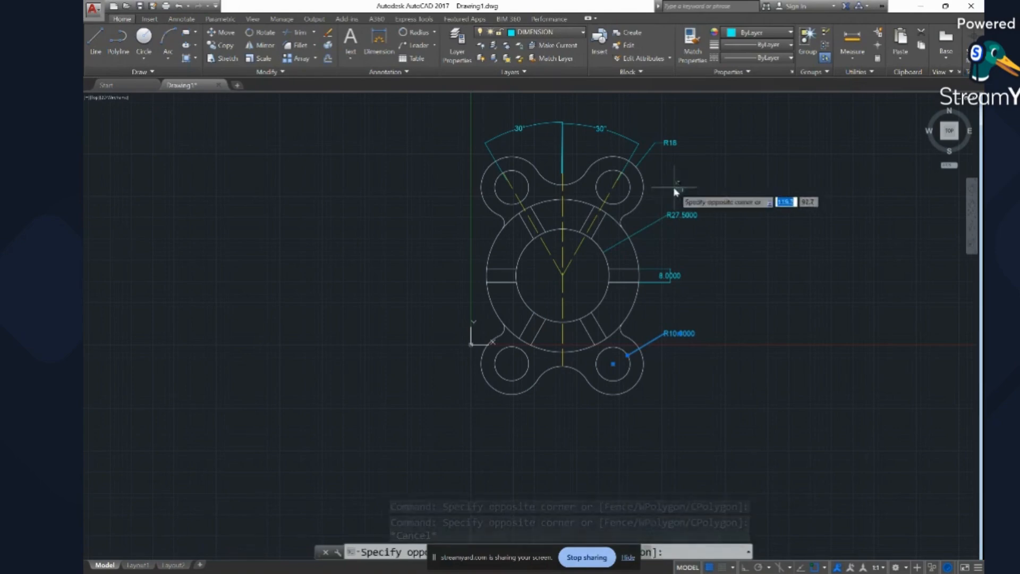
click(675, 189)
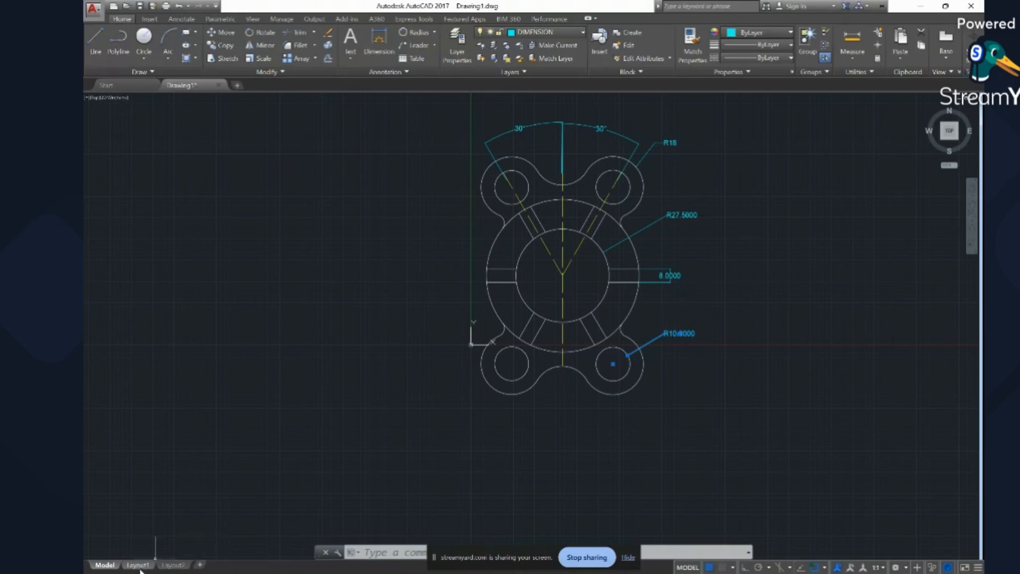
Preview the dimensioned plate on the Layout1 sheet and return to model space.
mouse_move(141, 569)
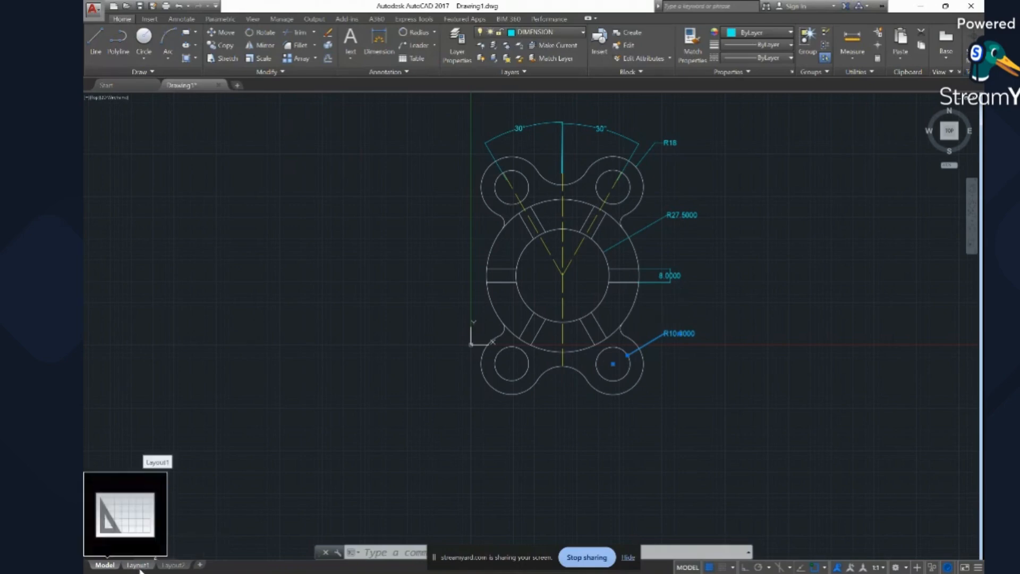
click(140, 567)
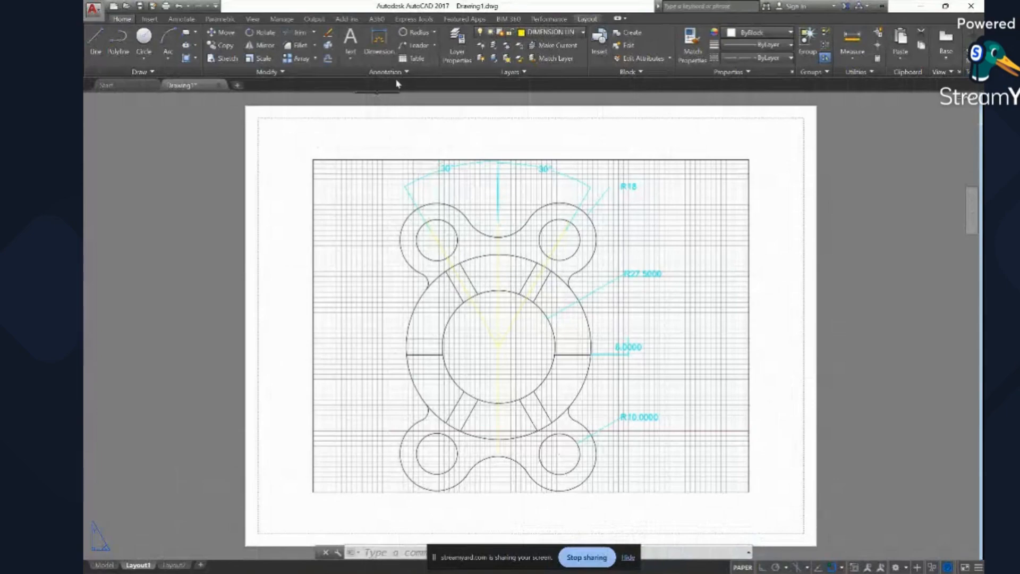
click(848, 58)
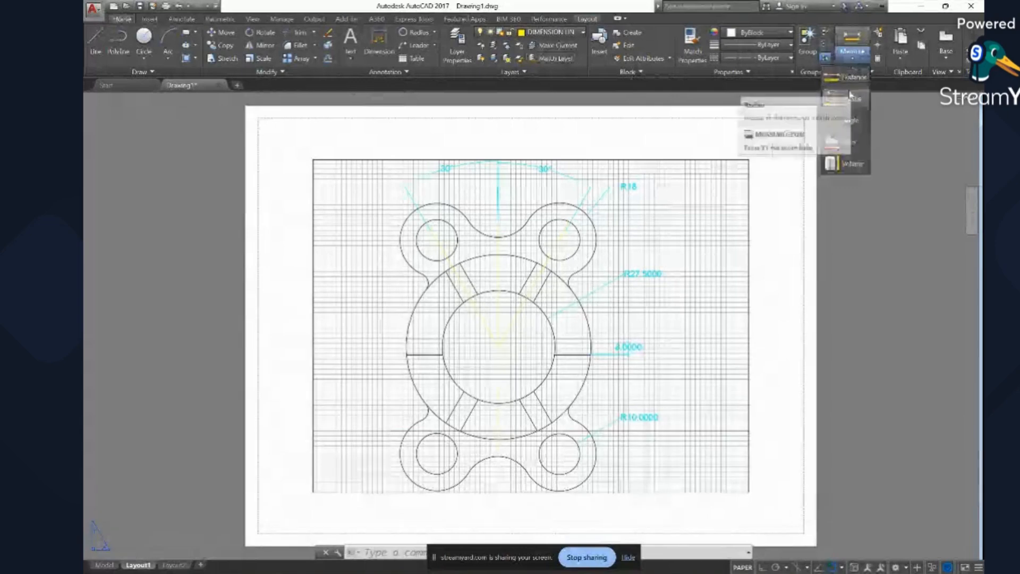
click(103, 566)
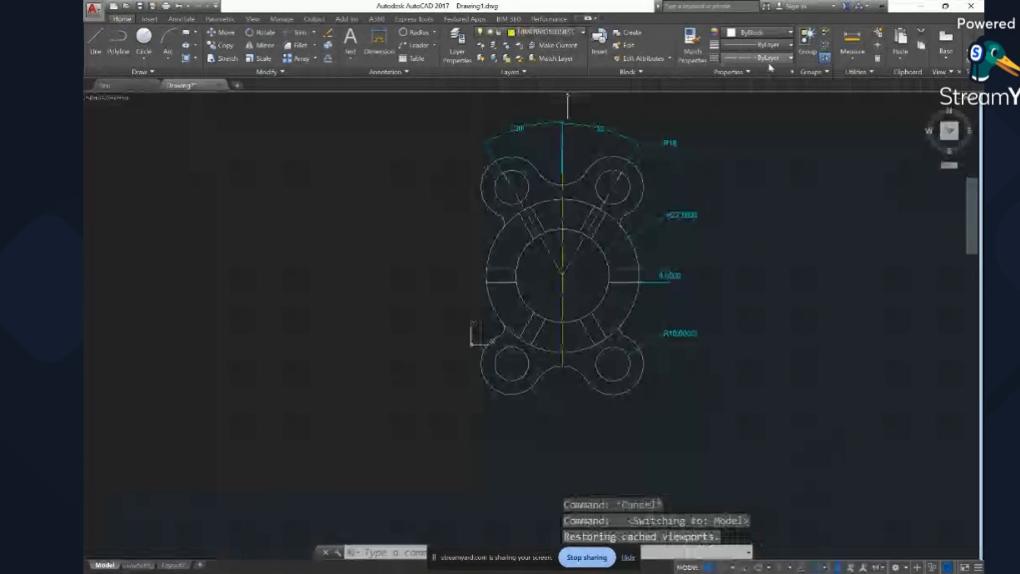
Measure the angle and the radius of the small fillet arc joining the upper right lobe to the outer ring.
click(852, 53)
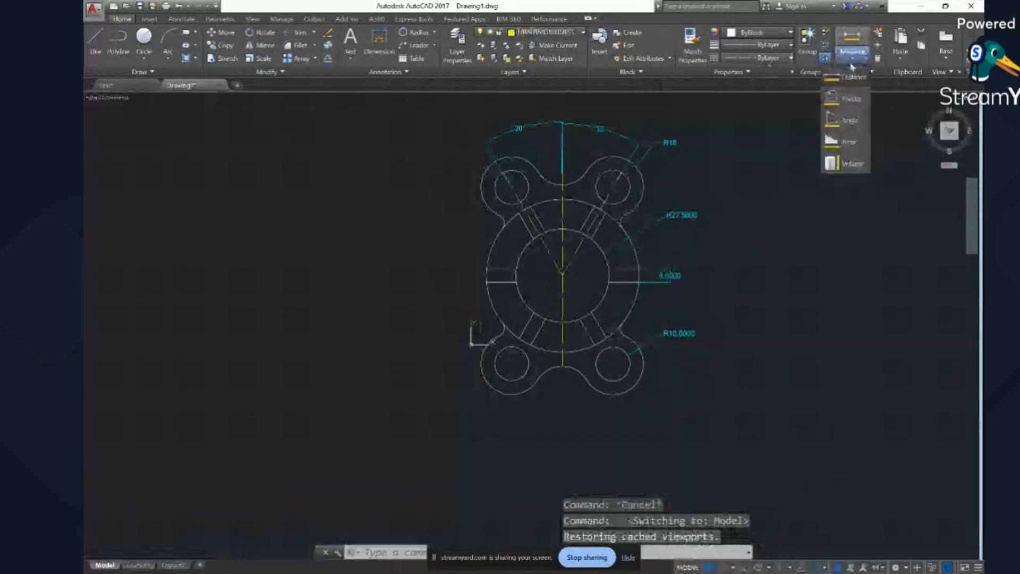
click(845, 101)
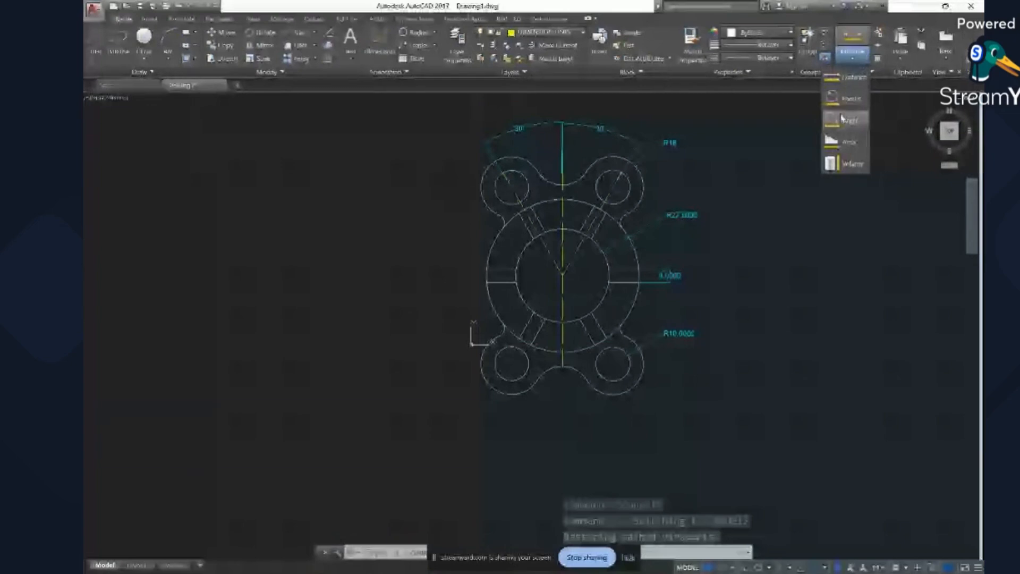
click(625, 226)
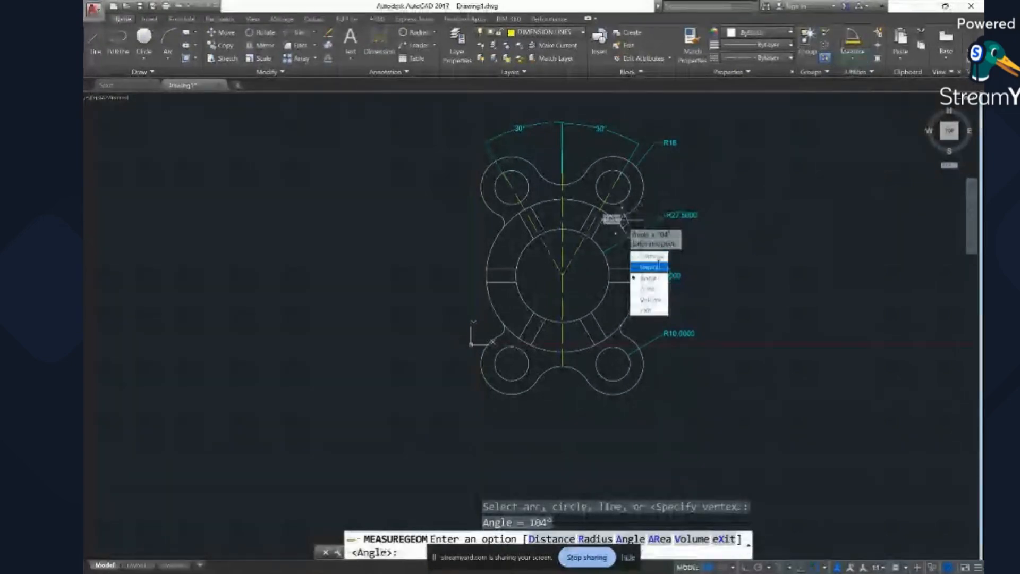
click(658, 267)
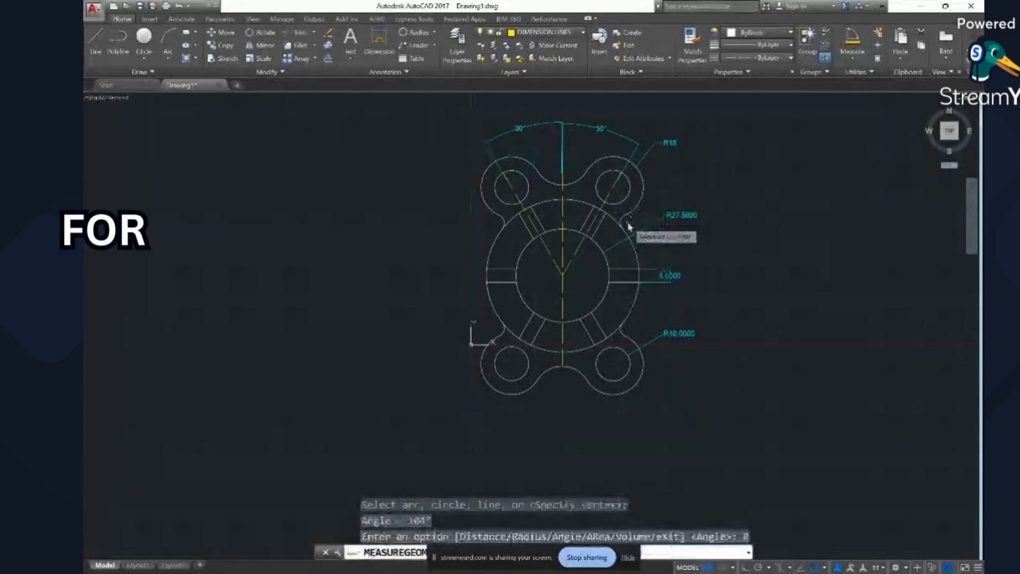
click(621, 225)
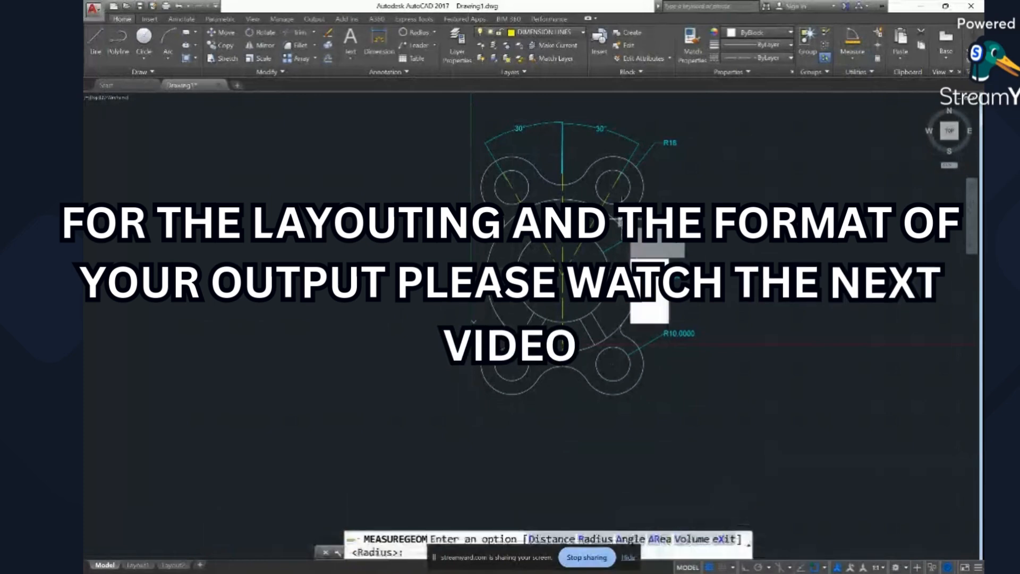